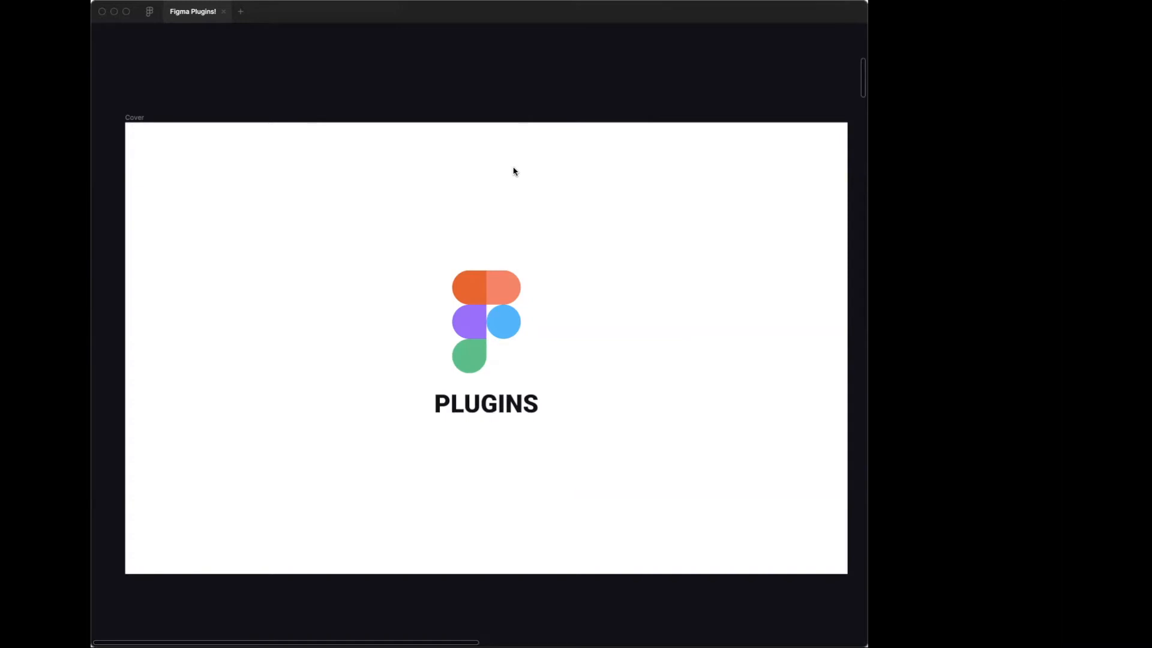
Open the Figma Community feed and compare its Files and Plugins listings, ending on Plugins
scroll(513, 171, down, 1)
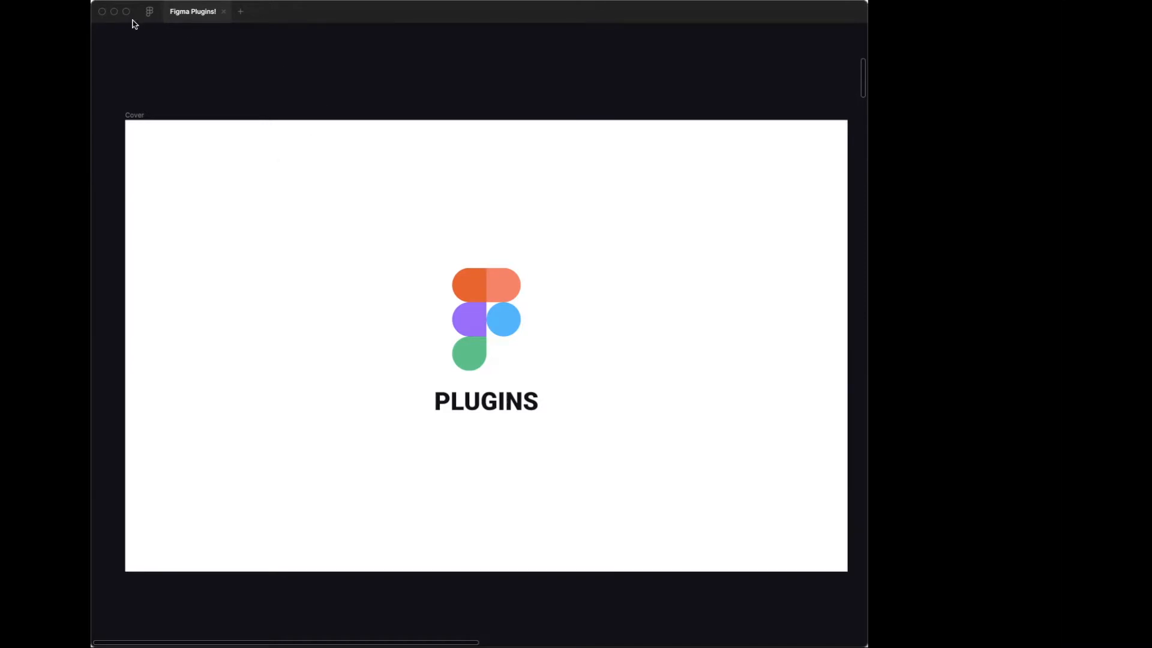
click(149, 12)
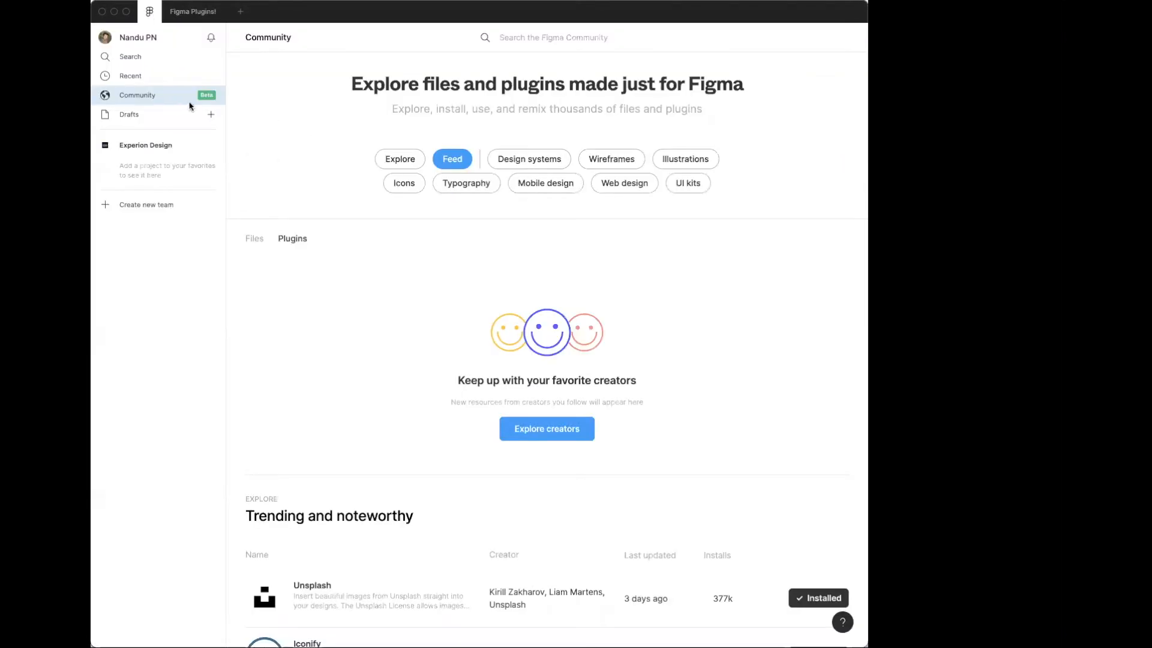
scroll(349, 142, down, 3)
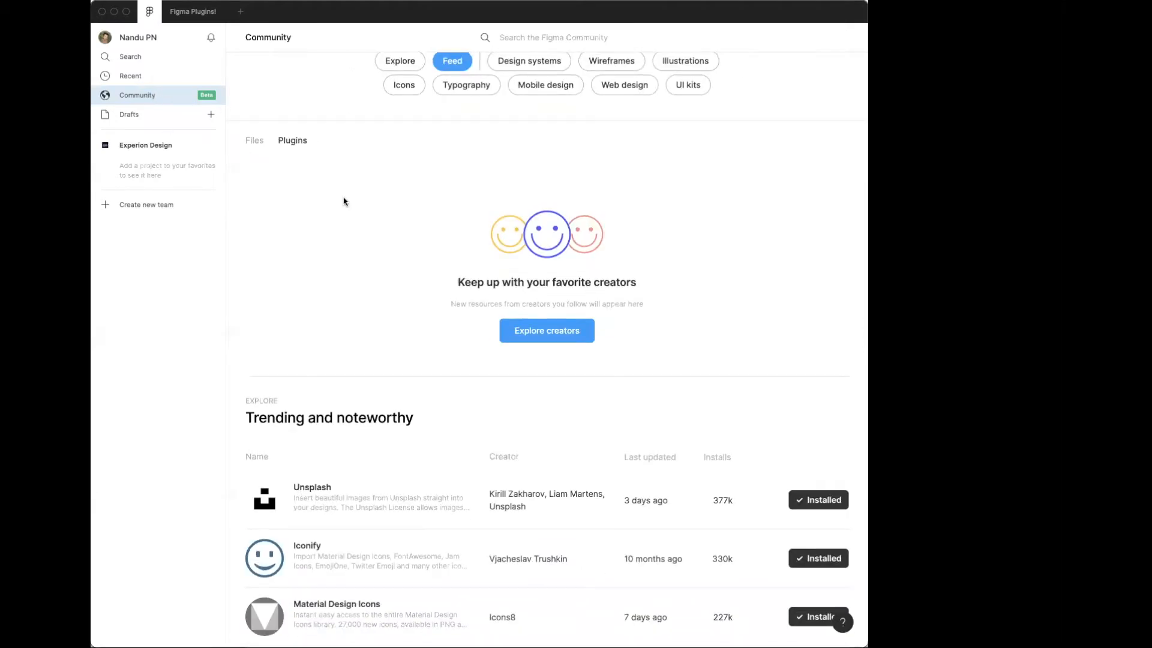
scroll(342, 199, up, 3)
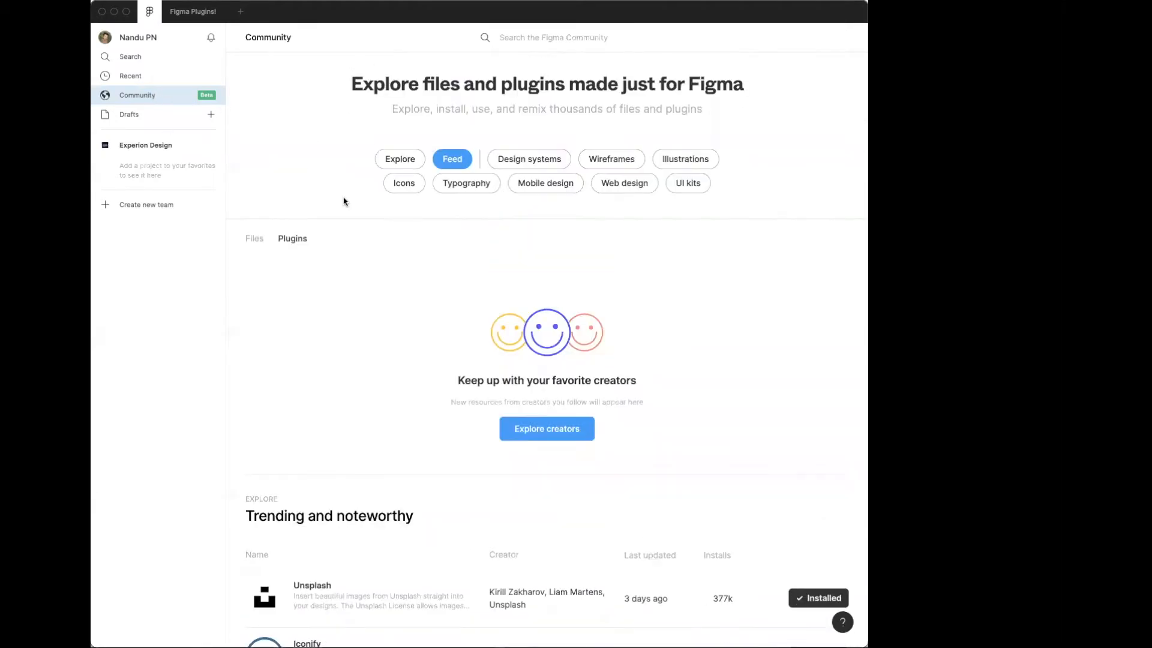
click(251, 242)
click(283, 243)
click(244, 242)
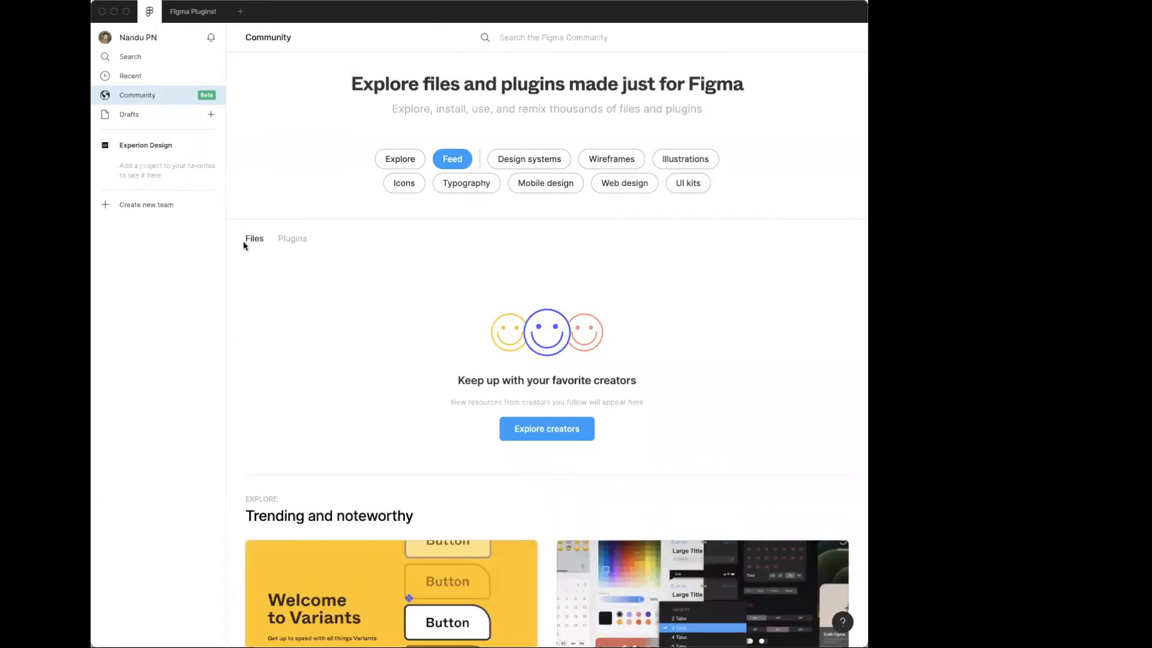
click(292, 240)
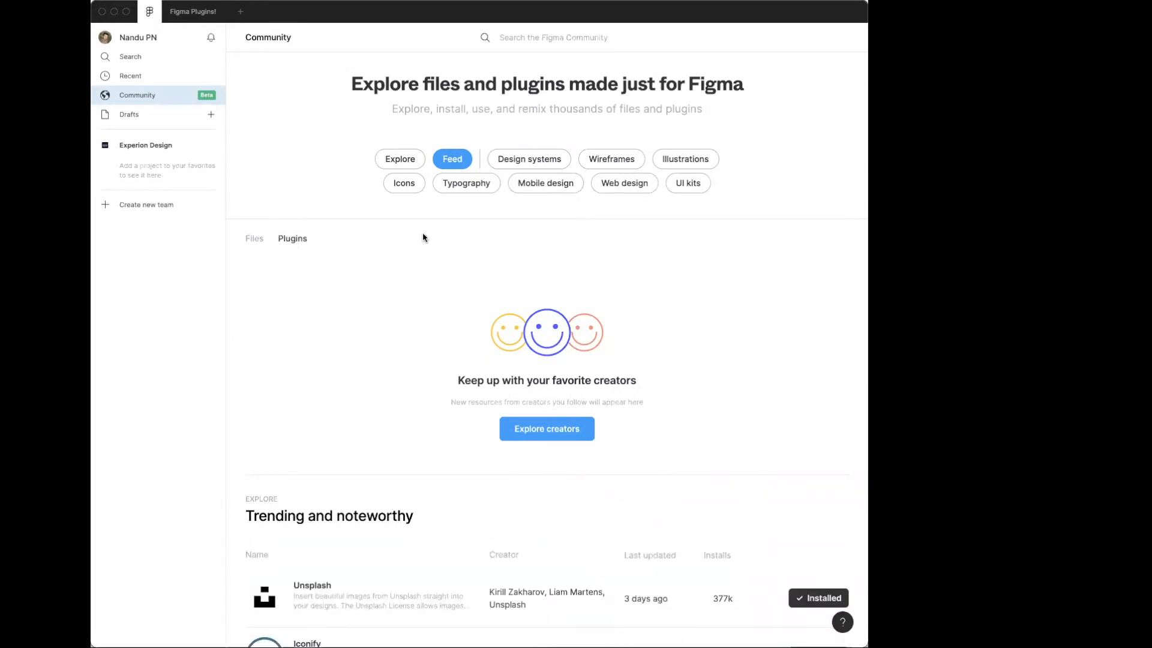
Look through the trending and noteworthy plugins in the Community list
scroll(421, 222, down, 10)
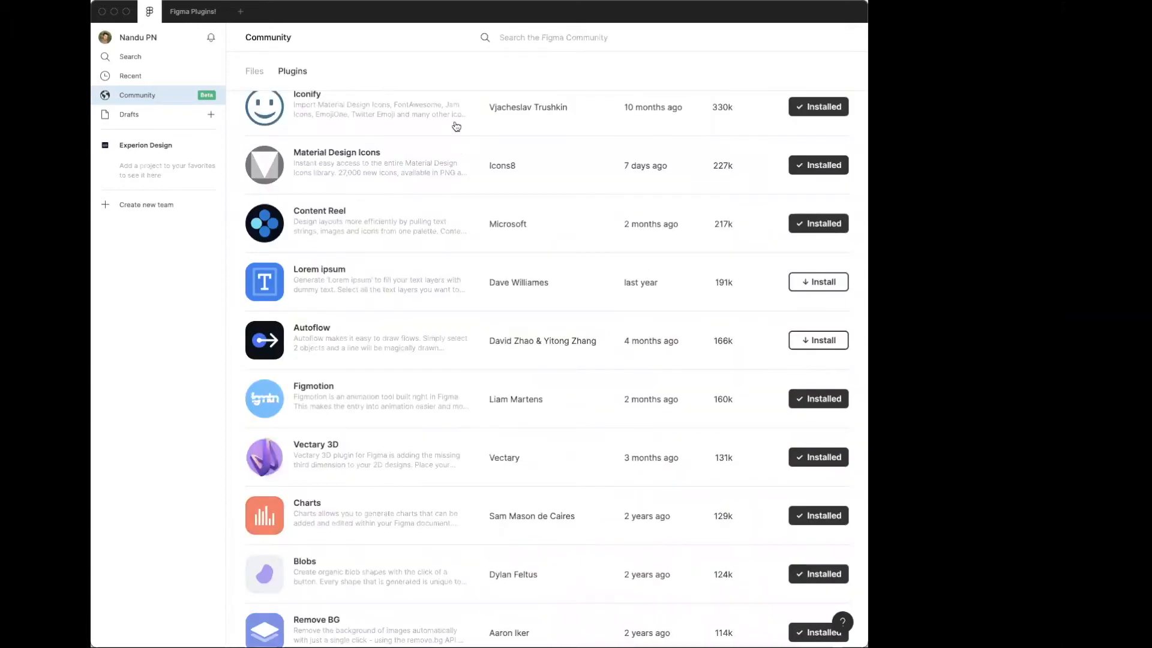
scroll(528, 264, down, 4)
scroll(528, 264, down, 3)
scroll(528, 264, up, 8)
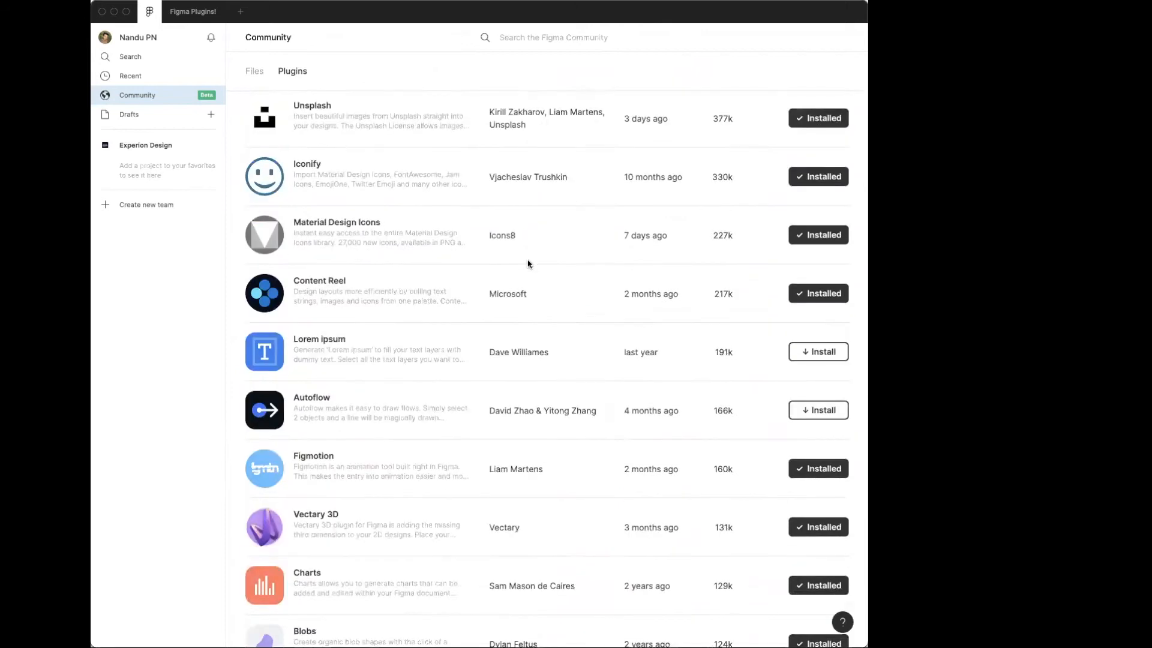
scroll(528, 264, up, 8)
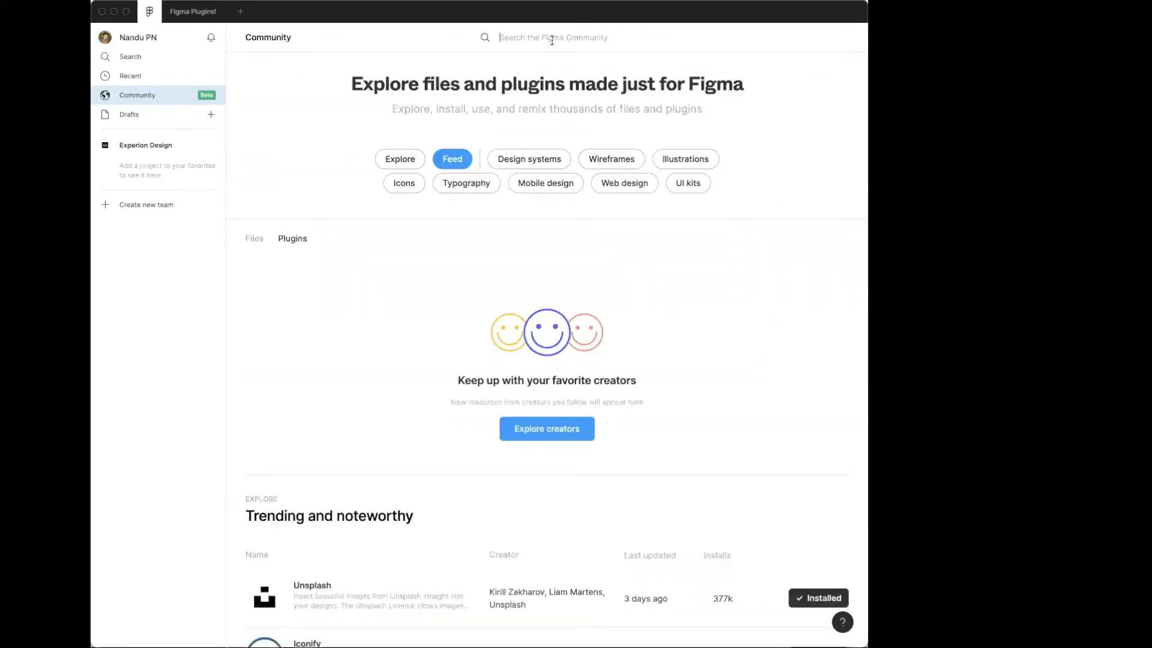
Search the Community for "icon" and look through the matching plugins
text(icon)
key(Return)
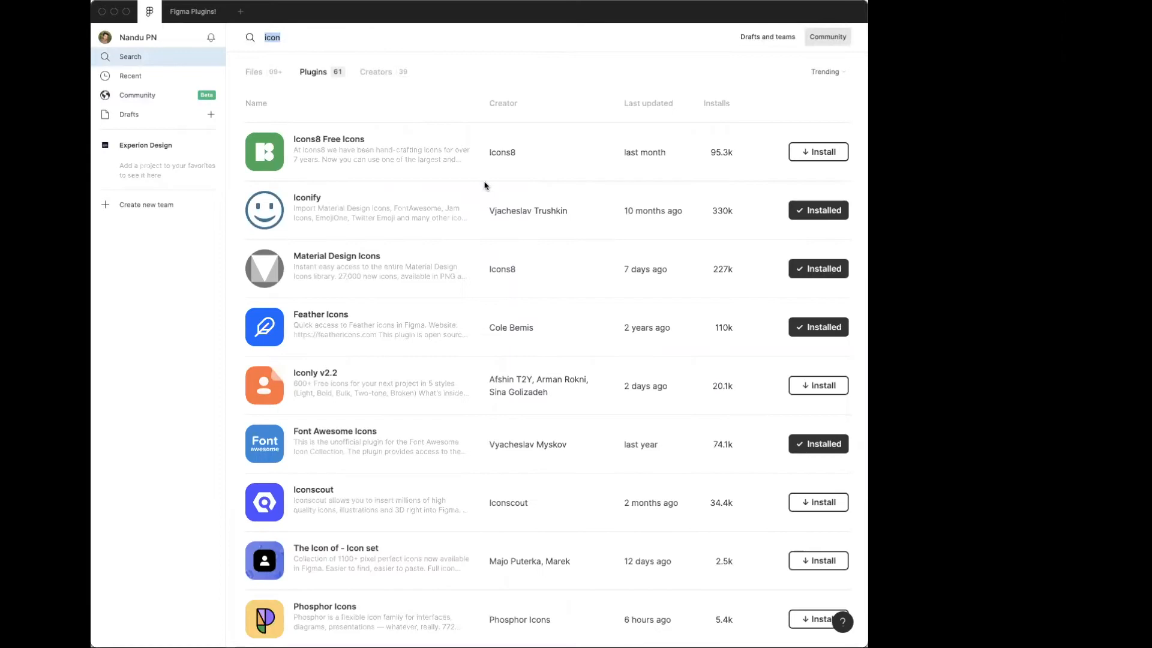
scroll(485, 186, down, 5)
scroll(484, 185, up, 5)
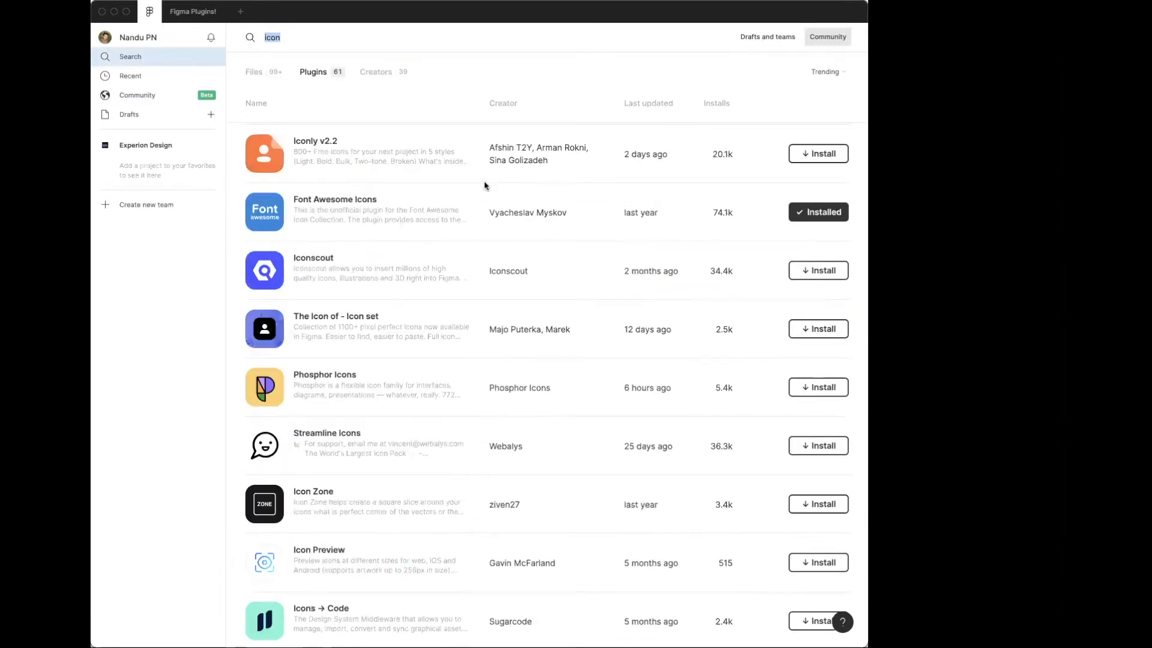
scroll(484, 185, down, 5)
scroll(483, 185, up, 6)
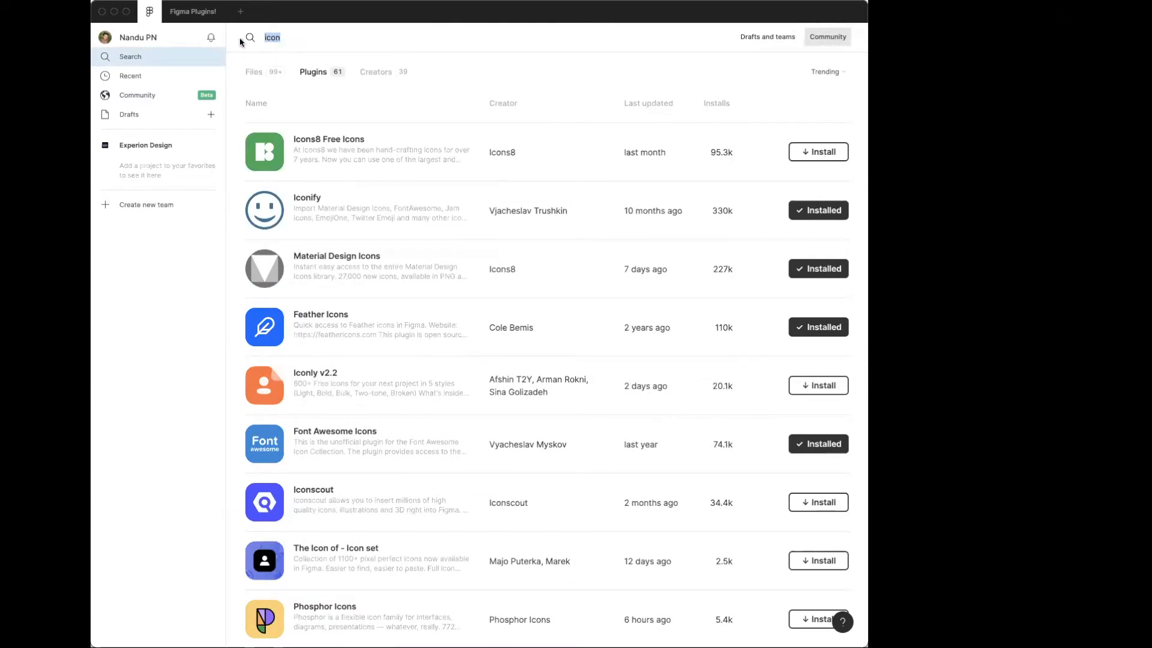
Return to the Figma Plugins! file, run the Material Design Icons plugin and move its window clear of the slide
click(193, 11)
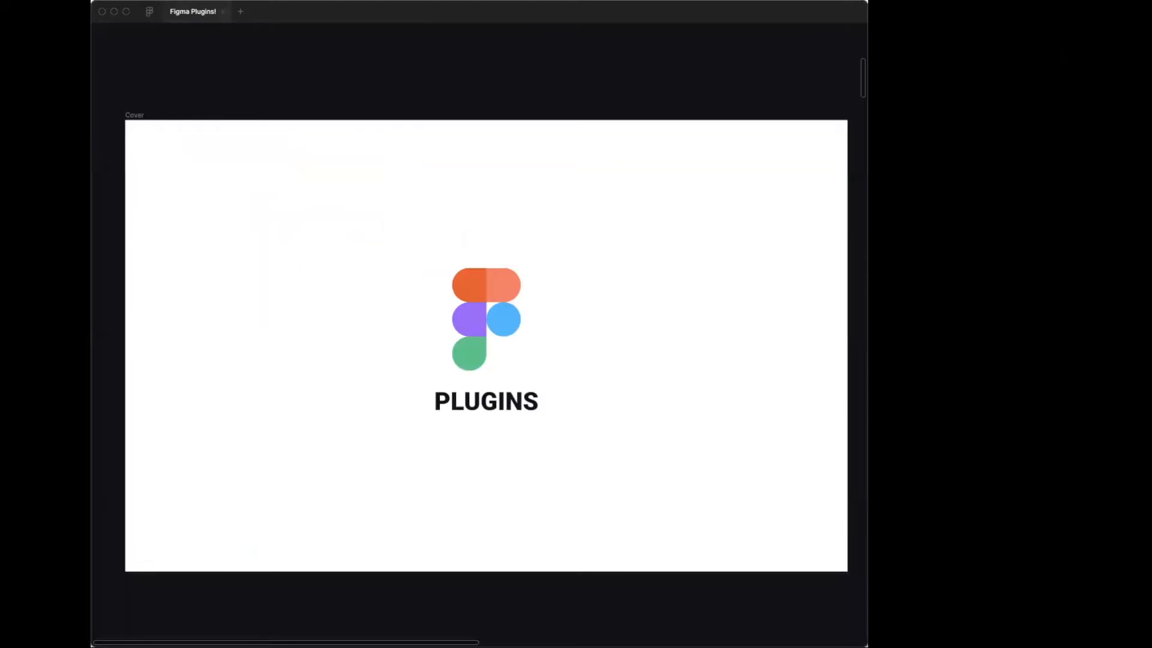
scroll(401, 272, down, 3)
scroll(403, 275, down, 5)
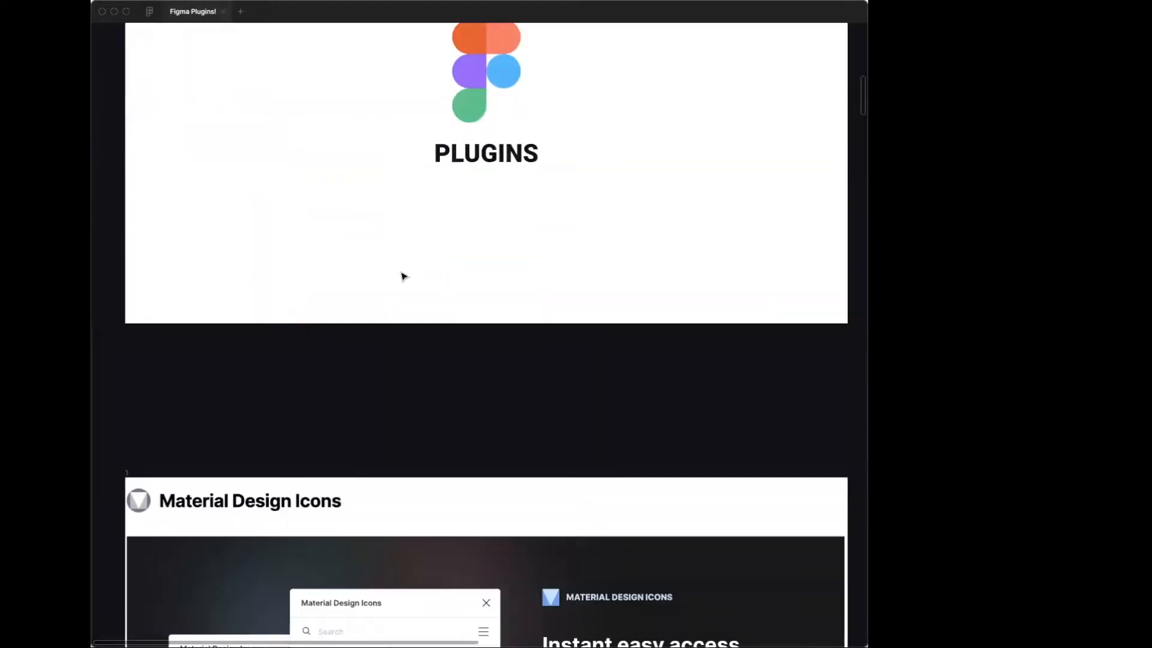
scroll(403, 275, down, 5)
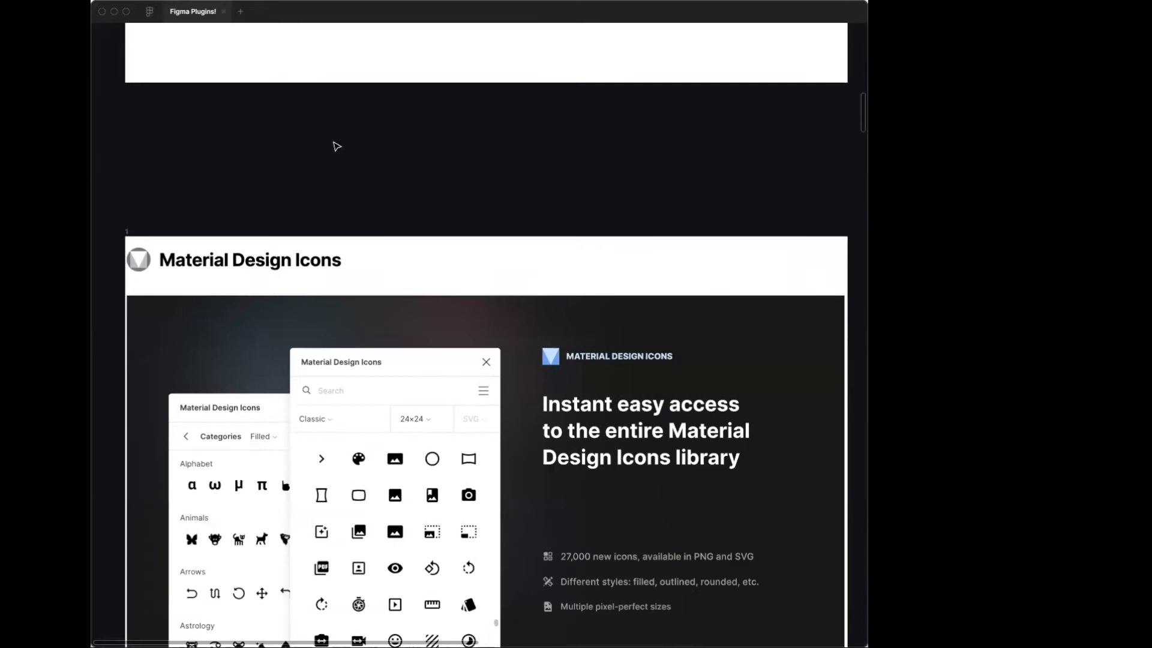
scroll(414, 144, down, 2)
right_click(452, 70)
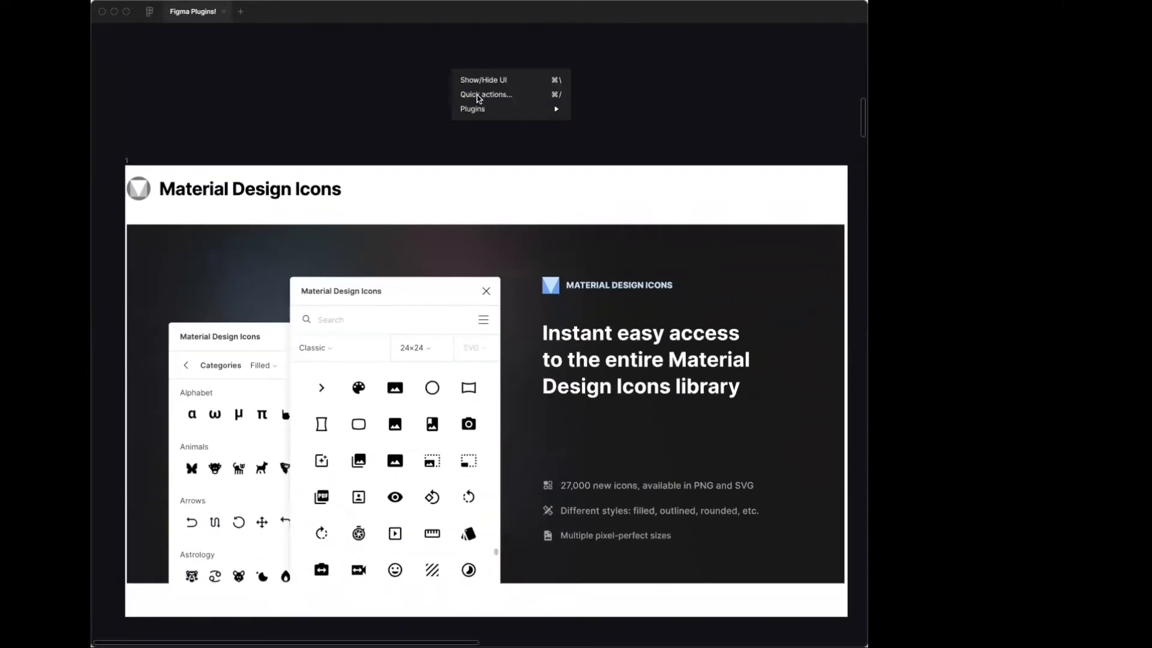
mouse_move(480, 108)
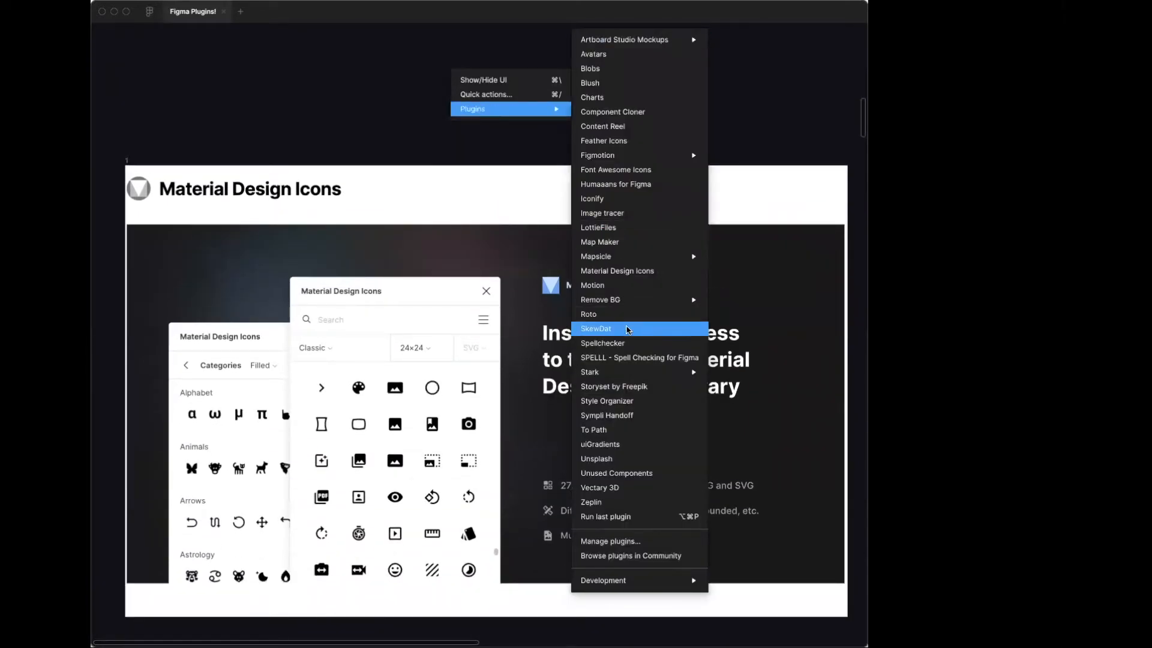
click(612, 272)
drag(532, 57, 687, 57)
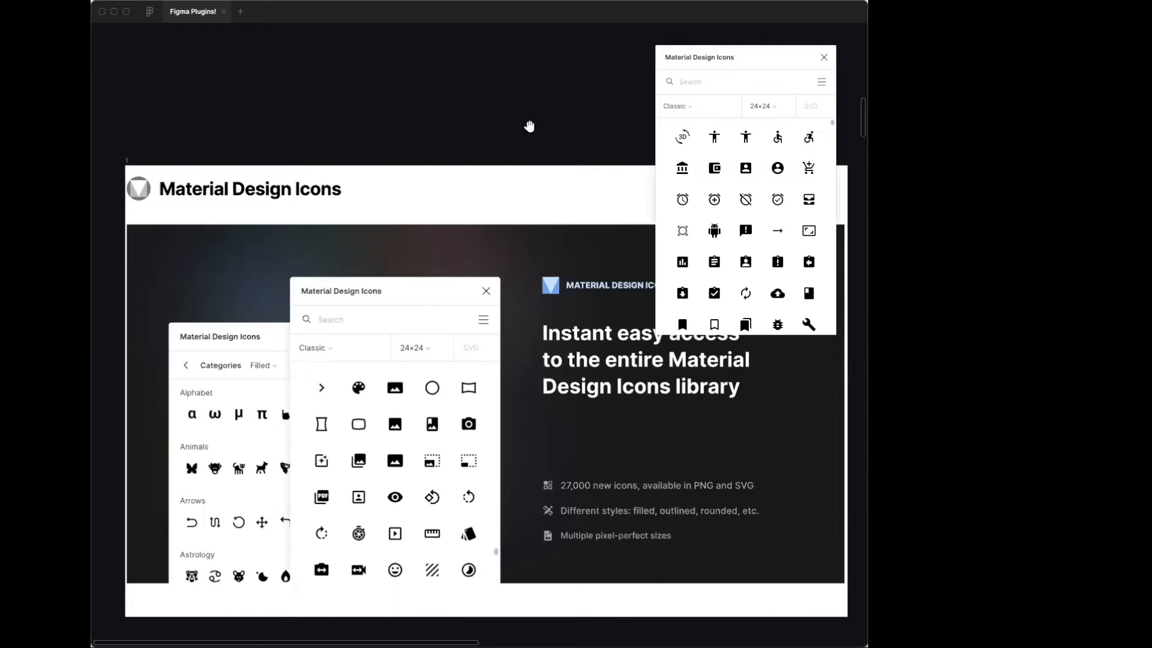
Insert the 3D rotation icon at 24×24 into the iPhone SE - 1 frame
scroll(504, 180, right, 10)
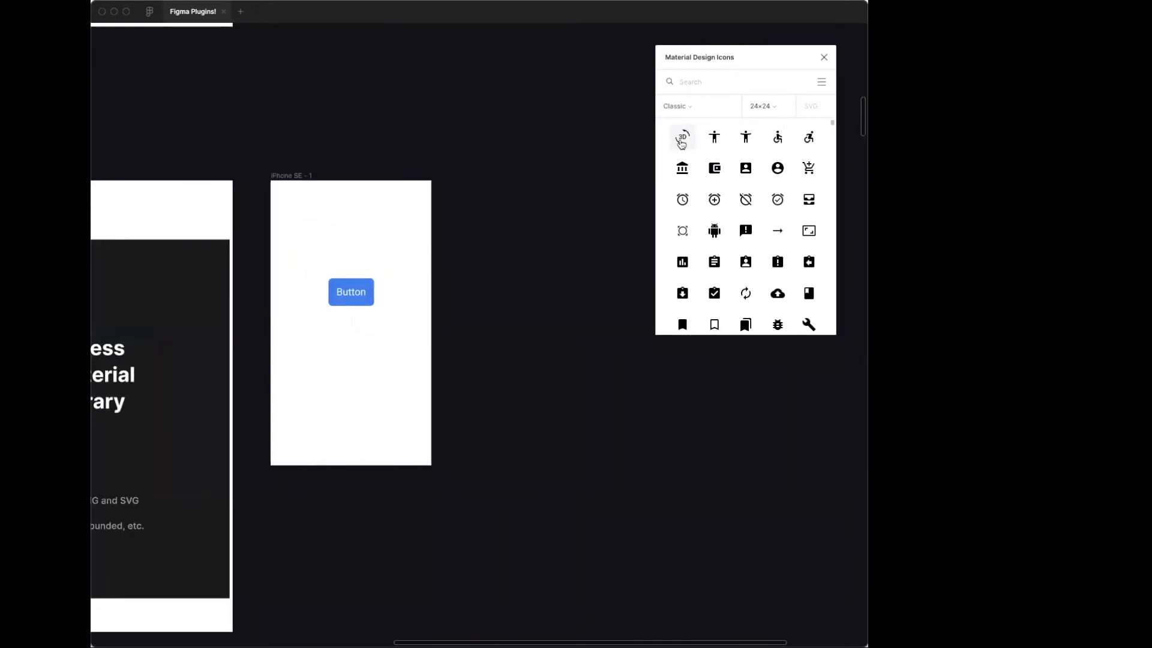
click(299, 175)
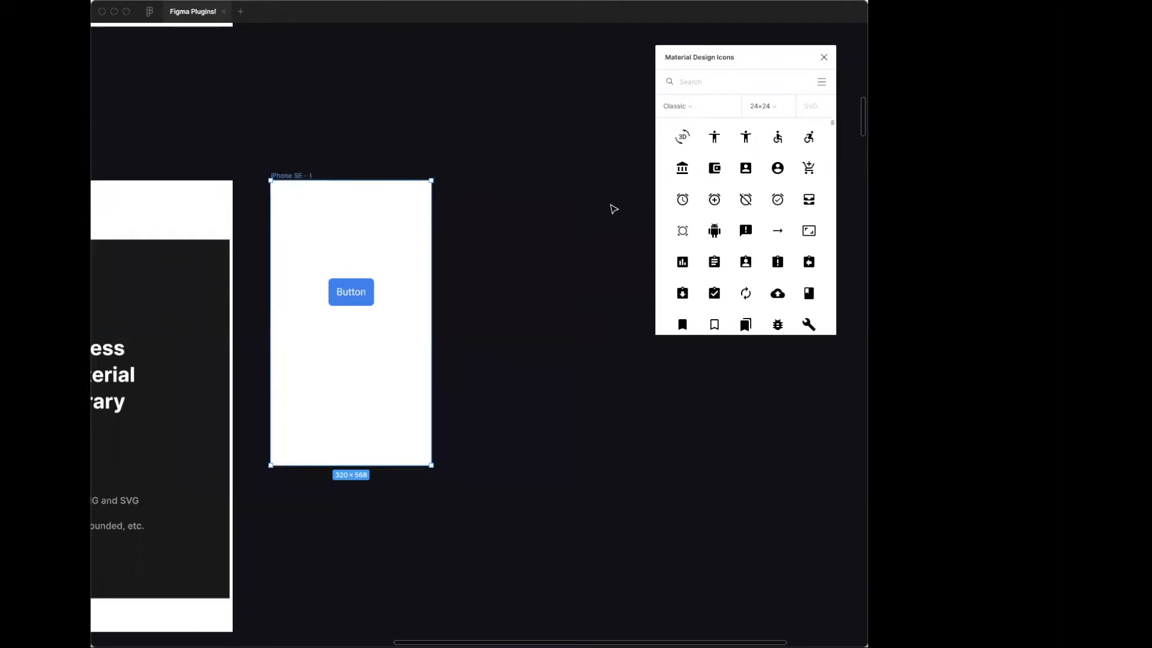
click(682, 137)
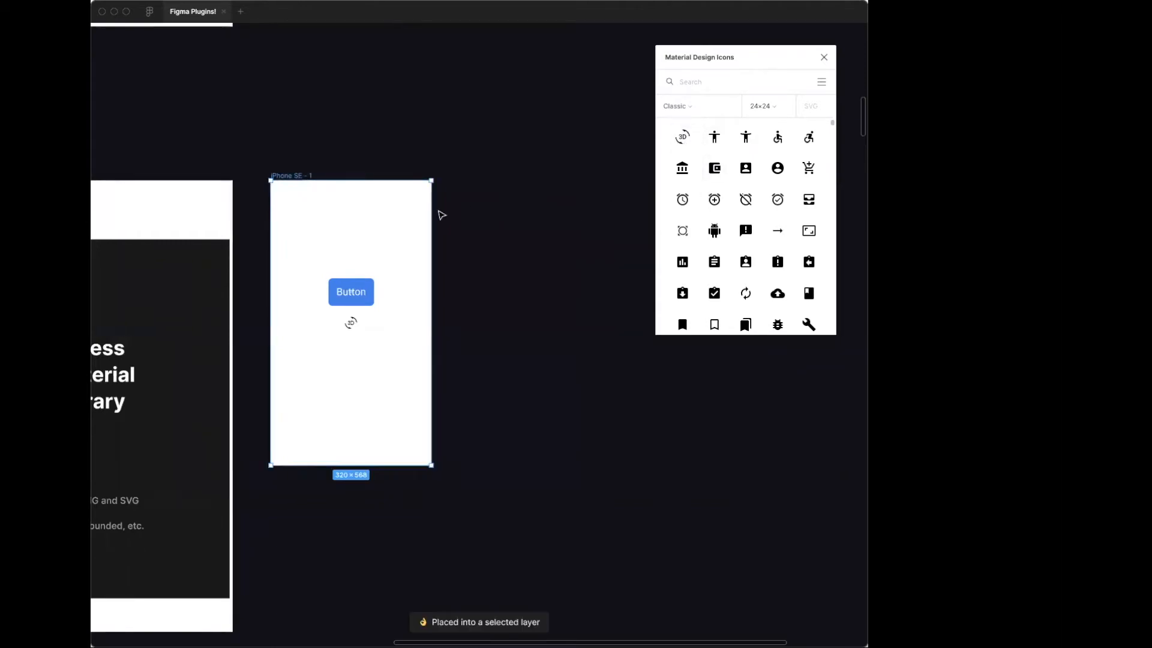
Try enlarging the 3D icon to about 73 × 73, and undo the resize
click(351, 322)
drag(363, 334, 382, 354)
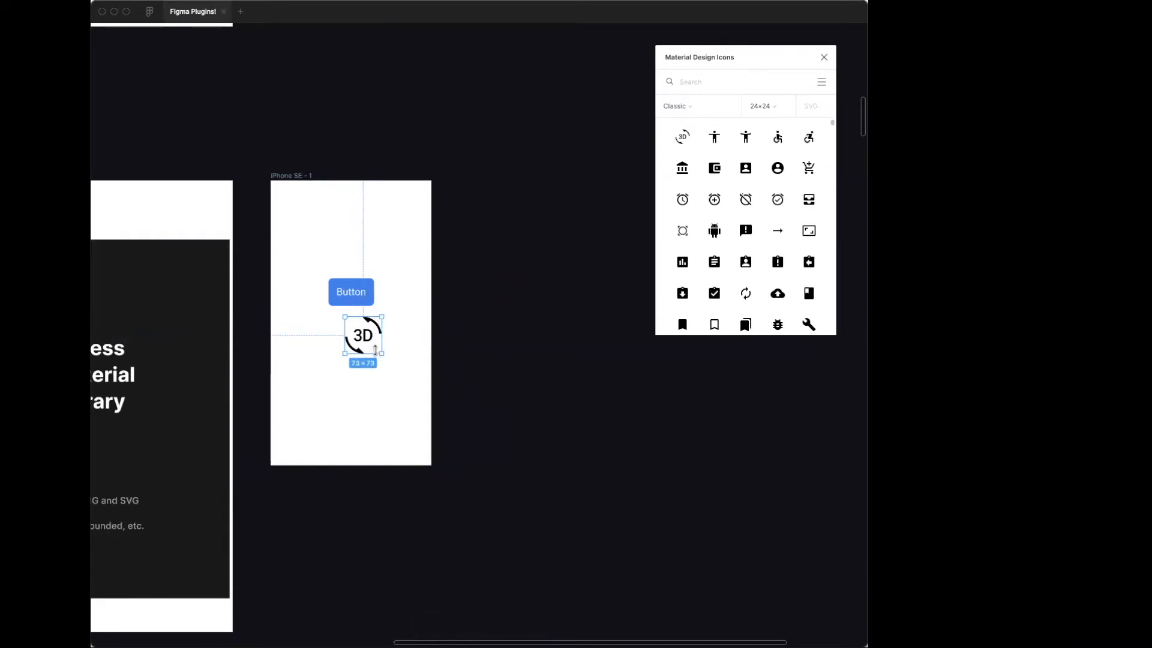
key(super+z)
Review the icon sizes the plugin offers, keep 24×24, and deselect the 3D icon
click(763, 108)
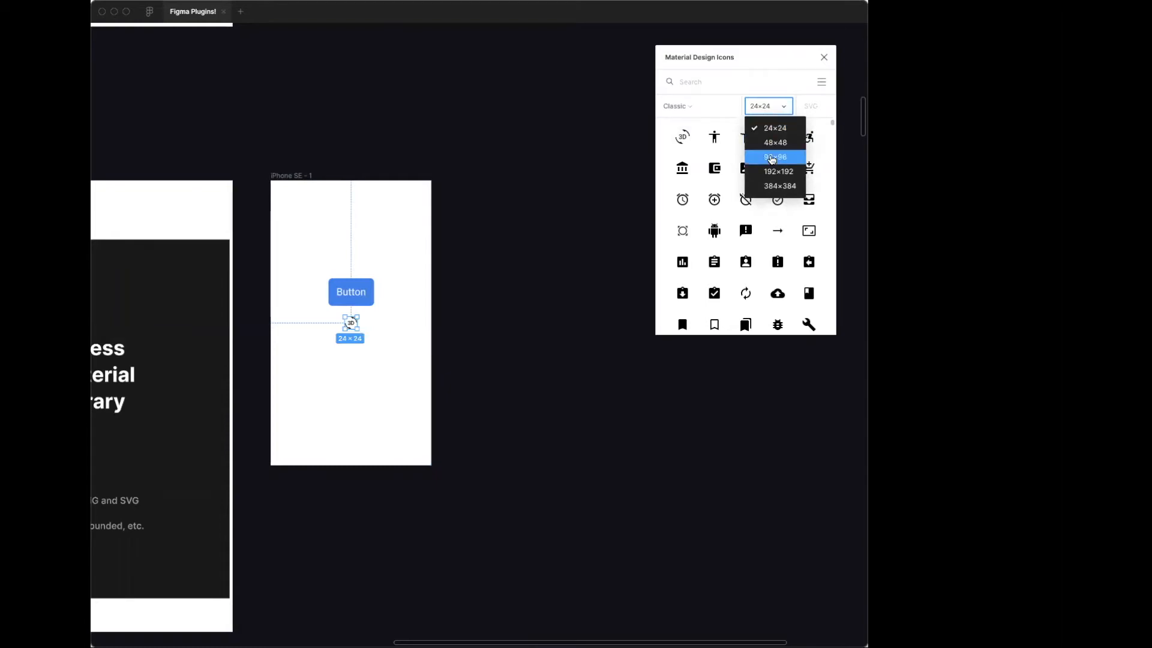
click(760, 127)
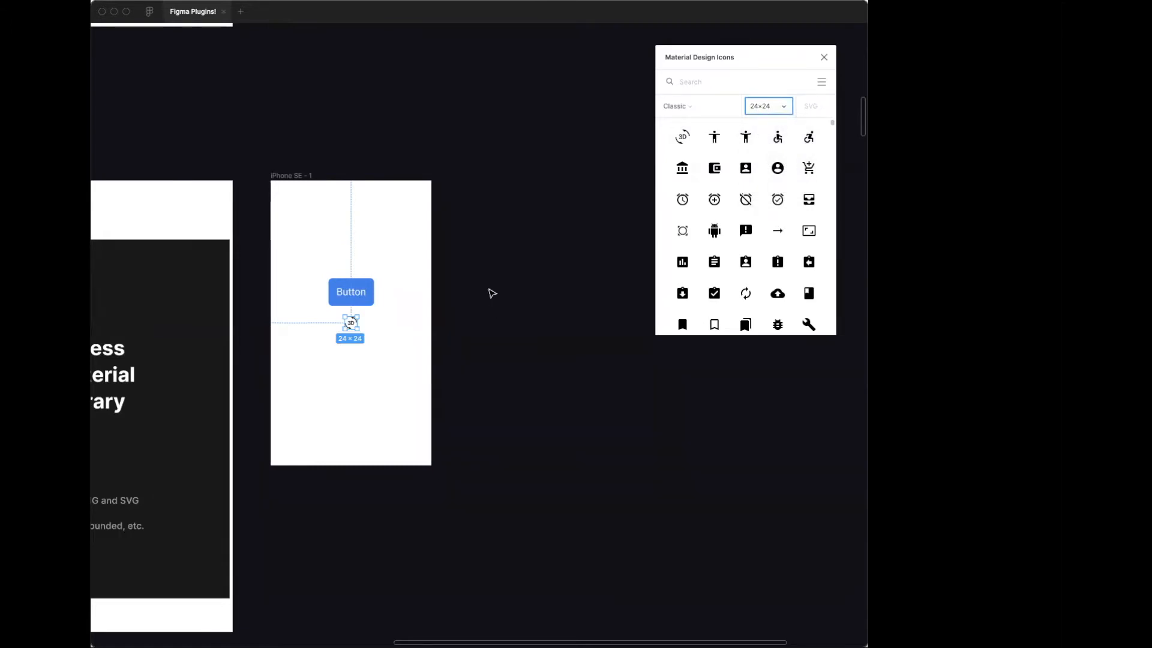
click(439, 305)
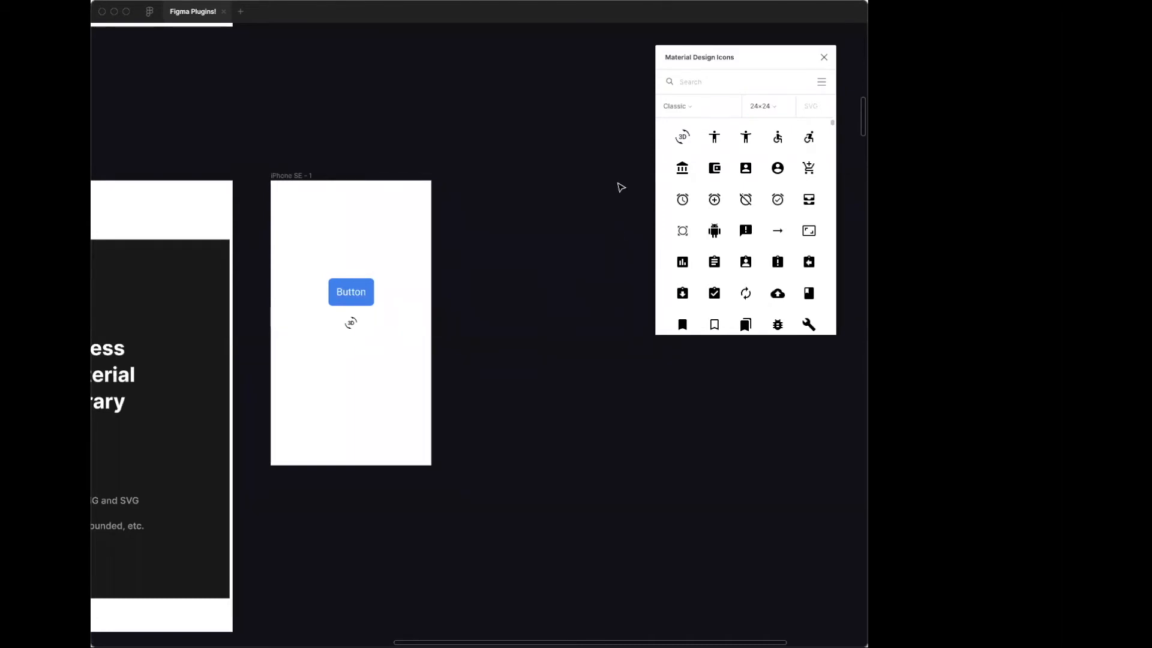
Search the plugin for "home" and place the house icon above the button in the iPhone SE - 1 frame
click(703, 83)
text(home)
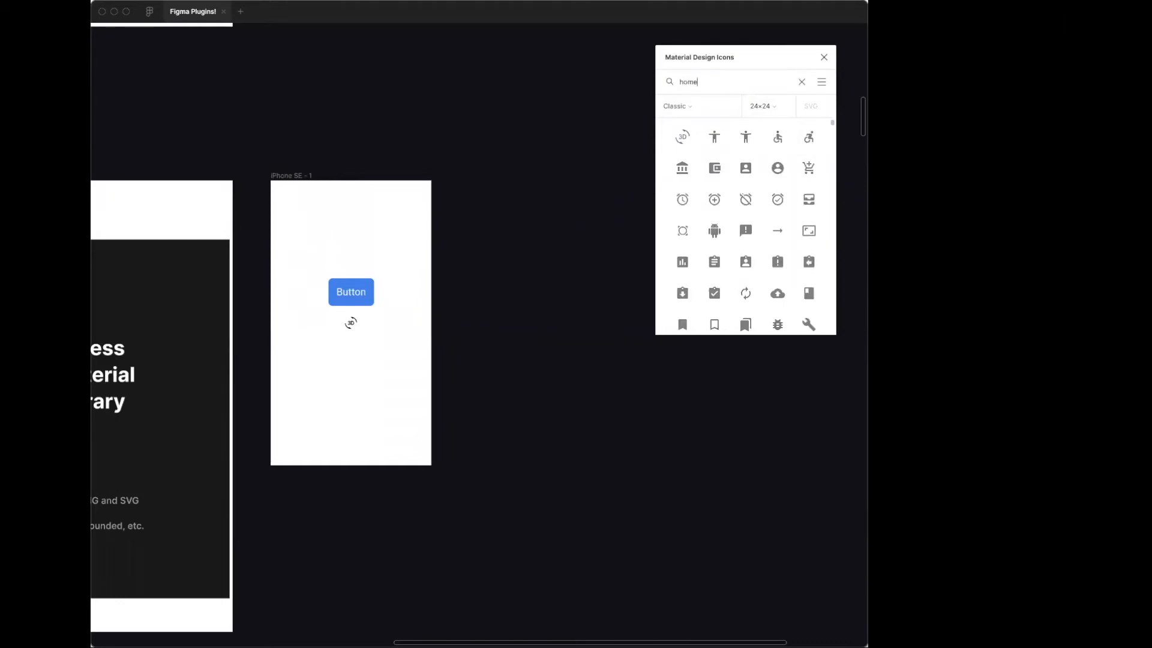
drag(685, 147, 353, 205)
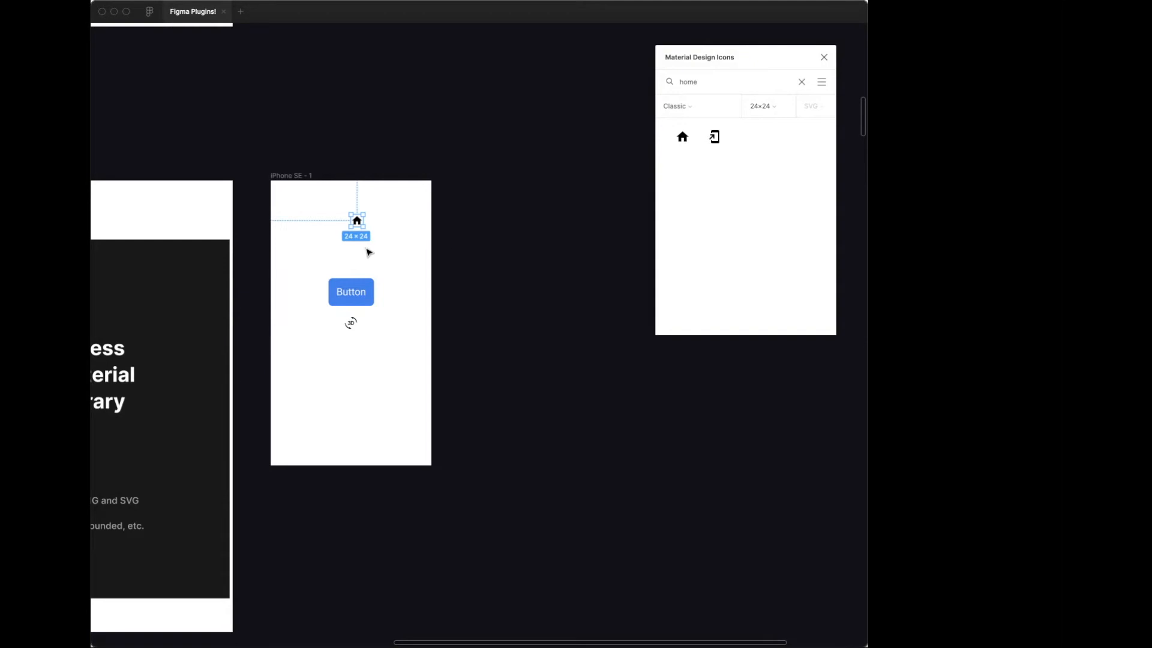
Delete the house icon and the 3D icon from the iPhone SE - 1 frame
key(Delete)
click(353, 322)
key(Delete)
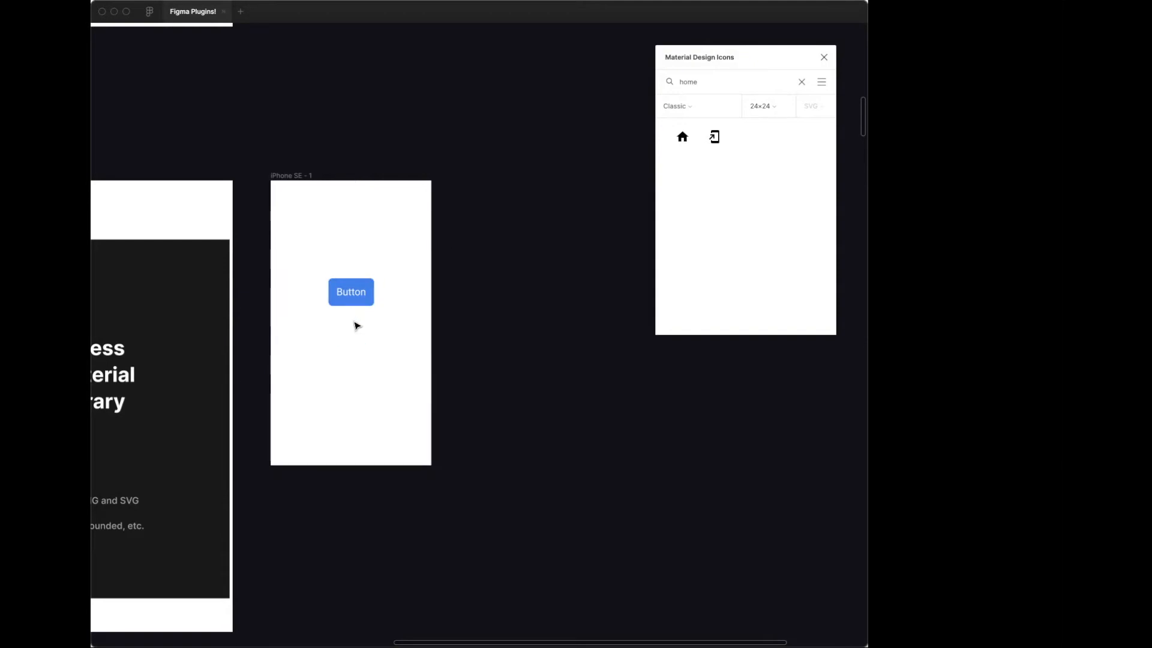
Select the blue Button in the iPhone SE - 1 frame and clear the plugin's icon search
click(347, 306)
click(353, 293)
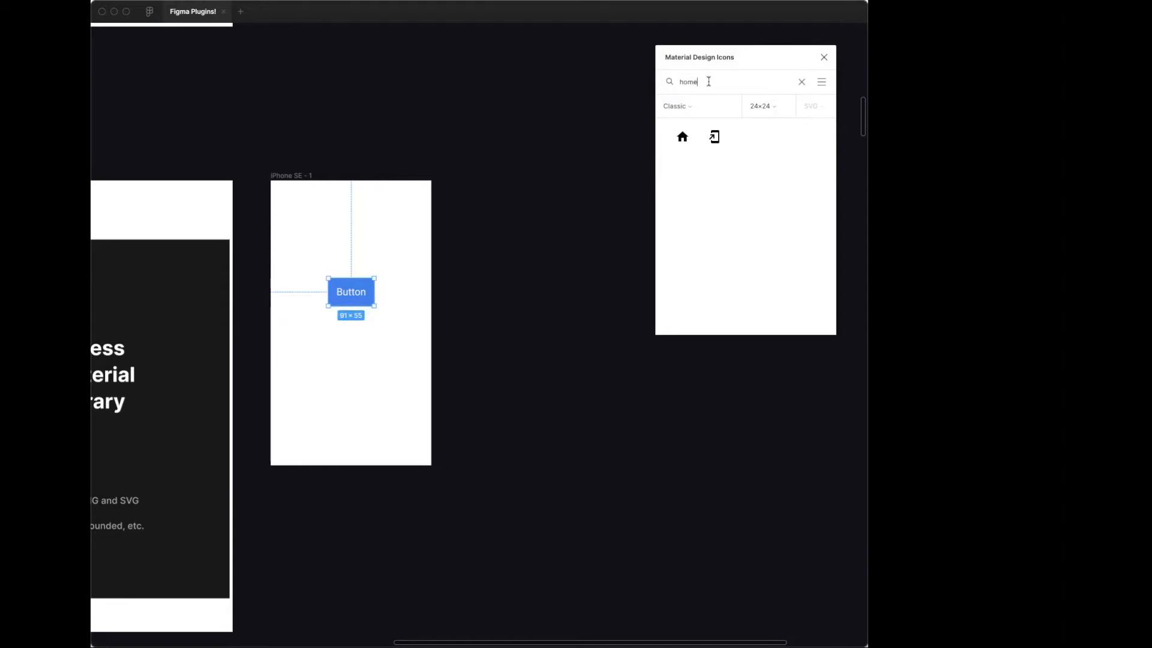
key(BackSpace)
key(BackSpace)
key(BackSpace)
key(BackSpace)
text(dd)
click(801, 81)
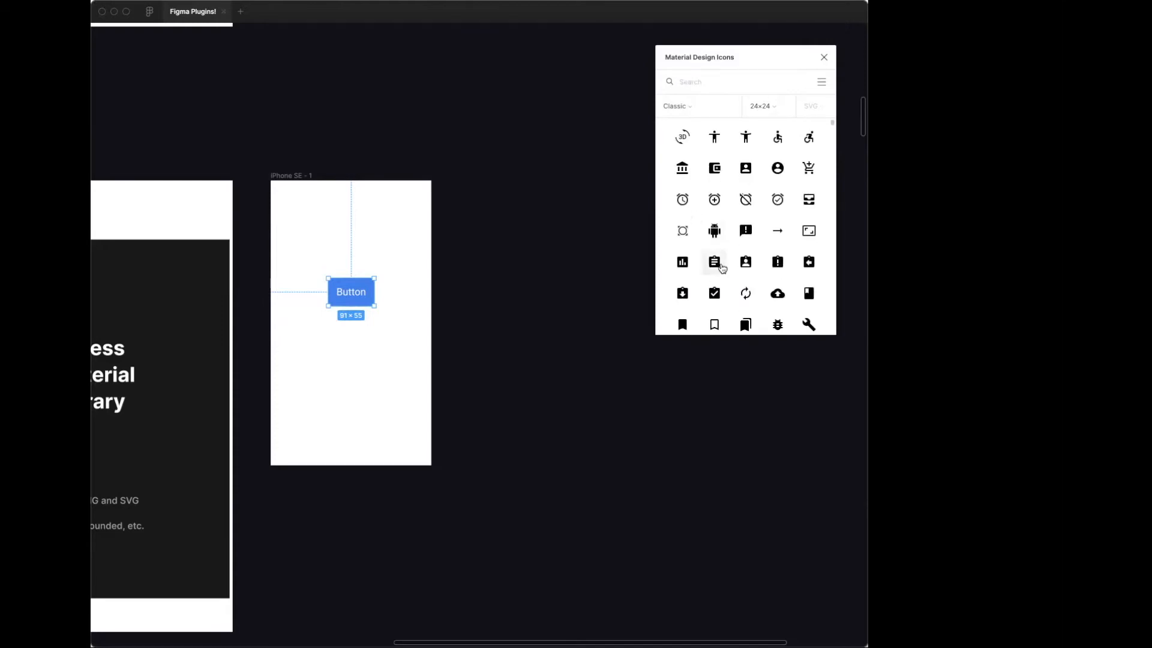
Search the plugin for "cal" and insert the calendar icon into the selected Button
scroll(722, 268, down, 3)
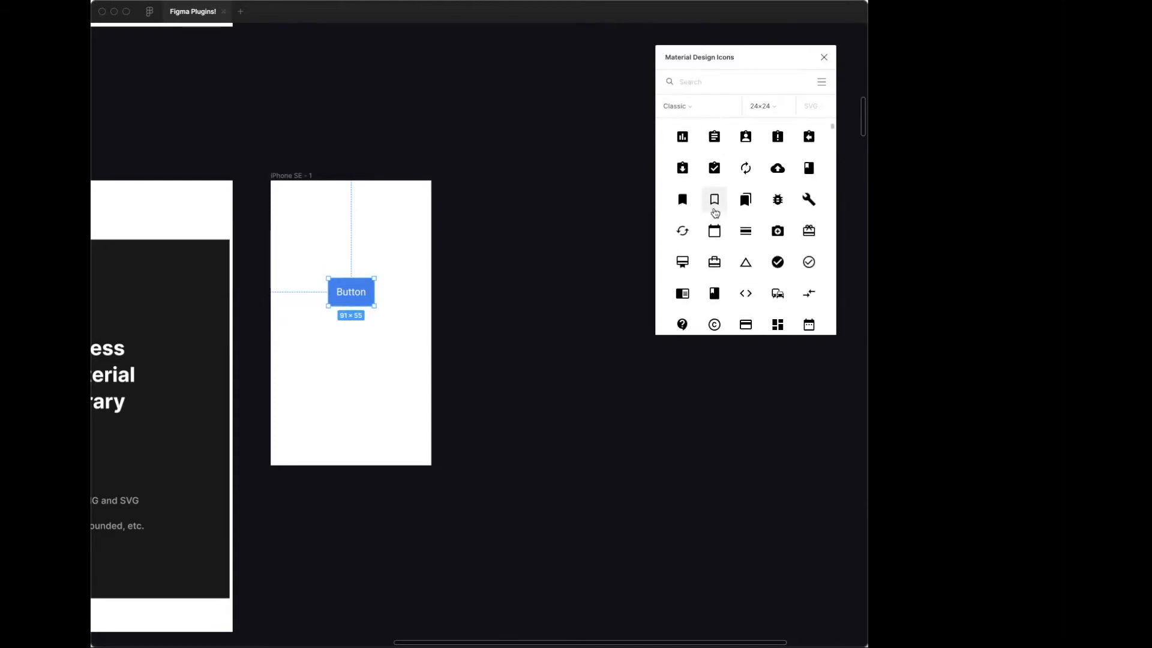
scroll(723, 233, up, 2)
click(698, 81)
text(cal)
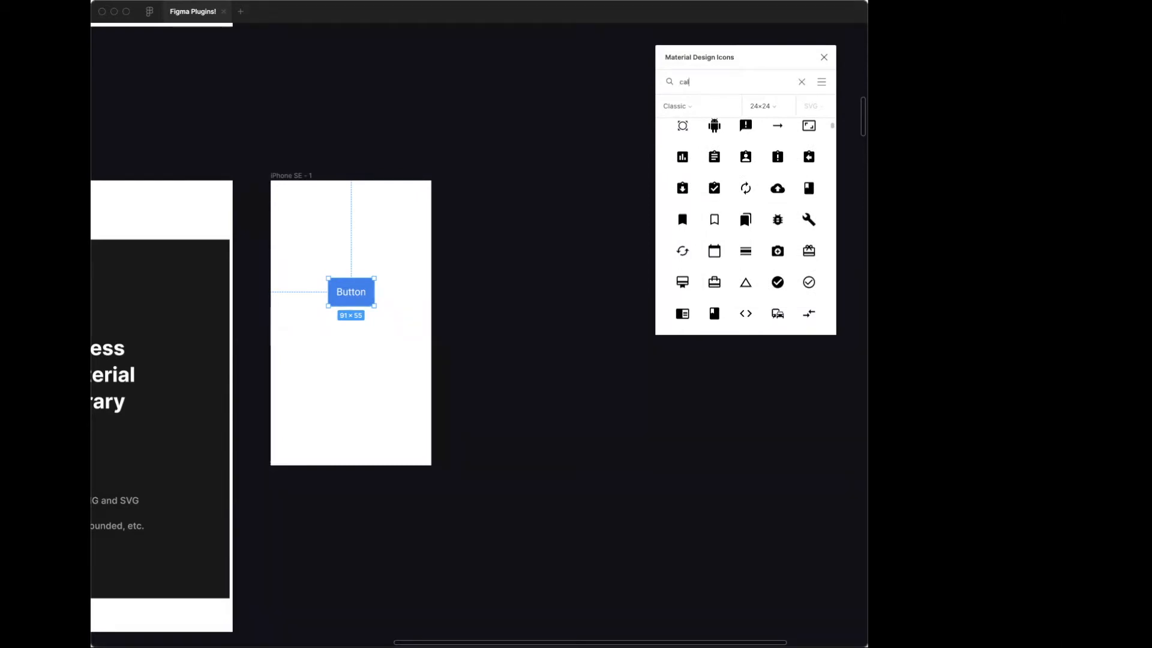
scroll(667, 164, up, 3)
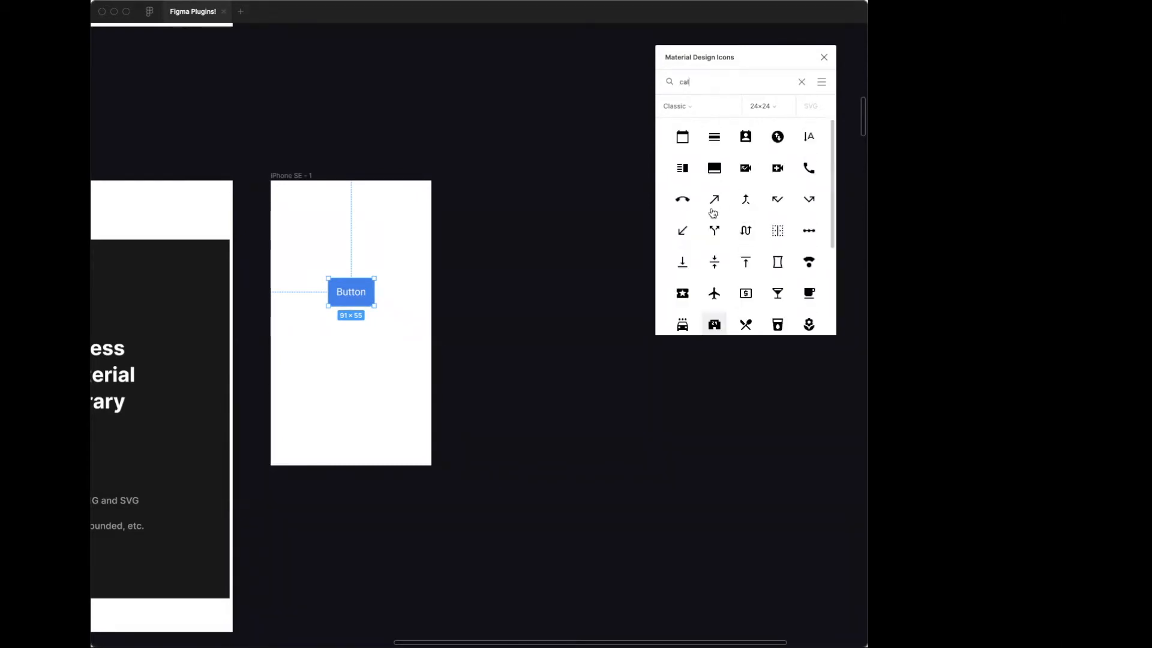
click(682, 137)
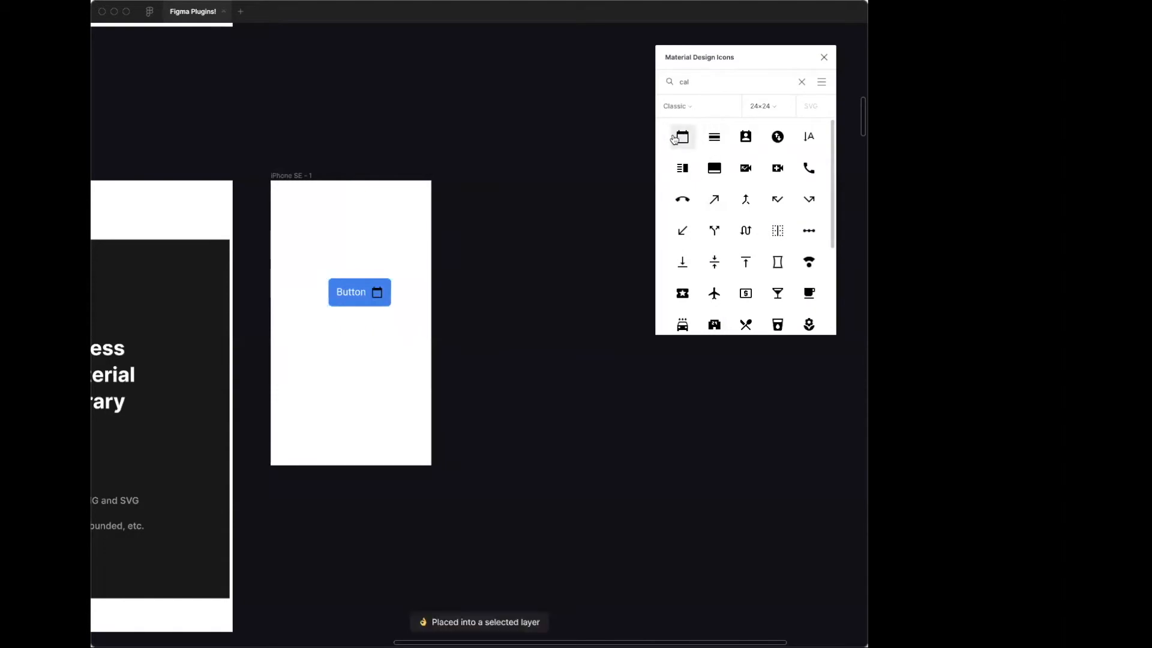
Show the Figma interface again and move the Material Design Icons window over the lower edge of the iPhone SE - 1 frame
click(375, 291)
right_click(376, 291)
click(488, 201)
click(455, 128)
right_click(456, 128)
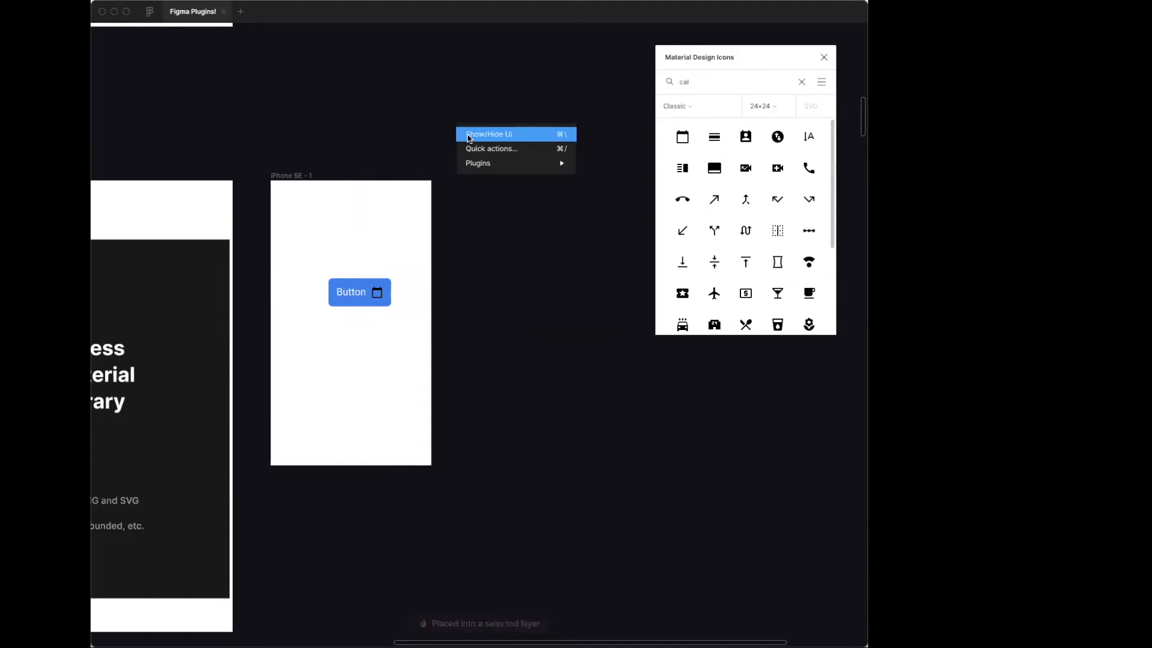
click(469, 131)
drag(723, 60, 412, 461)
Recolor the calendar icon inside the Button to white
double_click(380, 296)
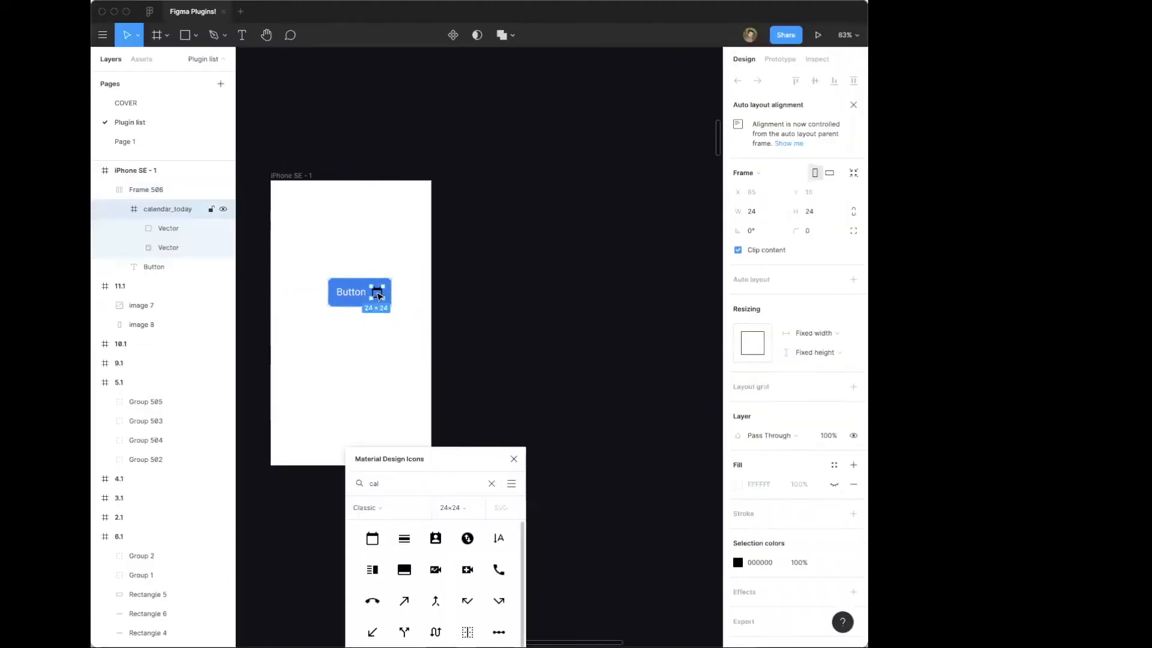
click(738, 562)
drag(671, 461, 475, 223)
click(712, 334)
click(525, 254)
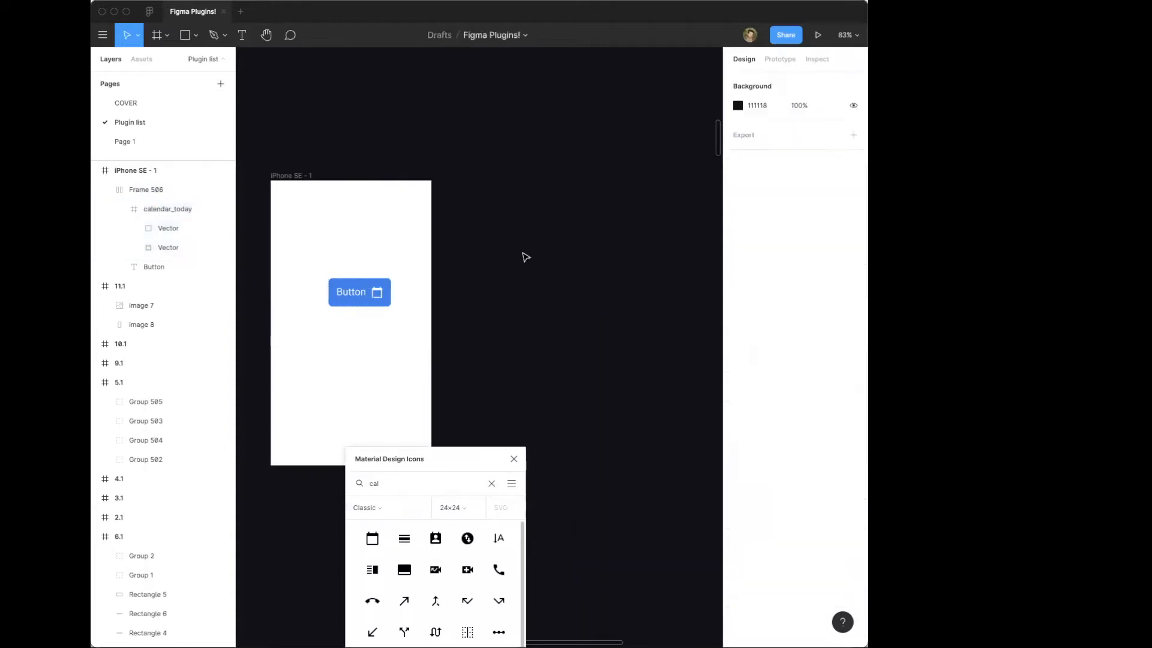
Reorder the calendar icon before the Button label and move the plugin window beside the iPhone SE - 1 frame
double_click(384, 295)
drag(384, 295, 339, 293)
drag(465, 462, 557, 199)
click(400, 125)
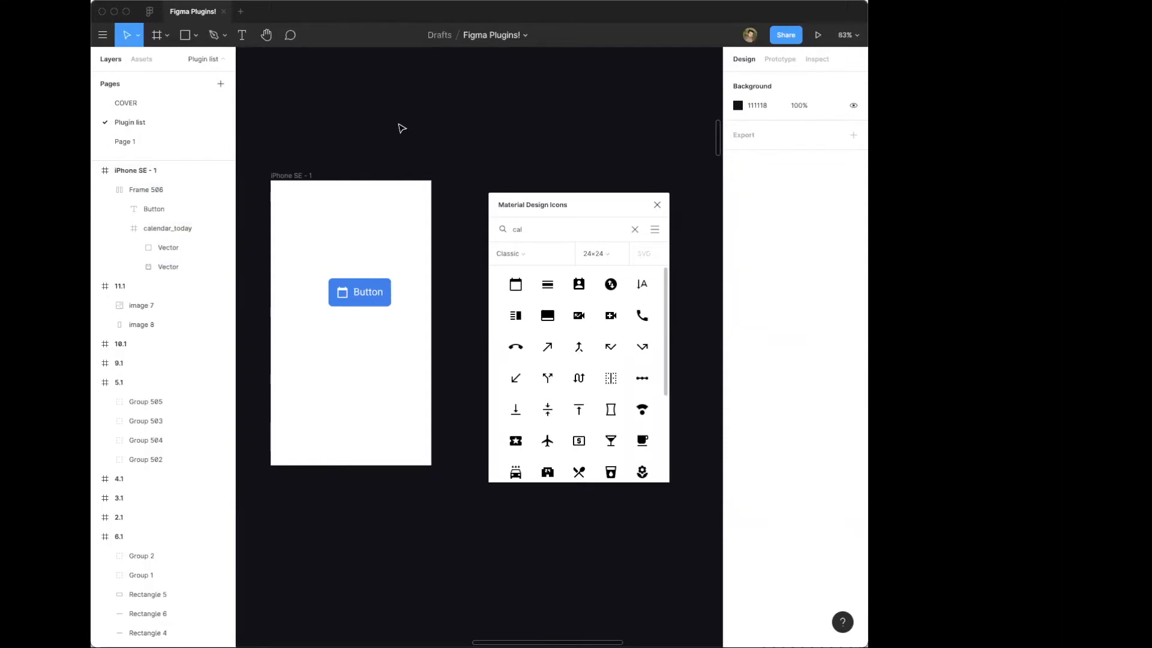
Clear the "cal" search in Material Design Icons and browse the full icon list
scroll(592, 308, down, 5)
key(BackSpace)
key(BackSpace)
key(BackSpace)
scroll(596, 308, down, 10)
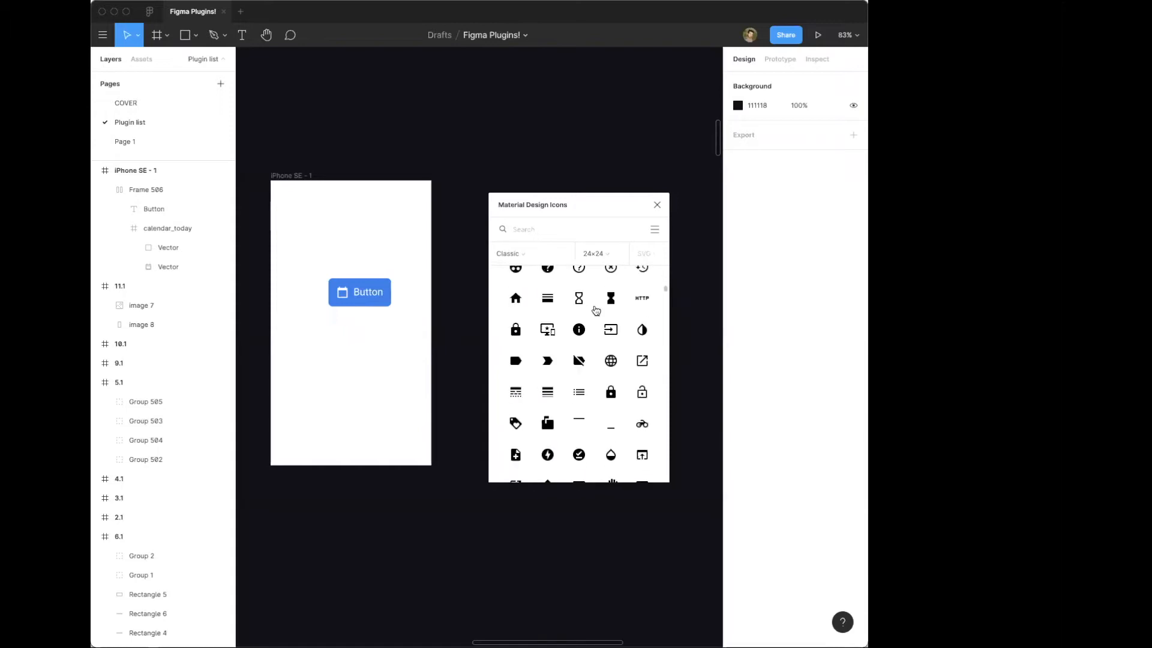
scroll(618, 329, down, 10)
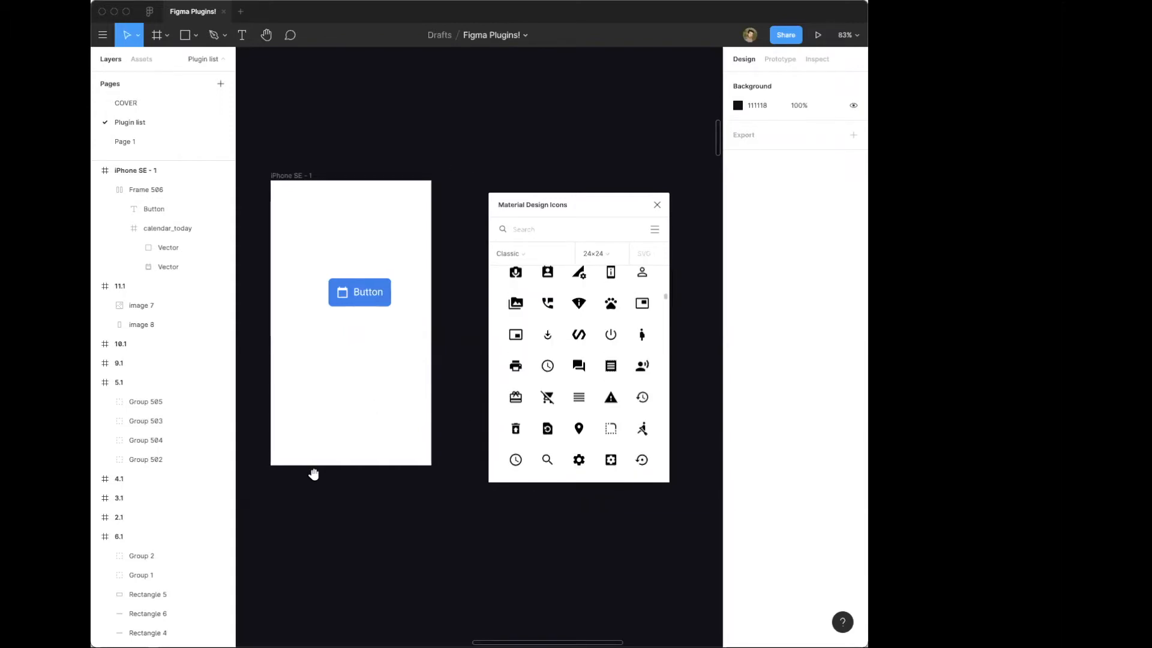
Hide the Figma interface while the Material Design Icons slide is in view
scroll(456, 549, left, 10)
scroll(402, 539, right, 5)
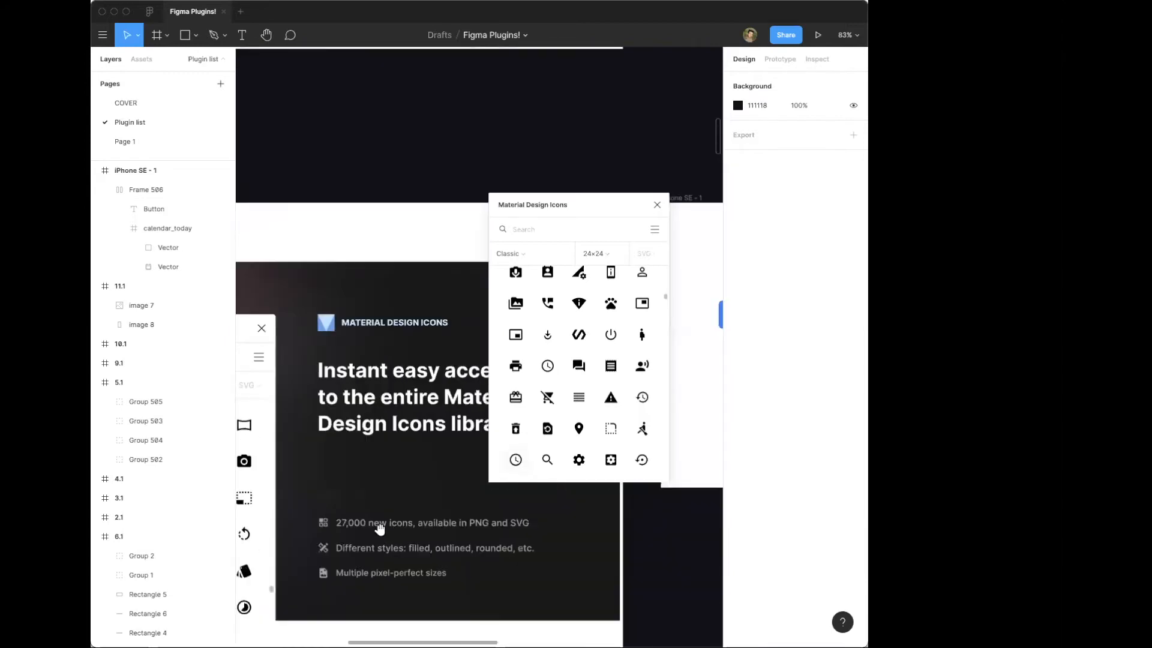
scroll(445, 425, down, 2)
right_click(383, 112)
click(395, 117)
Go to the Unsplash slide and close the Material Design Icons plugin
scroll(325, 468, down, 10)
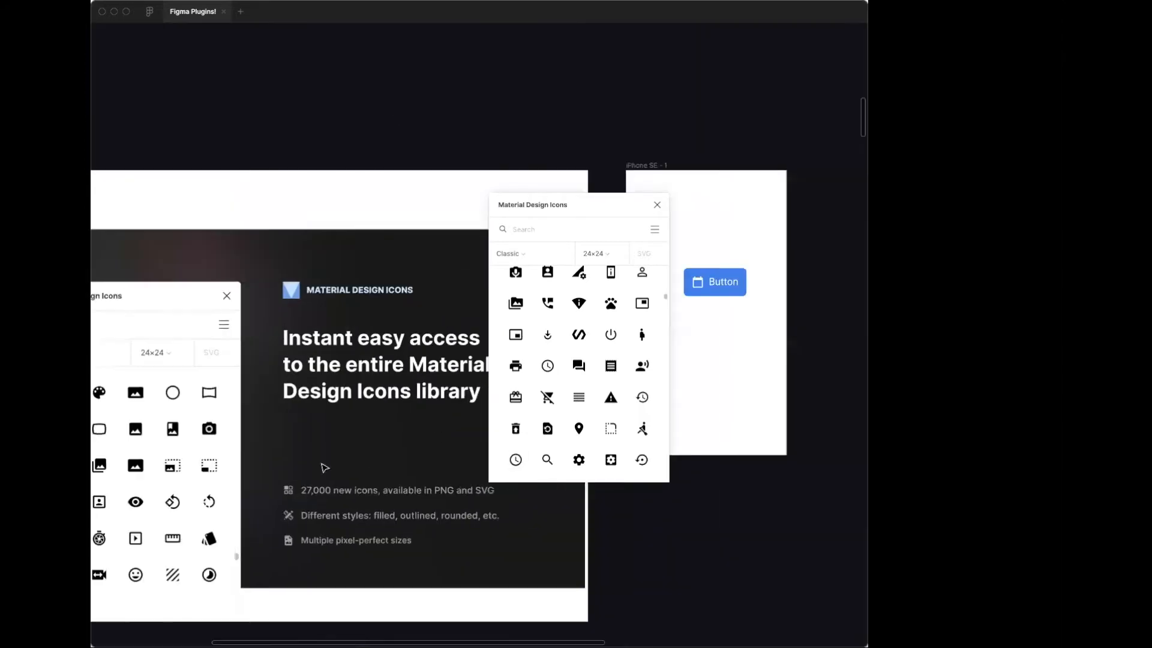
scroll(325, 468, left, 5)
scroll(384, 215, down, 10)
scroll(385, 216, left, 3)
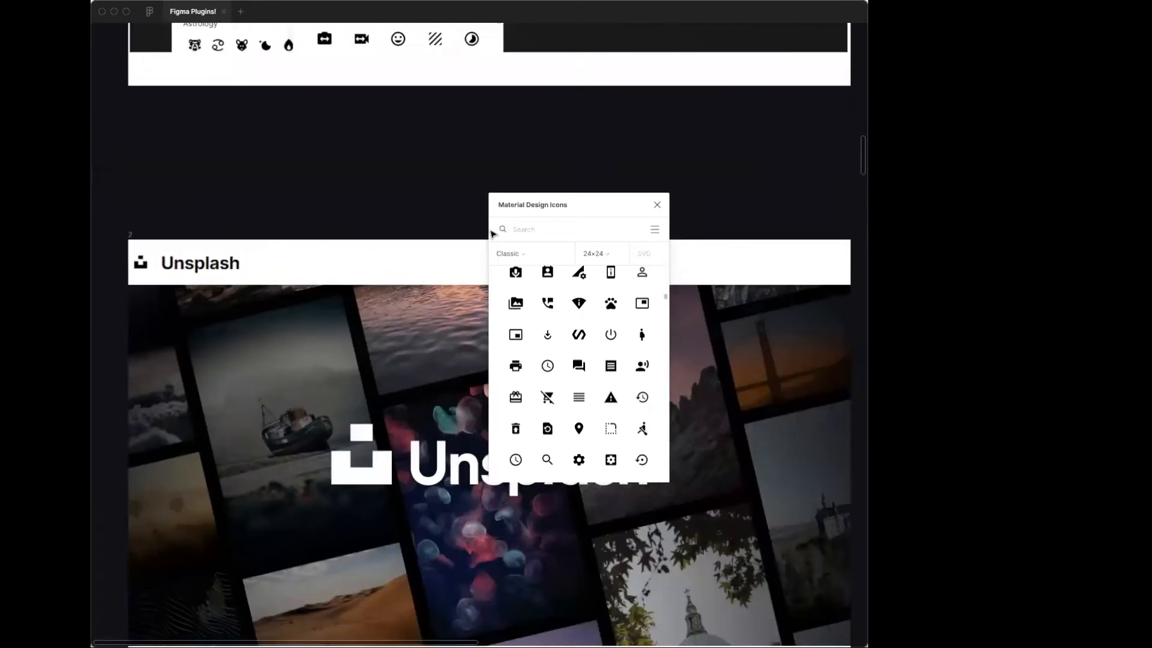
key(Escape)
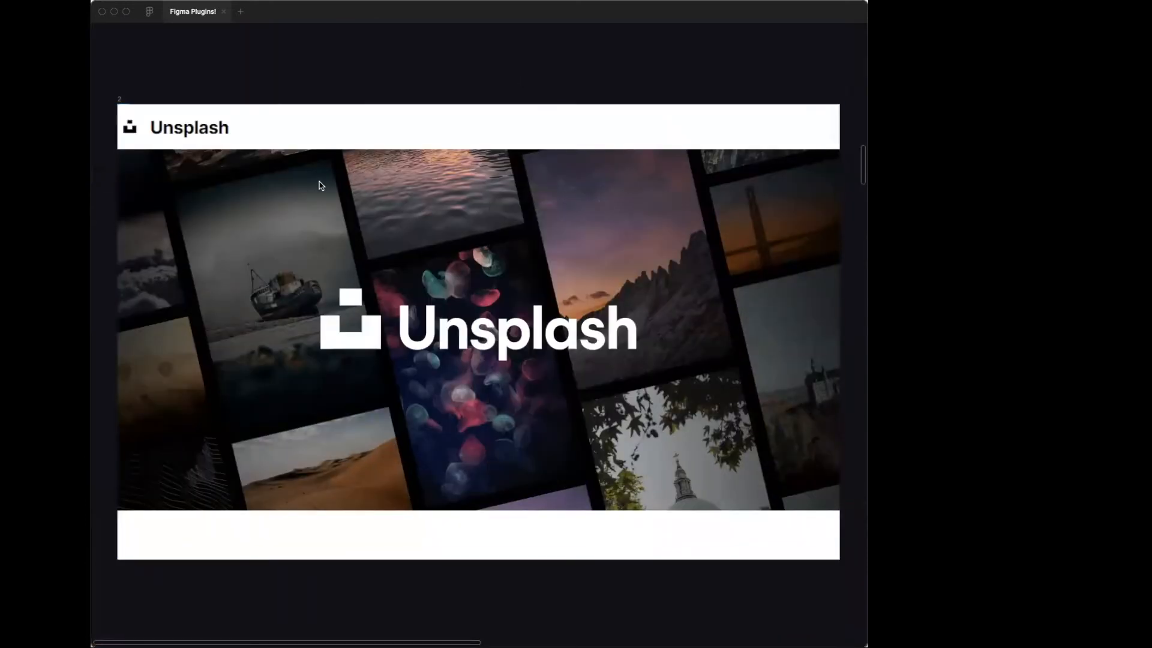
Run the Unsplash plugin and position its window over the blank frame 2.1
right_click(412, 62)
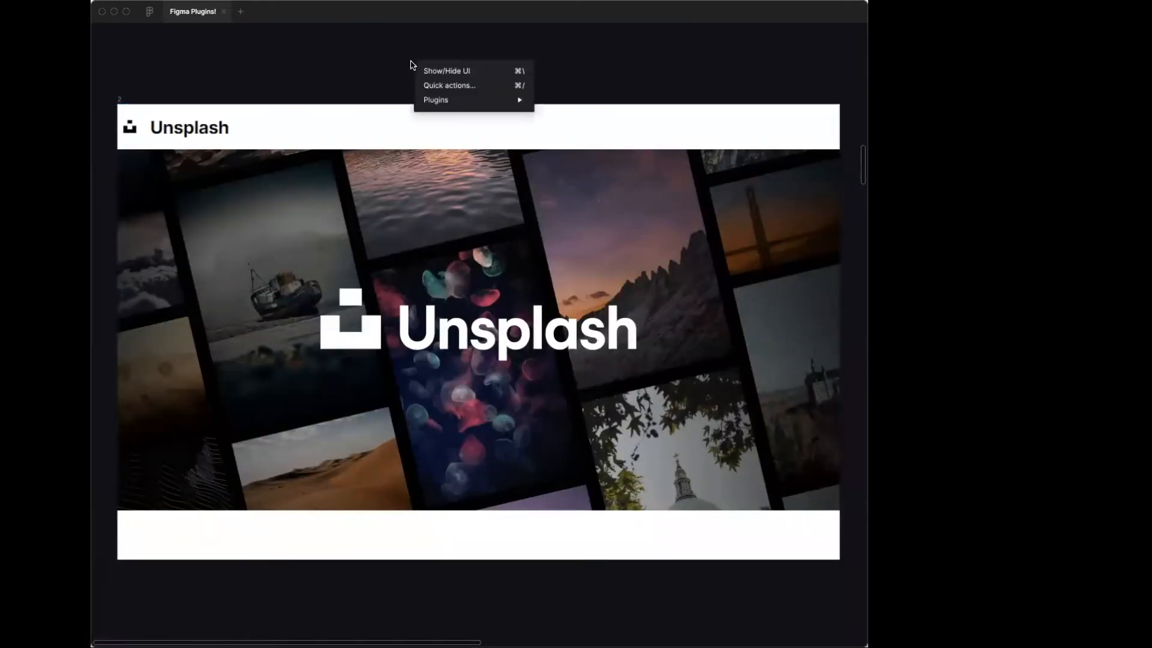
mouse_move(463, 101)
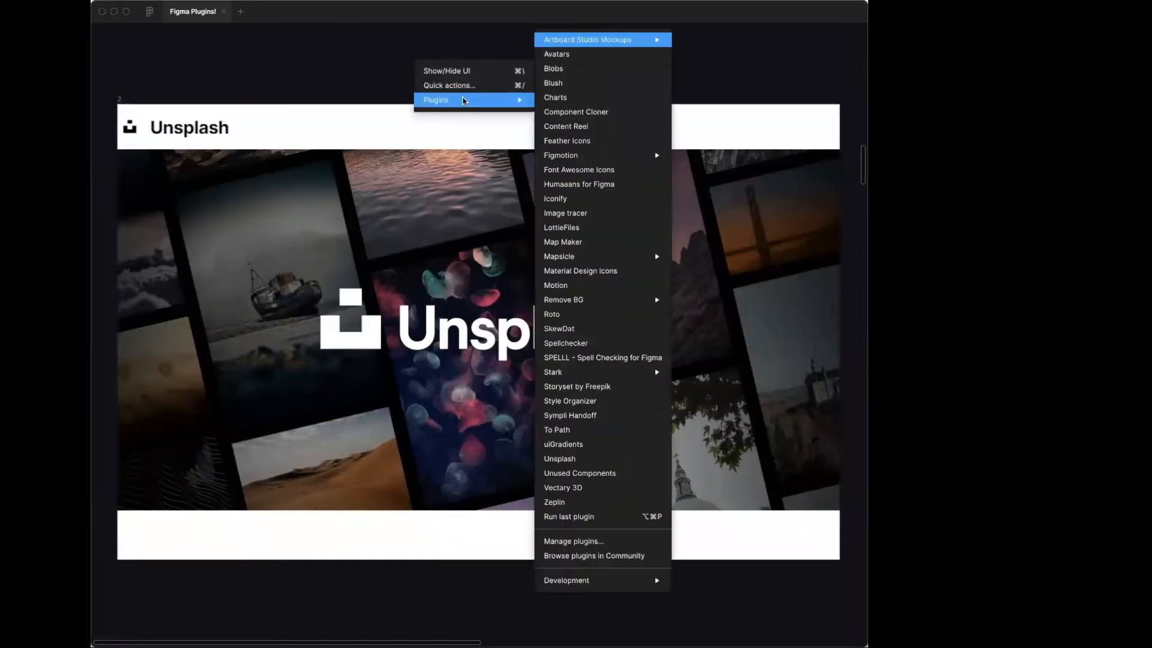
click(564, 460)
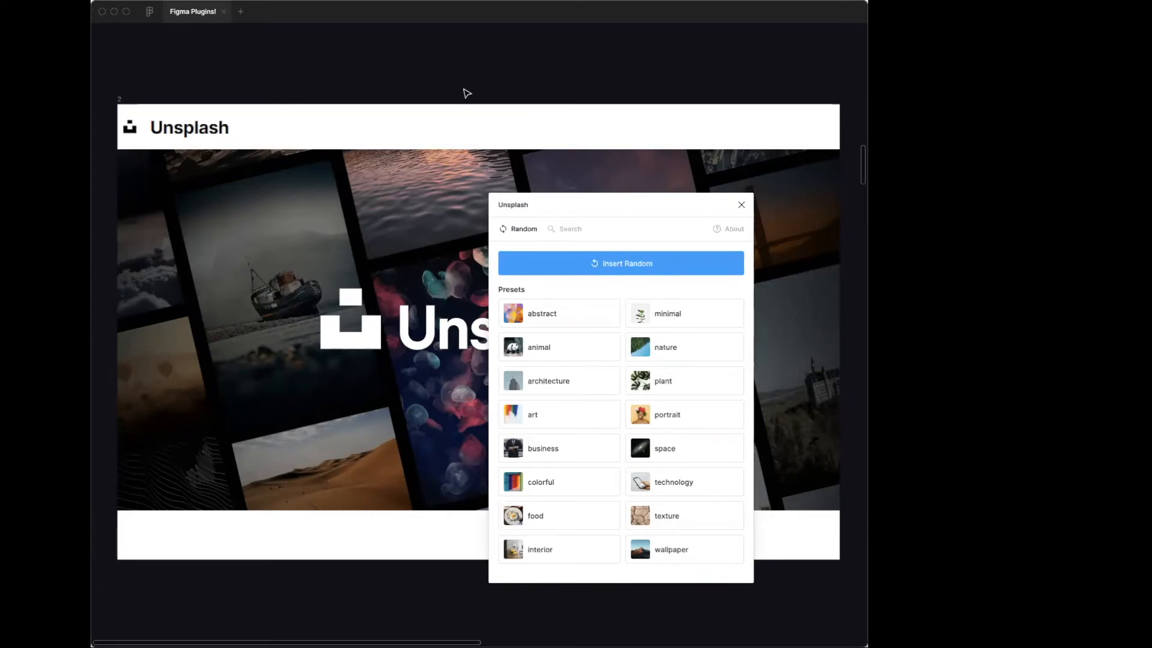
scroll(538, 195, right, 10)
drag(539, 195, 642, 165)
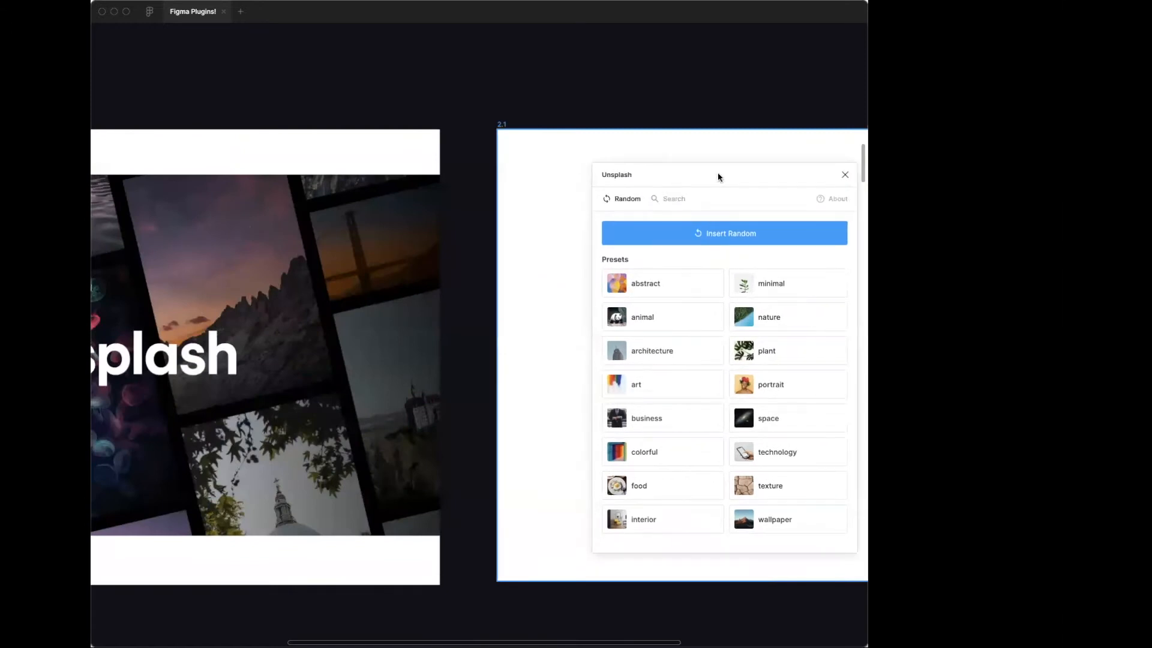
scroll(630, 103, right, 7)
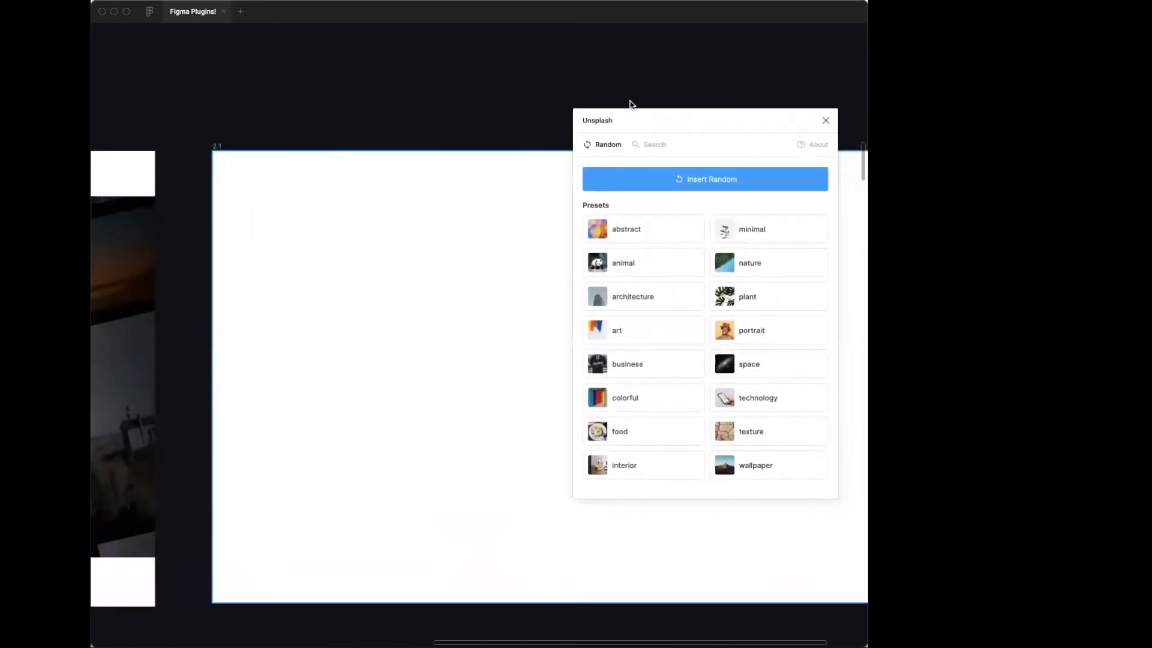
Insert a random nature photo scaled to about 704 × 880 over frame 2.1, and delete it
click(749, 252)
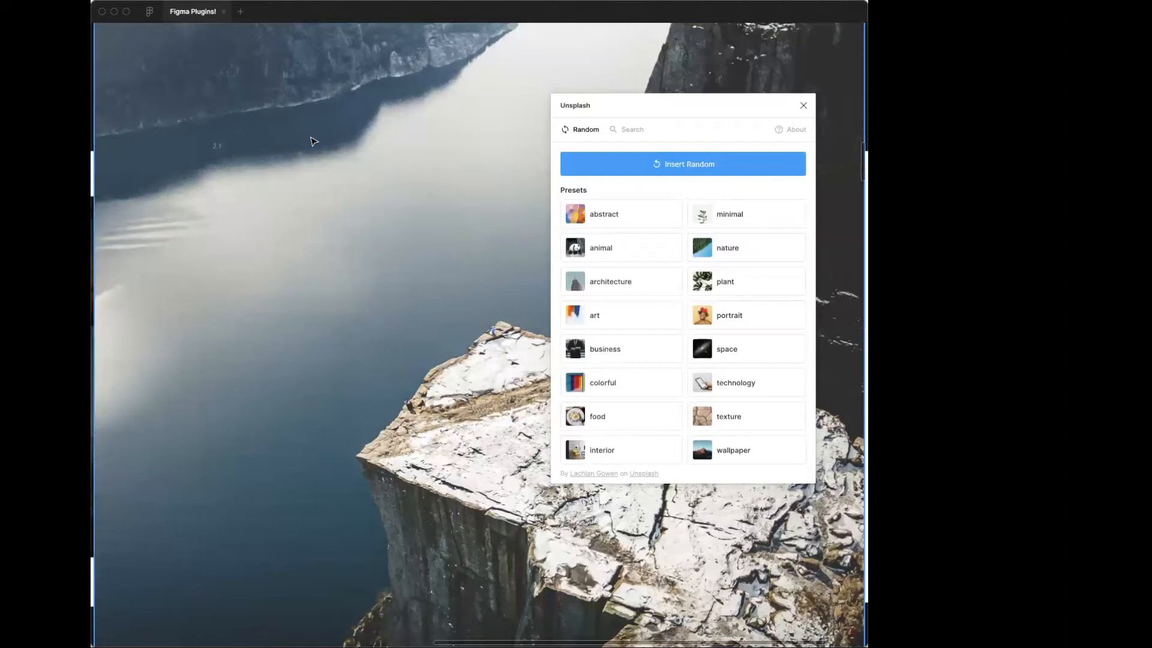
scroll(313, 142, down, 5)
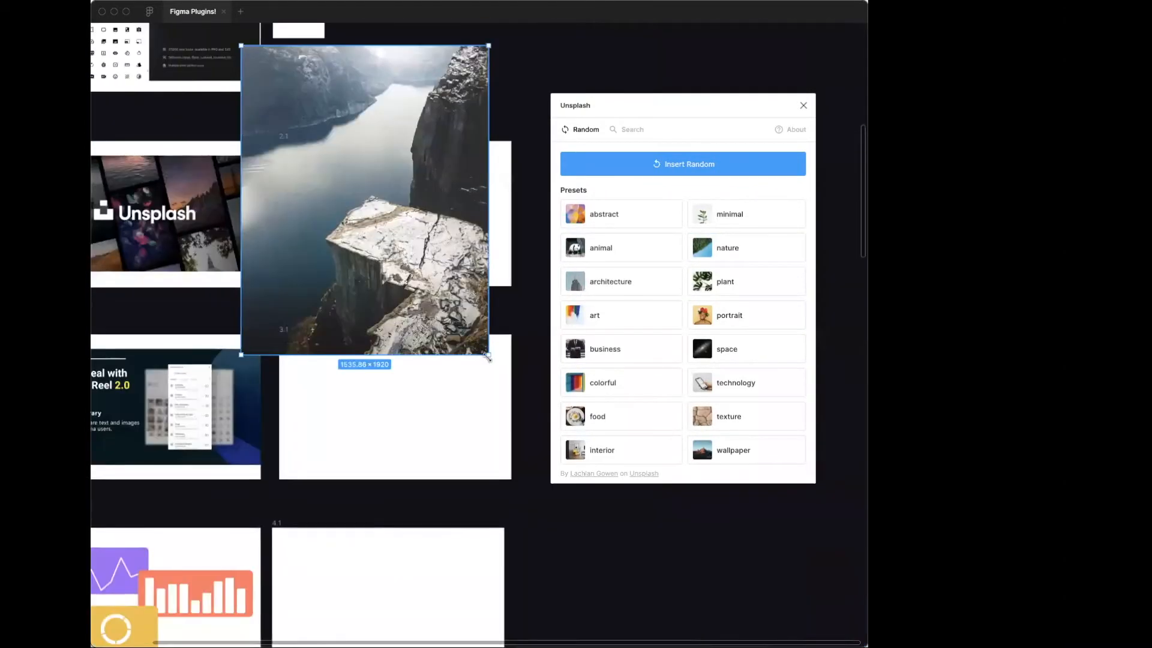
drag(489, 355, 440, 295)
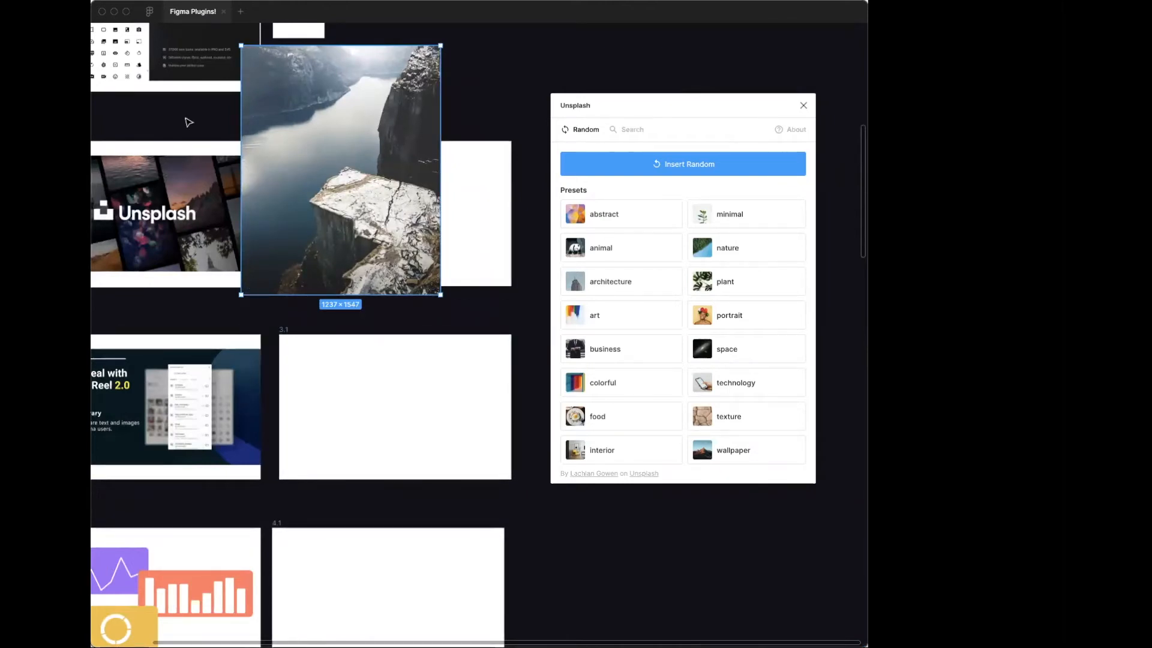
drag(242, 46, 389, 170)
scroll(388, 170, up, 10)
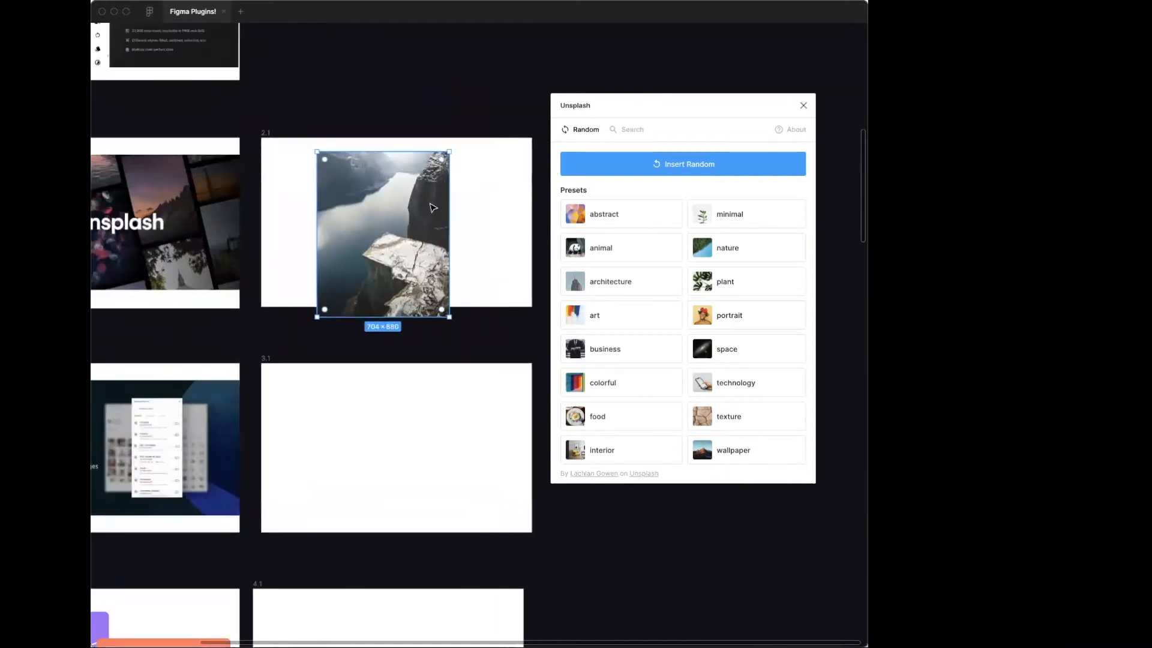
scroll(345, 243, down, 5)
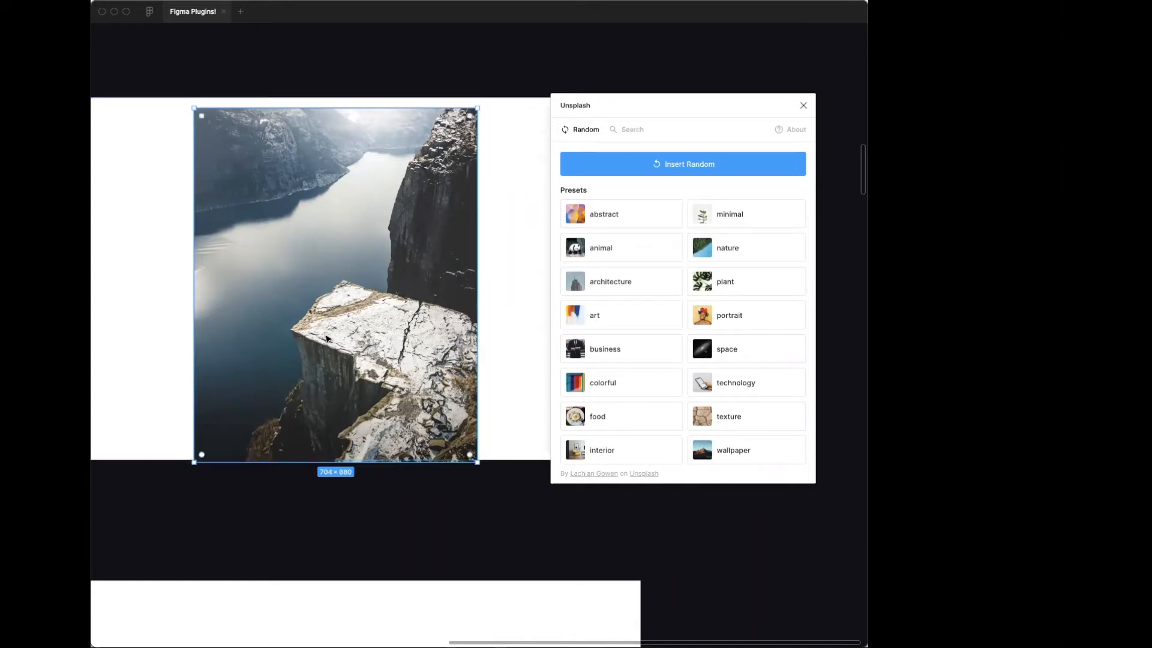
key(Delete)
Search the Unsplash plugin for "portrait"
click(640, 131)
click(612, 156)
text(port)
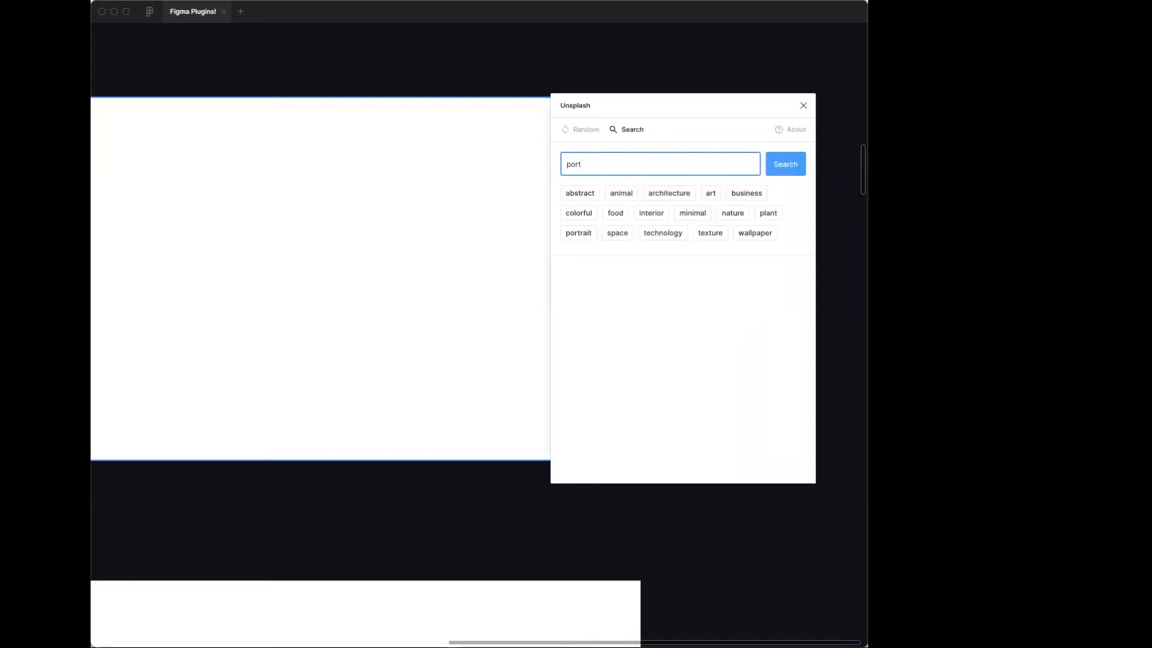
text(ait)
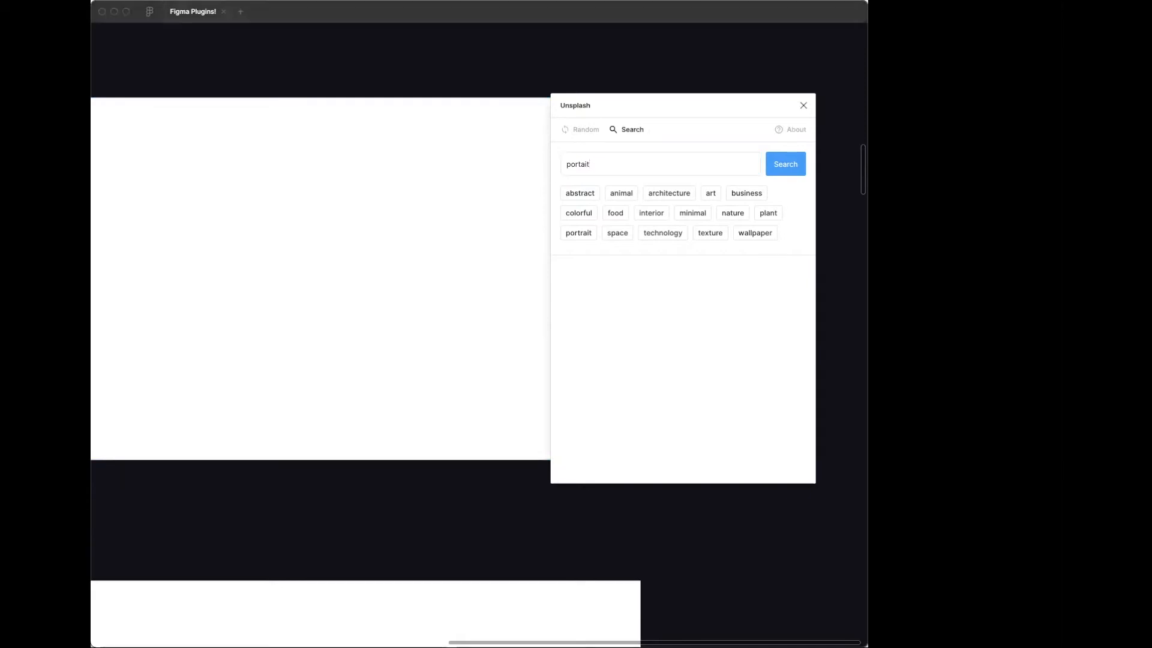
double_click(584, 163)
text(portrait)
key(Return)
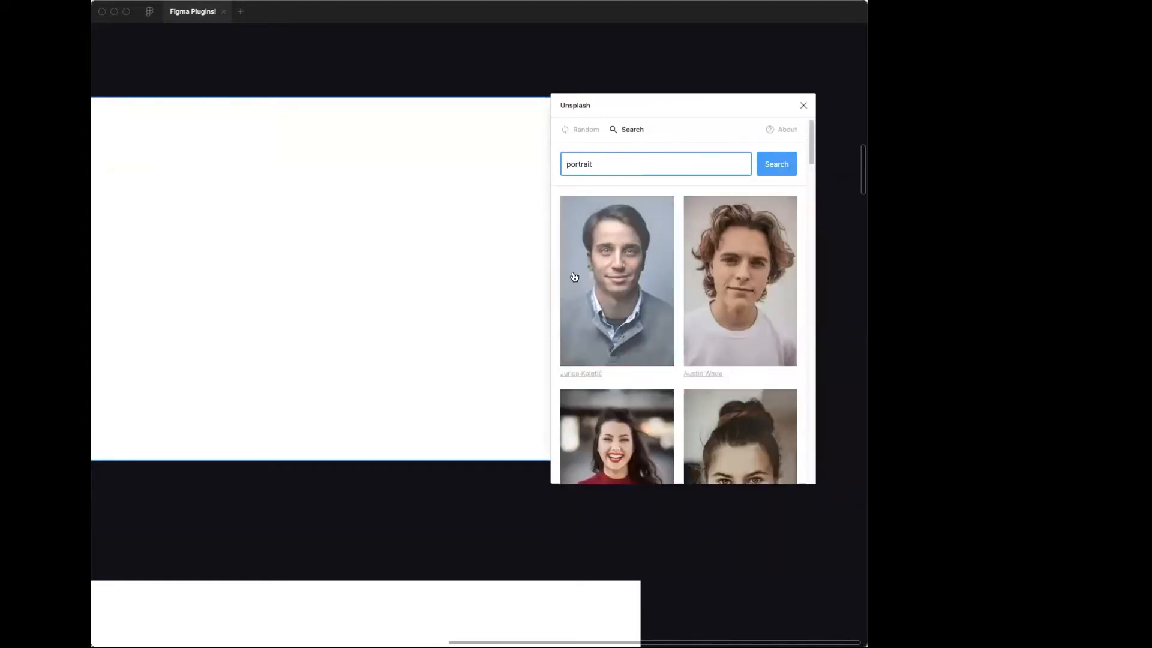
Insert the black-and-white portrait of the bearded man with glasses from the Unsplash results into frame 2.1
click(641, 296)
scroll(660, 300, down, 10)
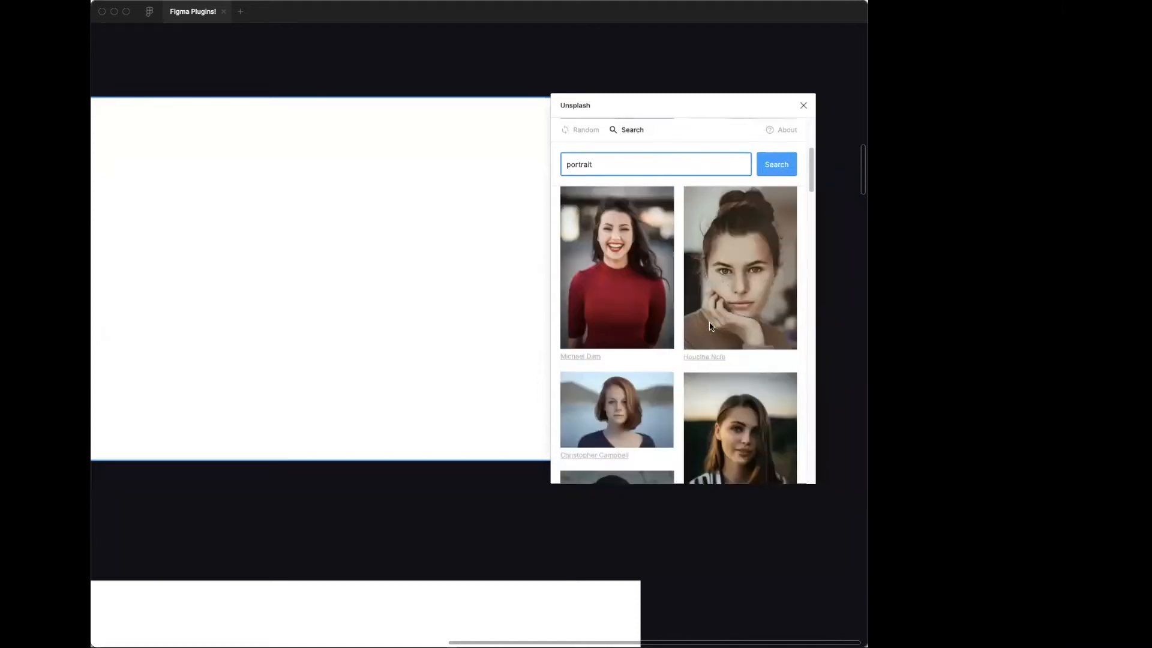
scroll(676, 305, down, 2)
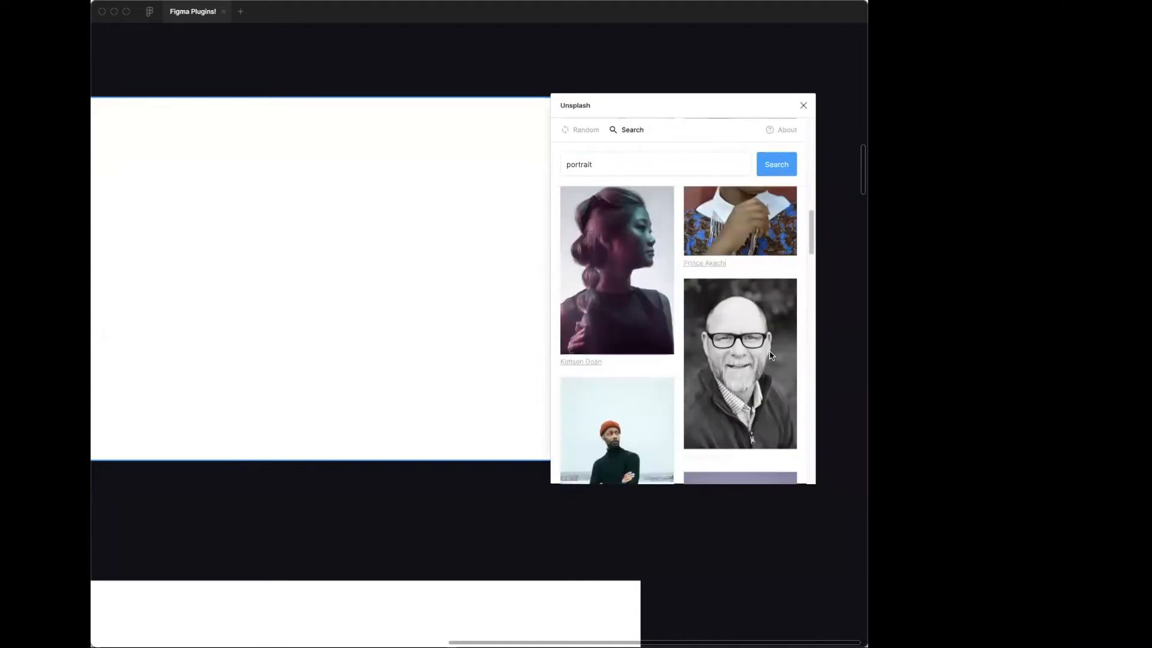
click(757, 358)
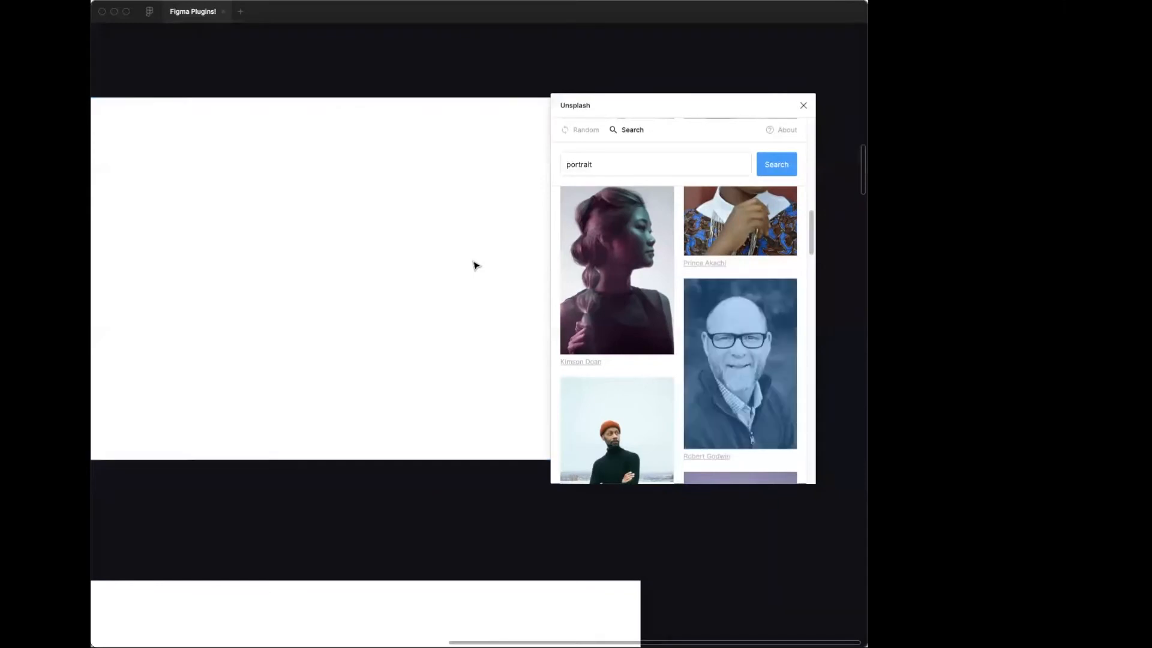
scroll(304, 264, down, 6)
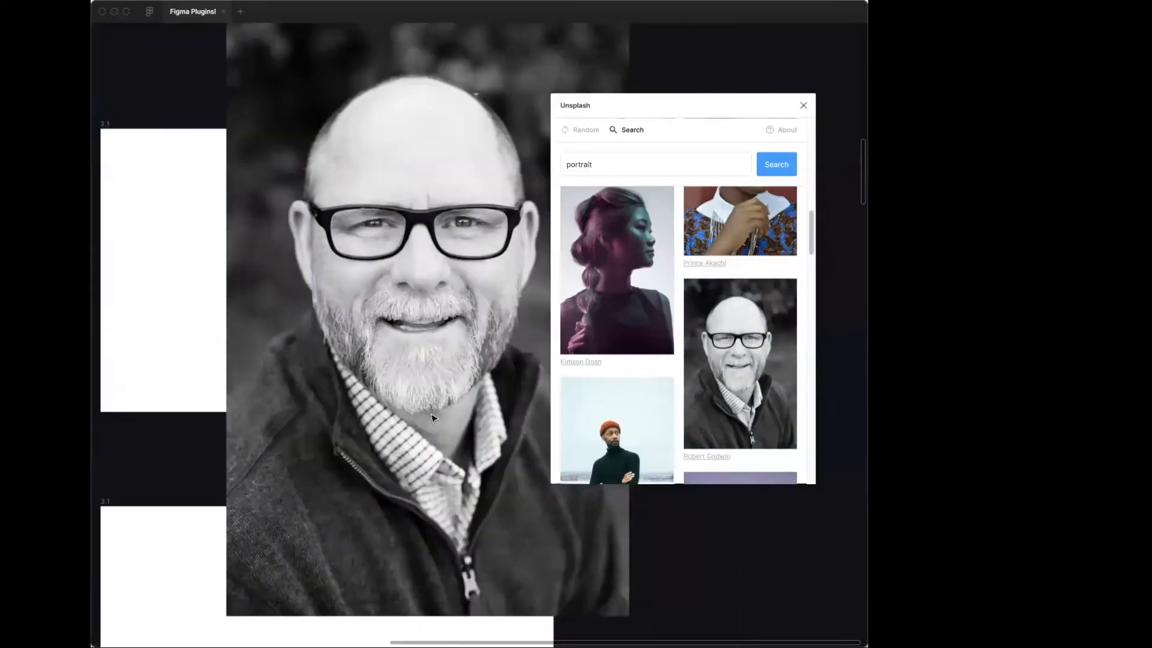
Scale the portrait photo down to about 537 × 806, place it inside frame 2.1 and deselect it
drag(424, 411, 349, 294)
drag(280, 184, 284, 230)
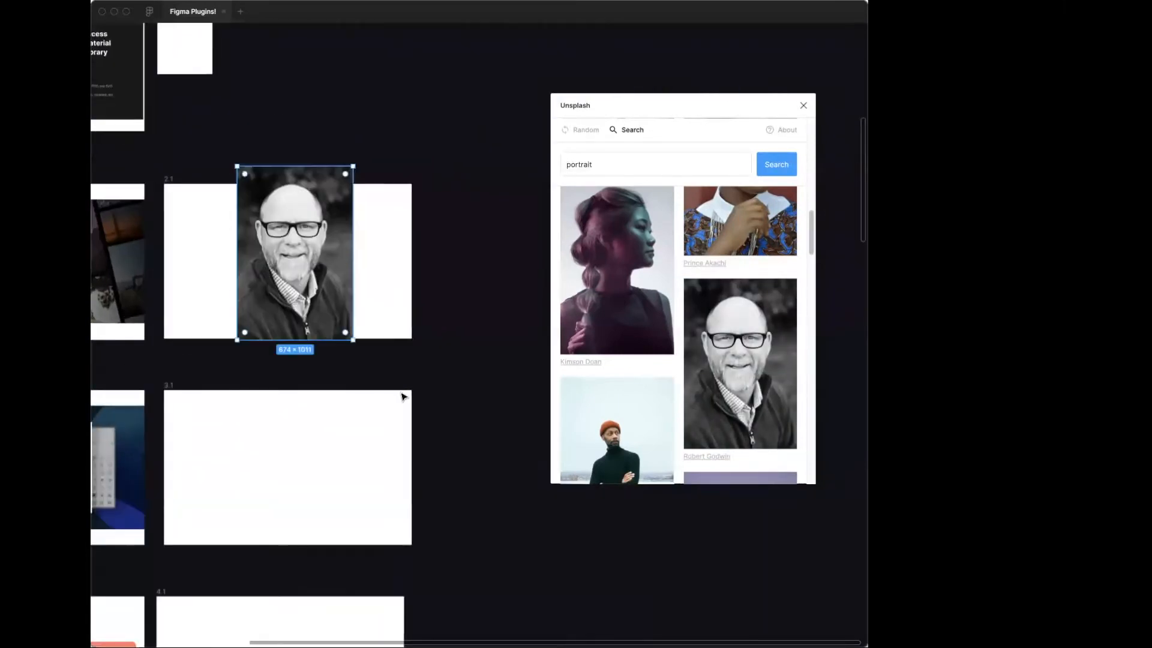
drag(353, 339, 329, 305)
scroll(234, 235, up, 5)
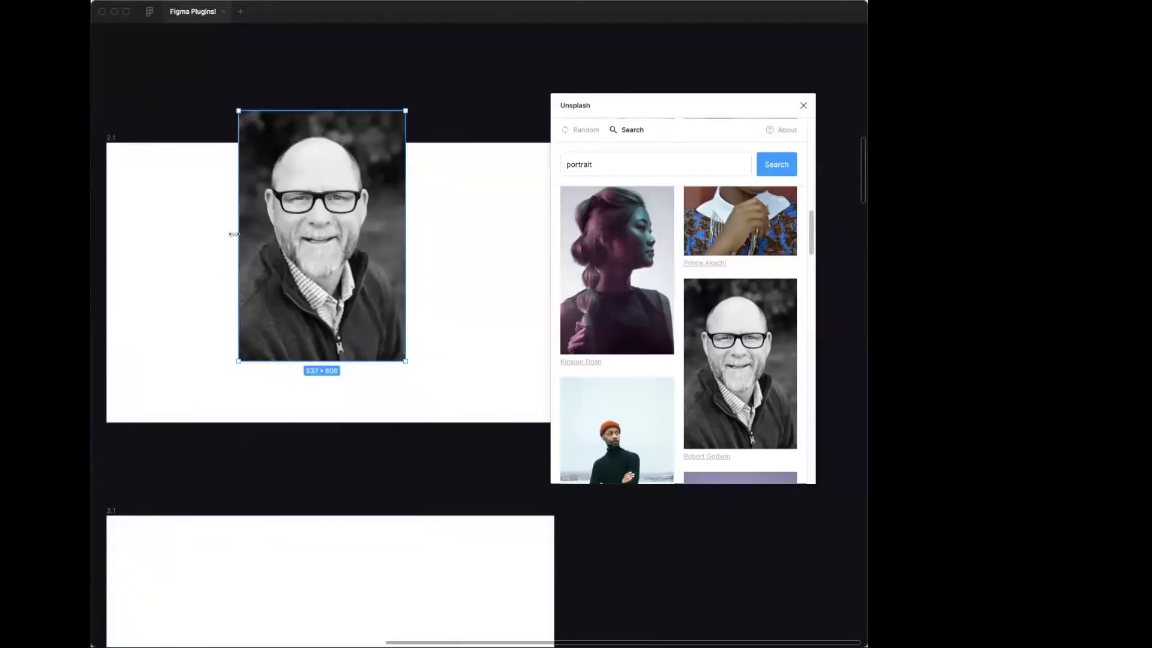
scroll(315, 359, up, 2)
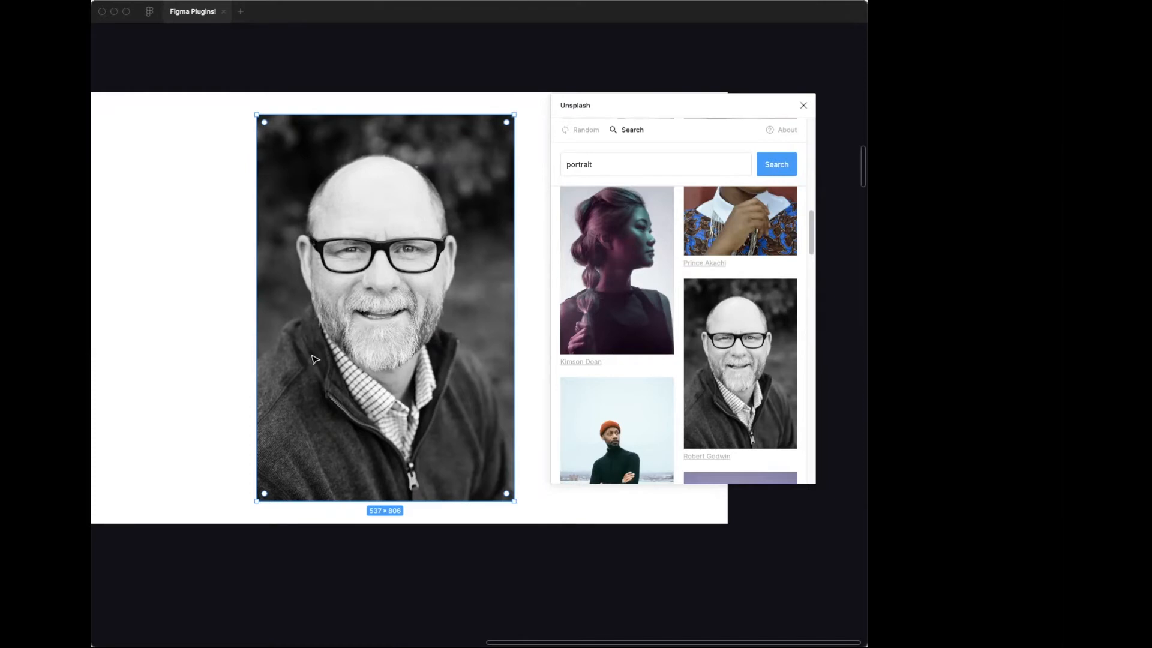
click(396, 80)
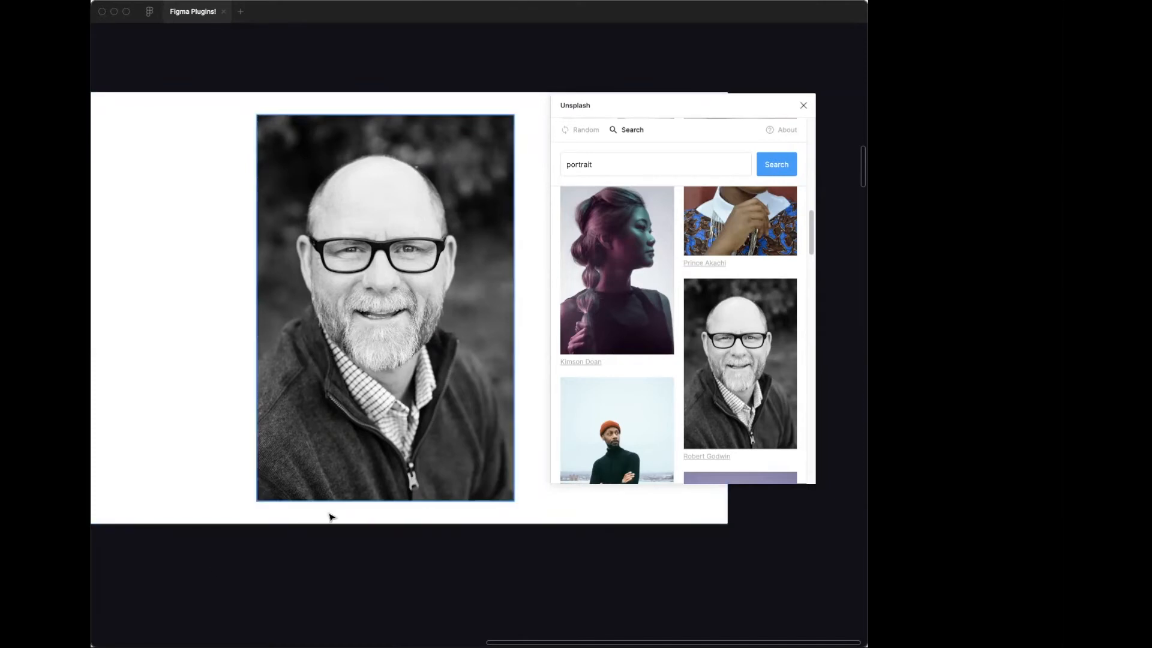
Go to the Content Reel slide and close the Unsplash plugin
scroll(329, 517, left, 10)
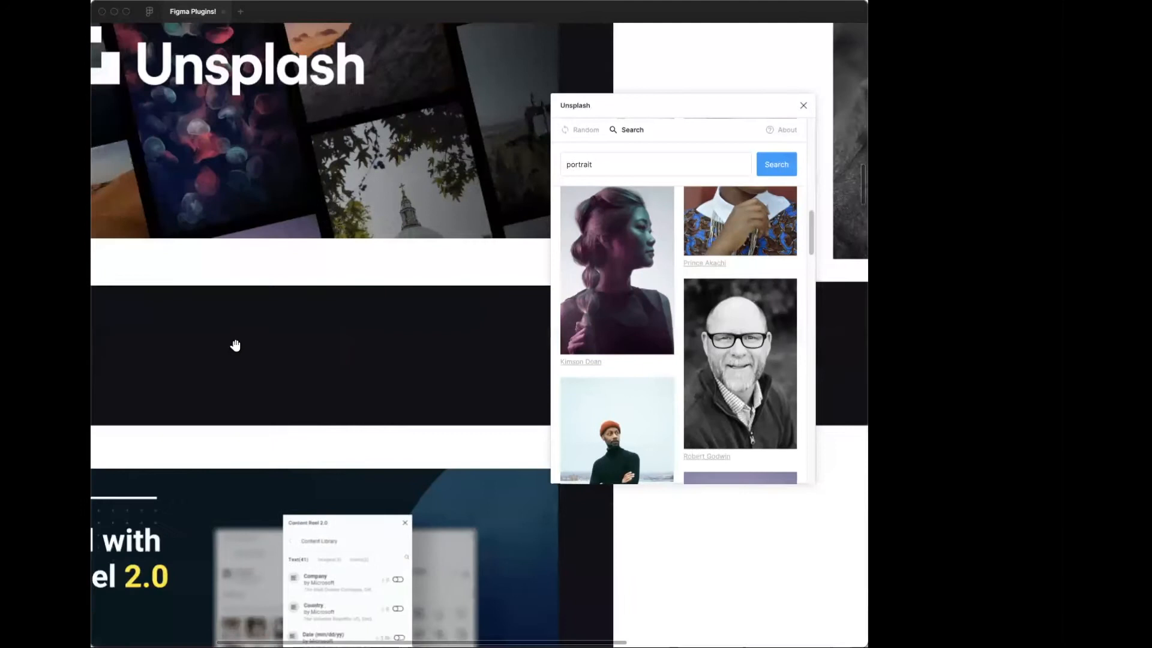
scroll(235, 345, down, 5)
scroll(396, 178, down, 4)
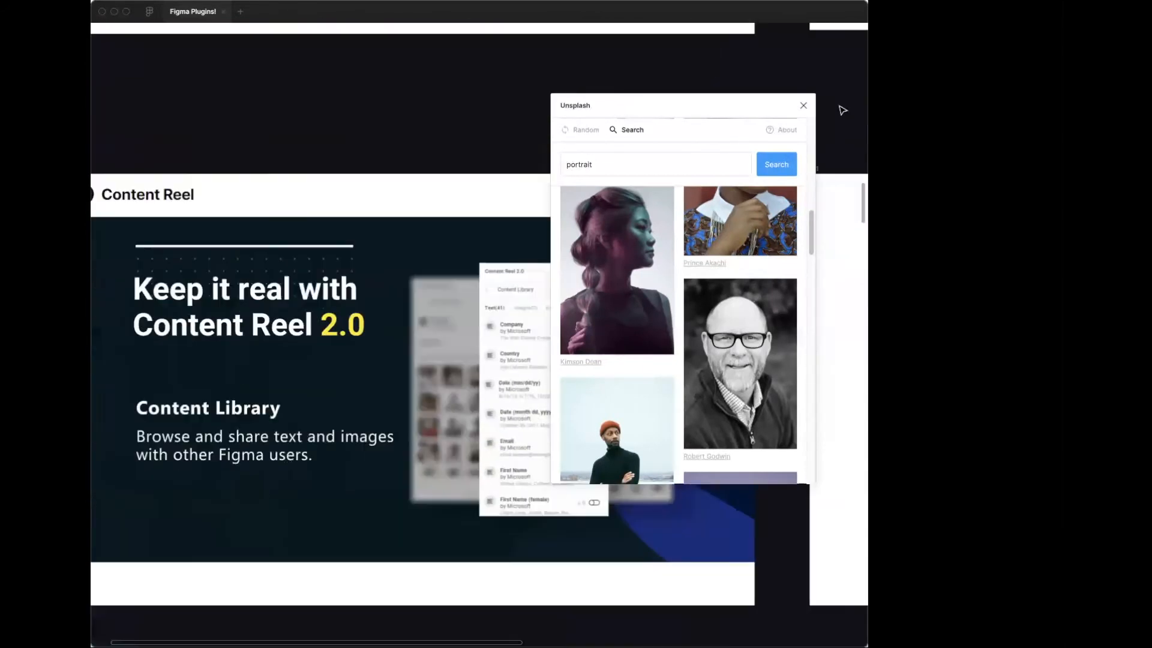
click(804, 106)
right_click(578, 99)
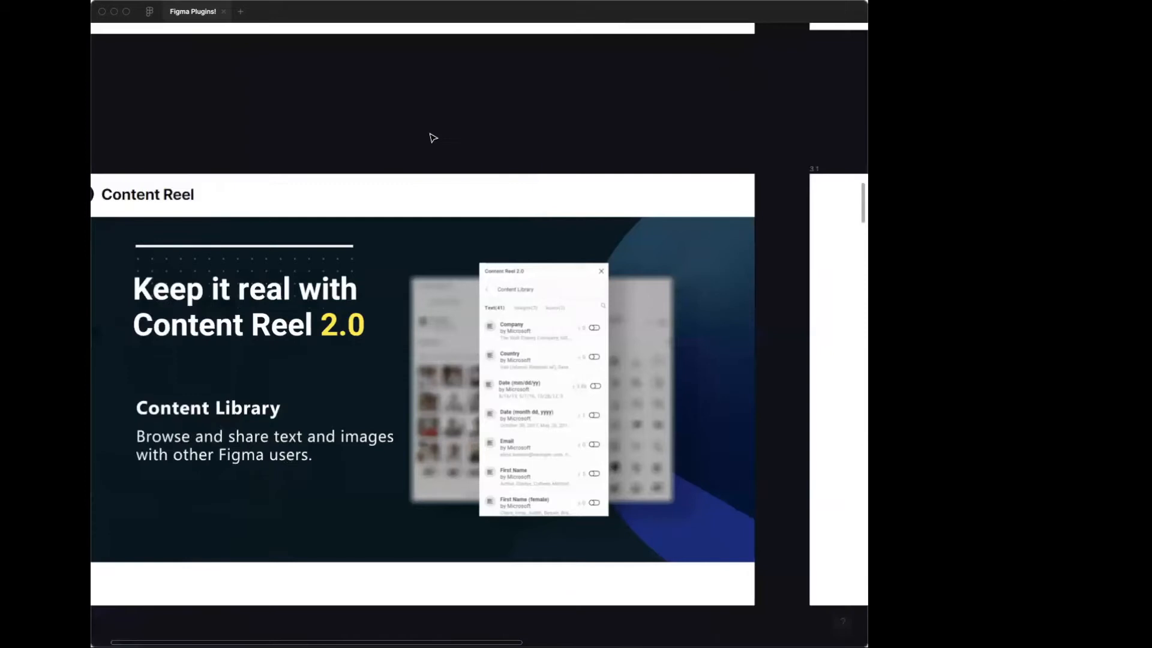
scroll(267, 118, left, 3)
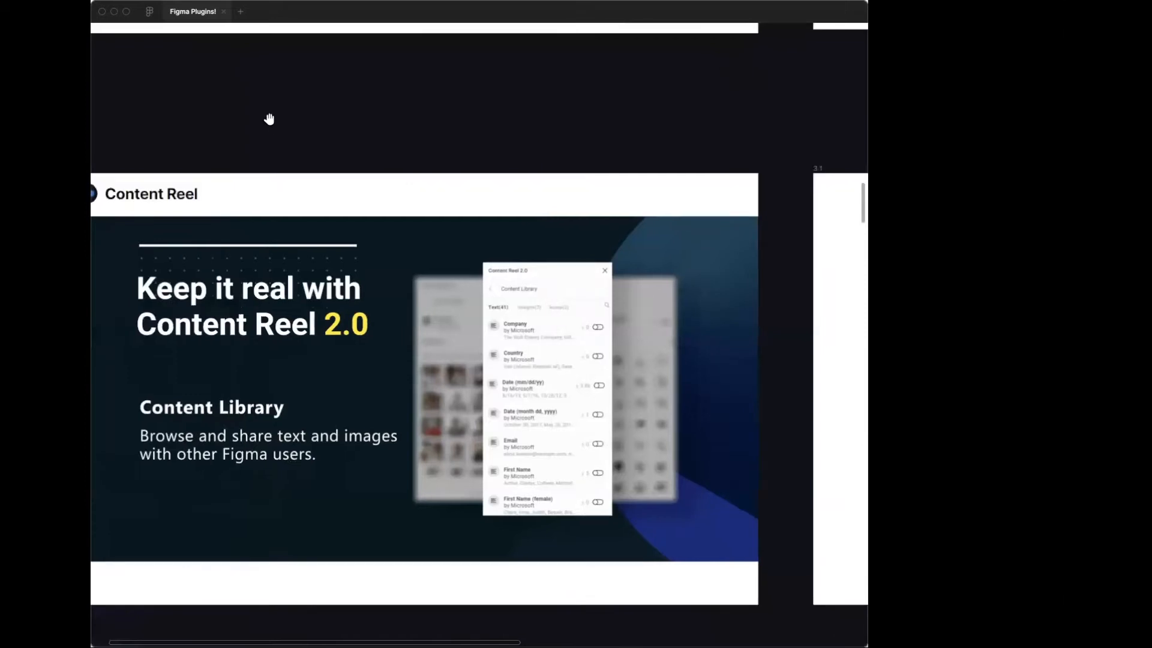
Fit the Content Reel slide to the view, run the Content Reel plugin and move its window aside
scroll(199, 123, down, 2)
click(197, 116)
key(shift+2)
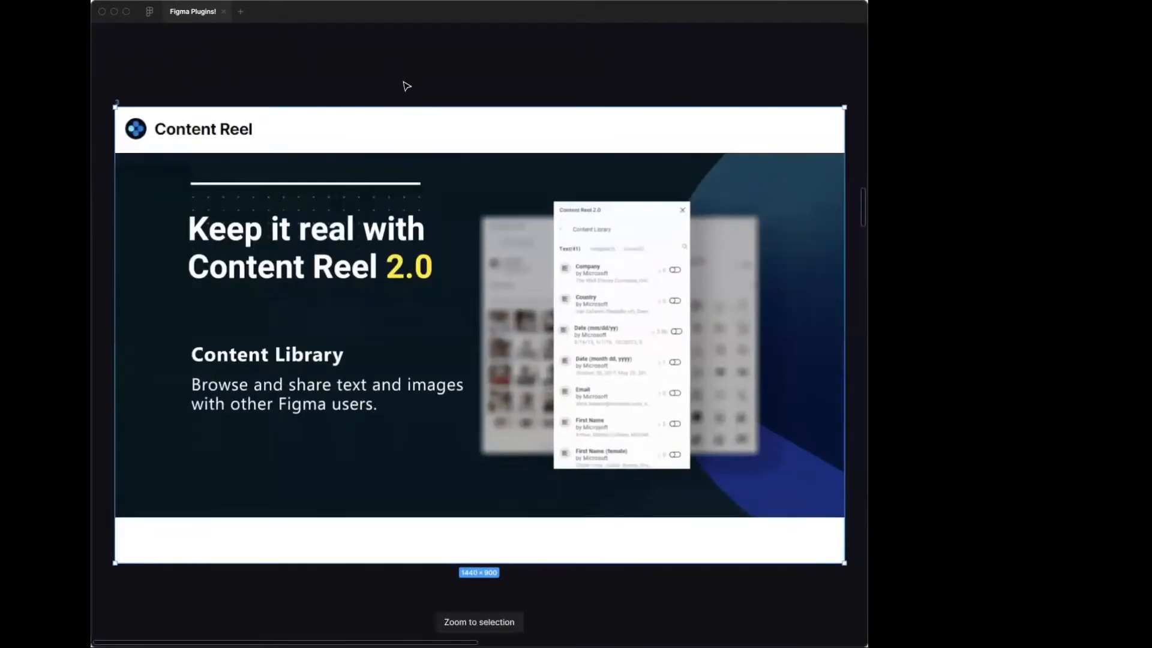
right_click(467, 74)
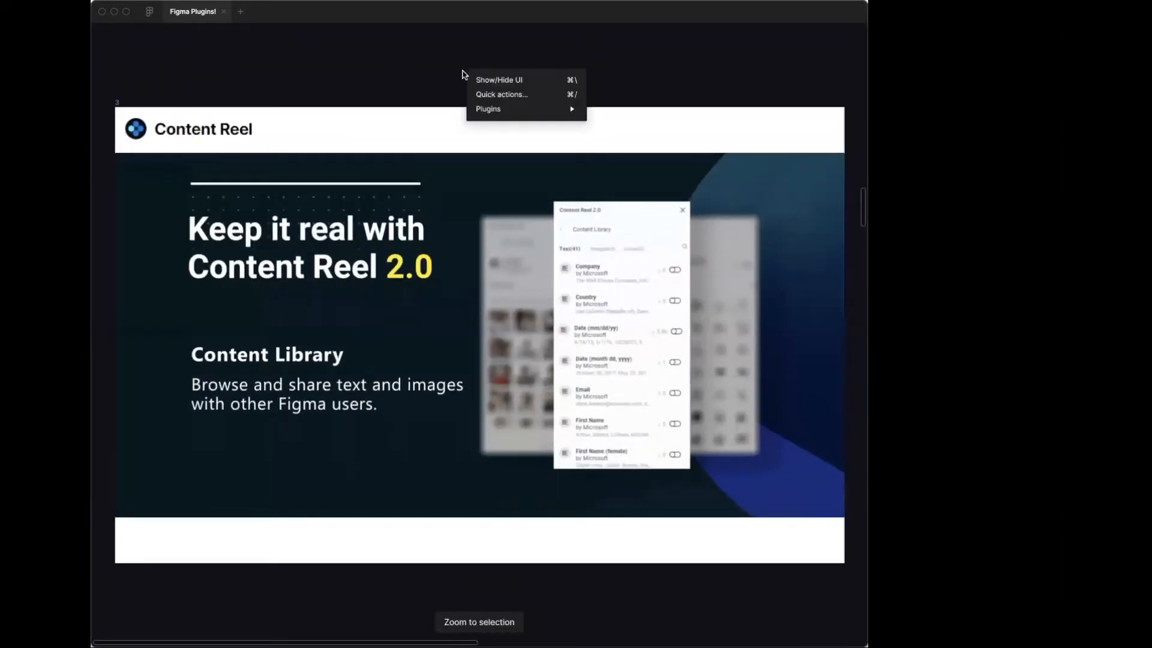
mouse_move(487, 109)
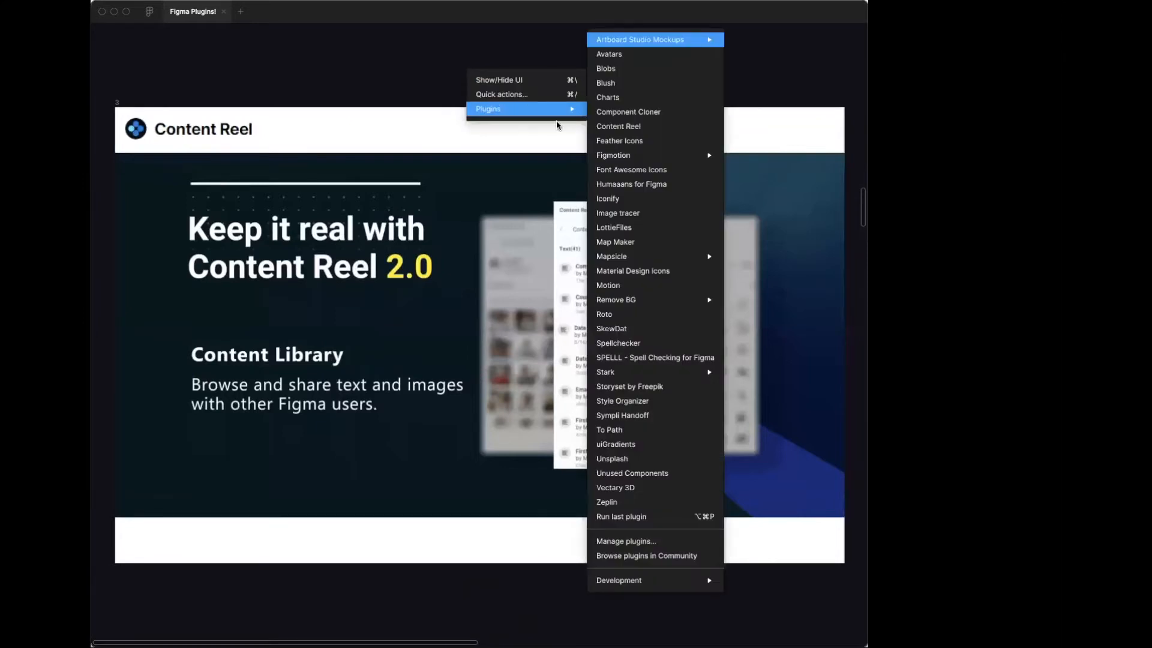
click(619, 126)
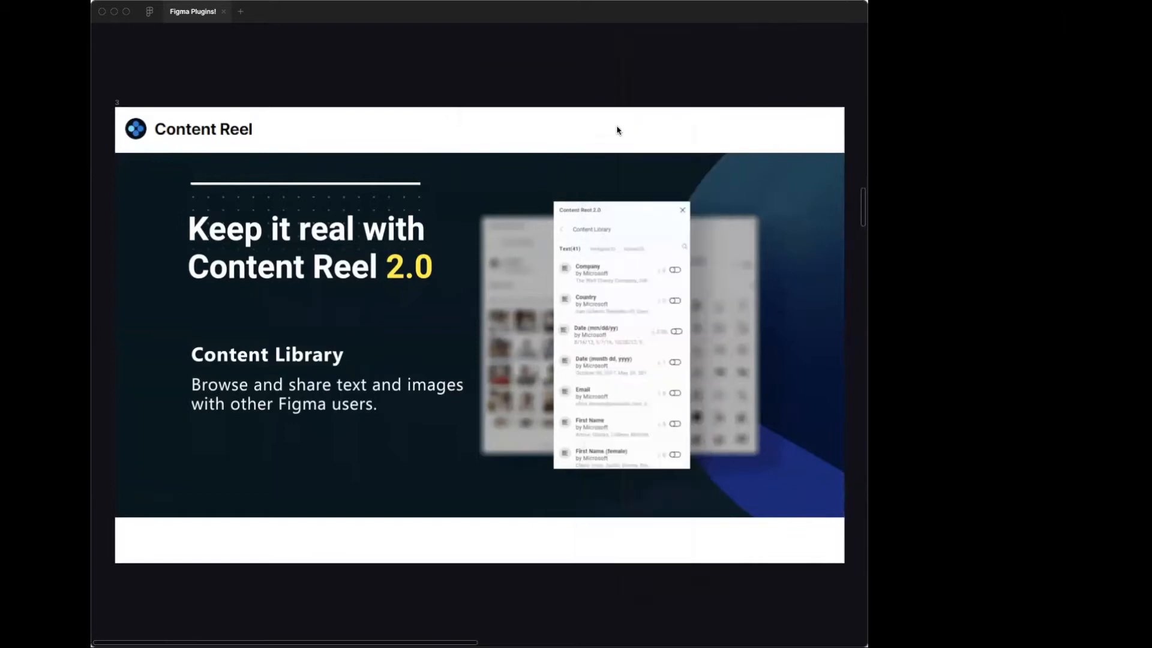
drag(604, 106, 763, 97)
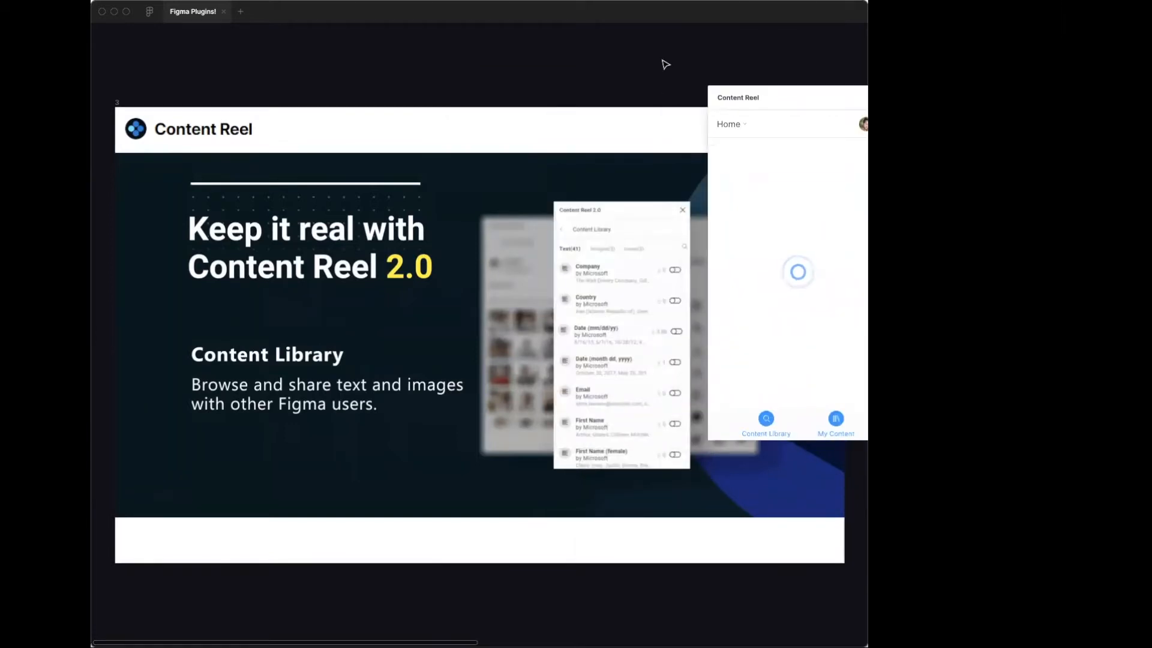
scroll(363, 91, right, 8)
scroll(420, 90, right, 6)
scroll(561, 96, left, 10)
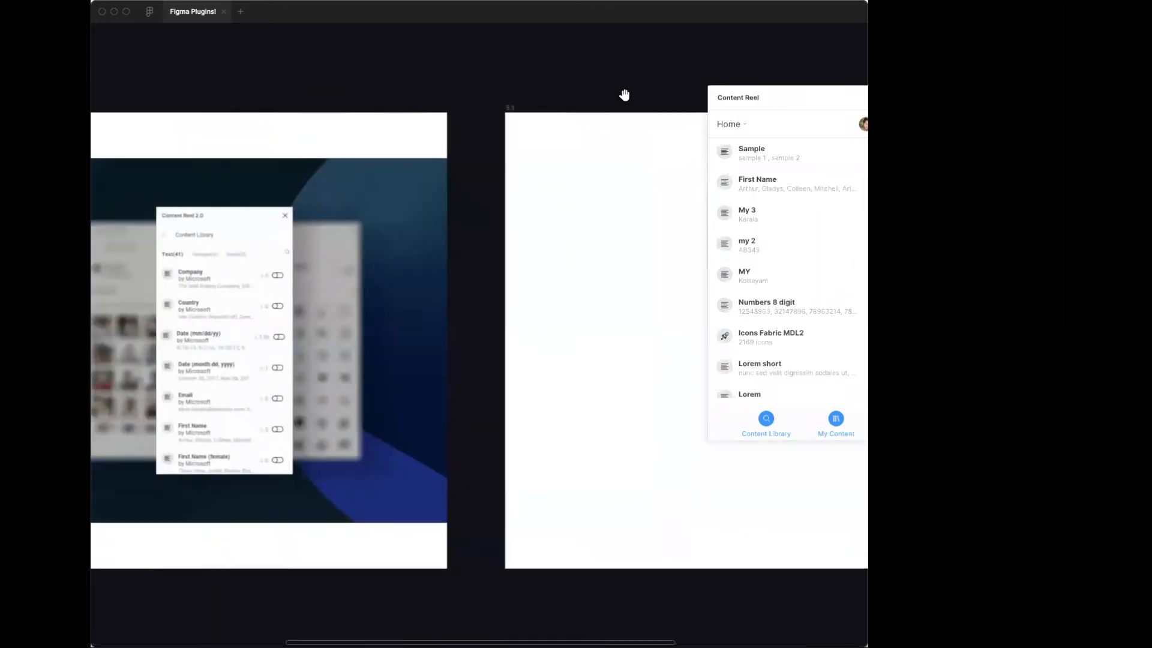
scroll(489, 76, left, 2)
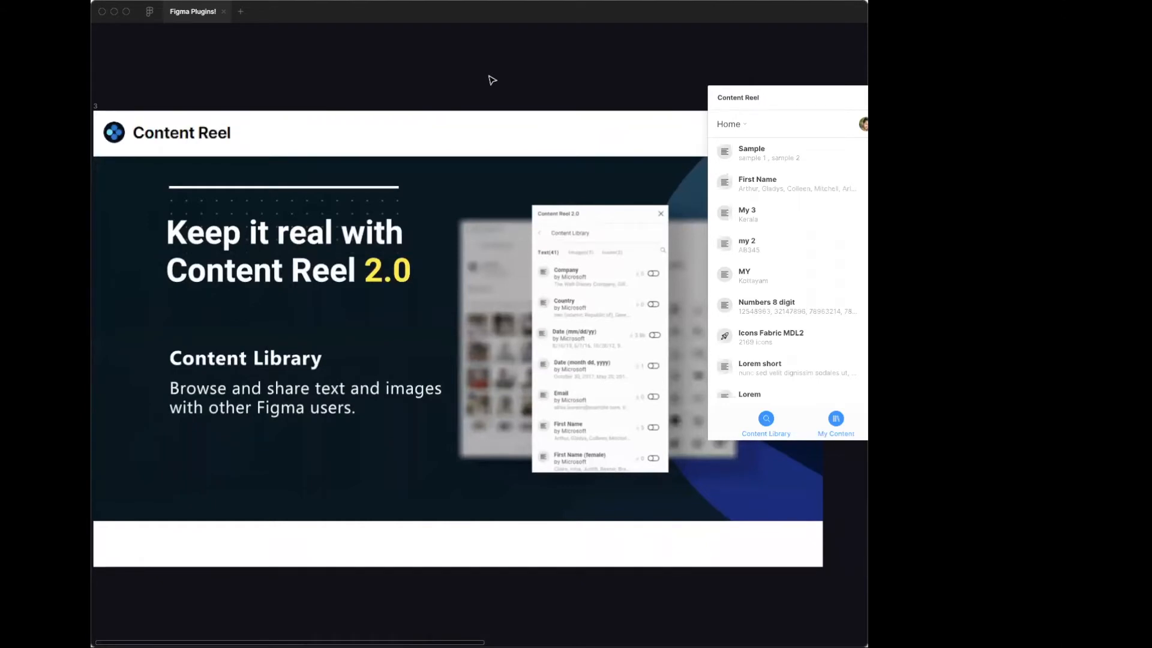
Browse the popular text collections in Content Reel's Content Library, then return to the plugin's home list
drag(800, 90, 694, 51)
click(660, 387)
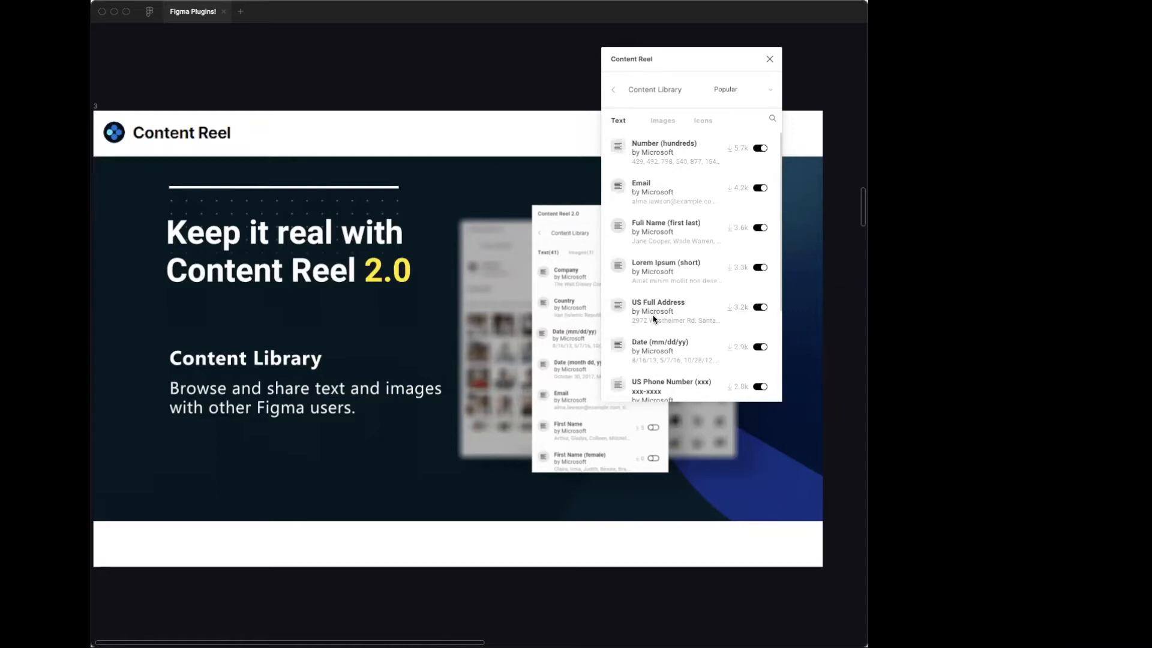
scroll(690, 228, down, 5)
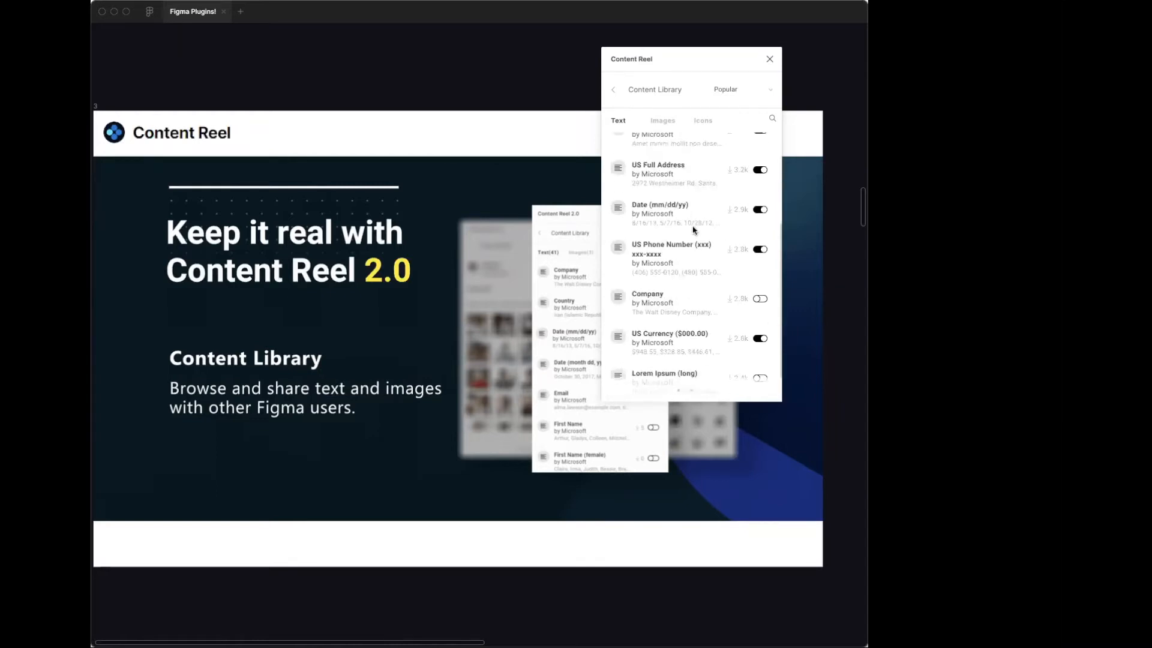
scroll(693, 229, up, 5)
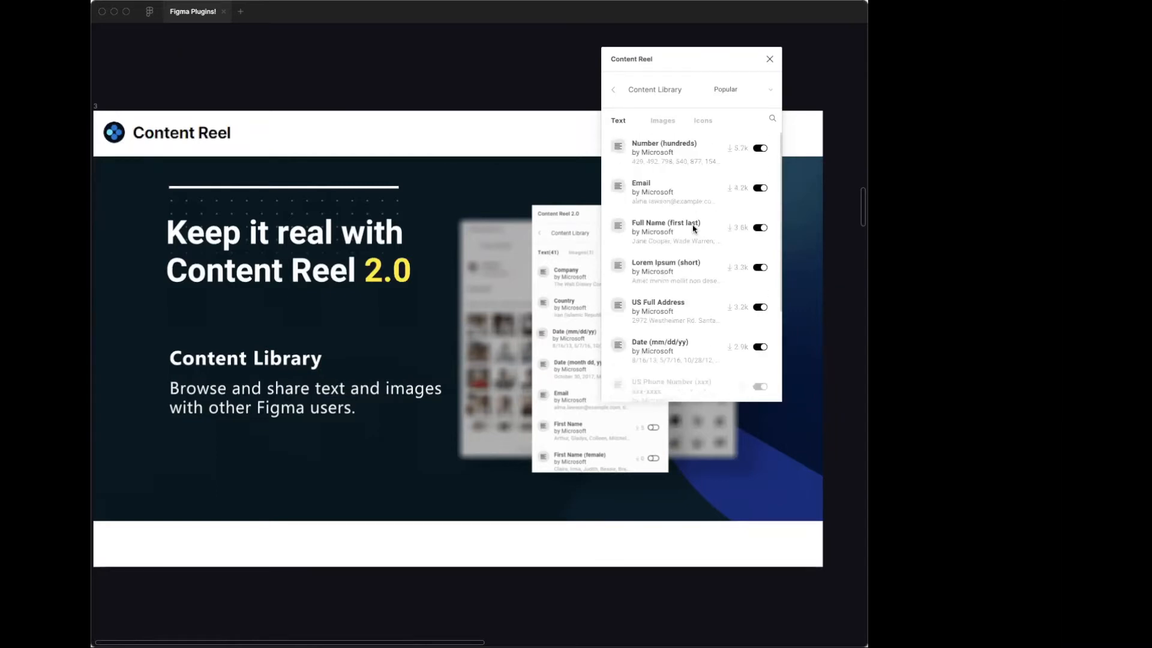
scroll(713, 344, down, 8)
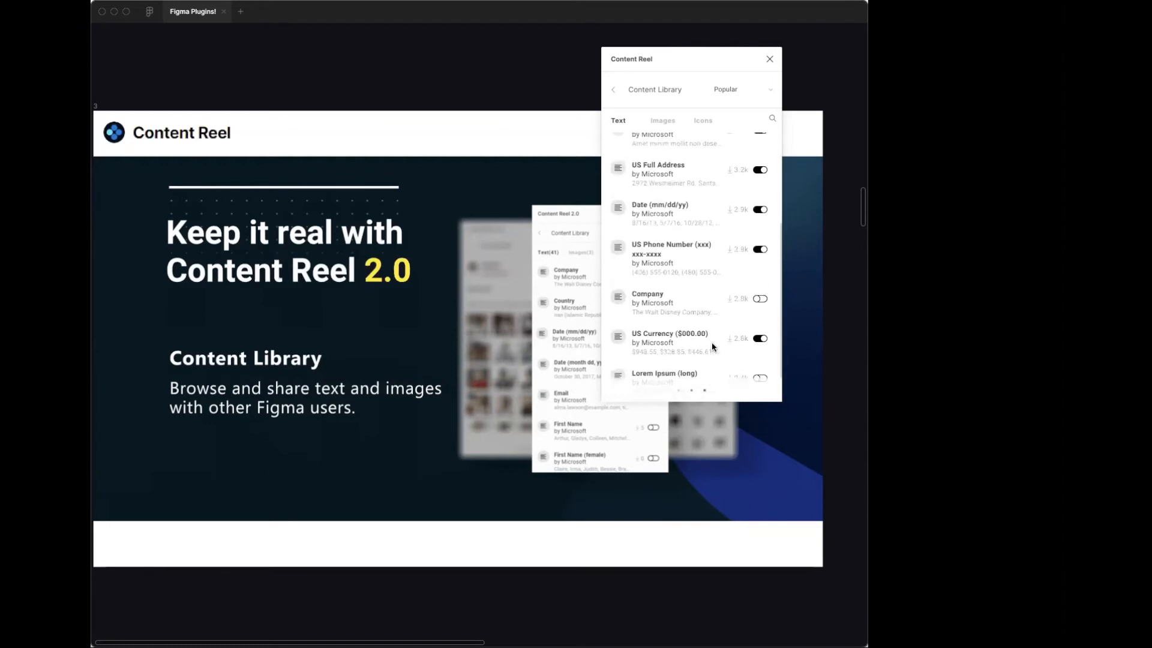
click(613, 92)
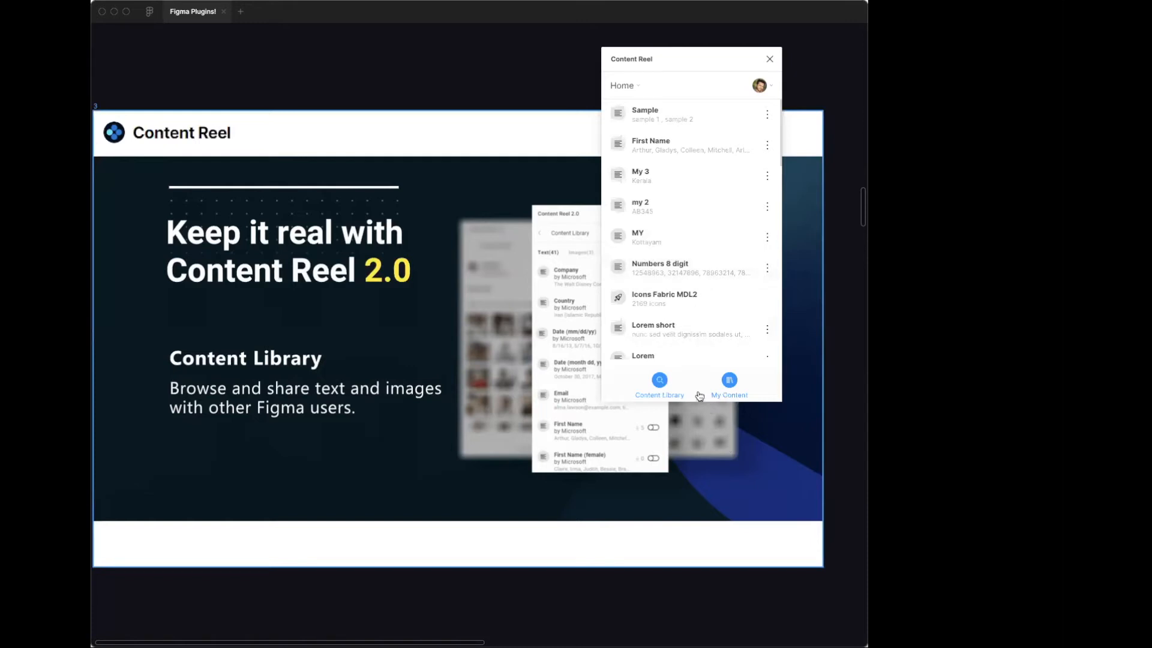
Start a new text content entry in Content Reel's own content and title it "Food dishes"
click(729, 381)
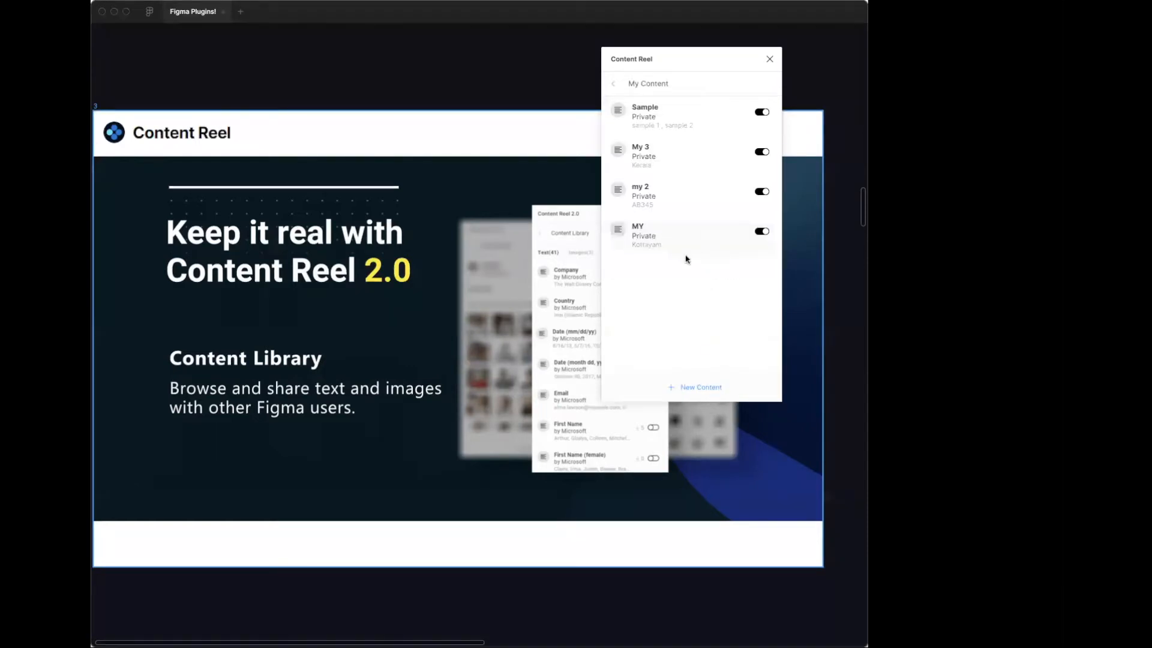
click(698, 387)
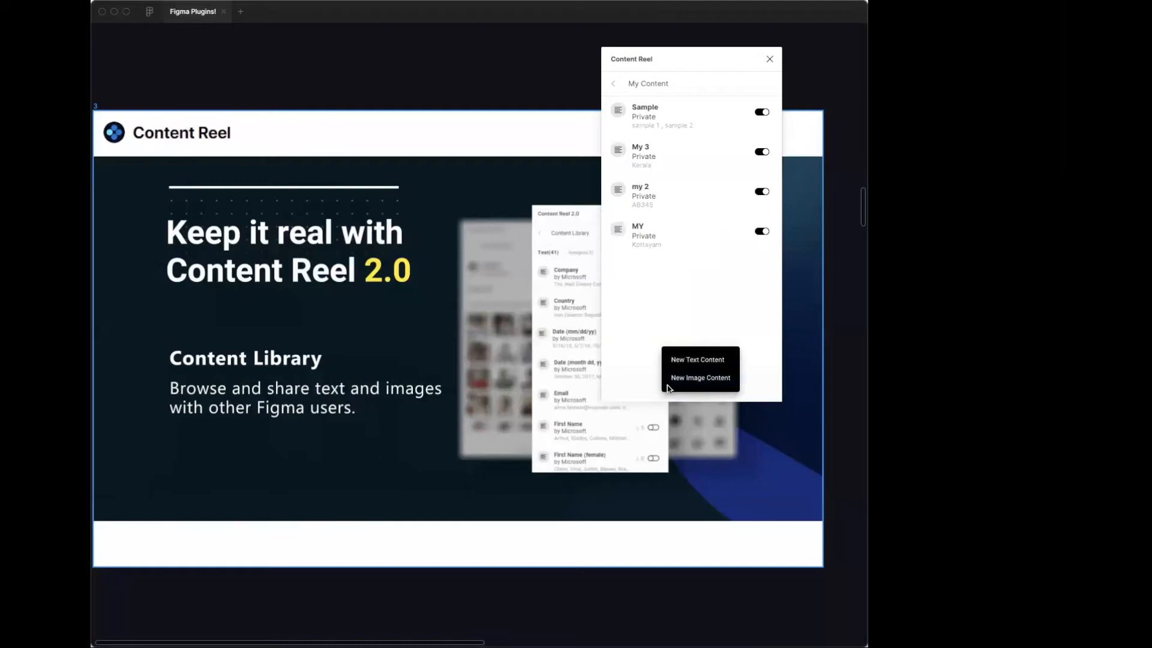
click(698, 362)
click(647, 128)
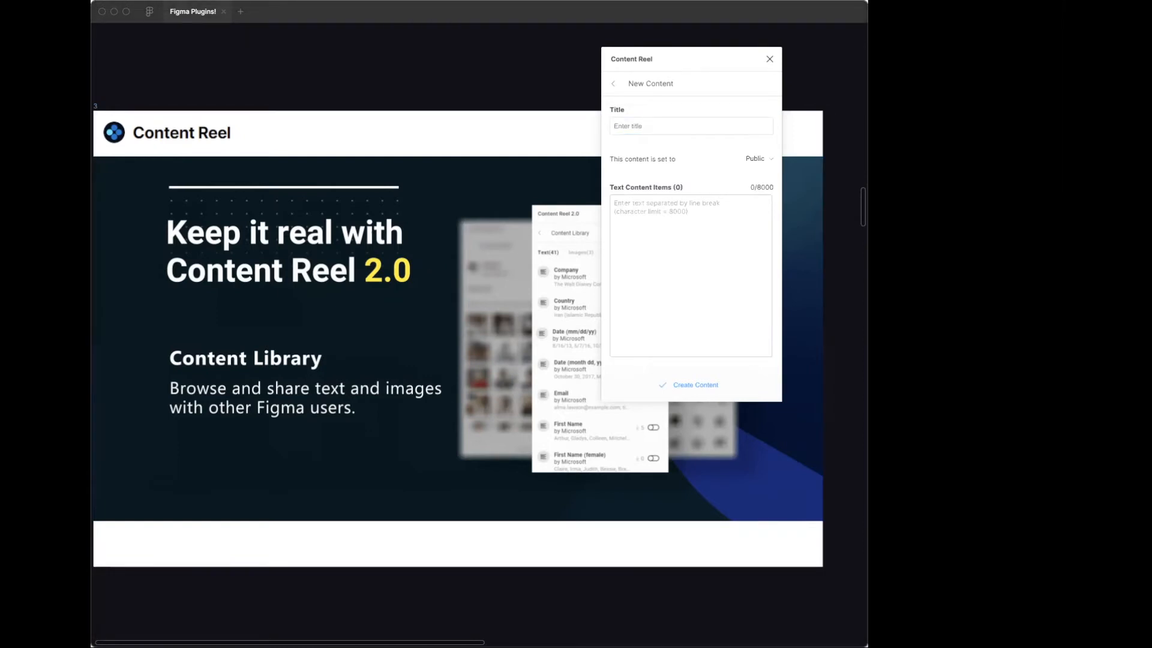
click(631, 128)
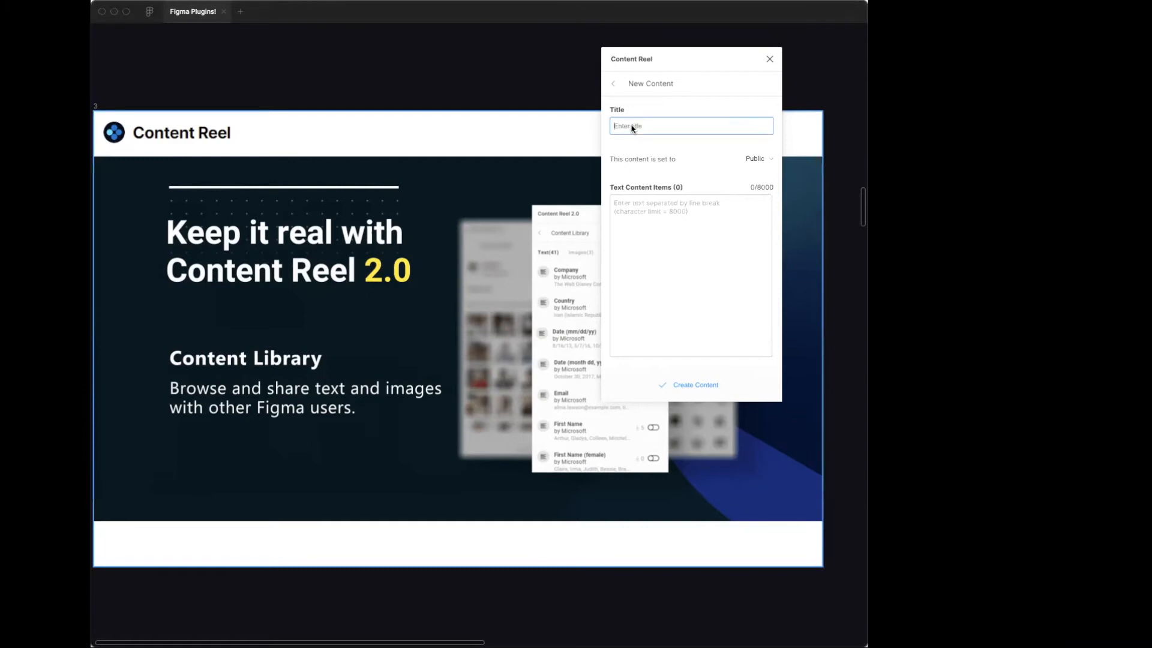
text(Food dishes)
Enter Veg Noodles, Egg Noodles, Chicken Noodles, Veg Fried Rice, Egg Fried Rice and Chicken Fried Rice as separate text content items
click(640, 213)
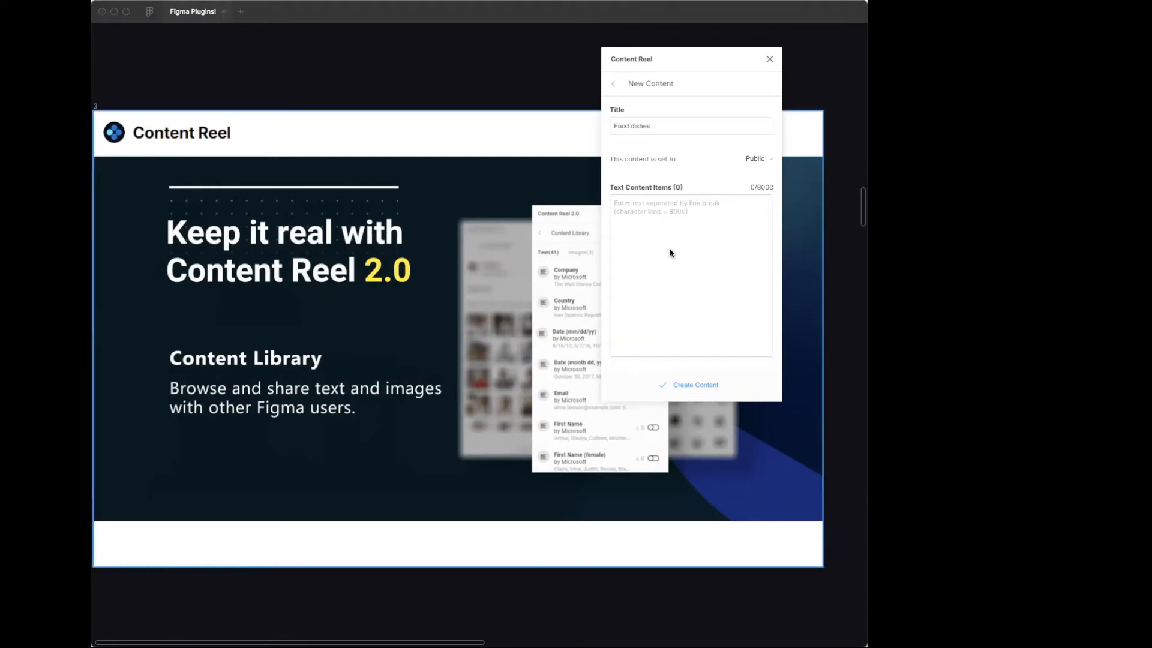
click(659, 210)
text(Veg Noodles Egg Noodles Chicken Noodles Veg Fried Rice Egg Fried Rice Chicken Fried Rice)
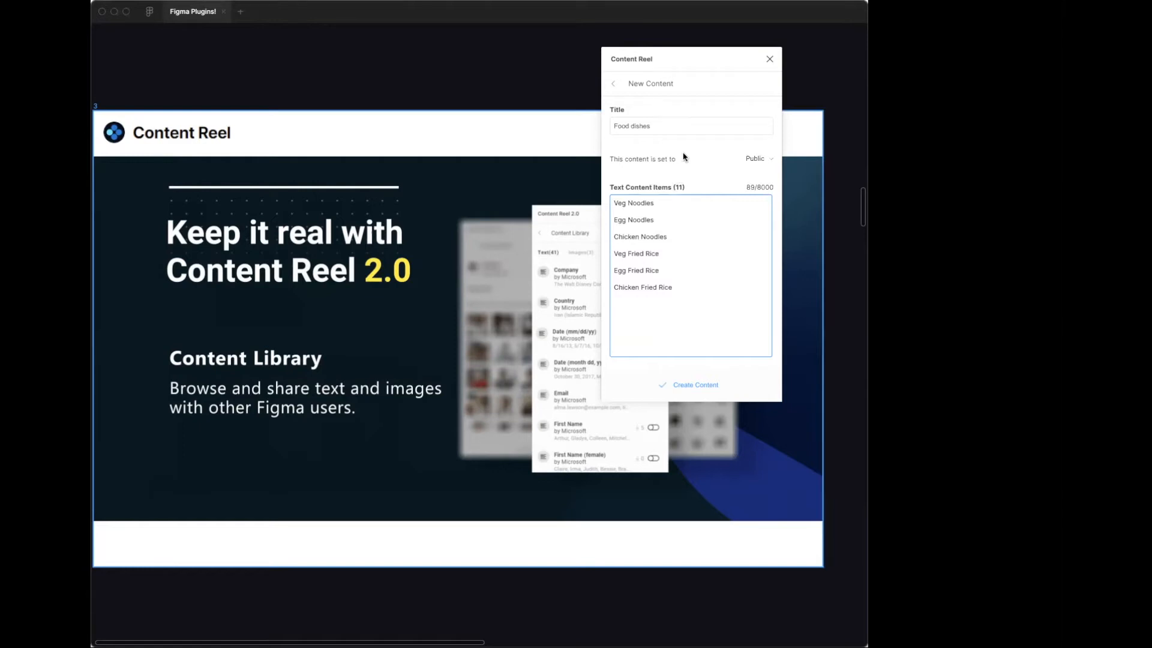
Set the Food dishes content to Private, create it and return to the plugin's home list
click(756, 160)
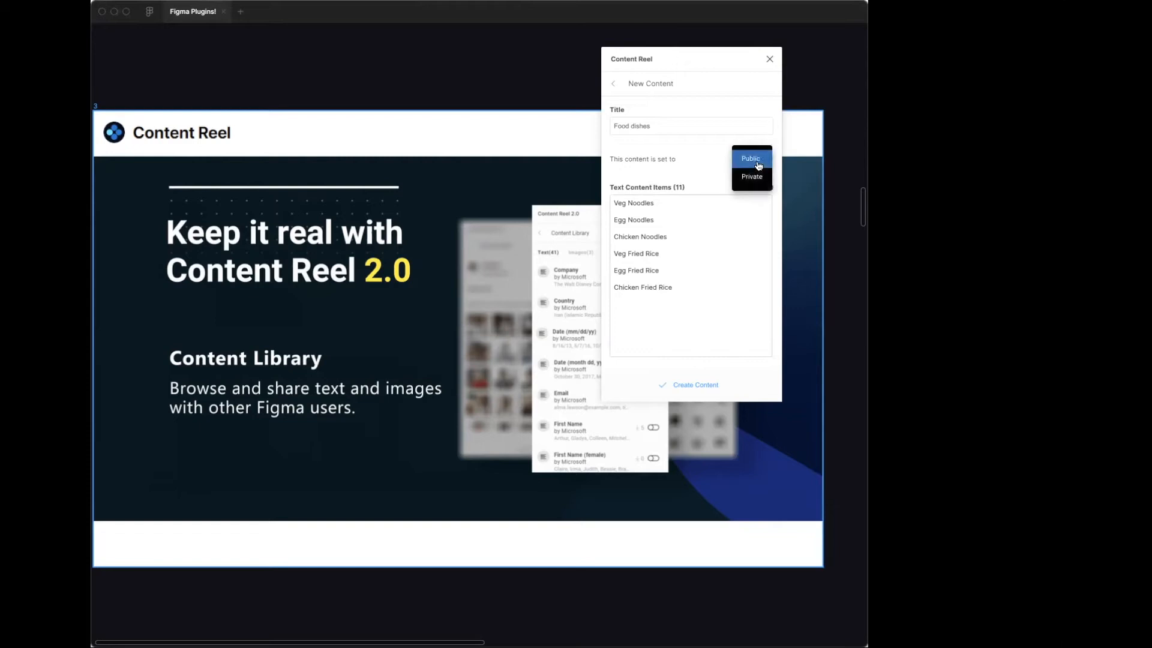
click(702, 154)
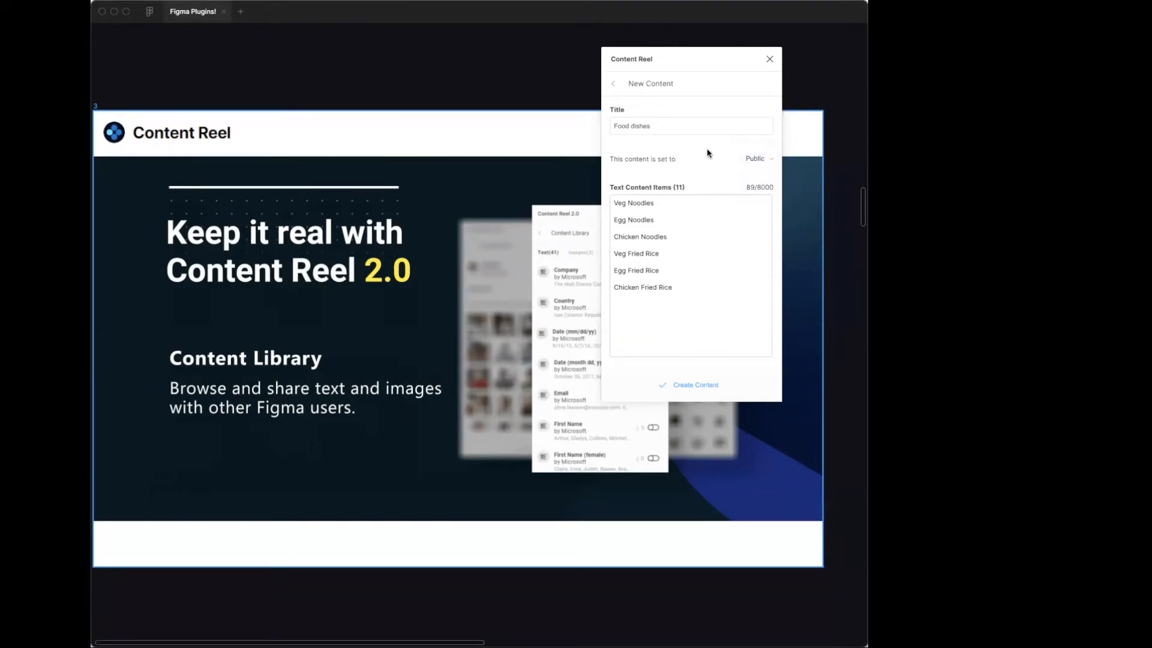
click(747, 161)
click(735, 179)
click(711, 384)
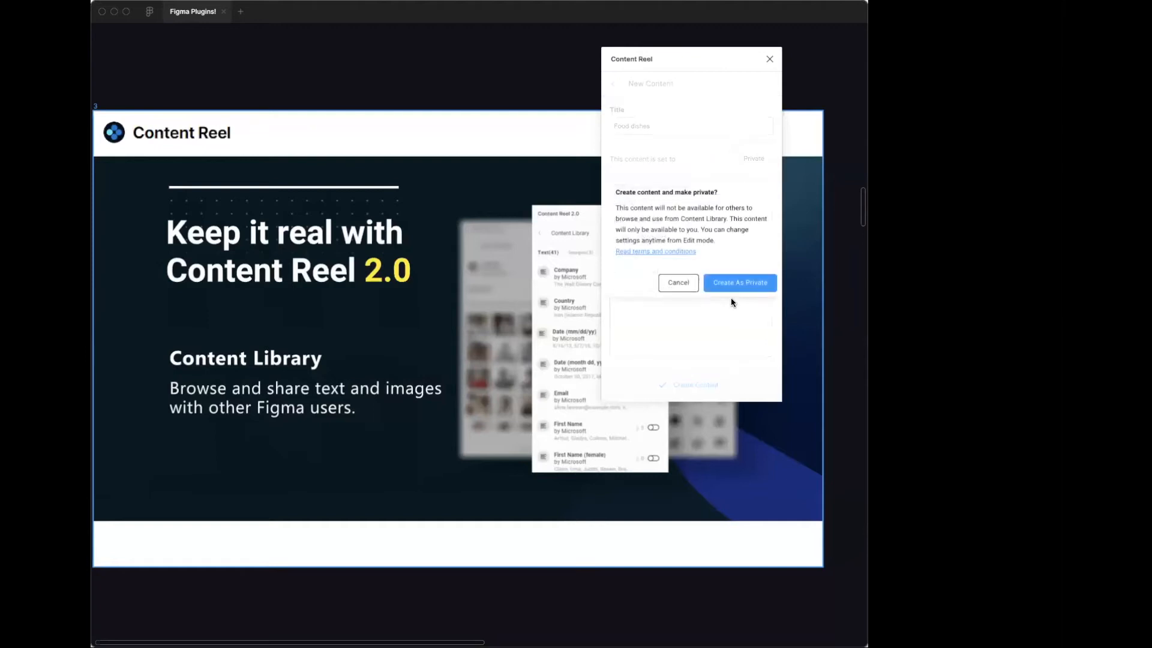
click(740, 283)
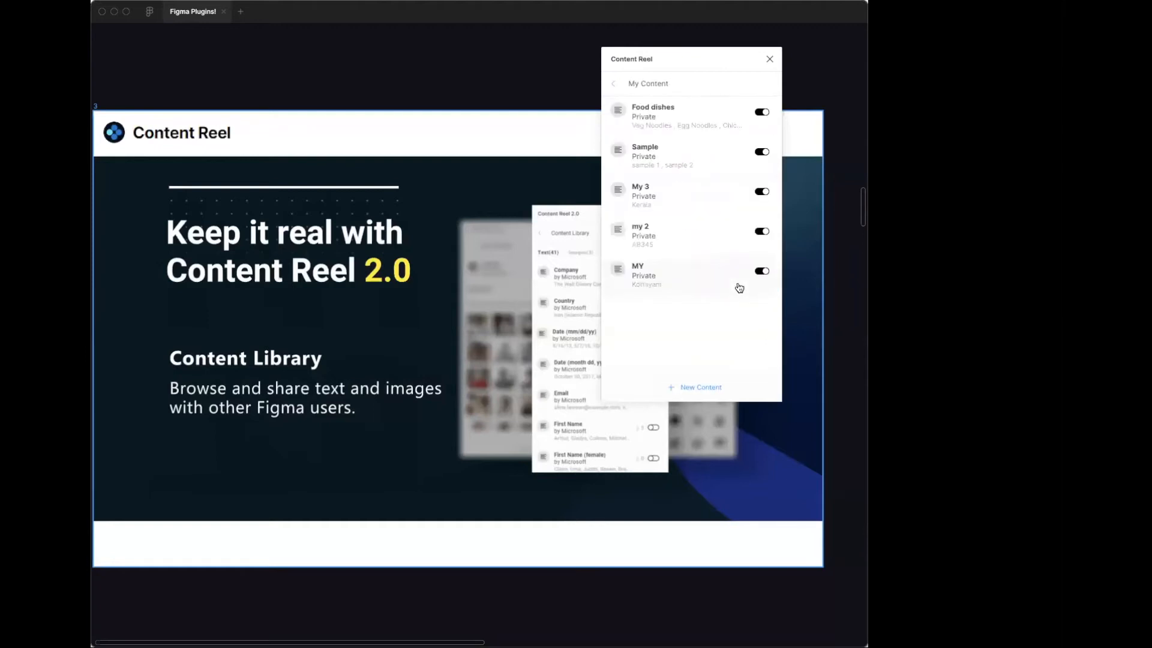
click(613, 84)
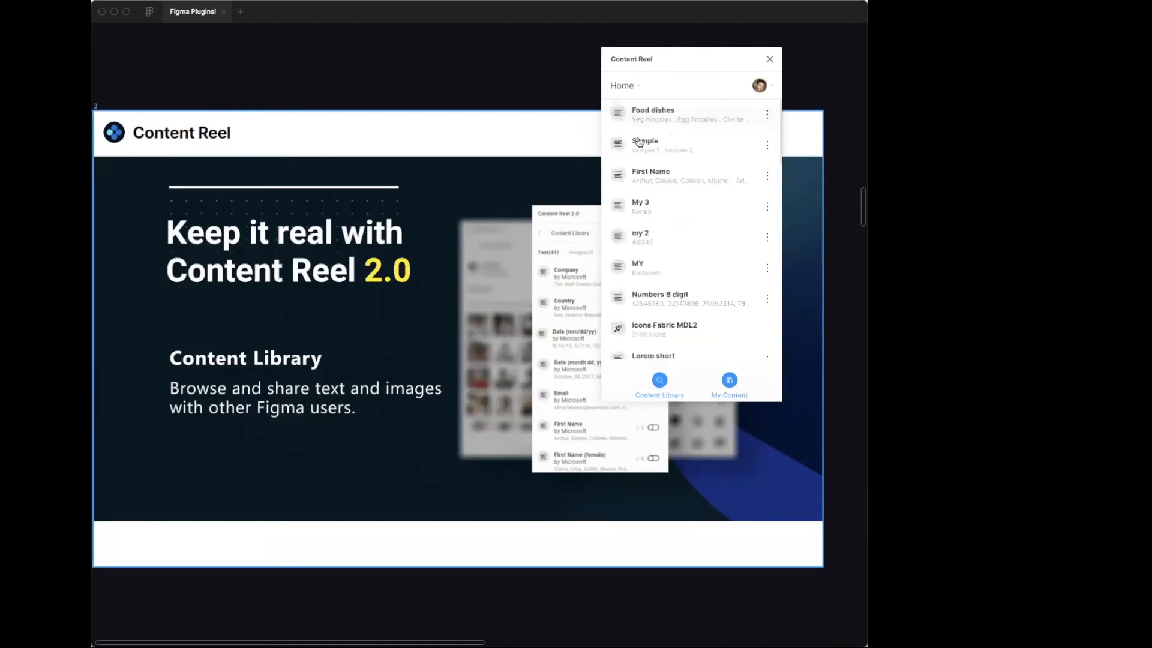
Add a text layer reading "Text" in the upper-left area of frame 3.1
scroll(234, 113, right, 10)
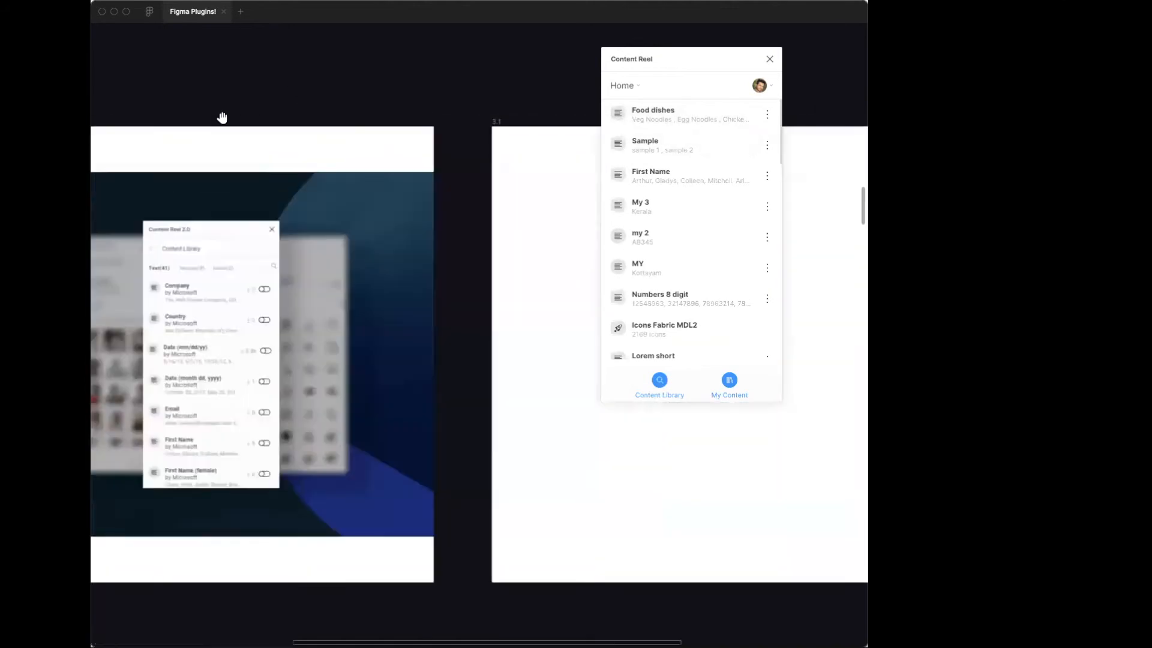
scroll(427, 90, right, 3)
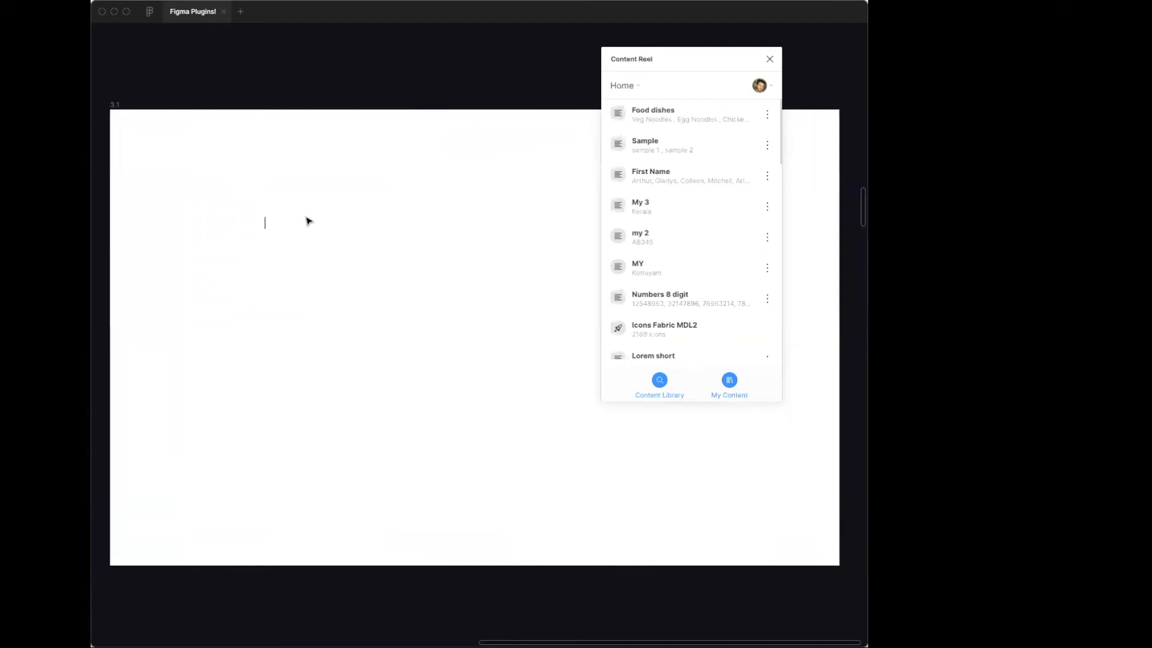
key(t)
click(265, 223)
text(Text)
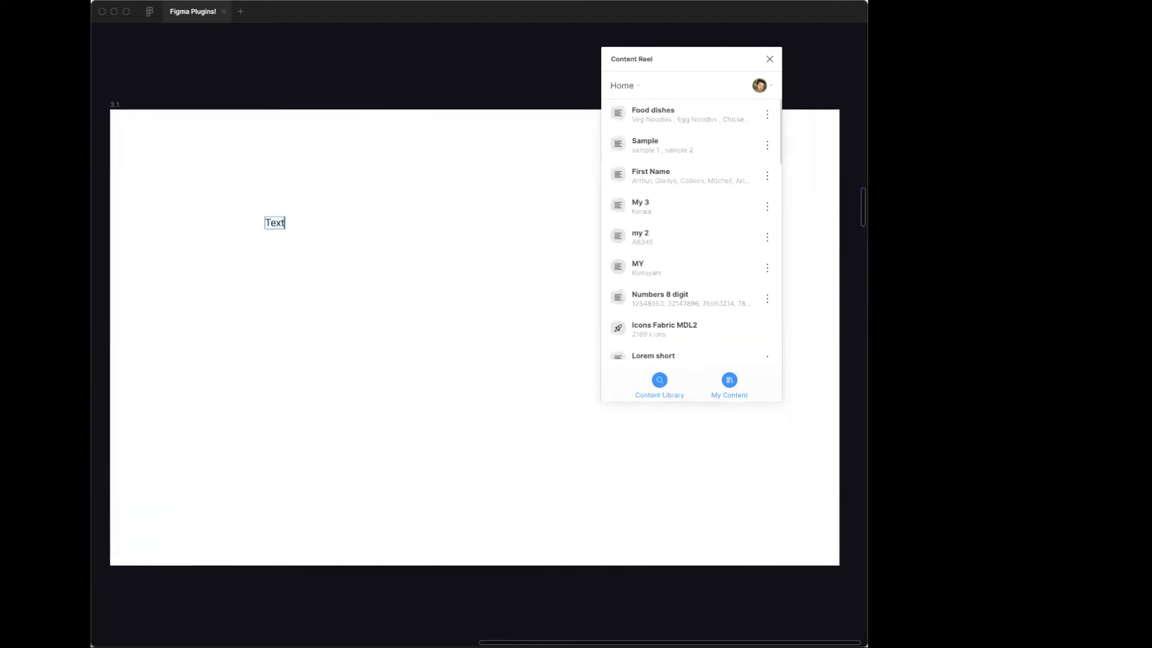
key(Escape)
Duplicate the text layer downward into an evenly spaced column of four and fill all four with the Food dishes content
drag(286, 227, 286, 257)
key(super+d)
key(super+d)
drag(252, 183, 324, 420)
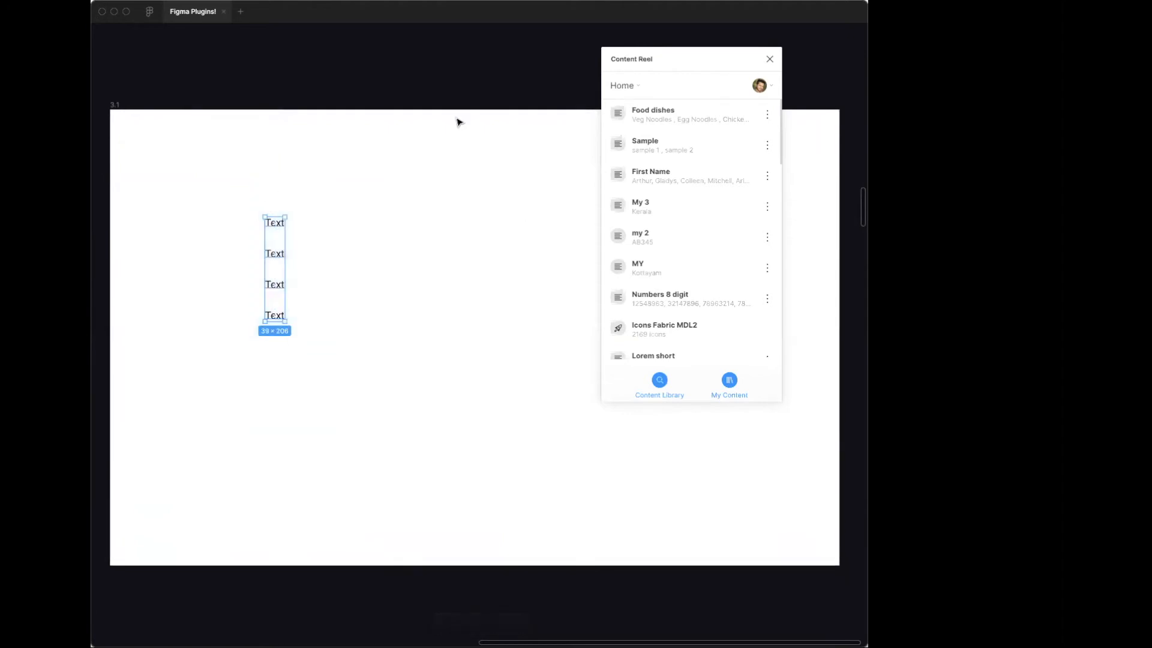
click(671, 117)
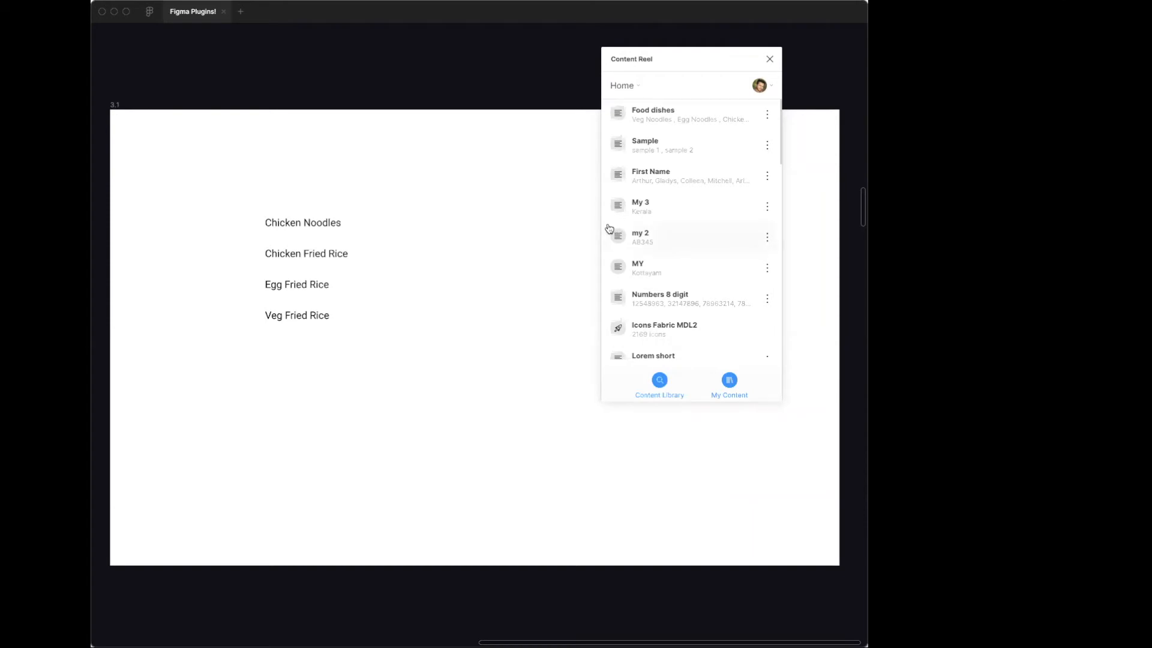
Draw a 52 × 52 square beside the dish names in frame 3.1 and fill it with a Content Reel Avatars image
scroll(668, 229, down, 15)
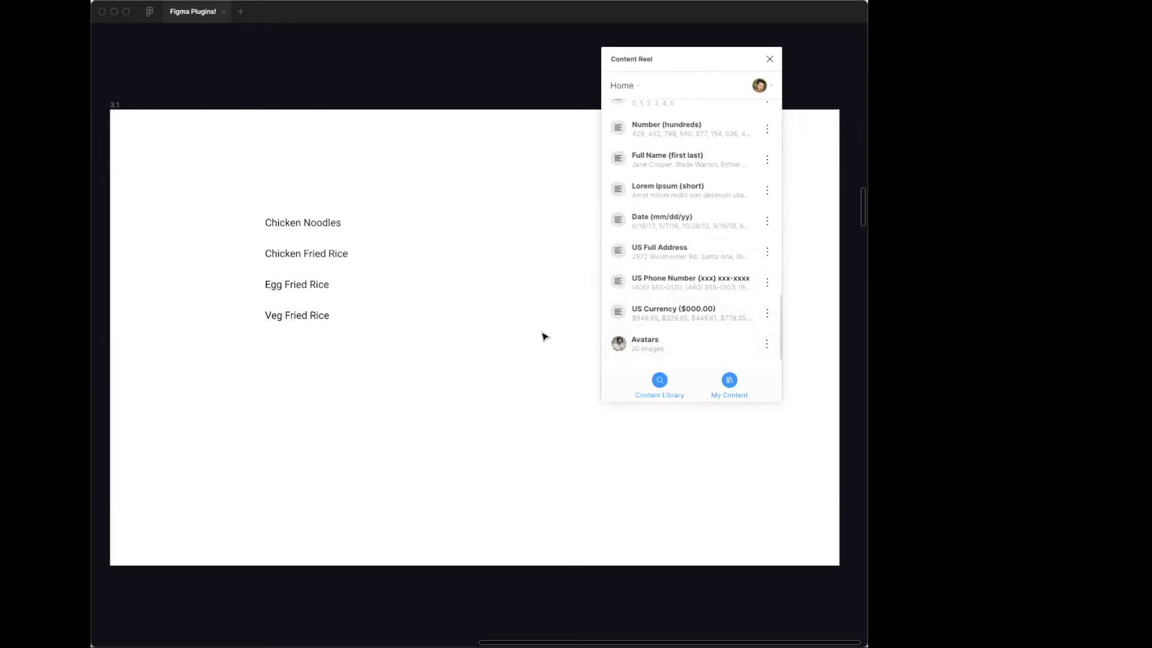
drag(394, 222, 420, 248)
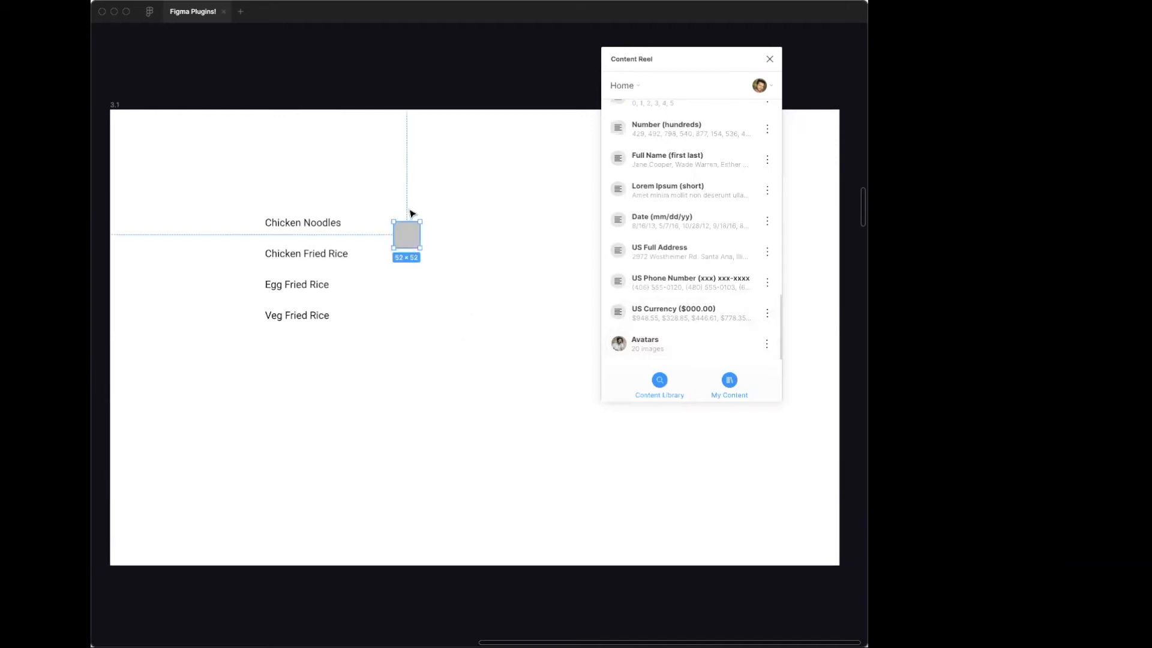
click(655, 347)
click(480, 201)
Duplicate the avatar square into a horizontal row of four, fill them all with Avatars images and deselect them
click(406, 240)
drag(405, 240, 532, 240)
drag(390, 185, 564, 304)
click(662, 346)
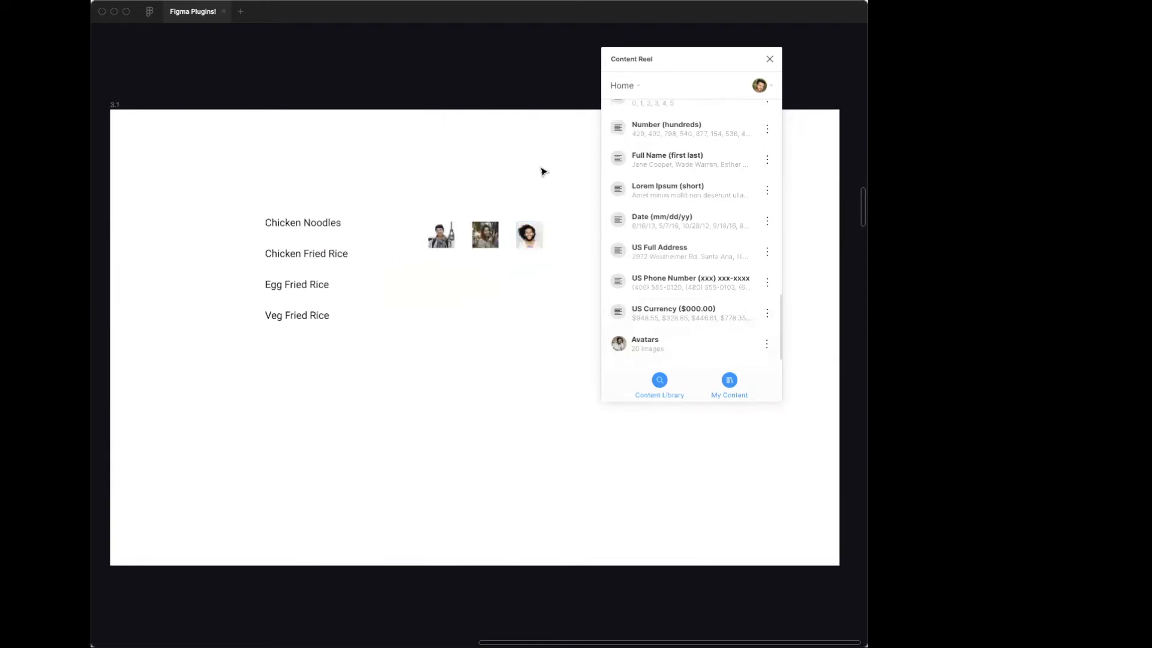
click(457, 201)
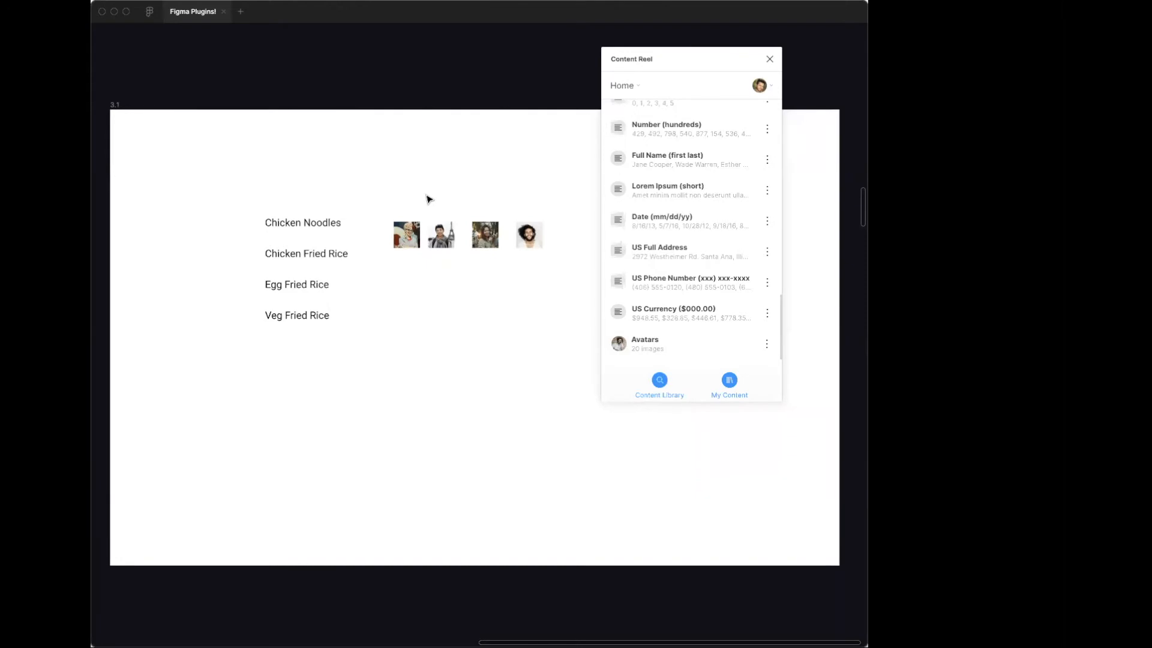
Go to the Charts slide, select frame 4 and fit it to the view
scroll(460, 144, down, 6)
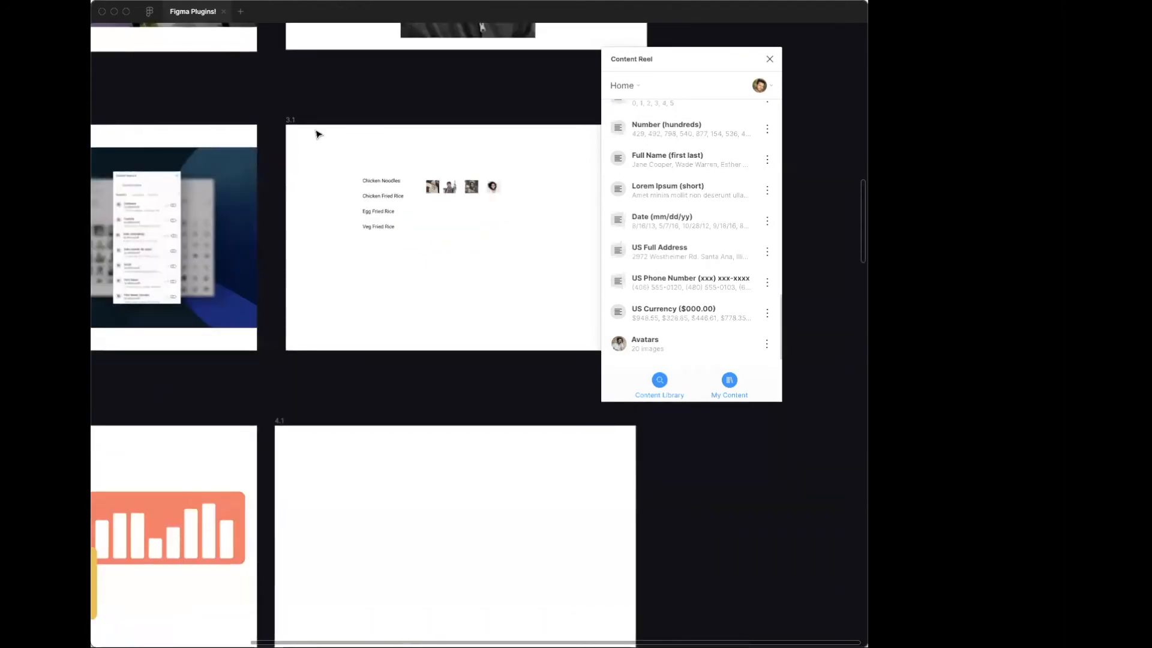
scroll(314, 96, left, 10)
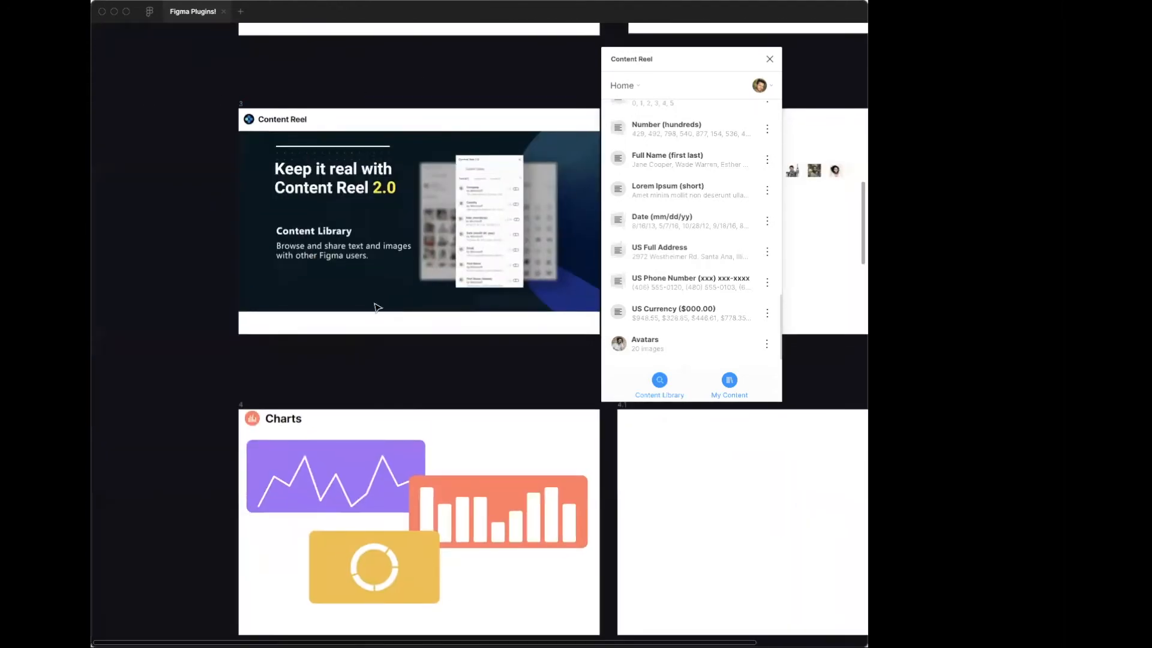
scroll(376, 307, down, 3)
click(245, 311)
key(shift+2)
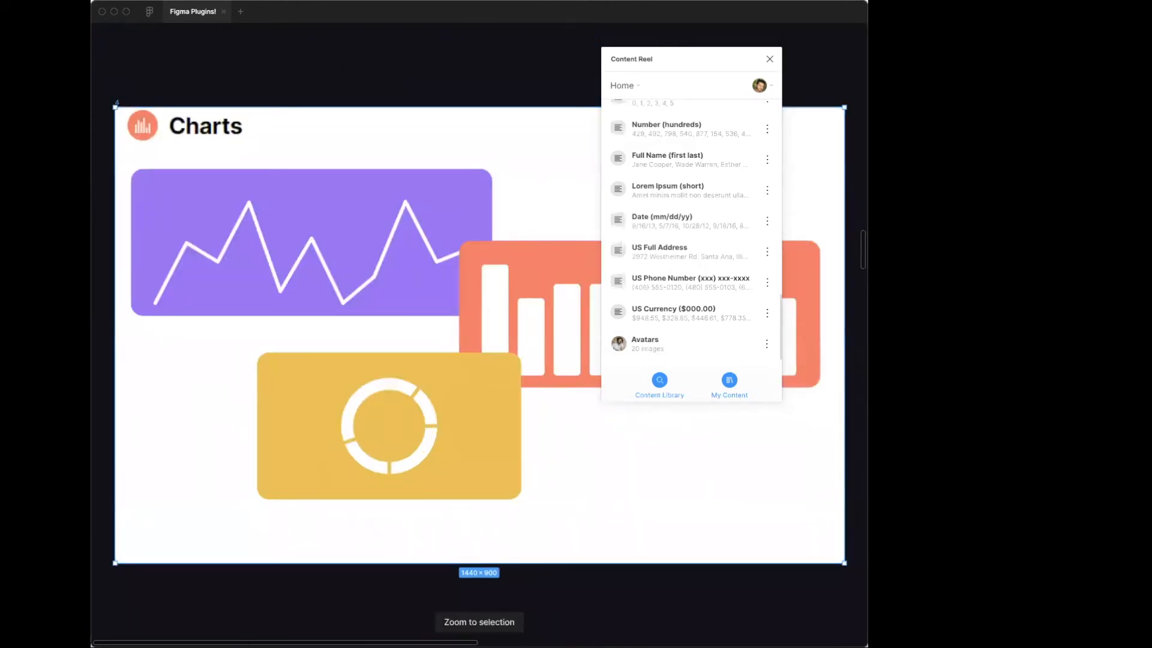
Close the Content Reel plugin, run the Charts plugin and reposition its window fully into view
click(769, 59)
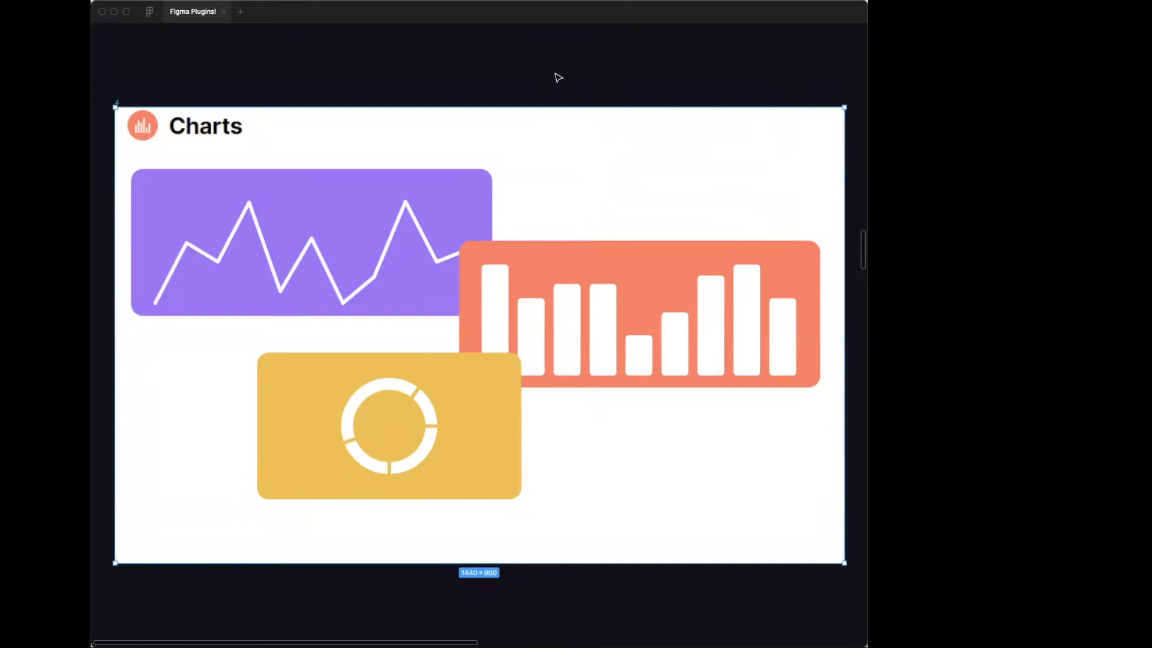
right_click(558, 77)
mouse_move(585, 111)
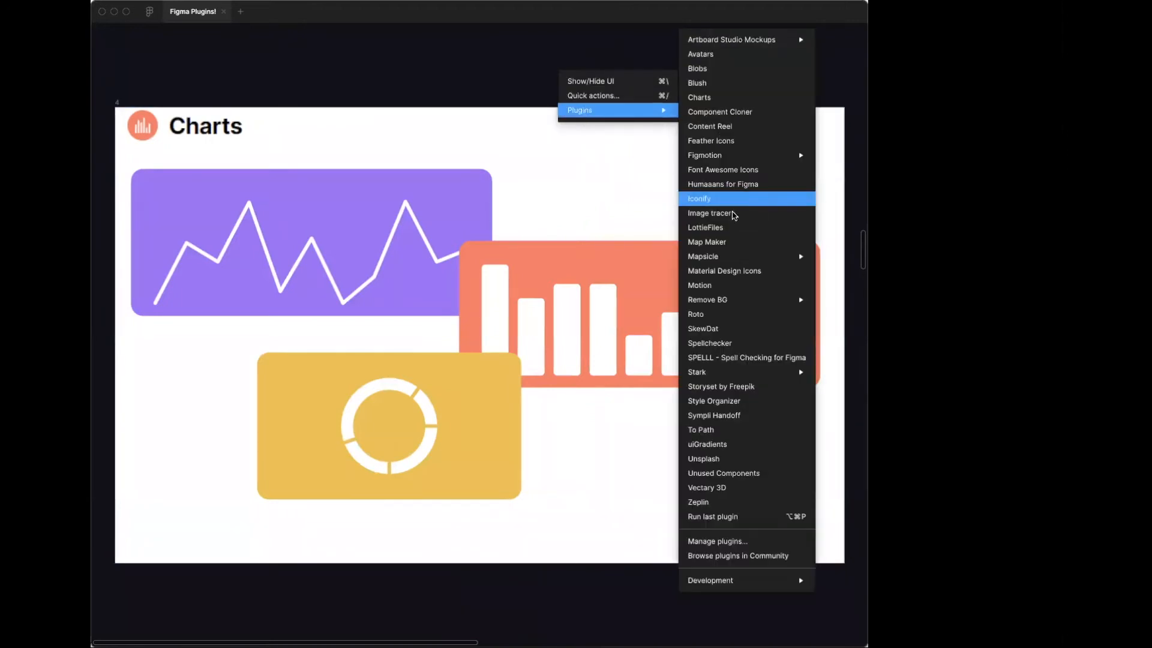
click(707, 98)
scroll(366, 90, right, 1)
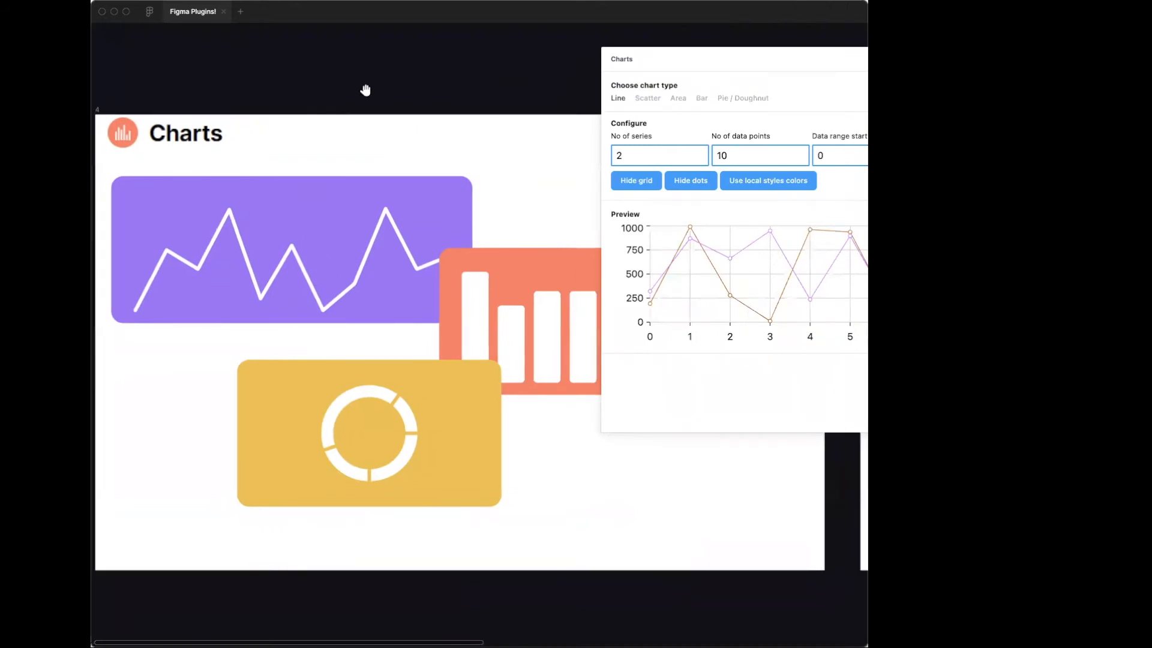
scroll(365, 90, right, 6)
drag(725, 72, 591, 82)
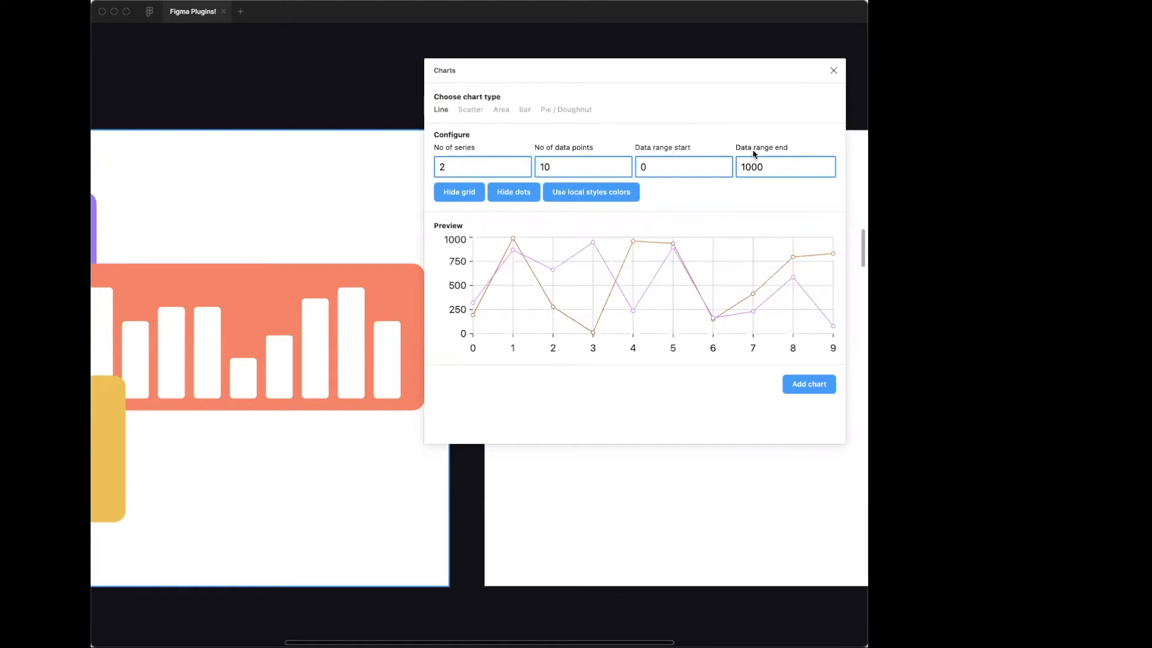
Add a line chart with 2 series, 10 data points and a 0–1000 range to frame 4.1 and move it inward from the corner
scroll(168, 110, right, 10)
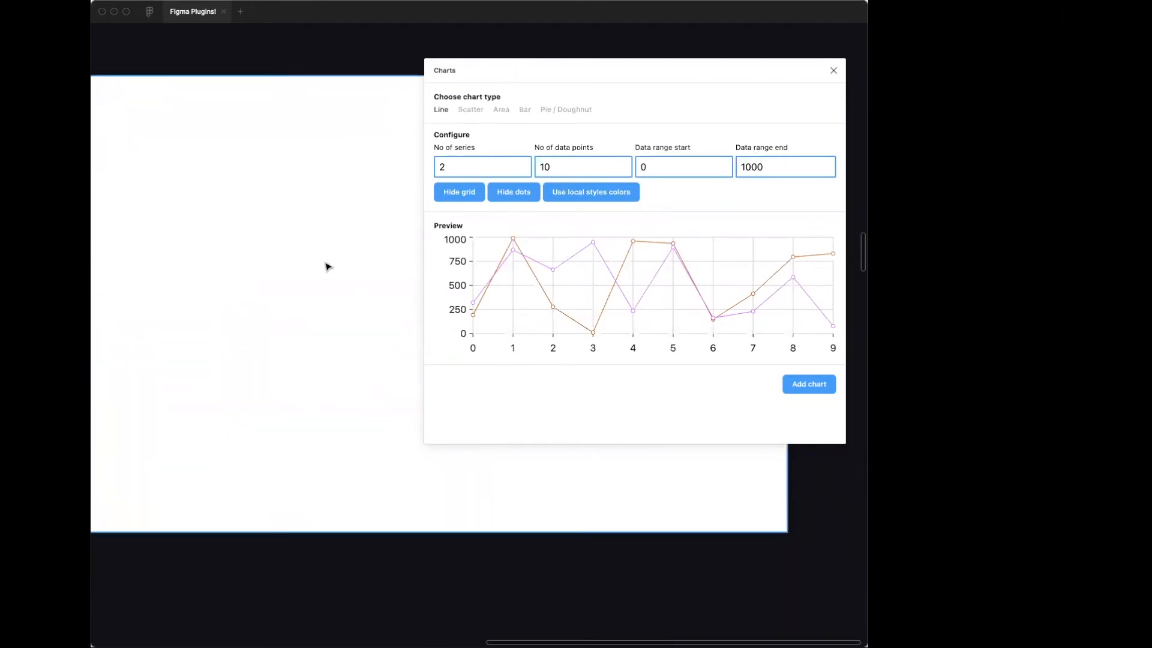
scroll(326, 264, down, 2)
click(111, 106)
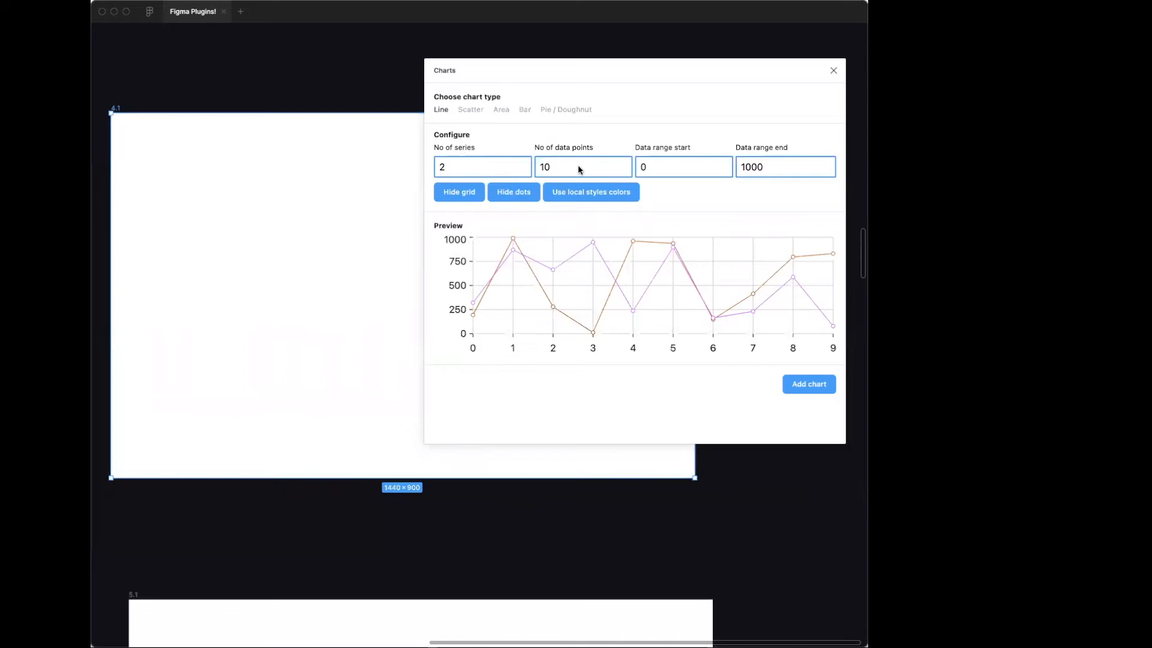
click(808, 384)
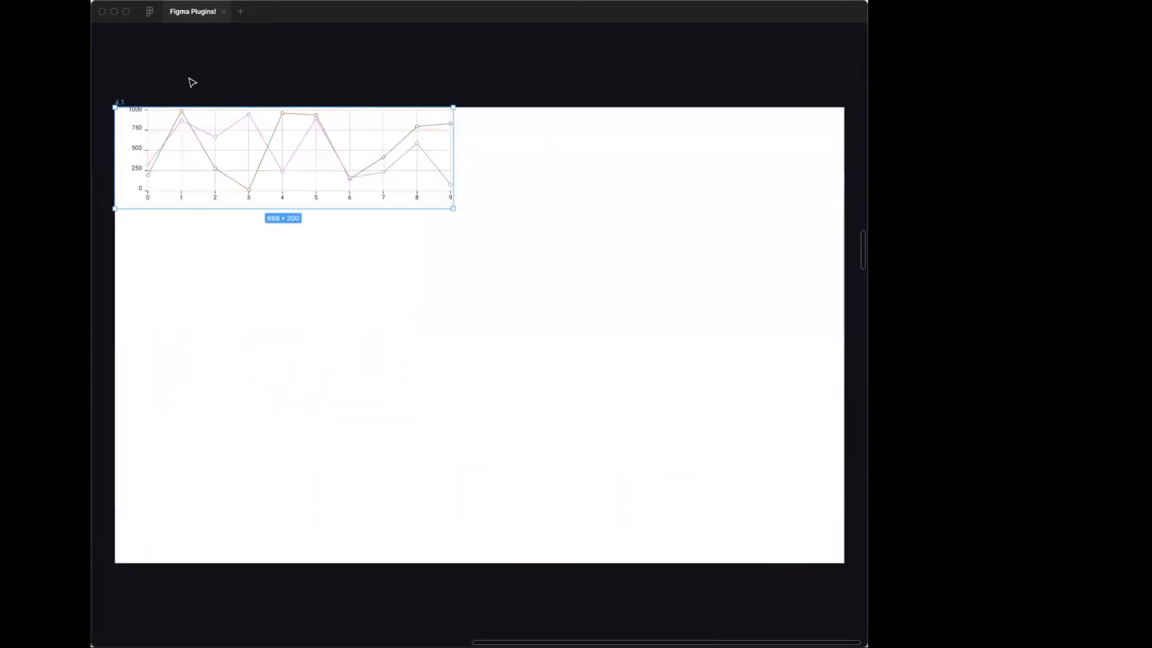
drag(250, 152, 455, 313)
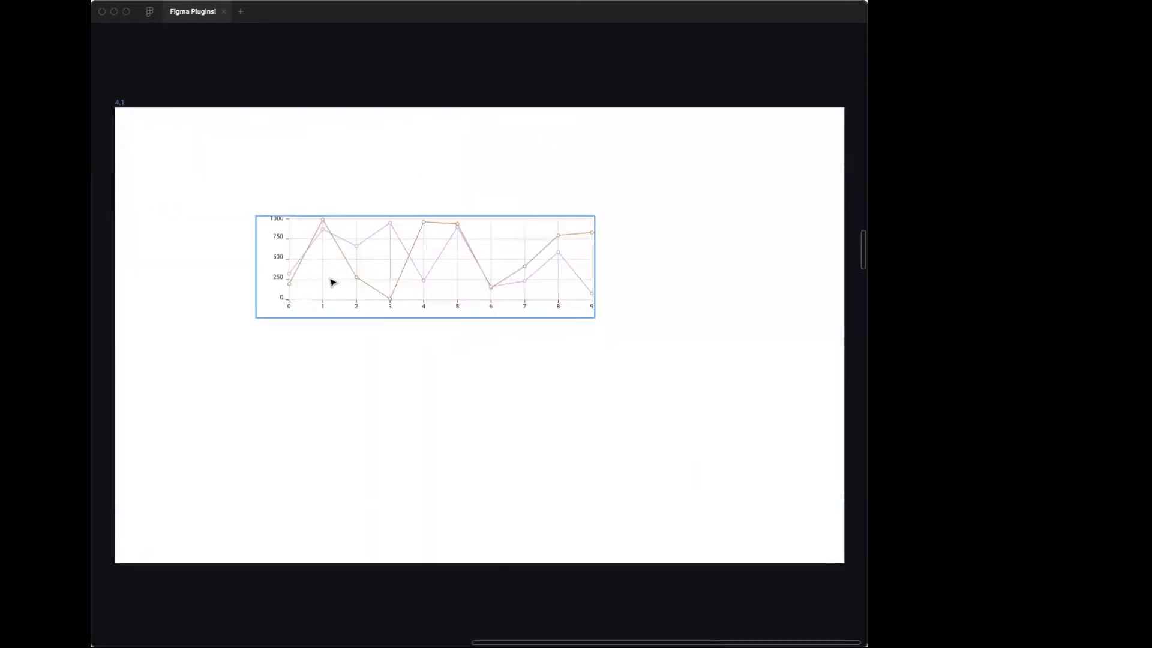
Change the line chart's uppermost vertical-axis label to 12000 and leave text editing
scroll(290, 269, up, 2)
double_click(270, 209)
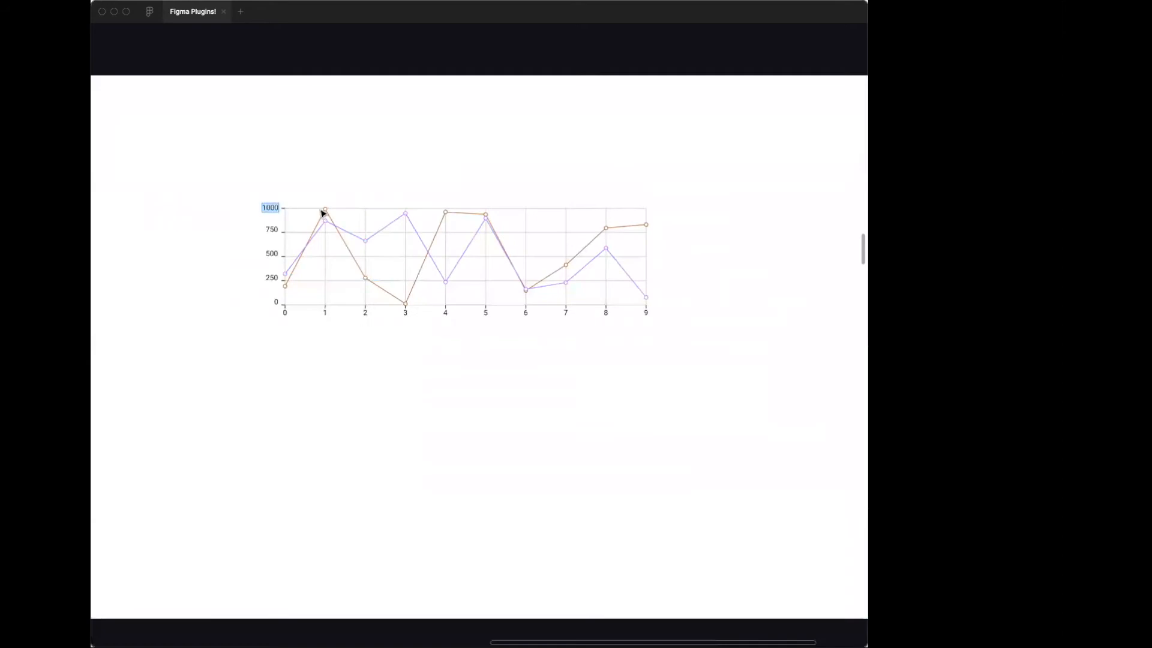
text(t)
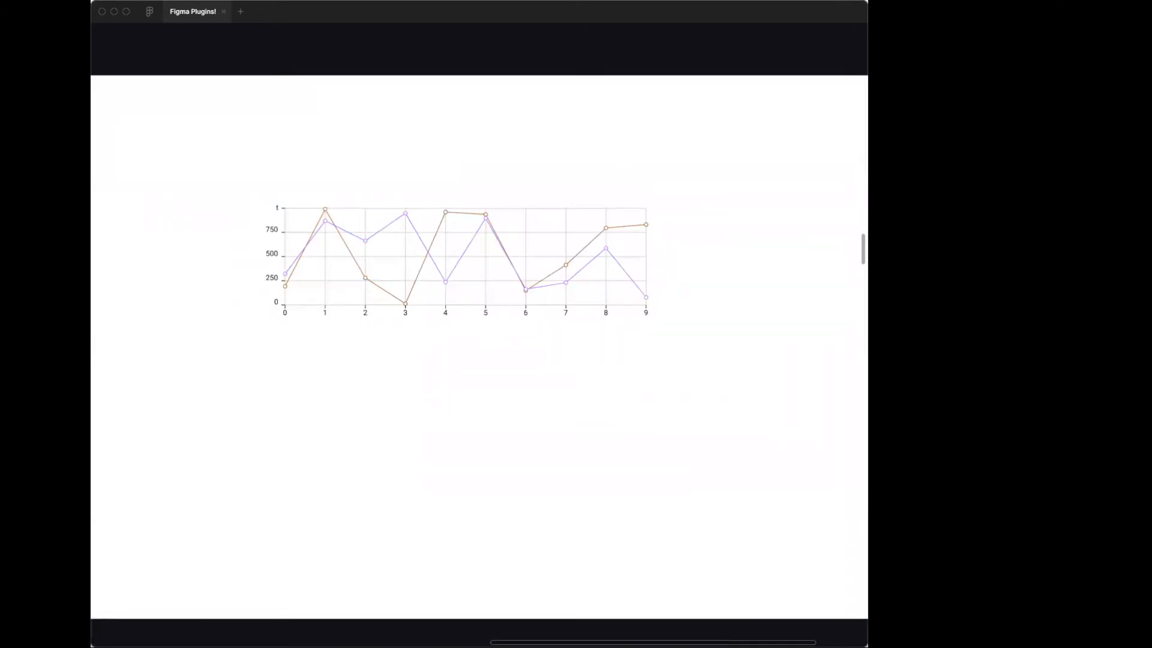
text(2000)
click(455, 264)
mouse_move(664, 333)
mouse_down()
mouse_move(714, 384)
mouse_move(648, 325)
mouse_up()
click(540, 150)
Run Charts again, raise the number of series for an area chart with 10 data points, and place it below the line chart
right_click(668, 144)
mouse_move(710, 402)
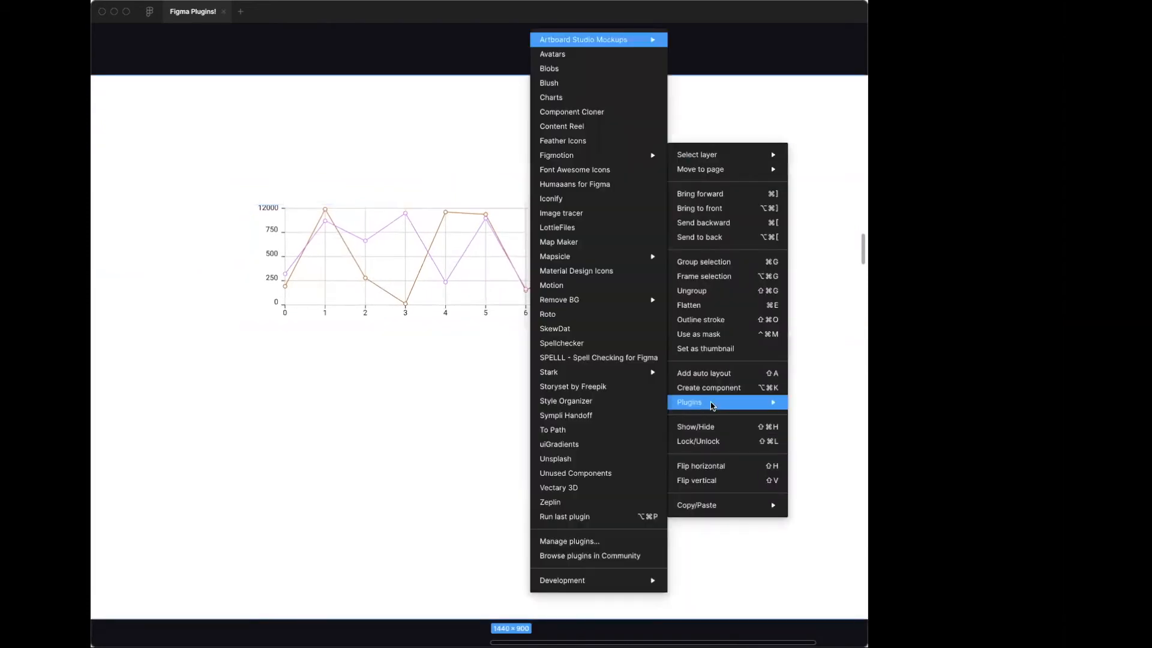
click(560, 98)
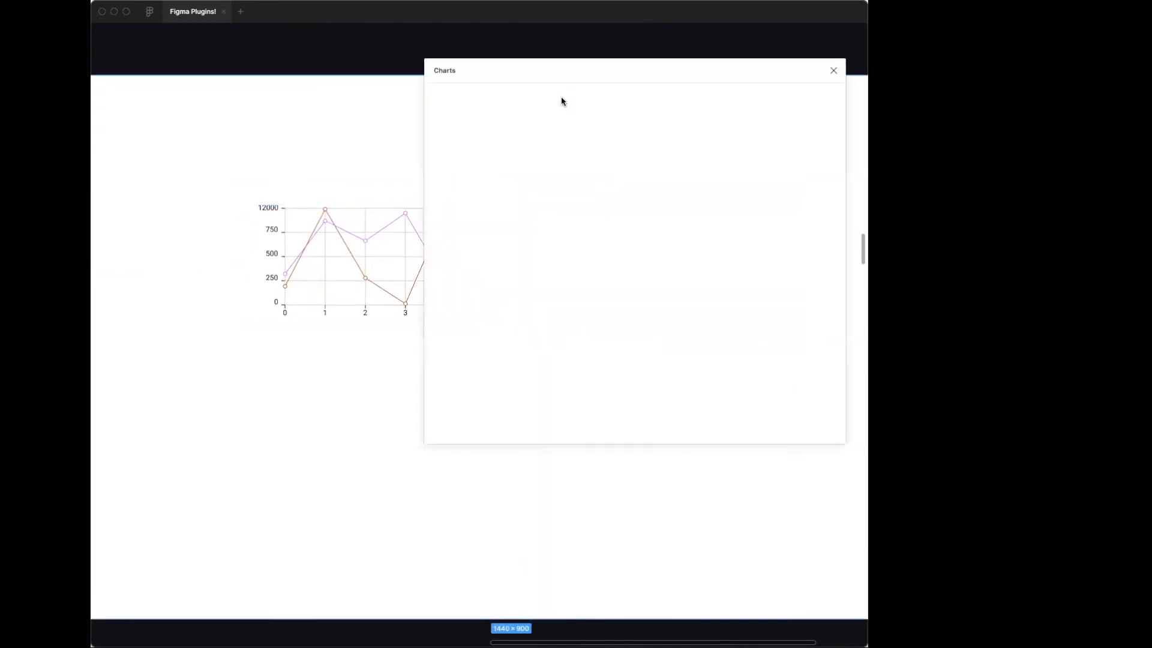
click(509, 111)
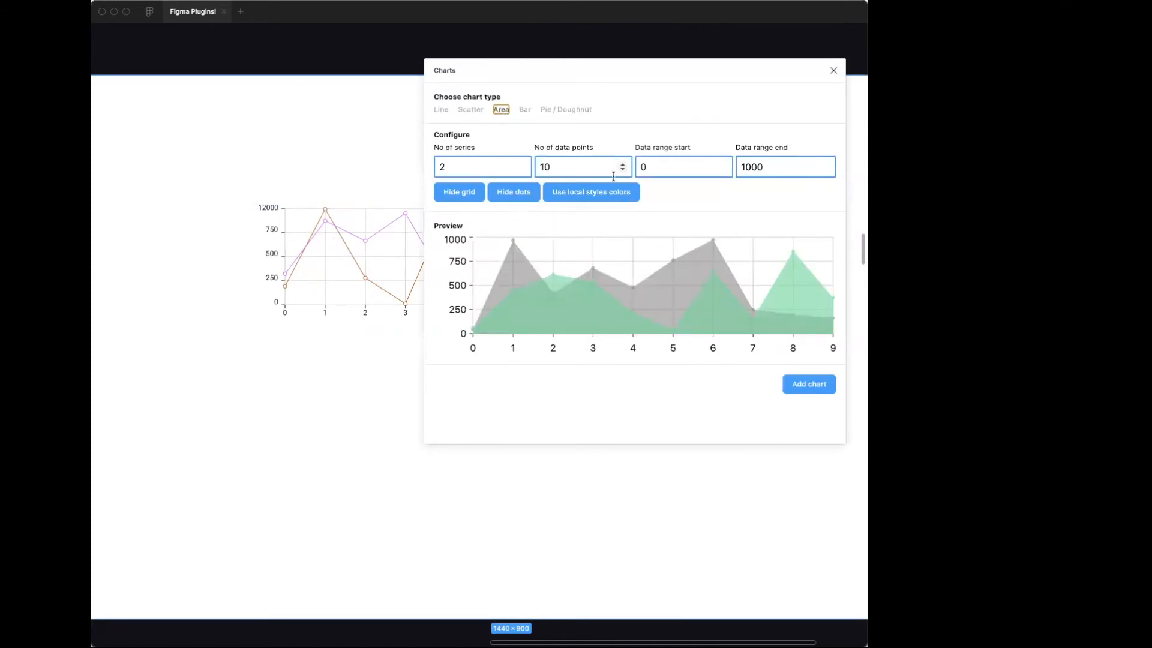
click(522, 165)
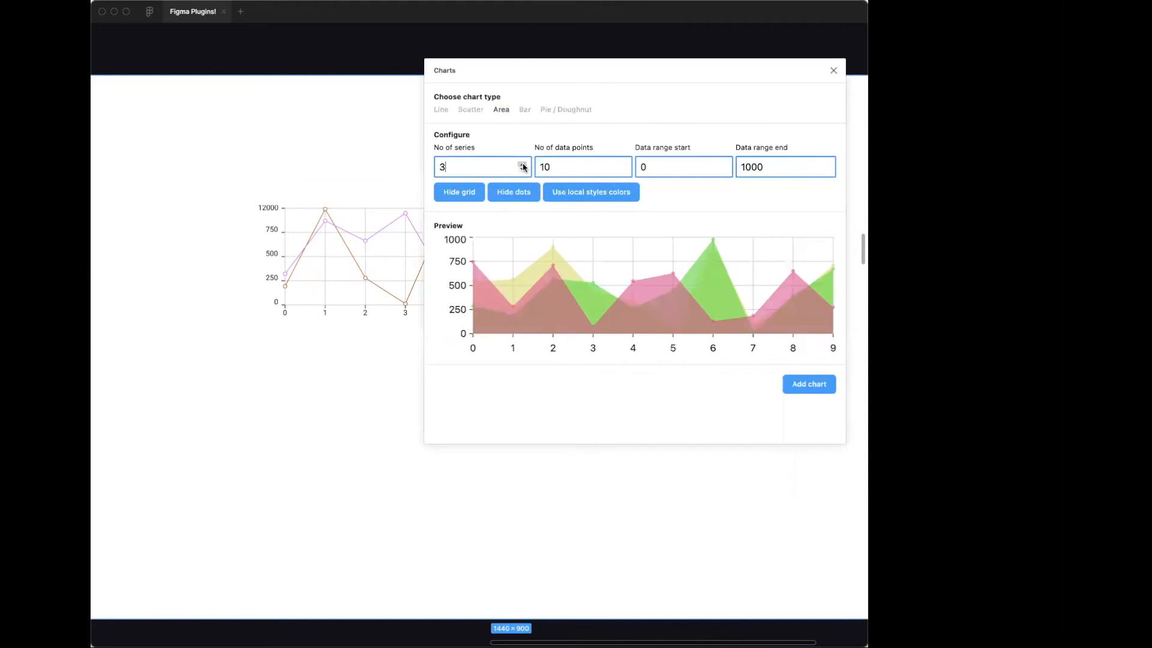
click(522, 165)
click(816, 390)
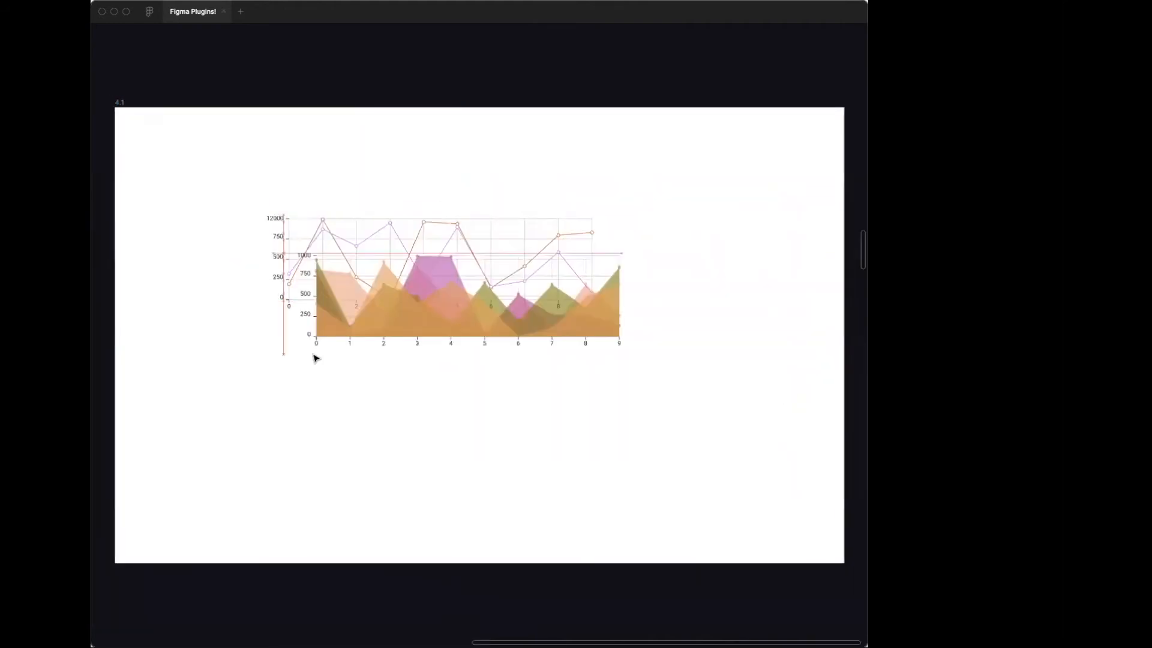
click(443, 64)
Show the Figma interface and change the orange area series' fill to C59262 at 60% opacity
right_click(447, 63)
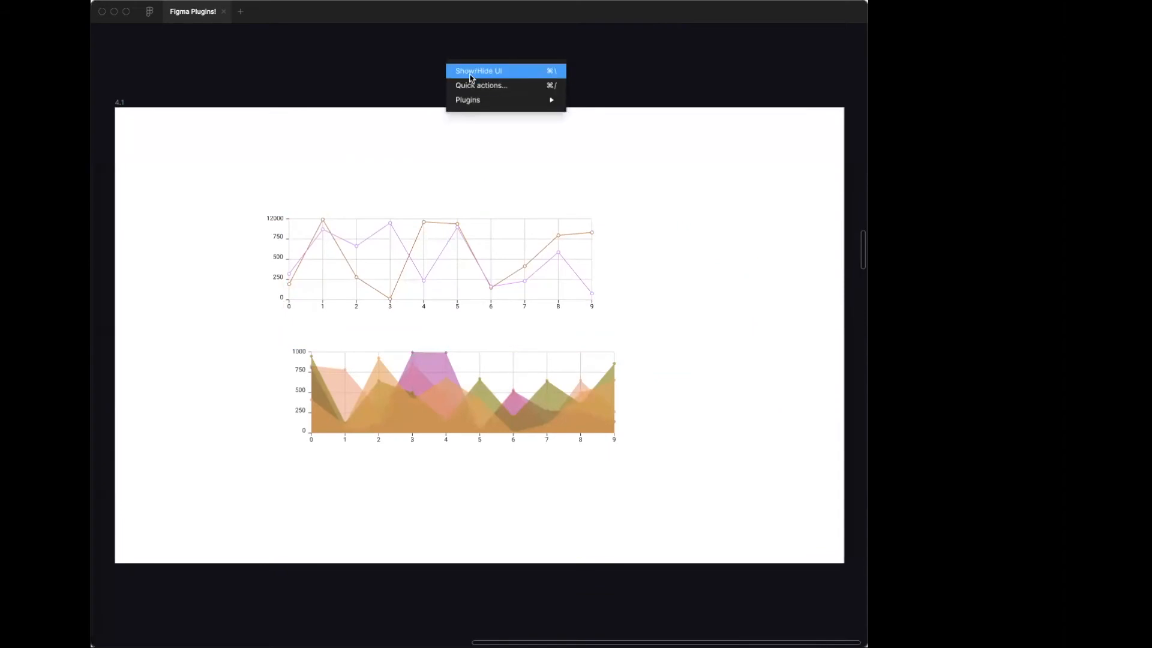
key(super+backslash)
super+click(436, 418)
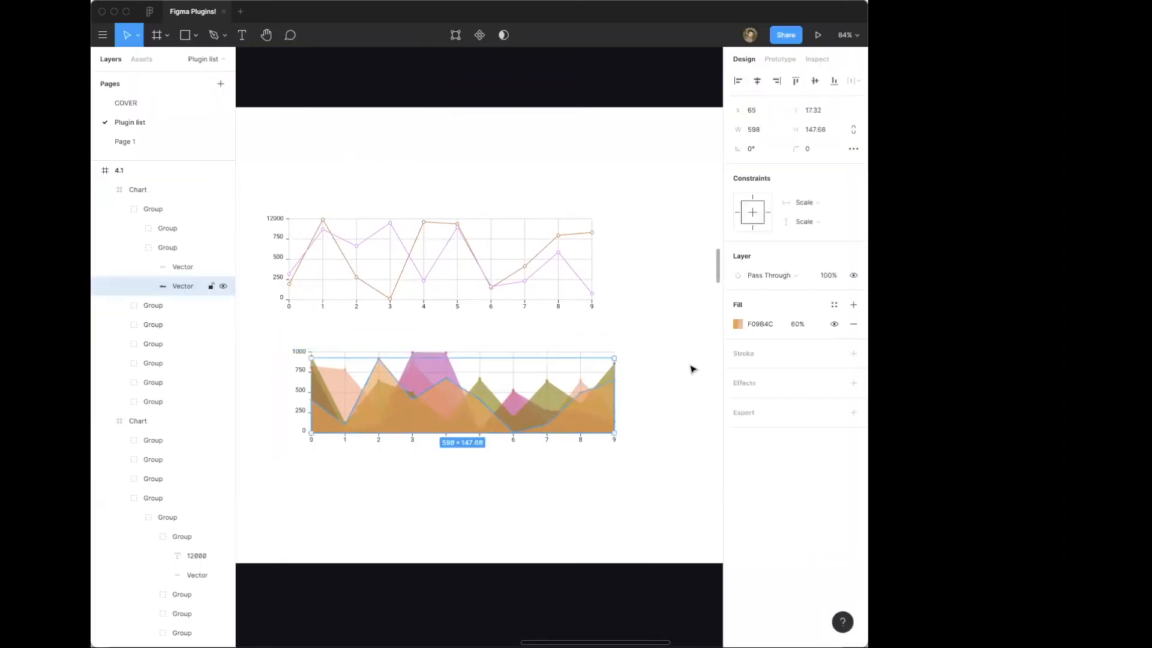
click(738, 324)
drag(686, 360, 651, 372)
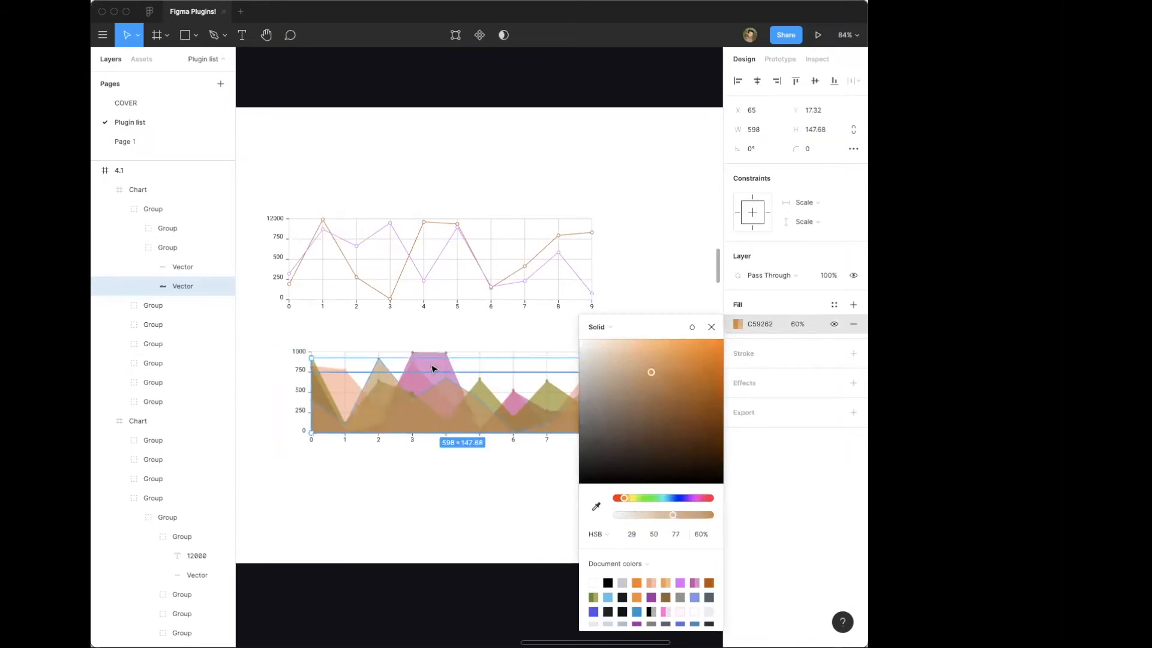
Adjust the fill colour of the area chart's magenta series and deselect it
super+click(434, 369)
click(738, 324)
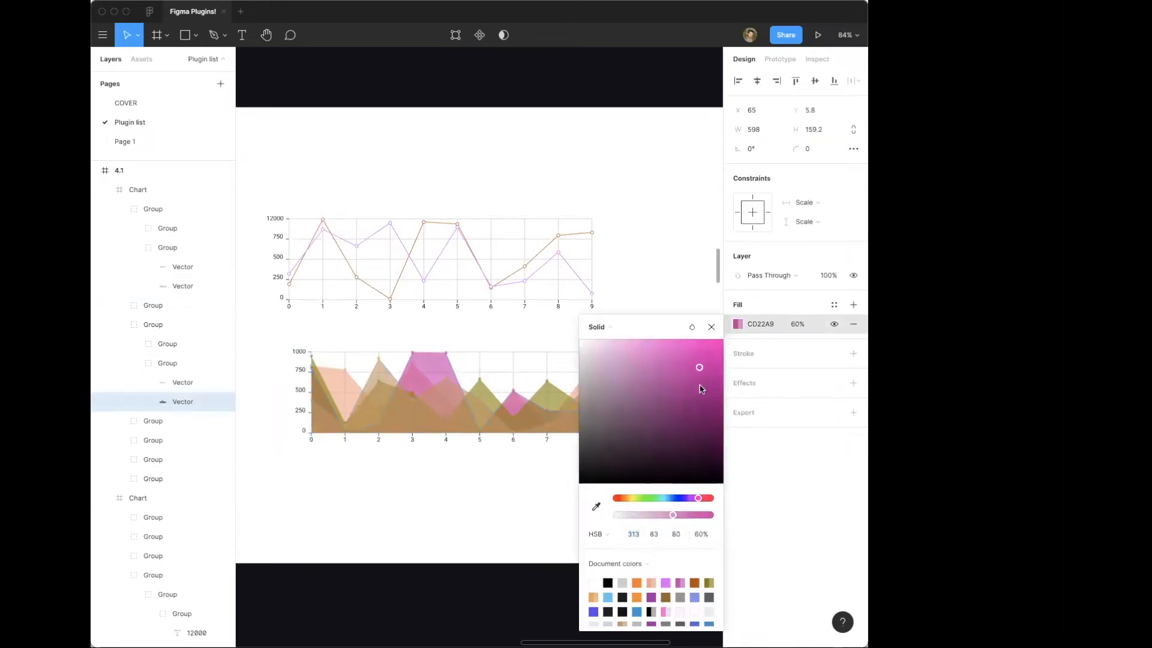
click(667, 211)
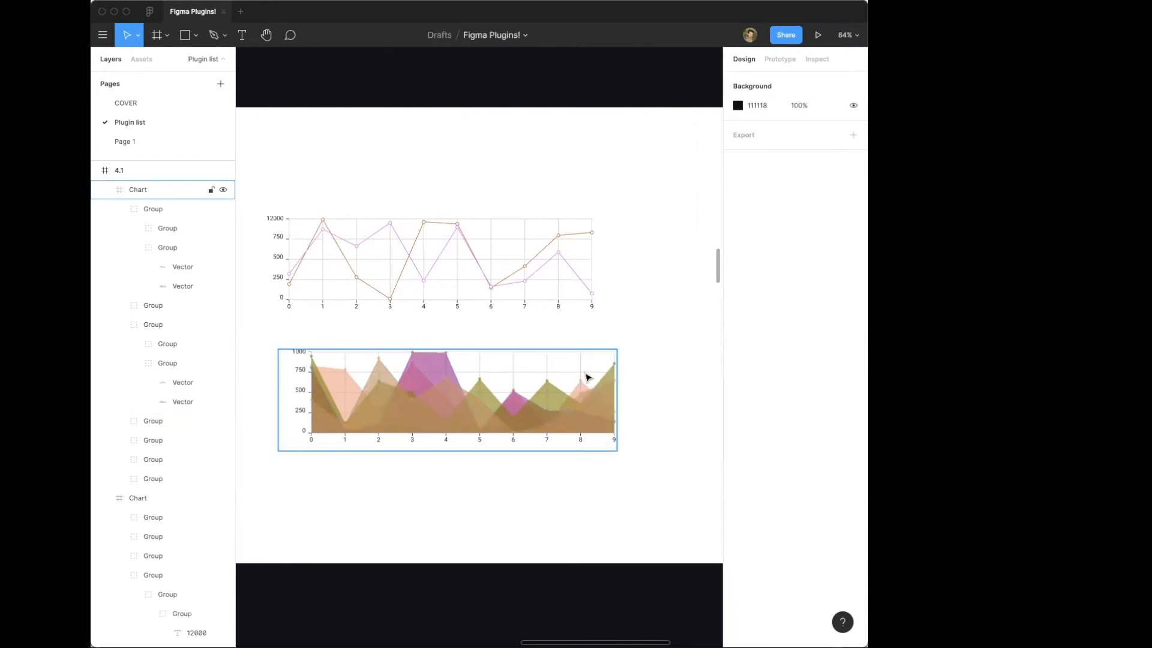
Hide the interface, go to the Stark slide, select frame 5 and fit it to the view
scroll(402, 187, left, 5)
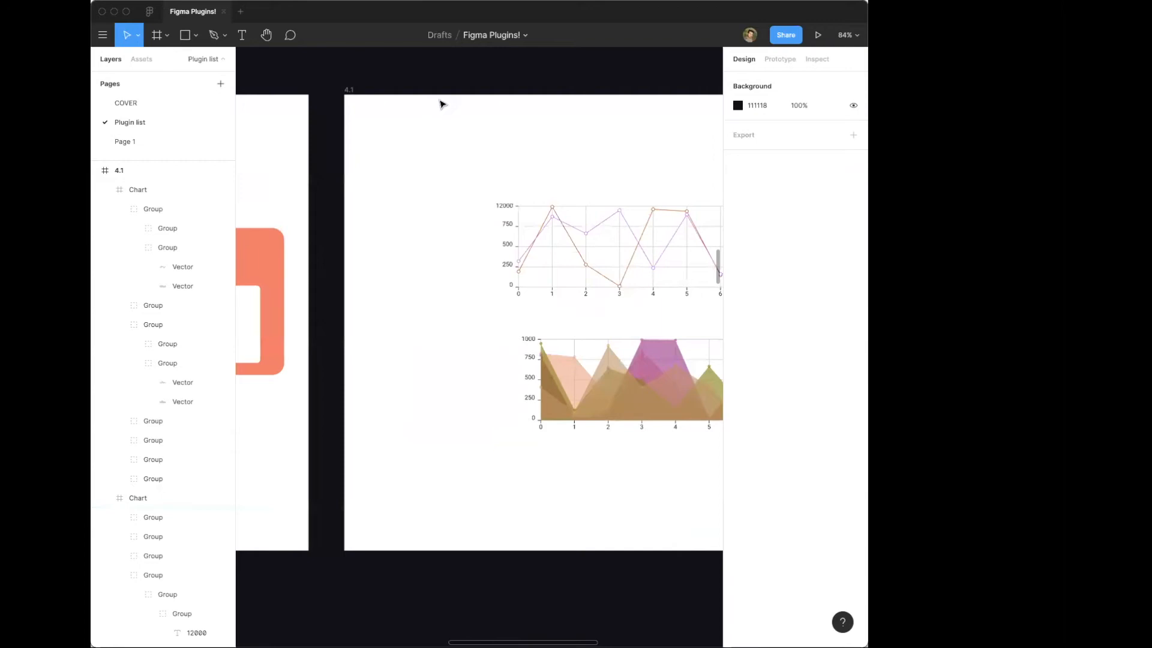
scroll(380, 404, down, 5)
scroll(380, 404, left, 5)
right_click(518, 351)
click(558, 351)
scroll(141, 211, down, 10)
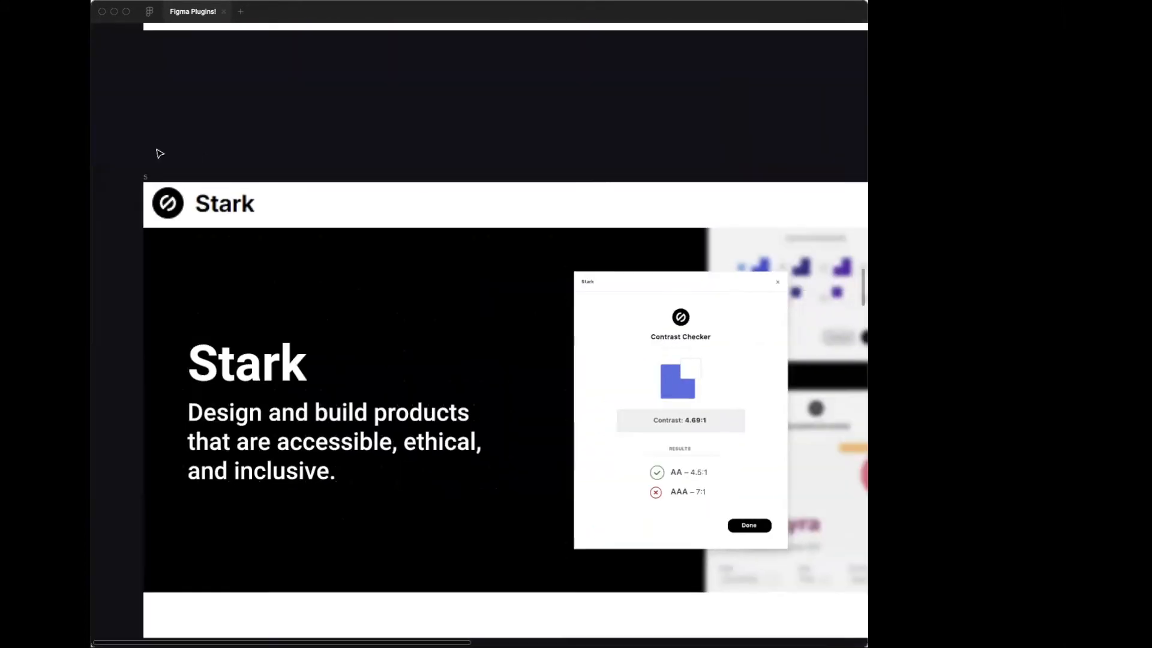
click(153, 150)
key(shift+2)
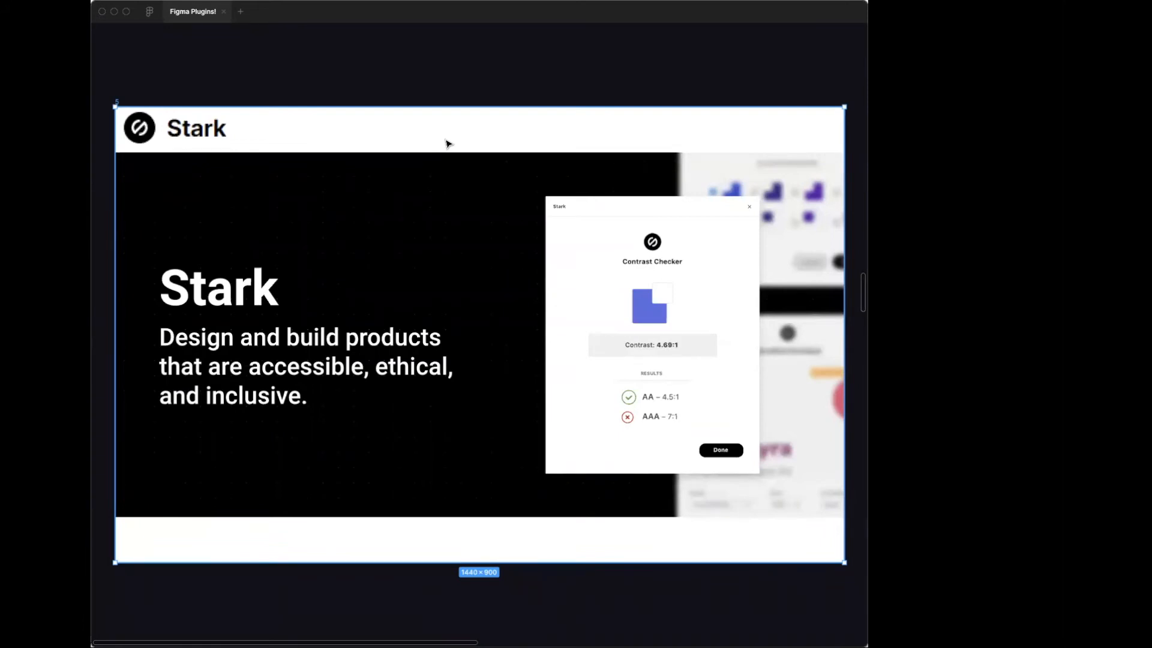
Run Stark's Check Contrast on the dark blue Save button in frame 5.1 and move the results window aside
scroll(687, 154, right, 10)
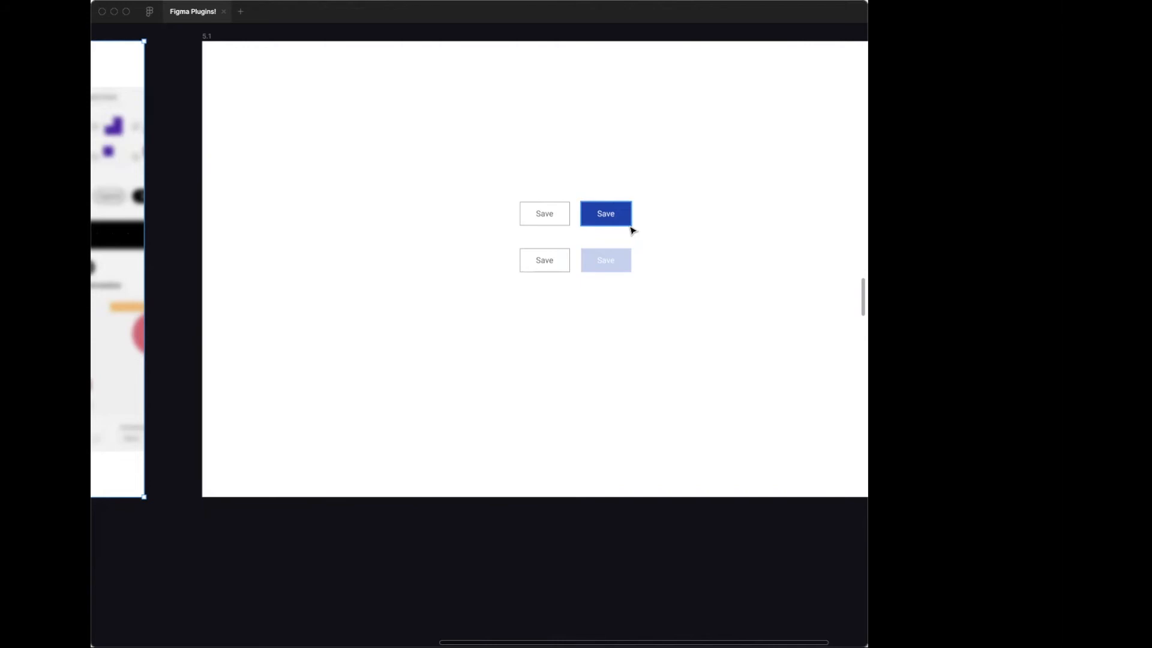
click(607, 222)
right_click(611, 213)
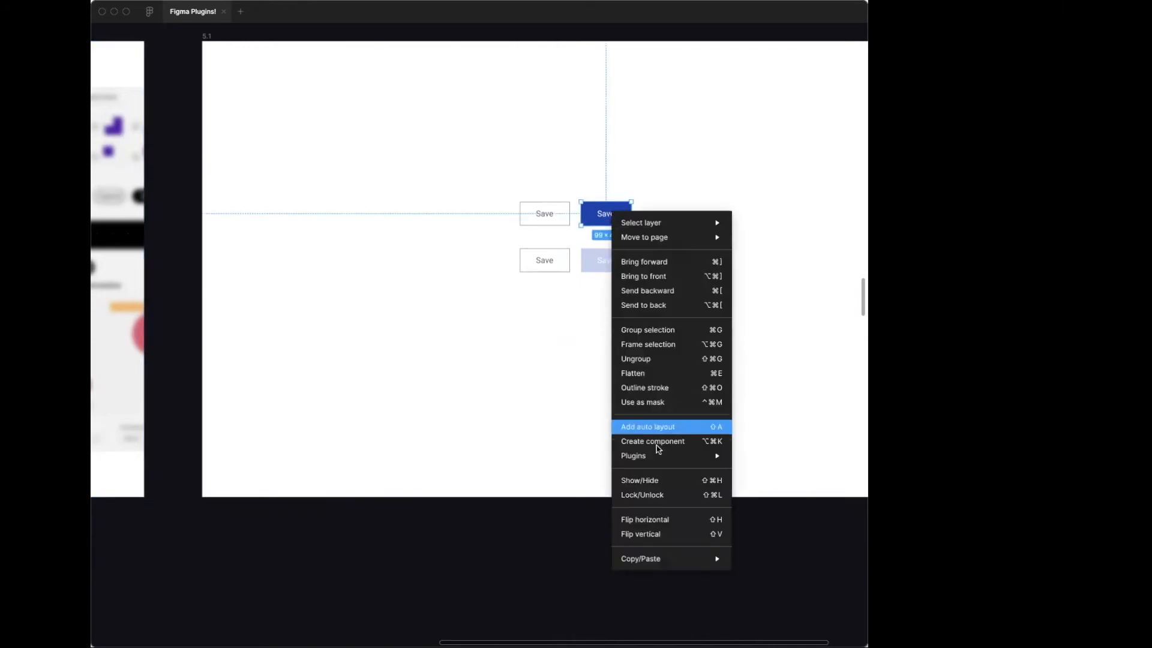
mouse_move(649, 455)
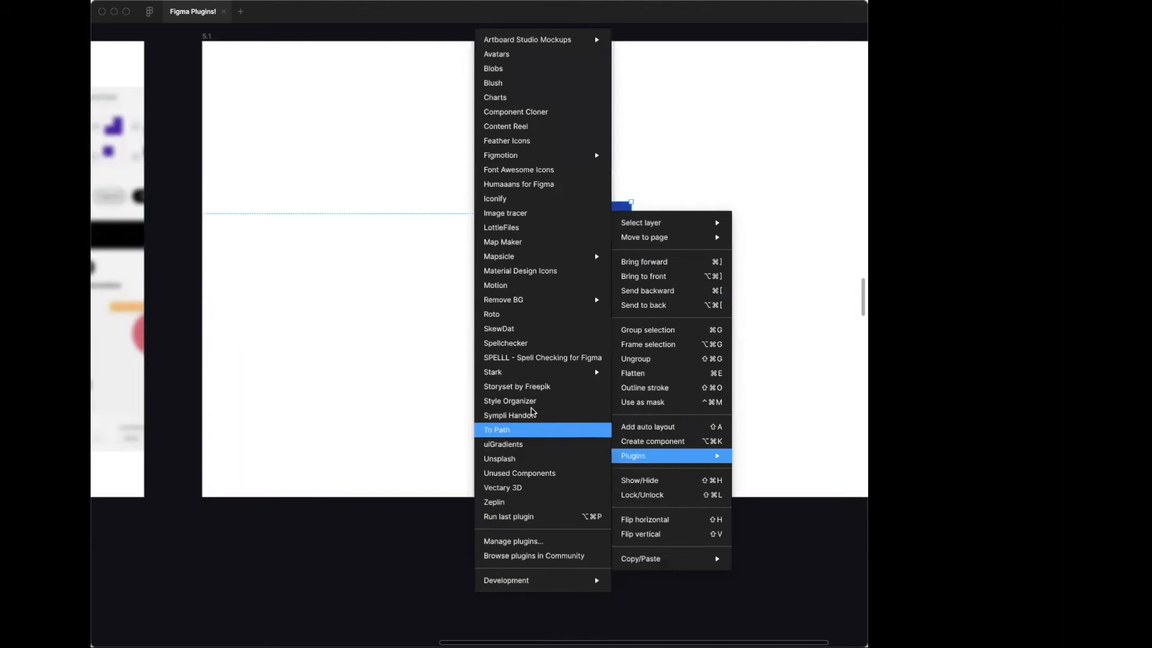
mouse_move(513, 377)
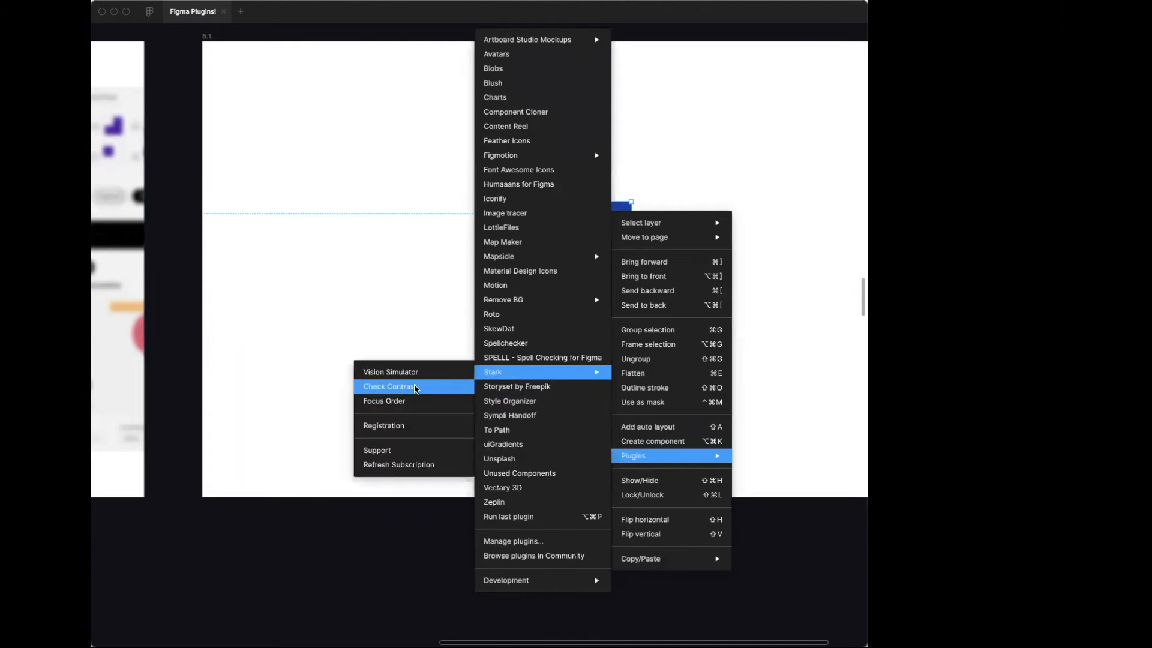
click(416, 388)
drag(496, 93, 770, 84)
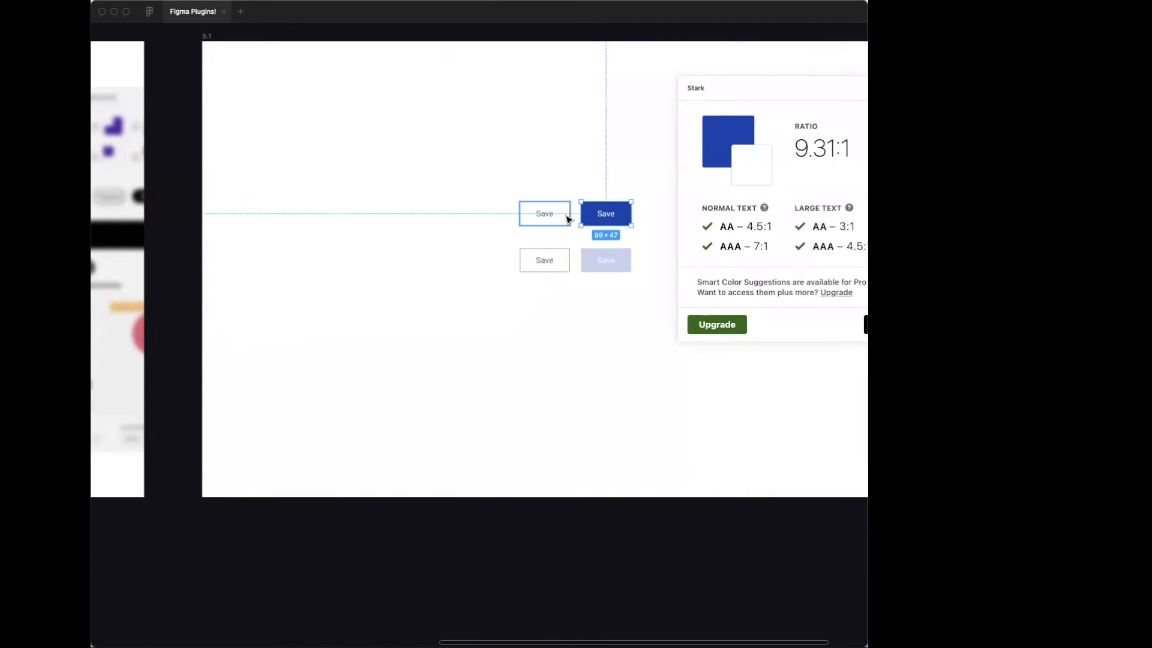
Check the contrast of the pale blue Save button with Stark, keeping the results window clear of the buttons, and deselect it
click(617, 304)
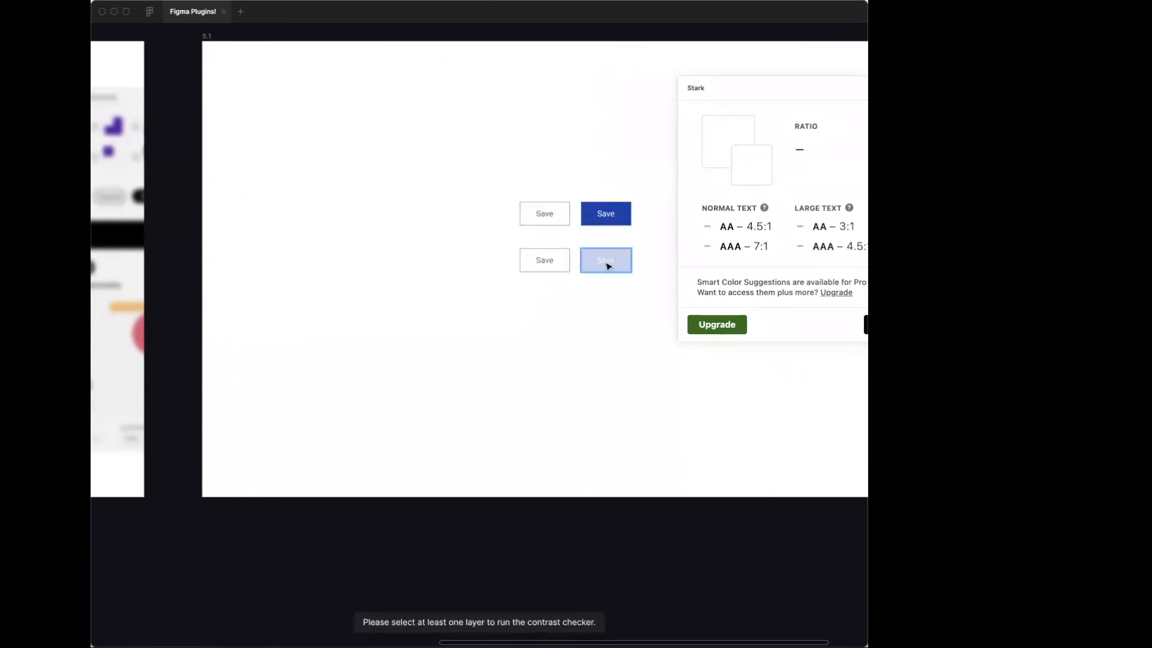
click(608, 266)
drag(742, 75, 659, 125)
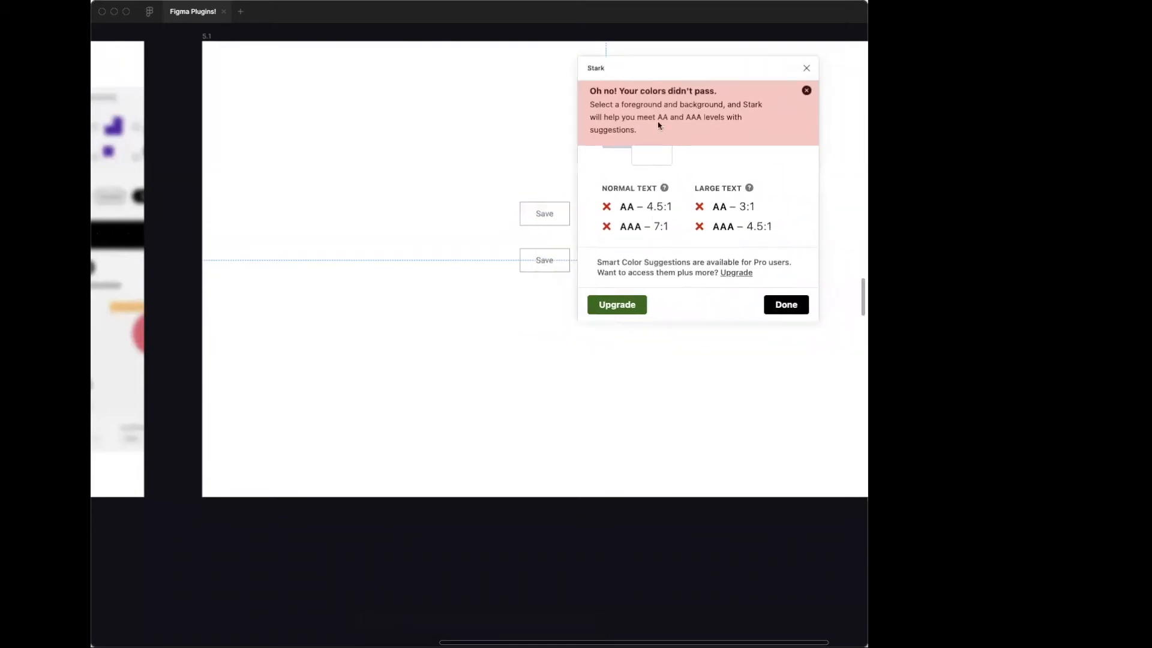
drag(598, 67, 617, 66)
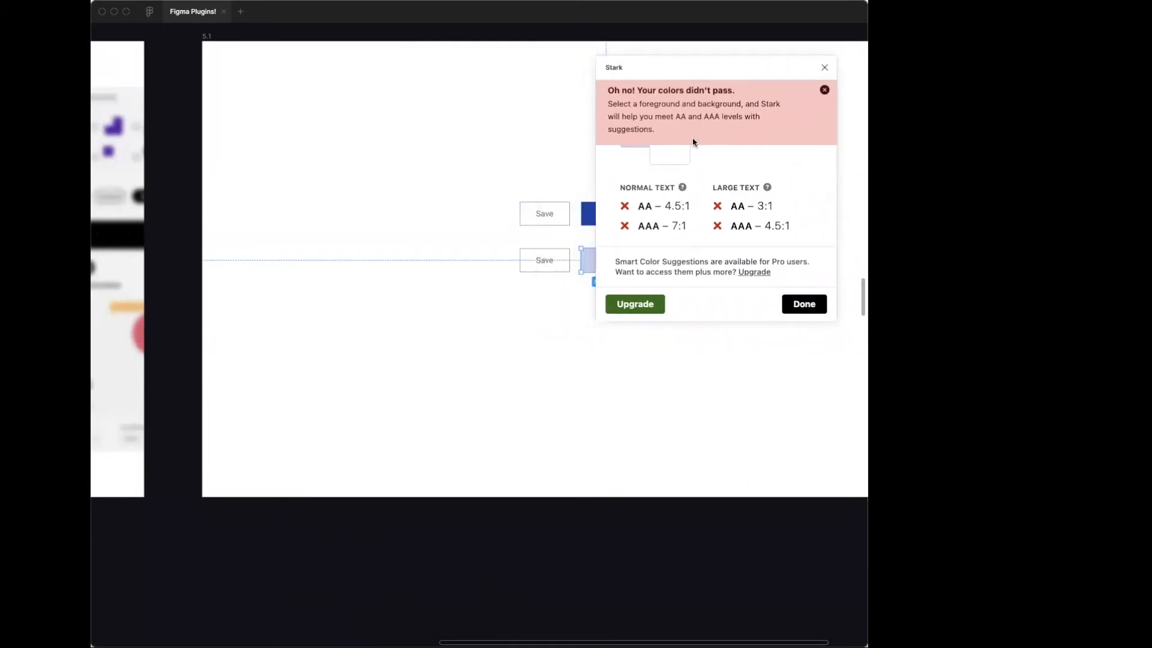
click(465, 118)
scroll(496, 286, right, 5)
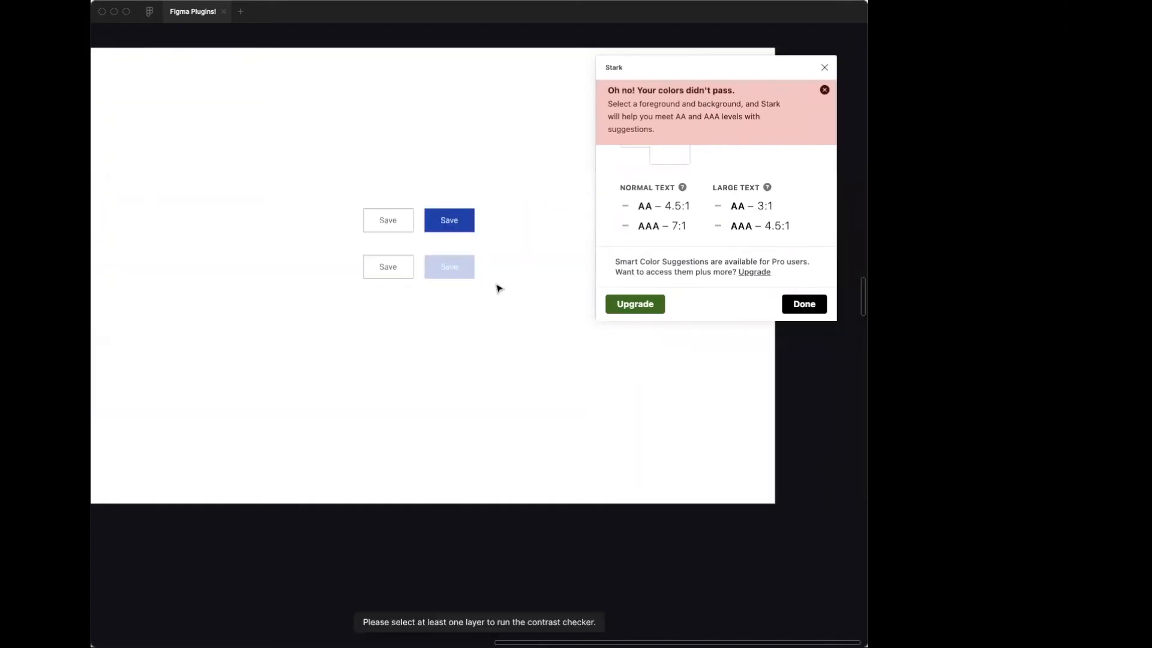
click(444, 274)
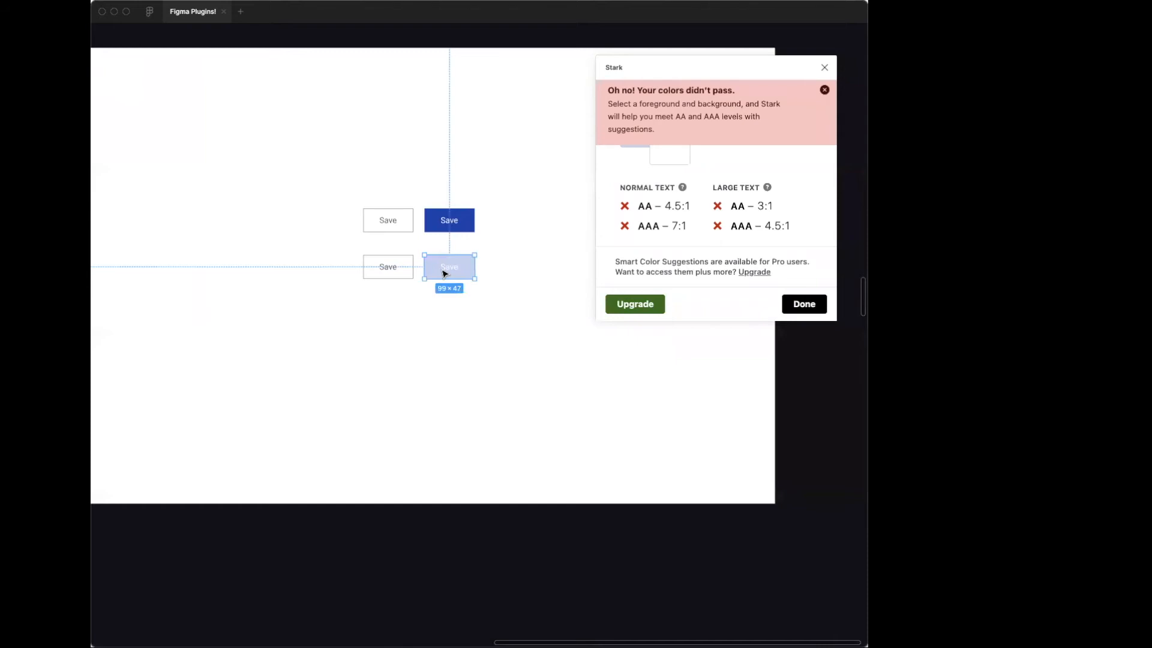
click(443, 316)
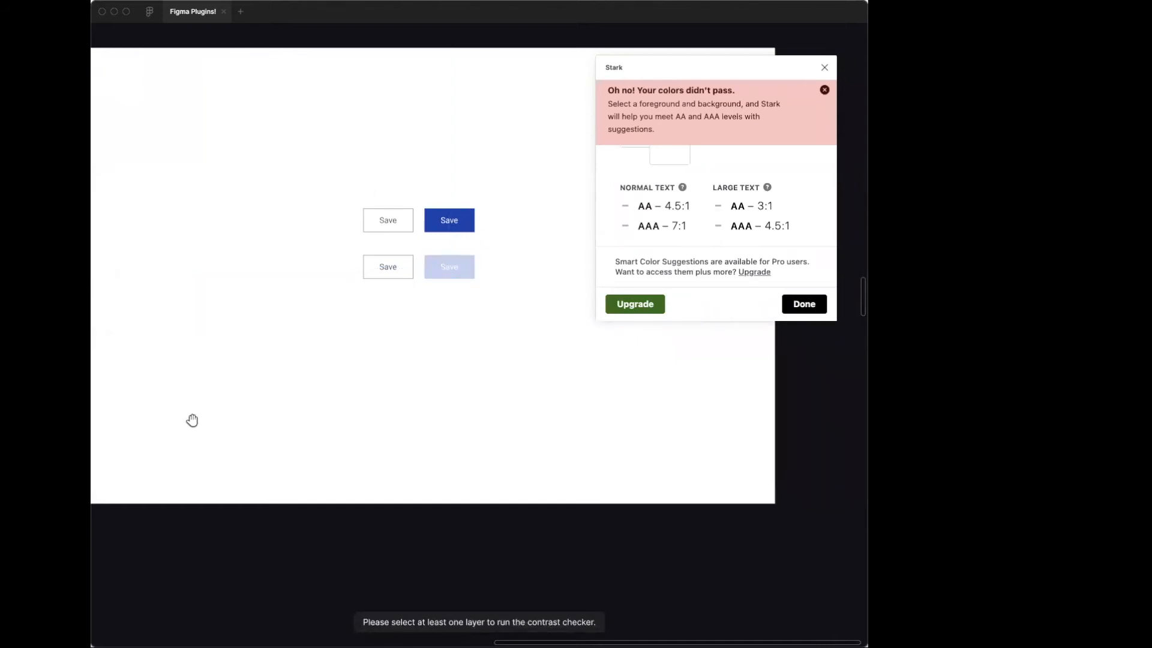
drag(191, 420, 270, 374)
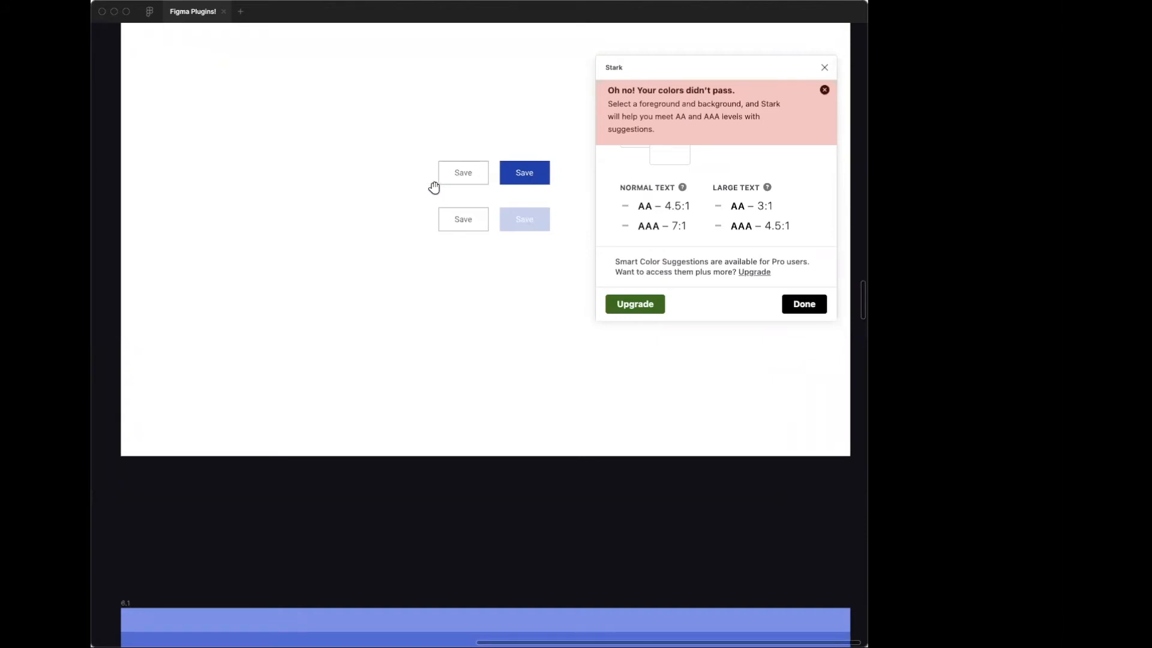
Go to the Remove BG slide, select frame 6, close the Stark window and deselect the frame
scroll(273, 234, left, 5)
scroll(270, 388, down, 10)
scroll(270, 388, left, 10)
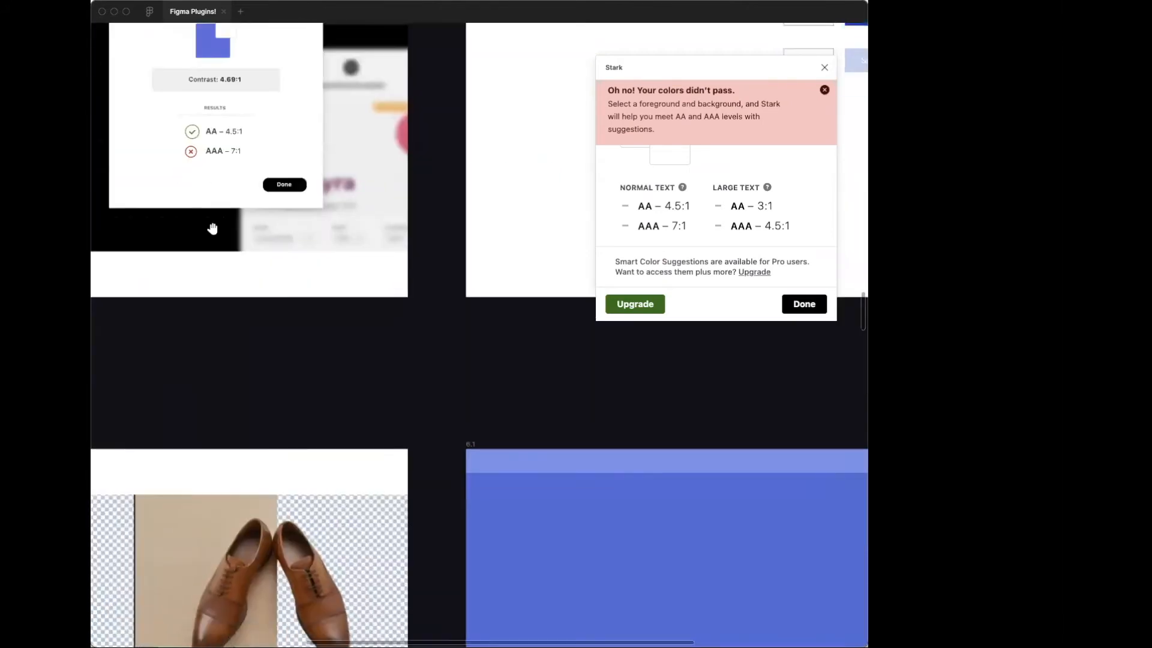
scroll(125, 131, down, 4)
scroll(125, 131, left, 6)
click(121, 124)
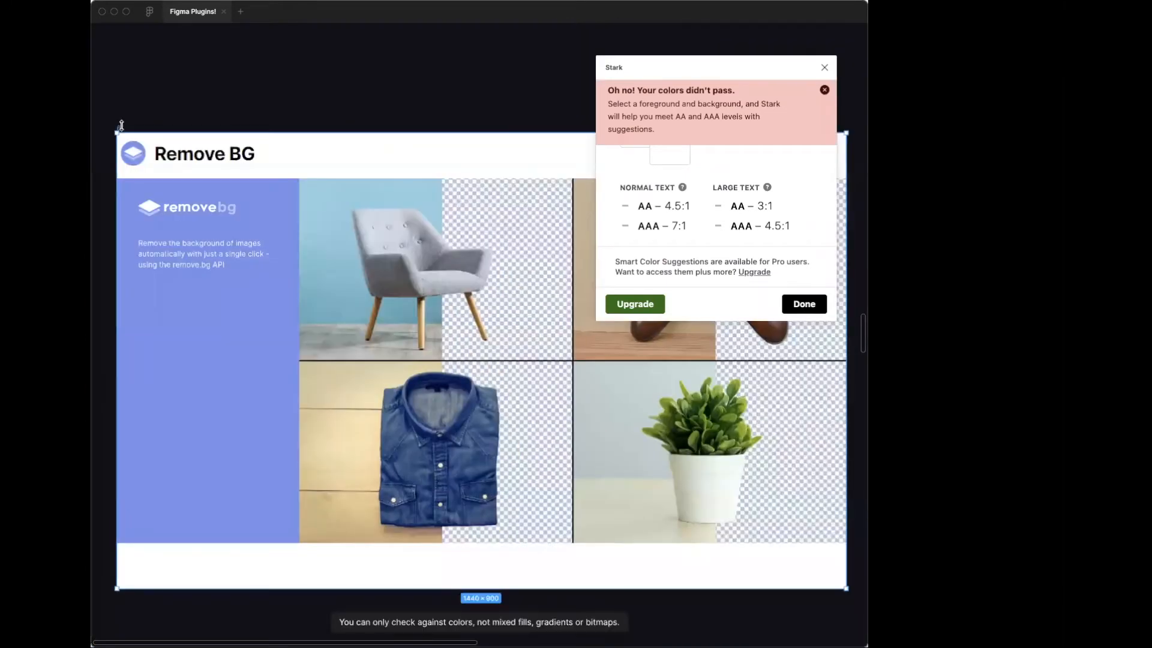
scroll(456, 102, down, 1)
click(825, 67)
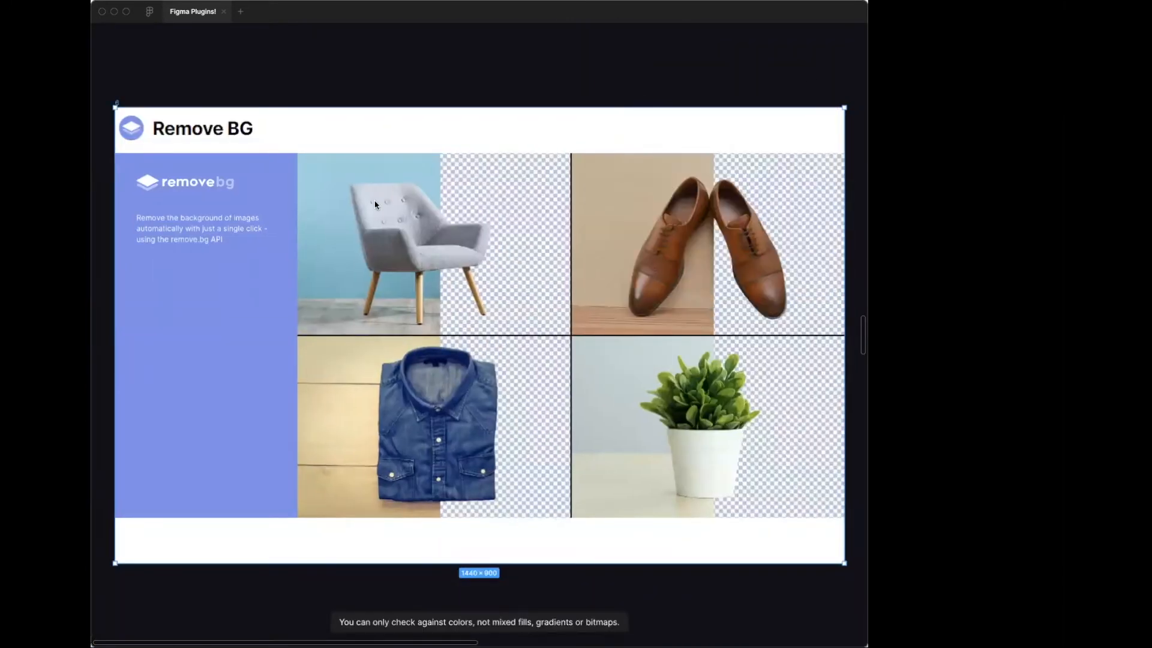
key(shift+2)
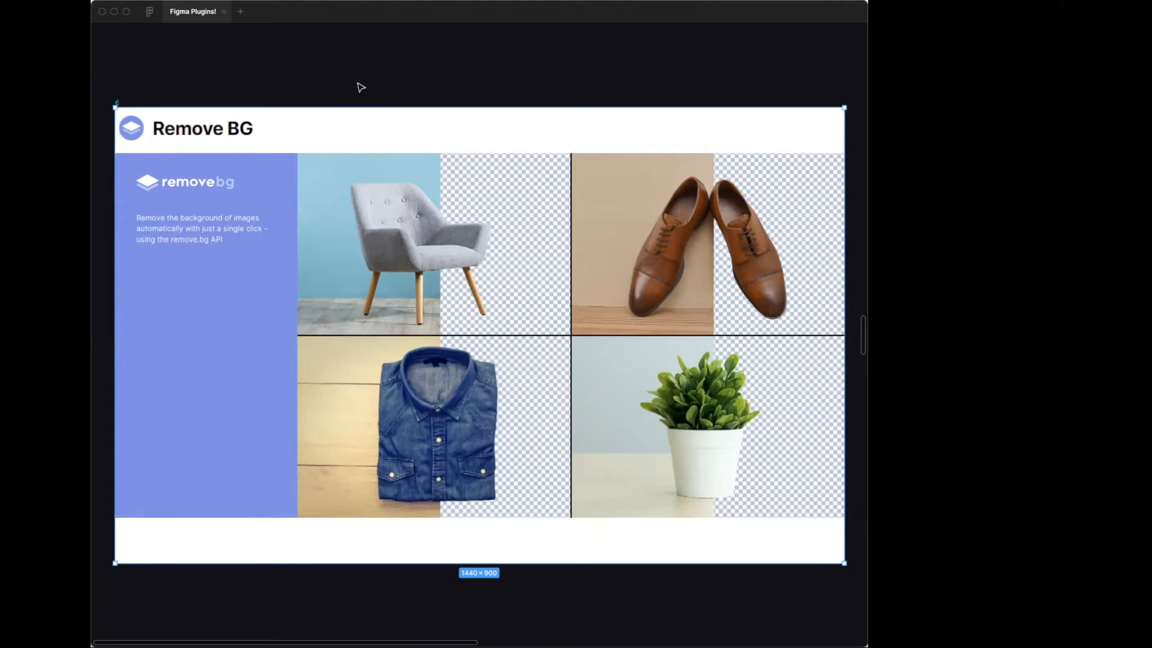
click(579, 89)
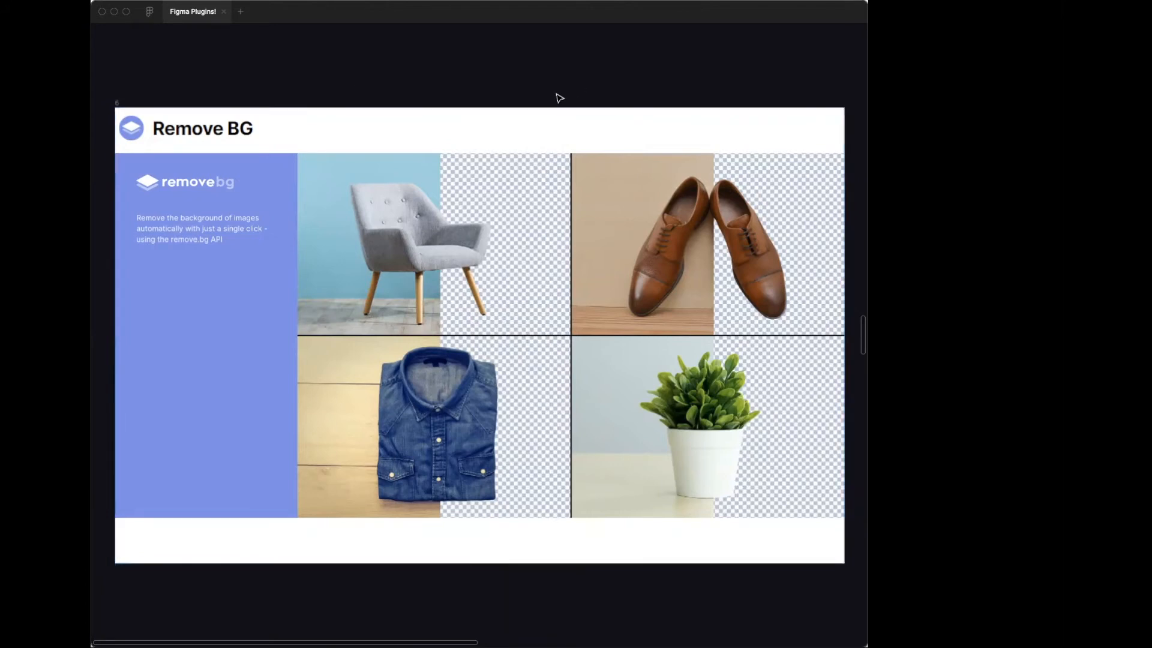
Look up the Remove BG plugin's available commands beside frame 6.1 without running any
scroll(645, 90, right, 10)
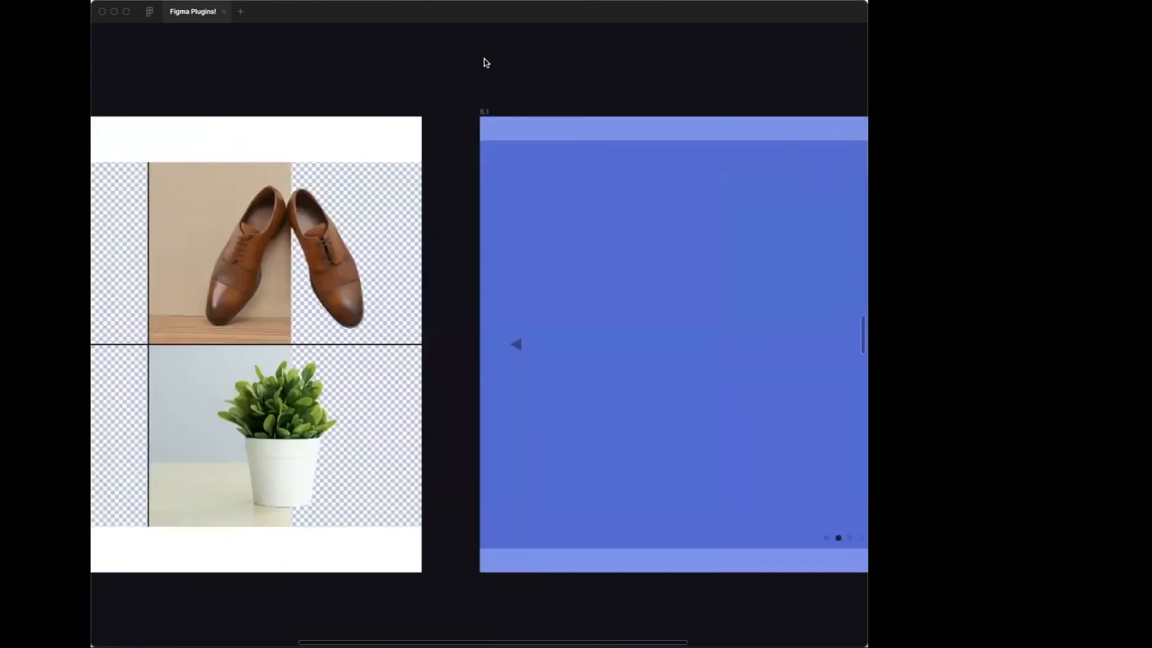
right_click(485, 62)
mouse_move(558, 97)
mouse_move(666, 303)
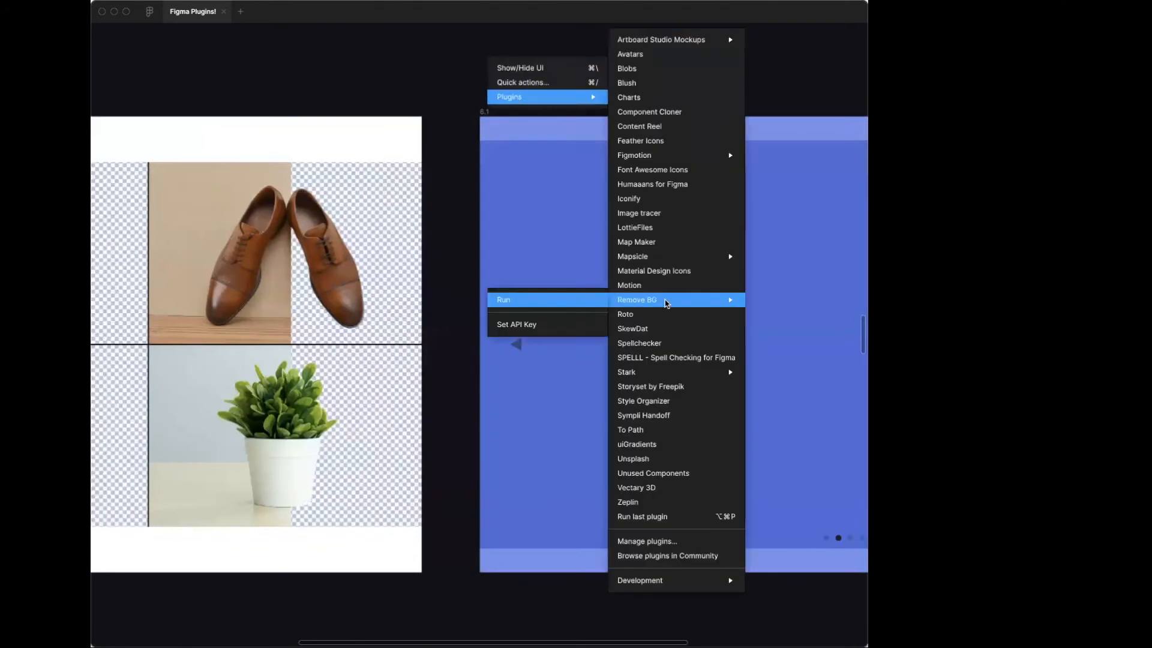
click(428, 78)
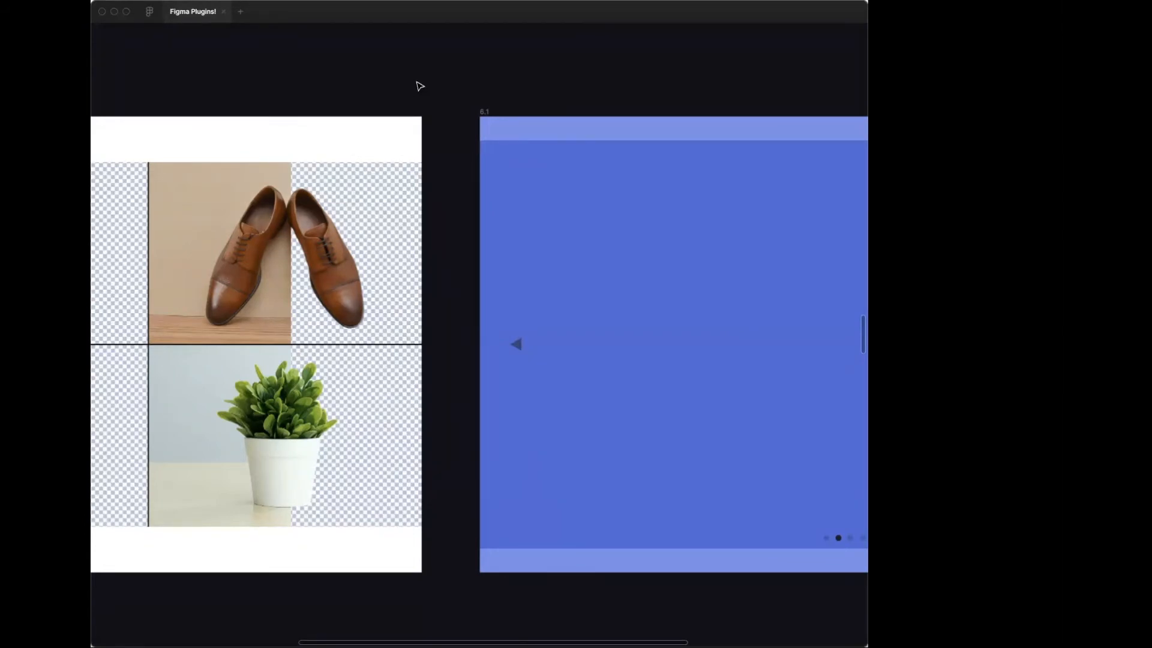
Select the large placeholder in frame 6.1 and run the Unsplash plugin on it
scroll(579, 96, right, 5)
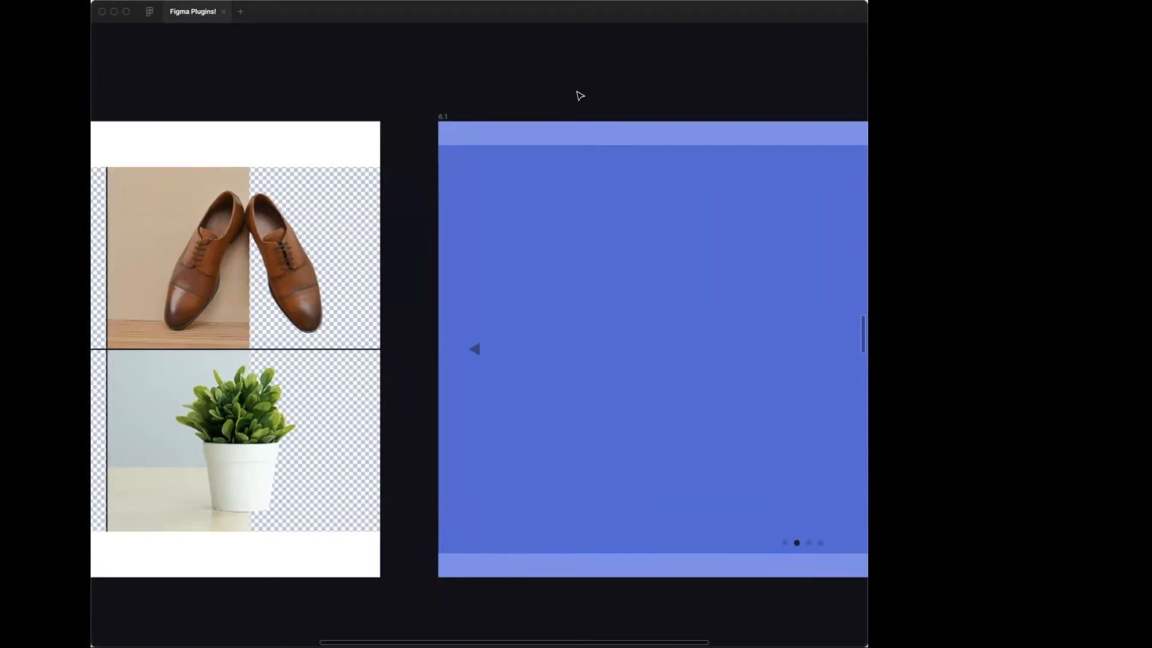
click(489, 264)
right_click(489, 60)
mouse_move(510, 95)
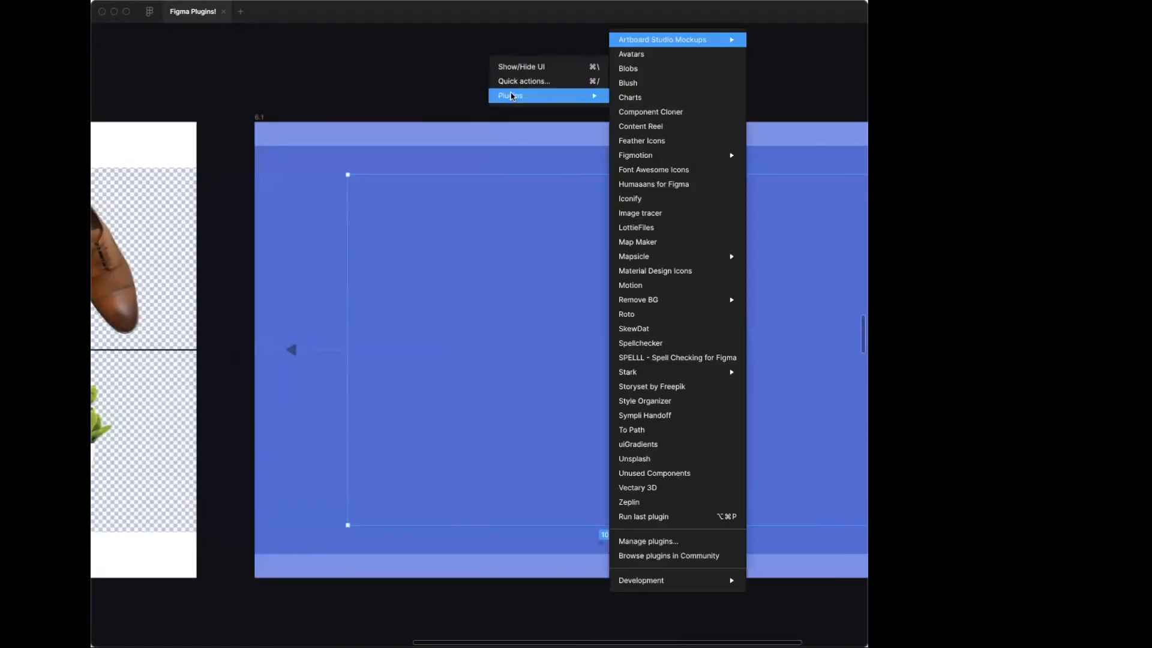
mouse_move(672, 365)
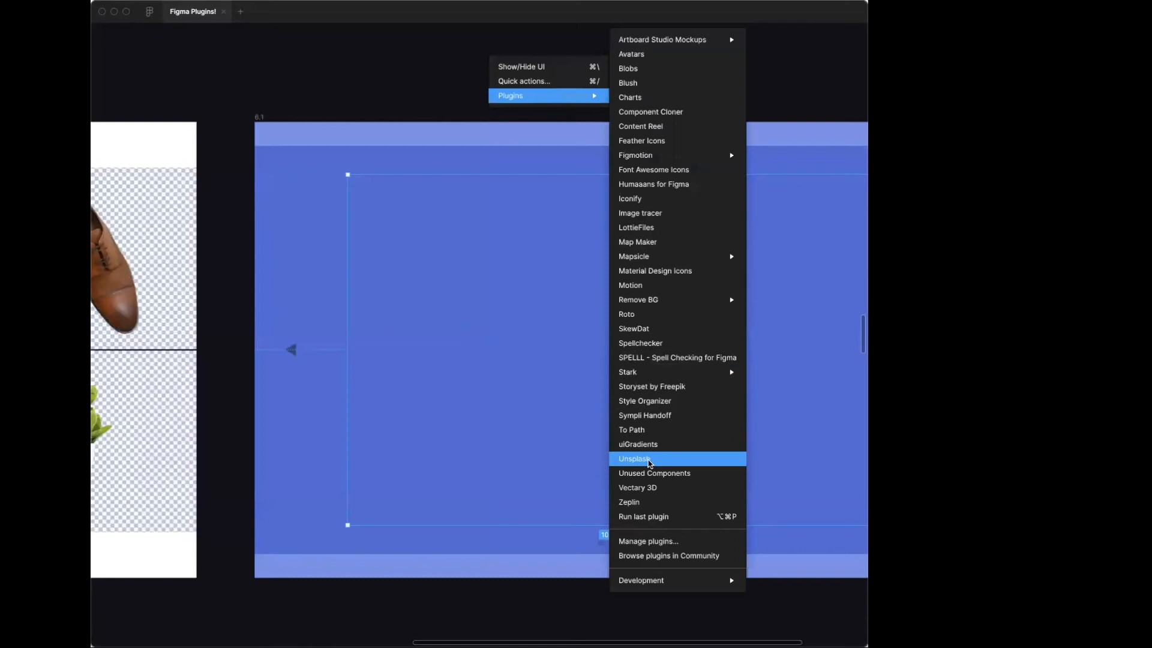
click(648, 460)
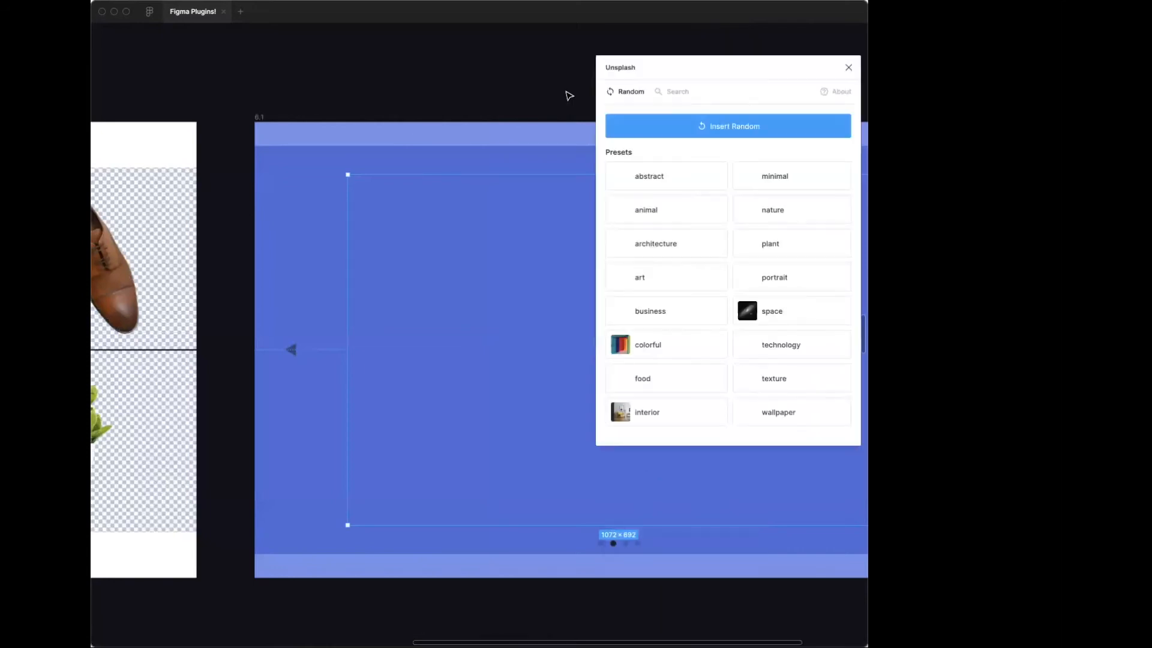
Search Unsplash for "chair", fill the placeholder with the rattan armchair photo and close the plugin window
click(678, 91)
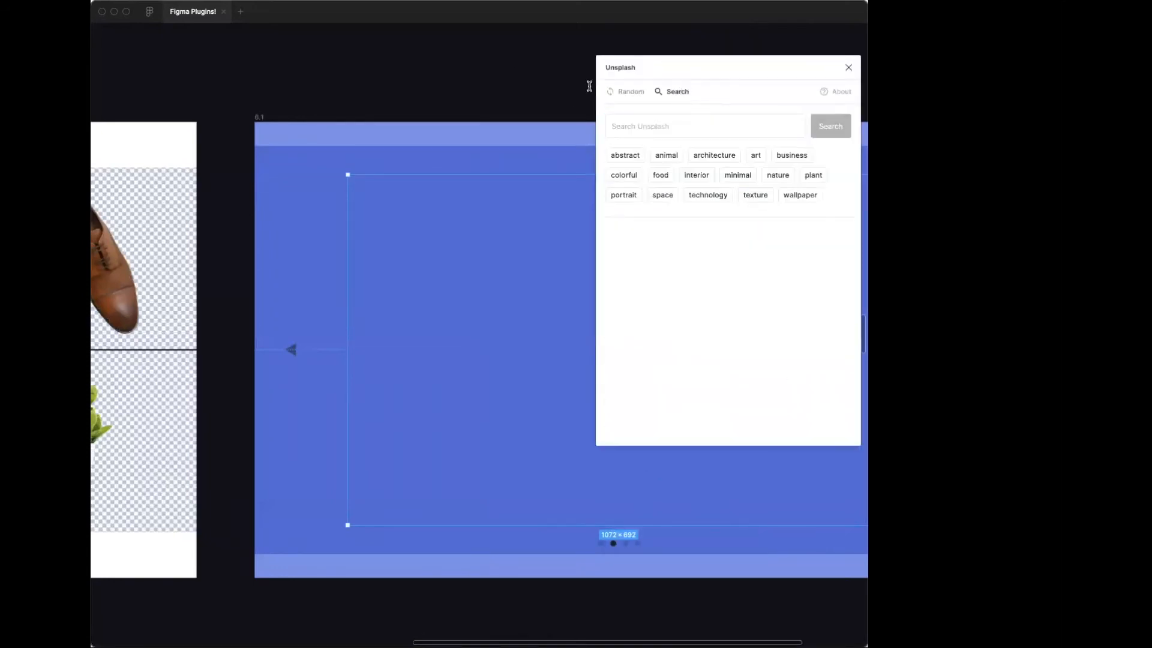
click(676, 125)
text(chair)
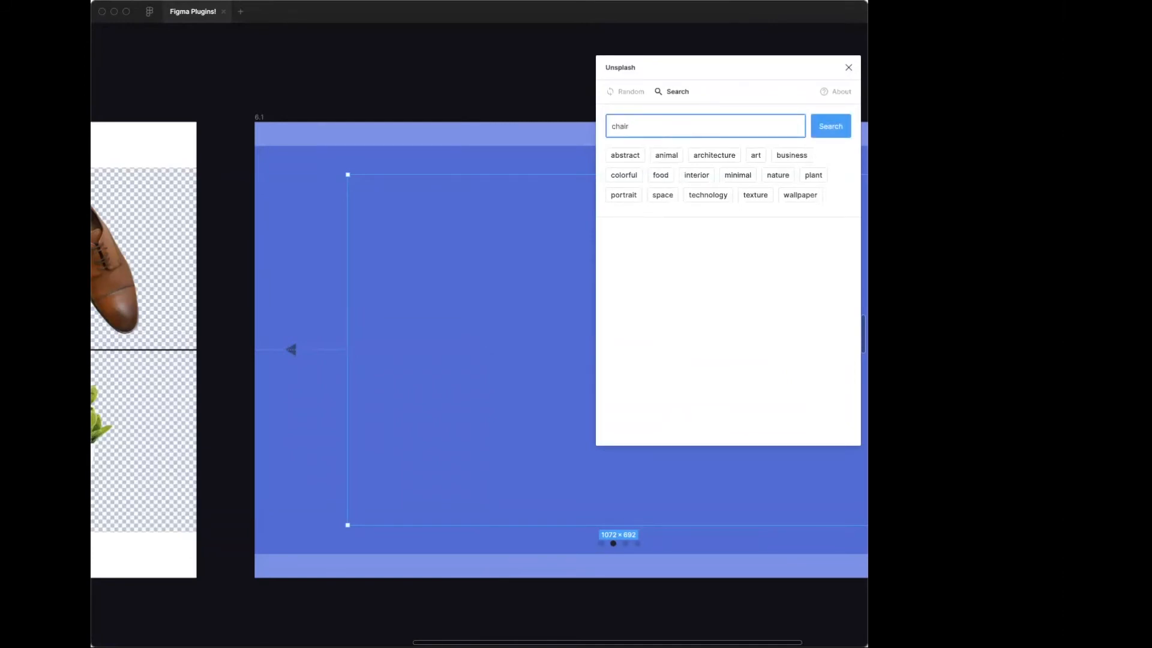
key(Return)
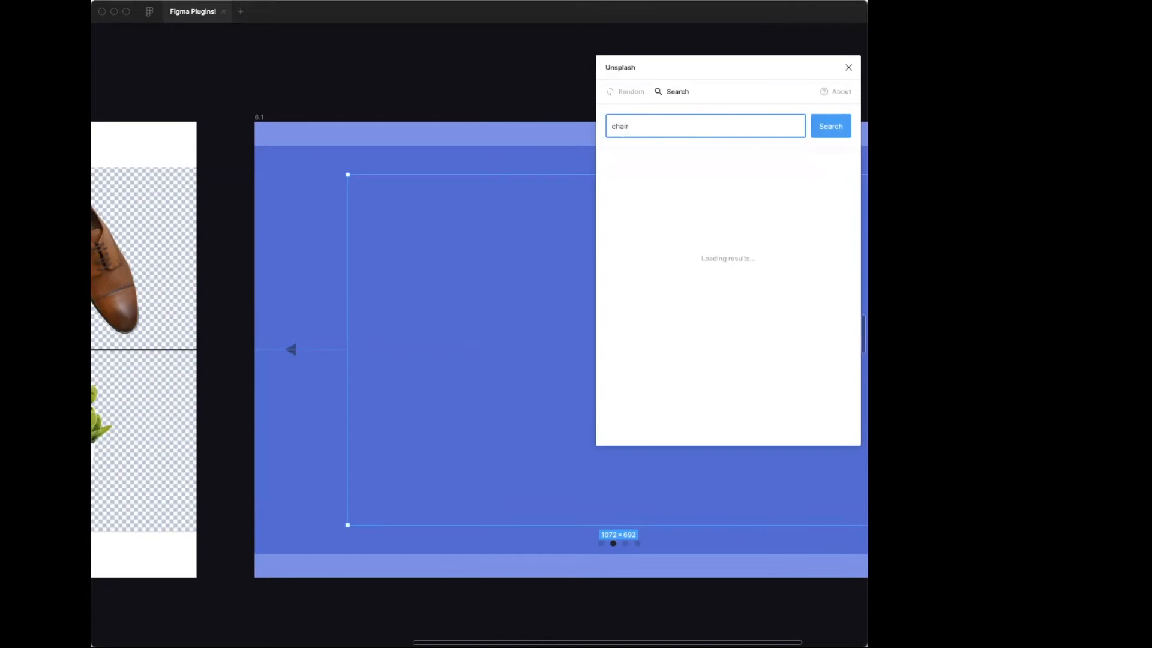
drag(694, 66, 712, 55)
scroll(821, 242, down, 10)
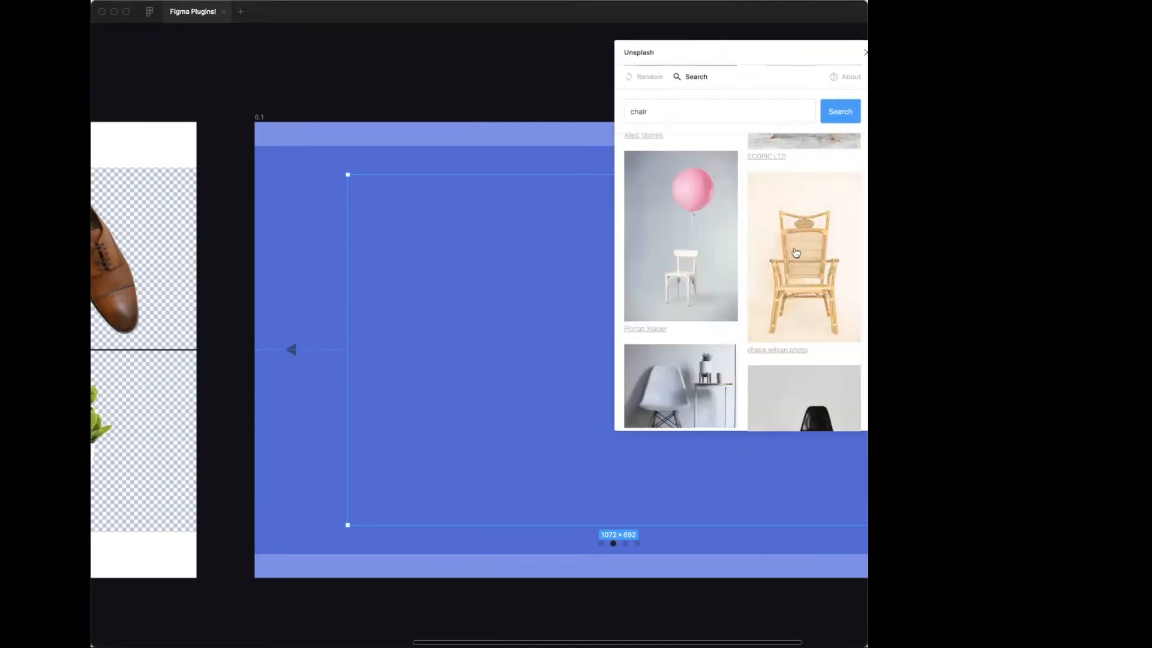
click(810, 250)
drag(740, 52, 675, 56)
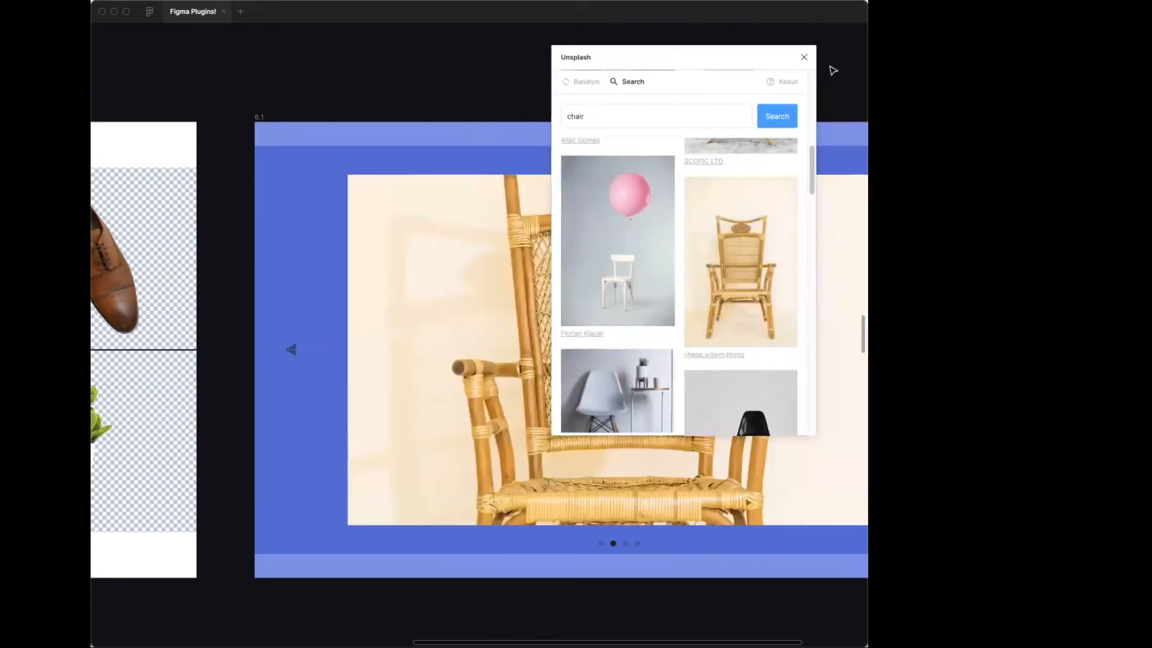
click(804, 57)
Narrow the chair image in frame 6.1 to 616 × 692
scroll(507, 309, down, 3)
scroll(507, 307, up, 1)
scroll(547, 165, up, 3)
drag(342, 267, 476, 241)
Try to remove the chair image's background with Remove BG
right_click(456, 246)
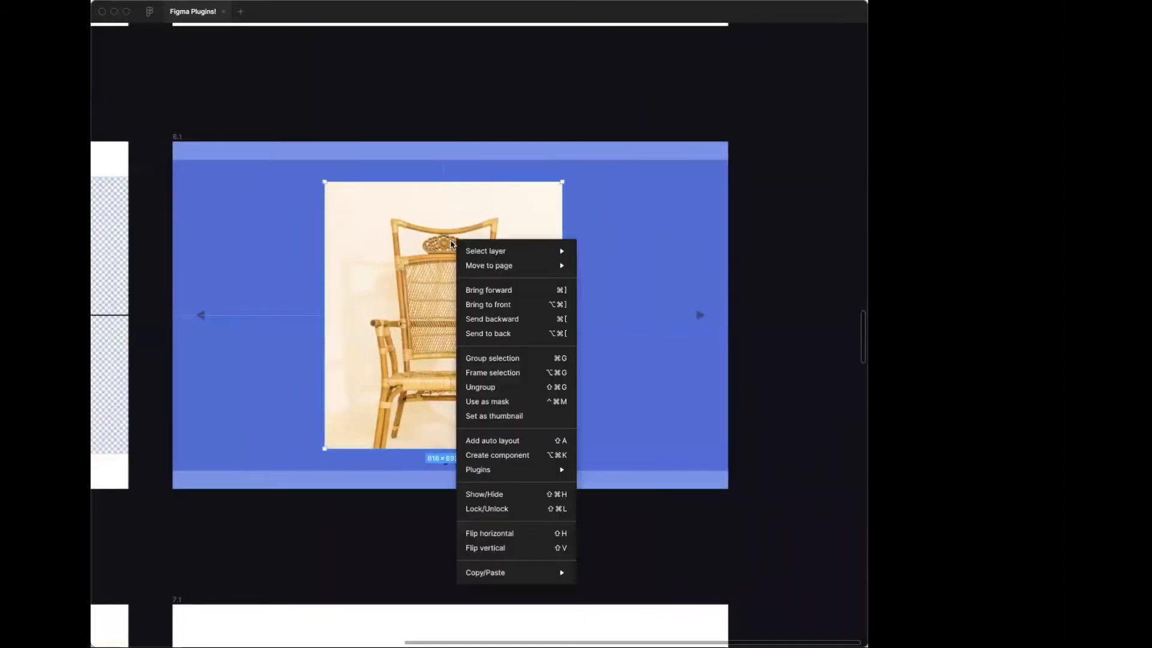
mouse_move(490, 467)
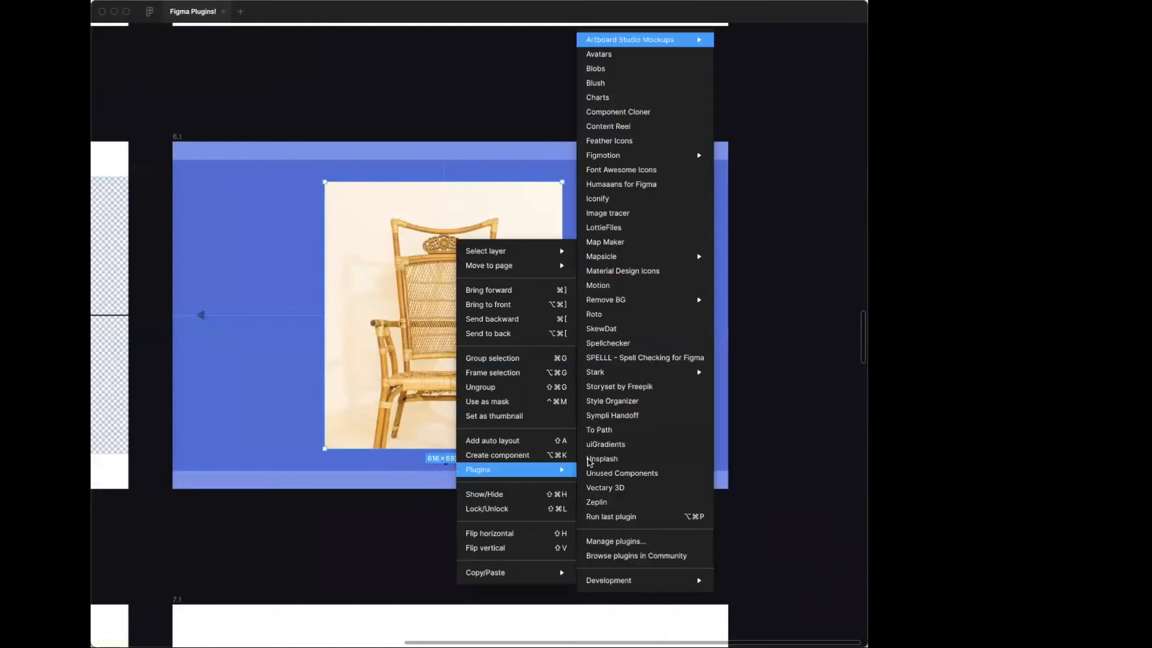
mouse_move(620, 301)
click(754, 302)
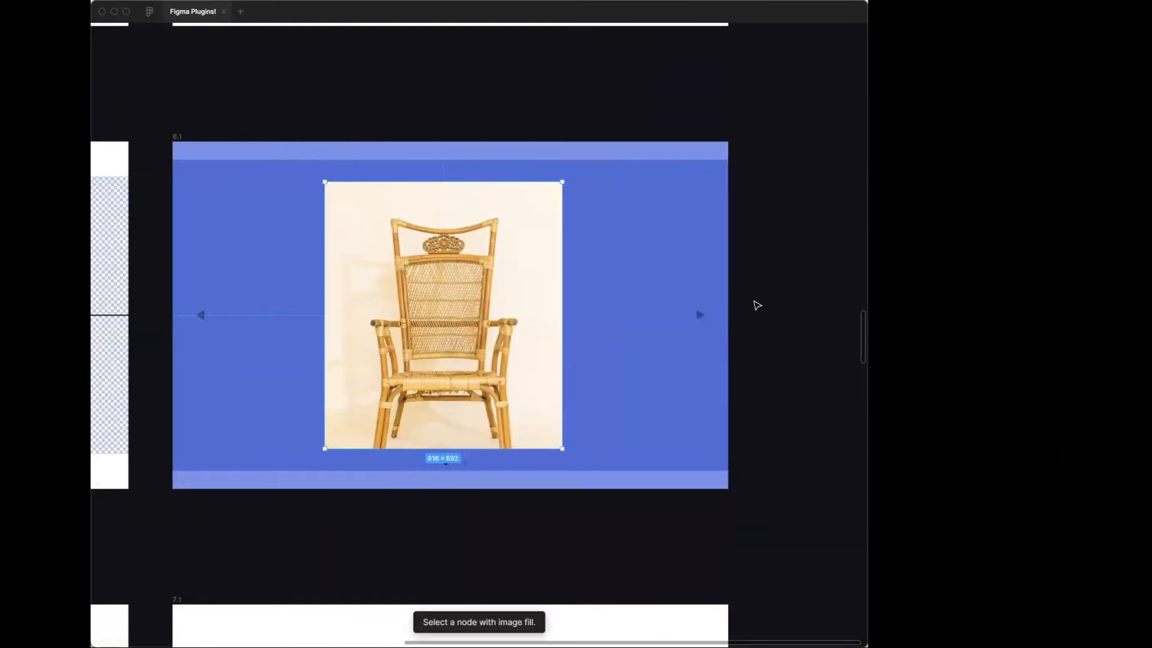
Resize the chair image to 467 × 678 and try running Remove BG on it again
drag(445, 461, 459, 442)
right_click(427, 255)
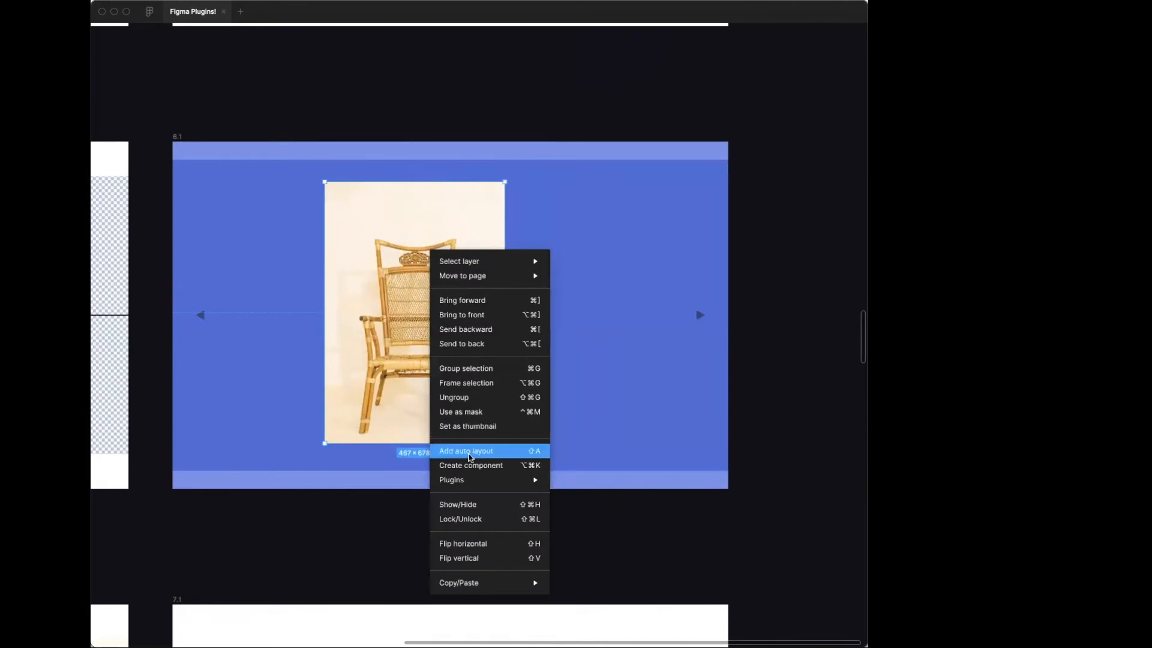
mouse_move(465, 483)
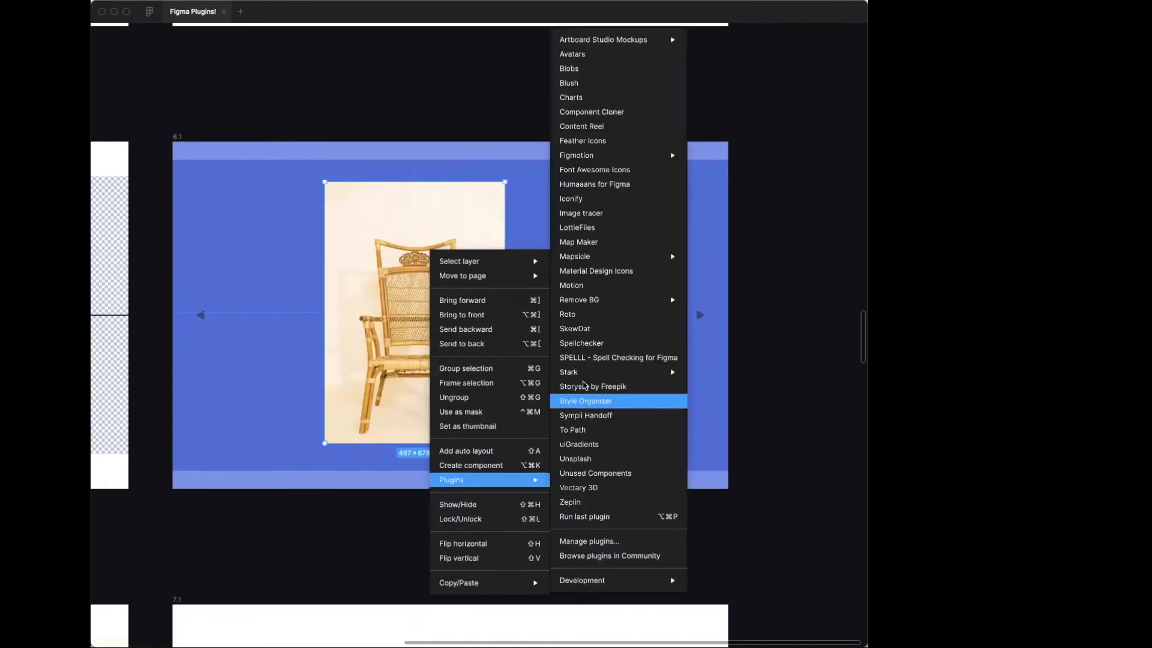
mouse_move(607, 307)
click(709, 305)
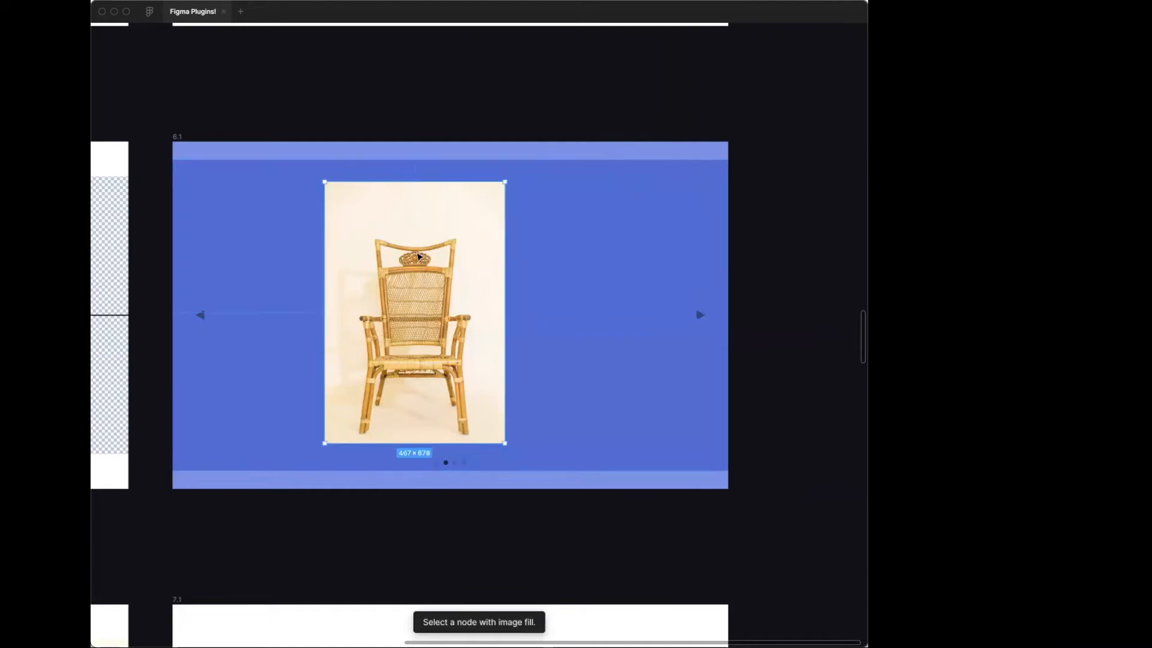
Delete the chair image from frame 6.1 and draw a 610 × 610 rectangle in its place
drag(402, 229, 426, 227)
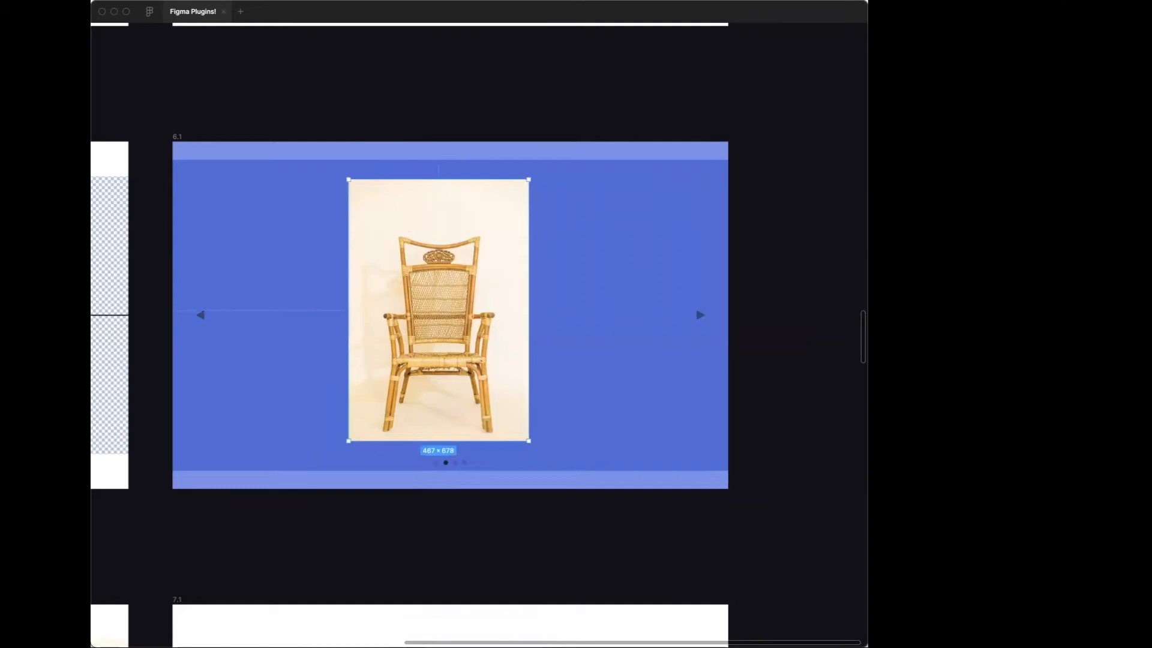
key(Delete)
key(r)
drag(338, 194, 545, 433)
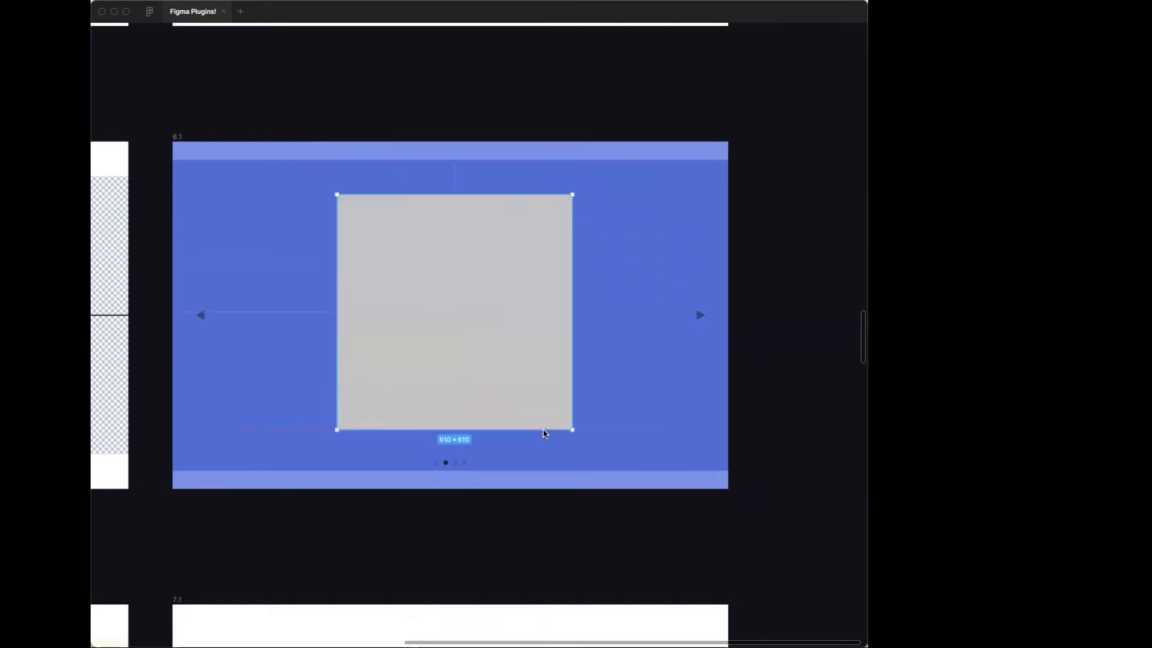
Fill the new rectangle with the rattan armchair photo by searching Unsplash for "chair"
right_click(533, 227)
mouse_move(574, 453)
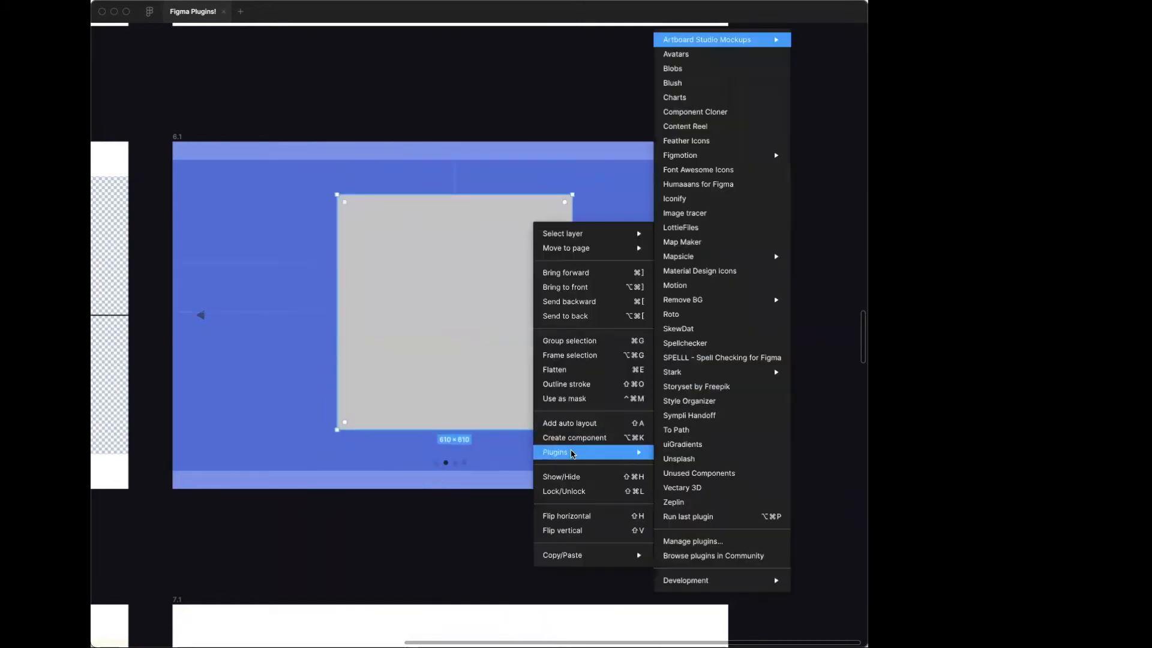
click(690, 460)
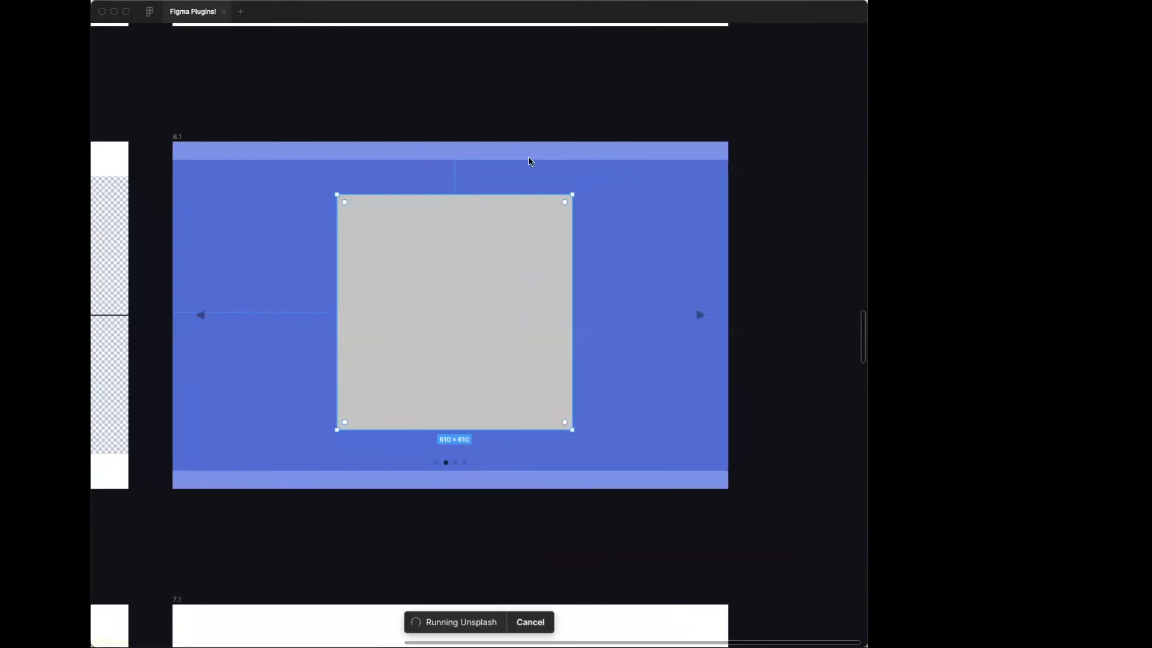
click(628, 81)
click(634, 118)
text(chair)
key(Return)
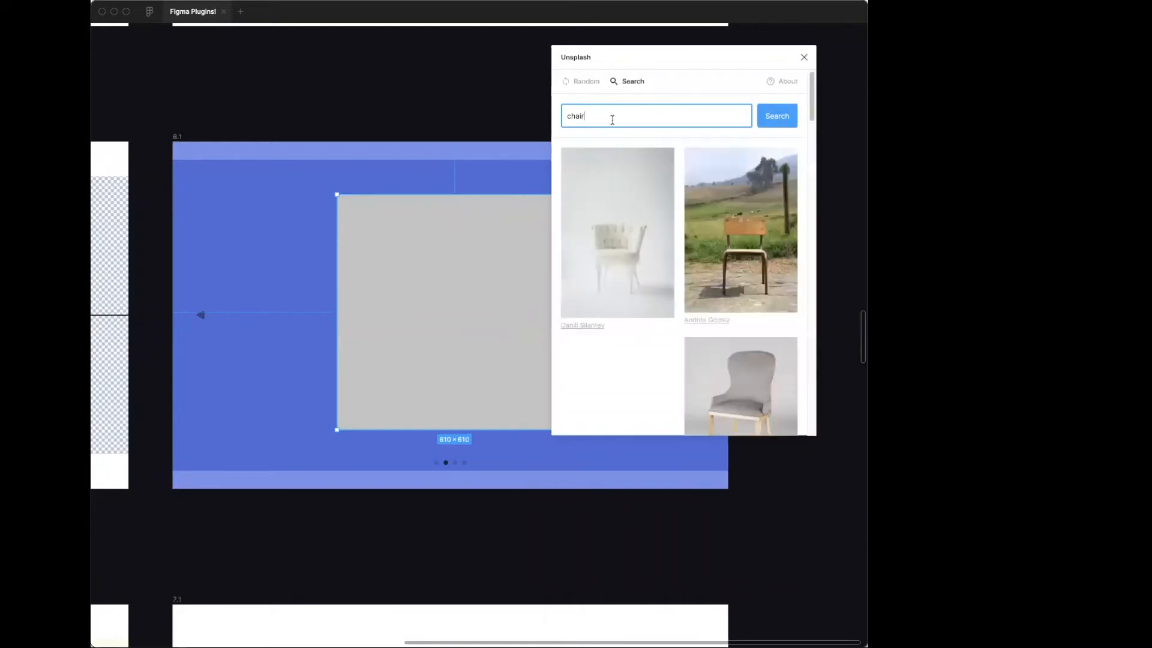
scroll(696, 290, down, 10)
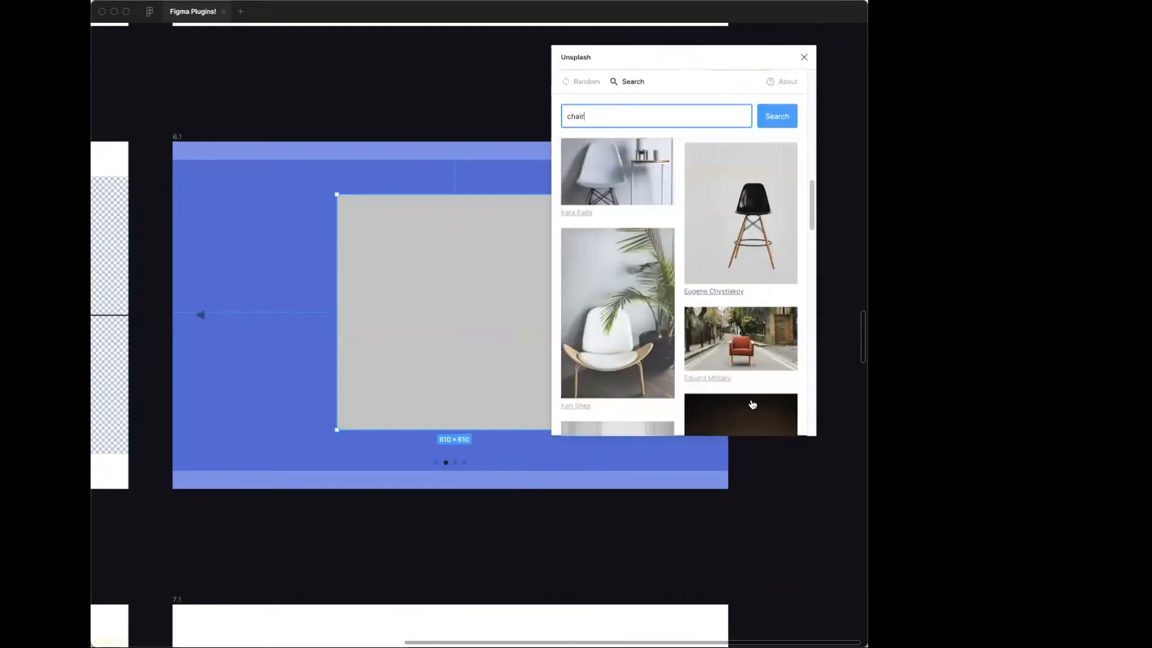
scroll(749, 240, up, 3)
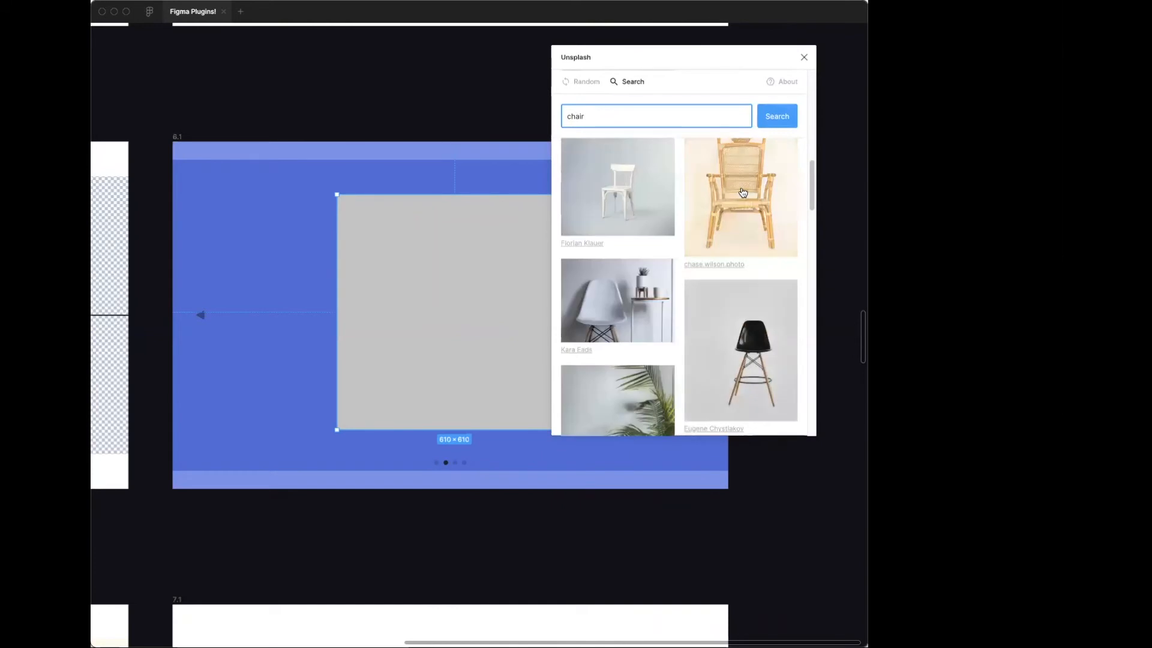
click(748, 225)
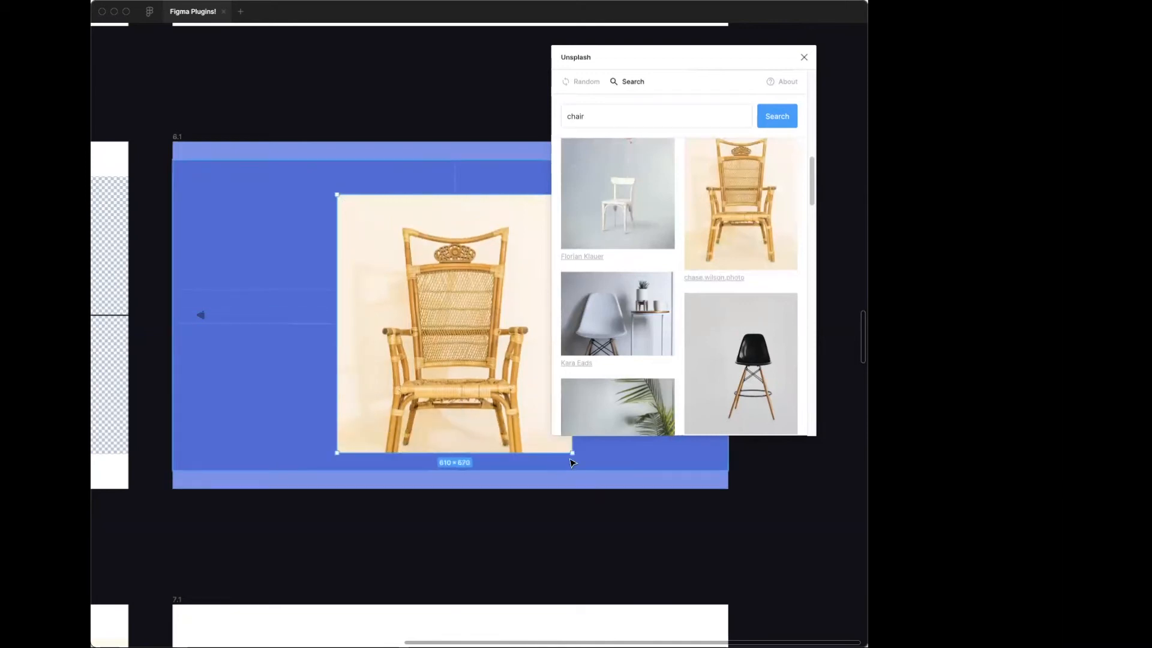
Resize the chair rectangle to 410 × 610 and remove the photo's background with Remove BG
drag(484, 368, 448, 432)
right_click(437, 288)
click(414, 267)
right_click(418, 257)
mouse_move(444, 485)
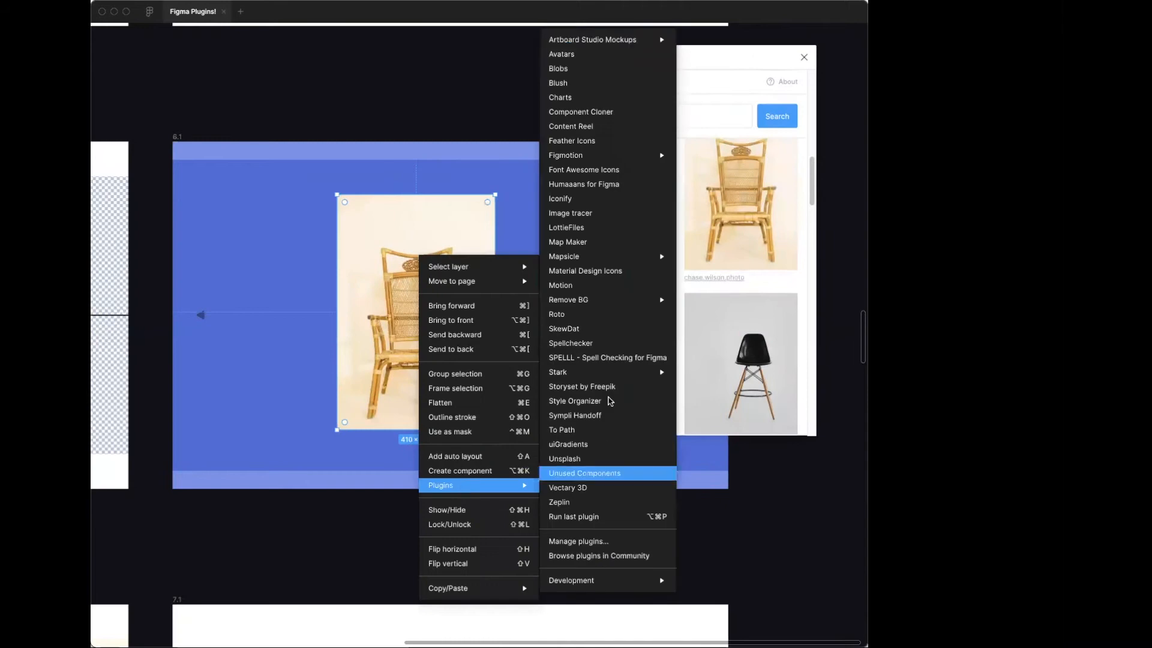
mouse_move(573, 300)
click(711, 306)
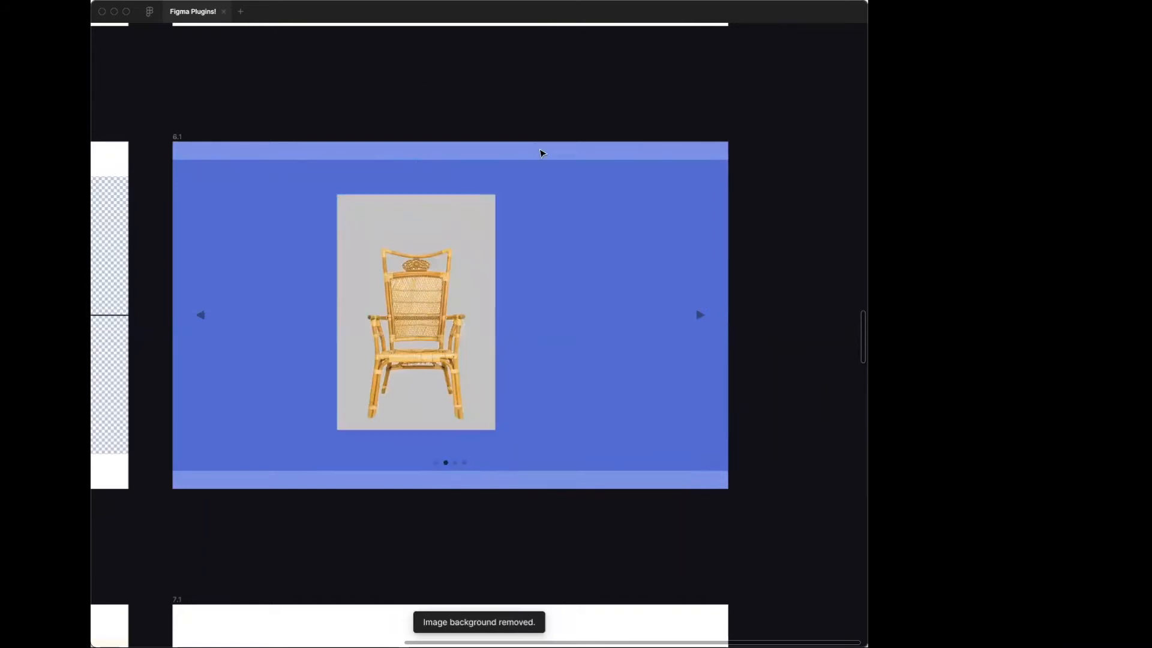
Show the hidden interface again with the chair rectangle still selected
scroll(437, 208, right, 2)
right_click(407, 113)
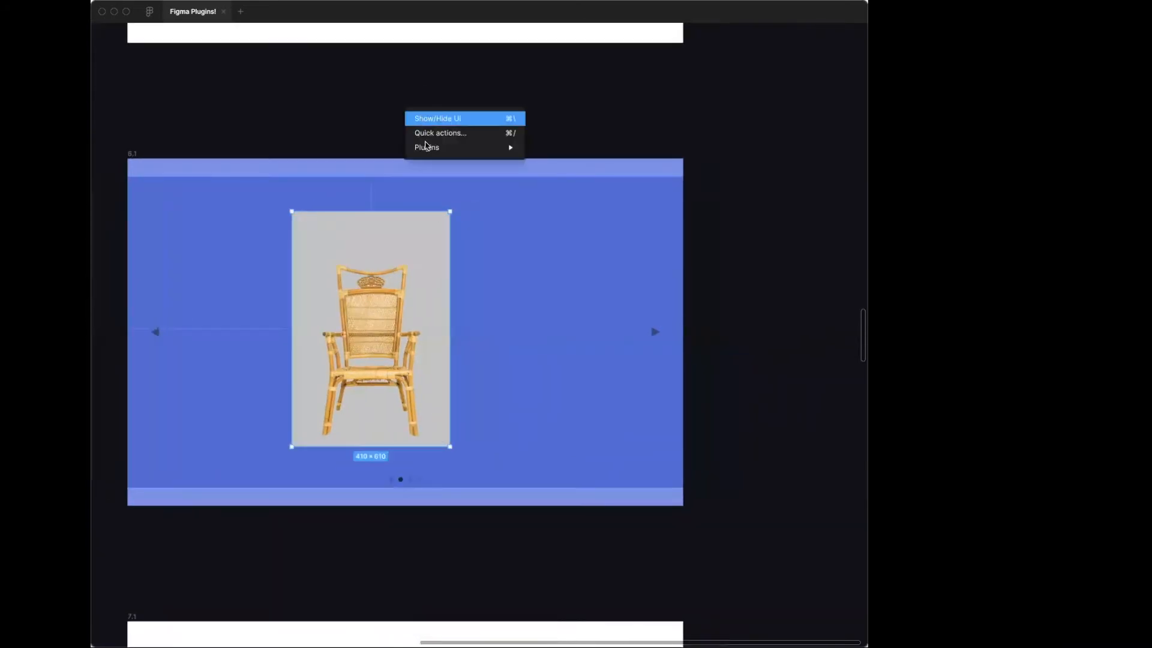
mouse_move(426, 147)
key(super+backslash)
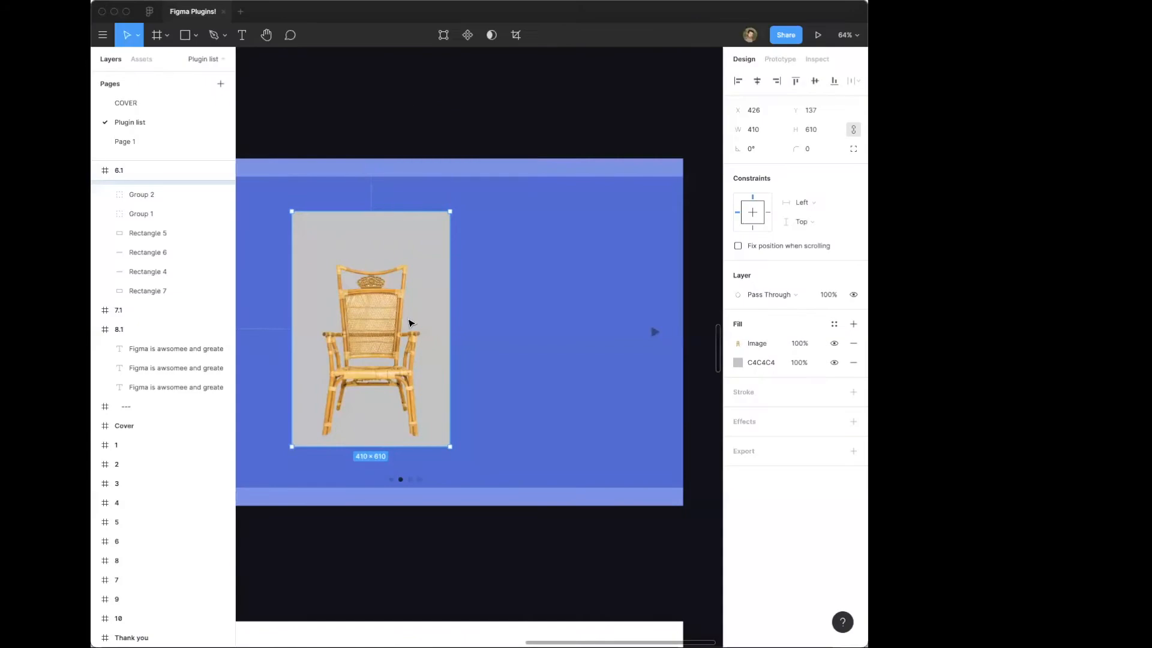
Remove the C4C4C4 fill beneath the chair image and deselect the rectangle
click(853, 362)
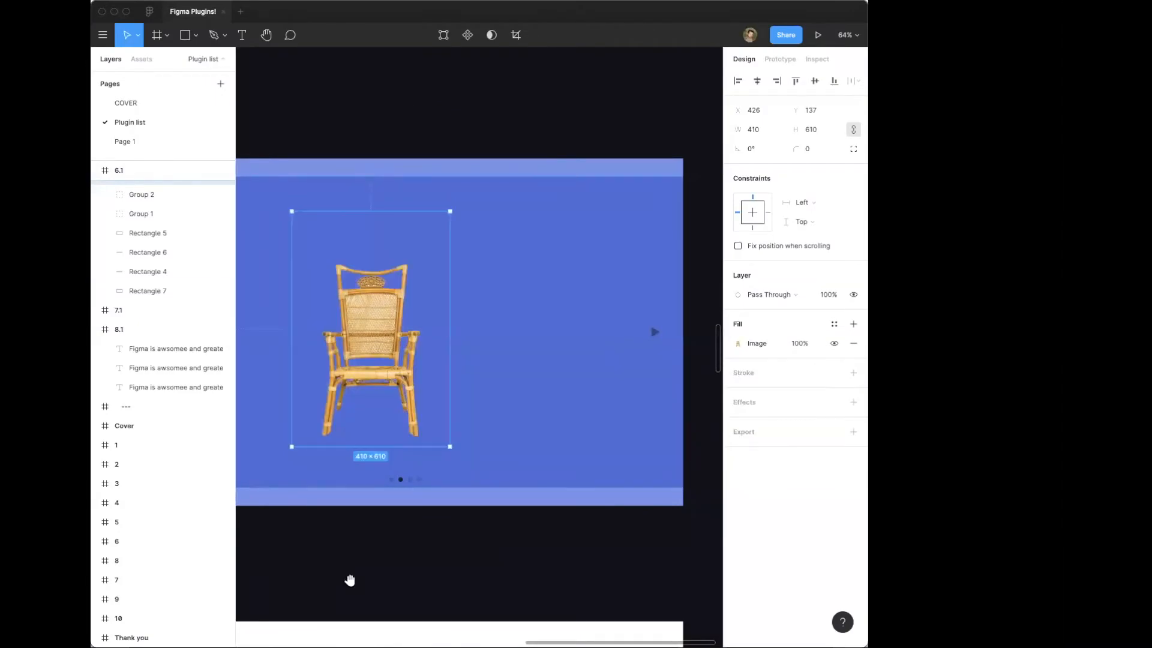
click(370, 540)
drag(403, 538, 469, 538)
scroll(472, 537, left, 3)
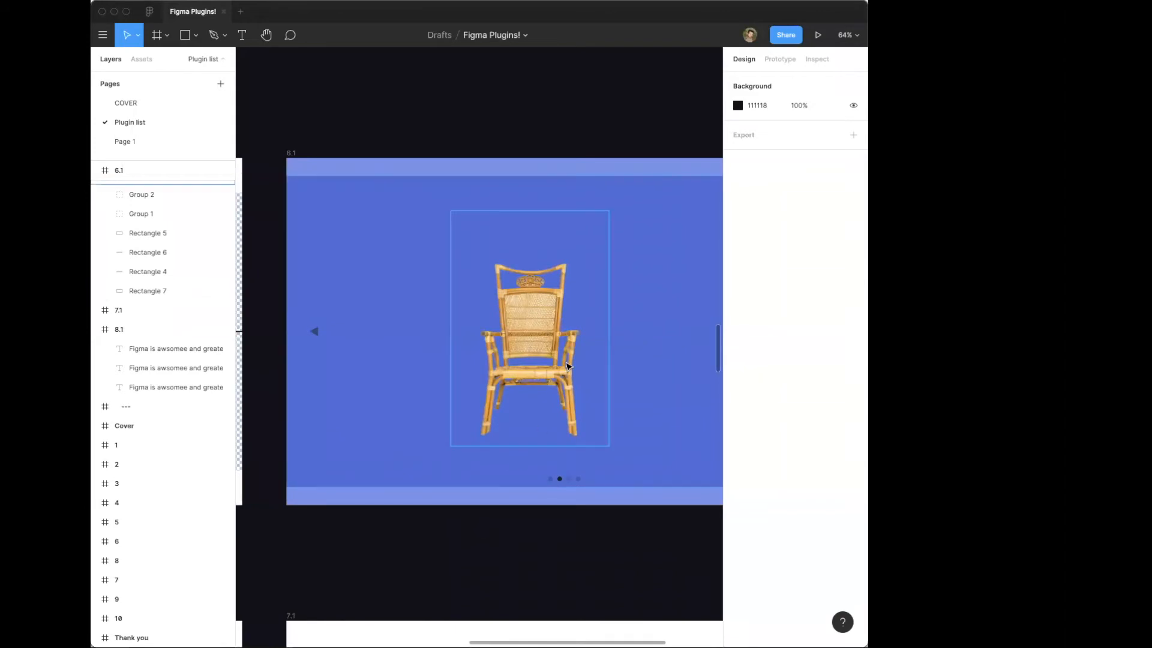
Select the Mapsicle frame 7 and zoom to it
drag(507, 345, 466, 148)
scroll(480, 336, right, 3)
click(466, 147)
drag(429, 456, 568, 381)
drag(263, 368, 450, 275)
key(shift+2)
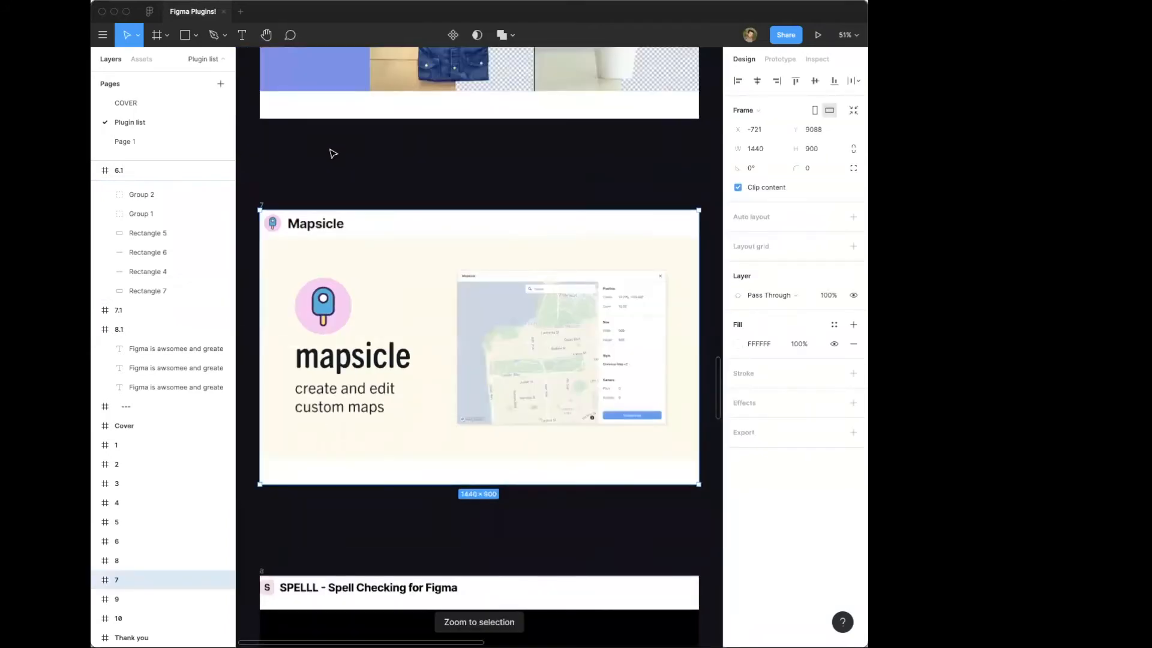
Hide the interface and fit the whole Mapsicle frame in the view
right_click(348, 146)
click(358, 153)
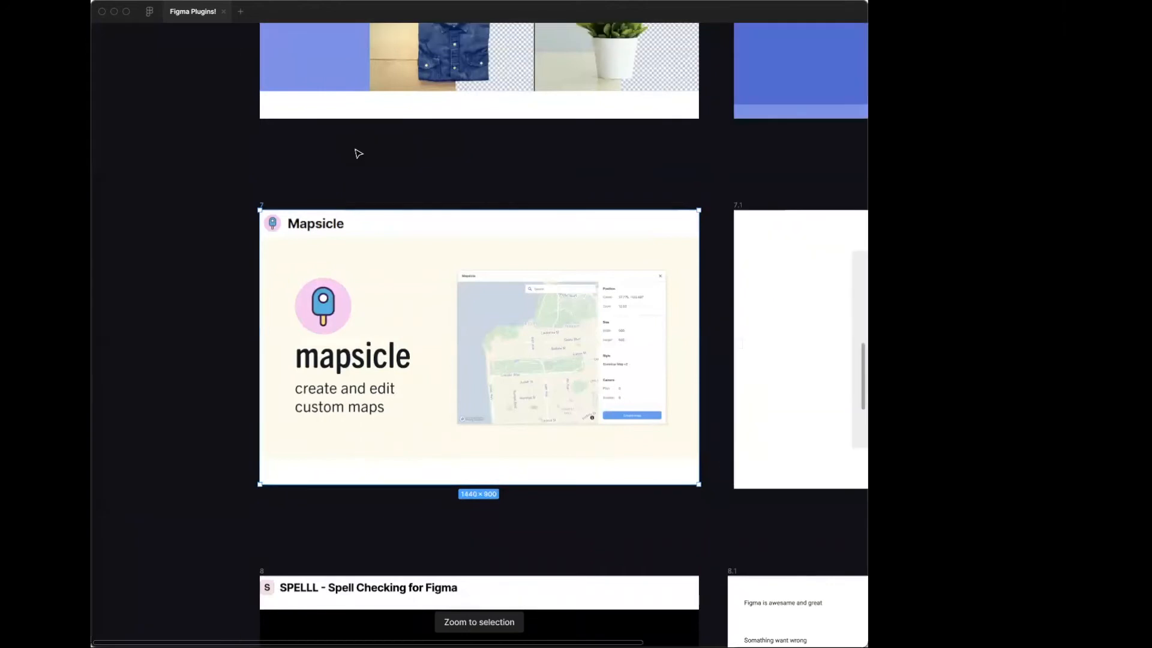
key(shift+2)
scroll(416, 250, down, 5)
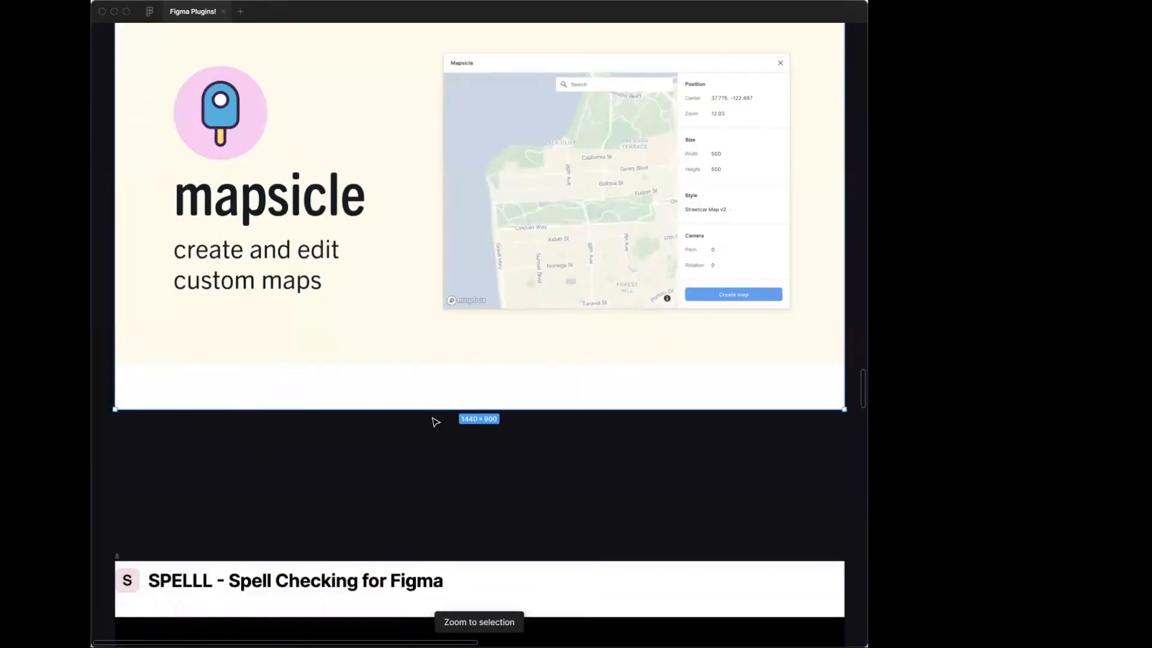
scroll(435, 422, up, 3)
Open the Mapsicle plugin from the Mapsicle frame and look over the neighbouring frame 7.1
right_click(366, 87)
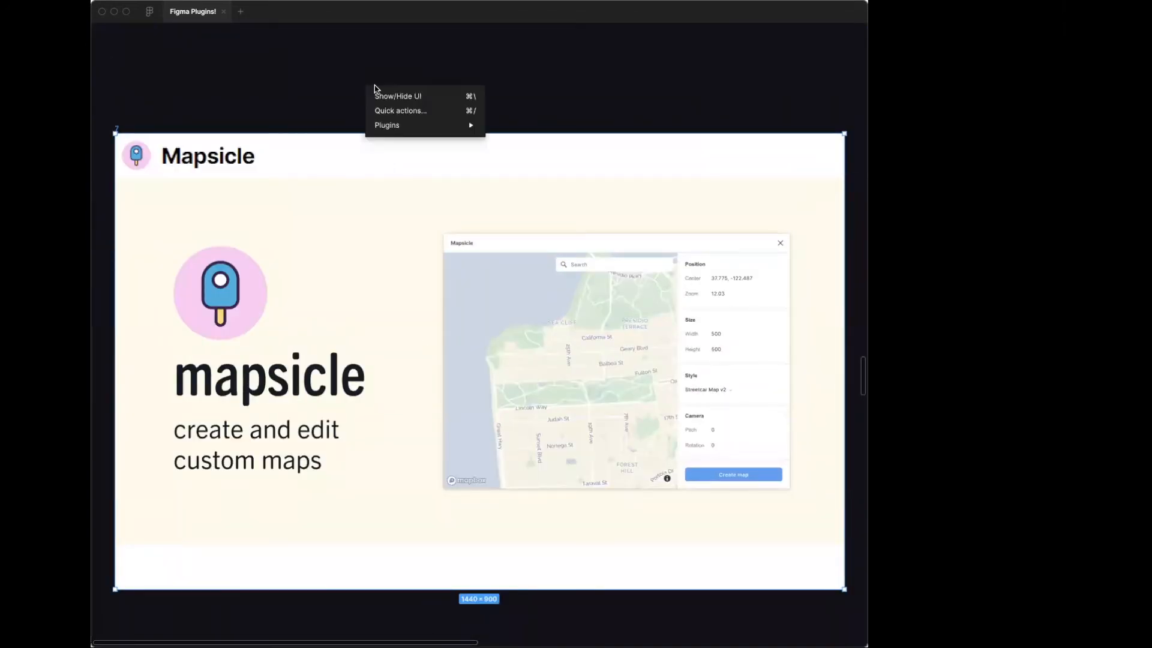
mouse_move(396, 124)
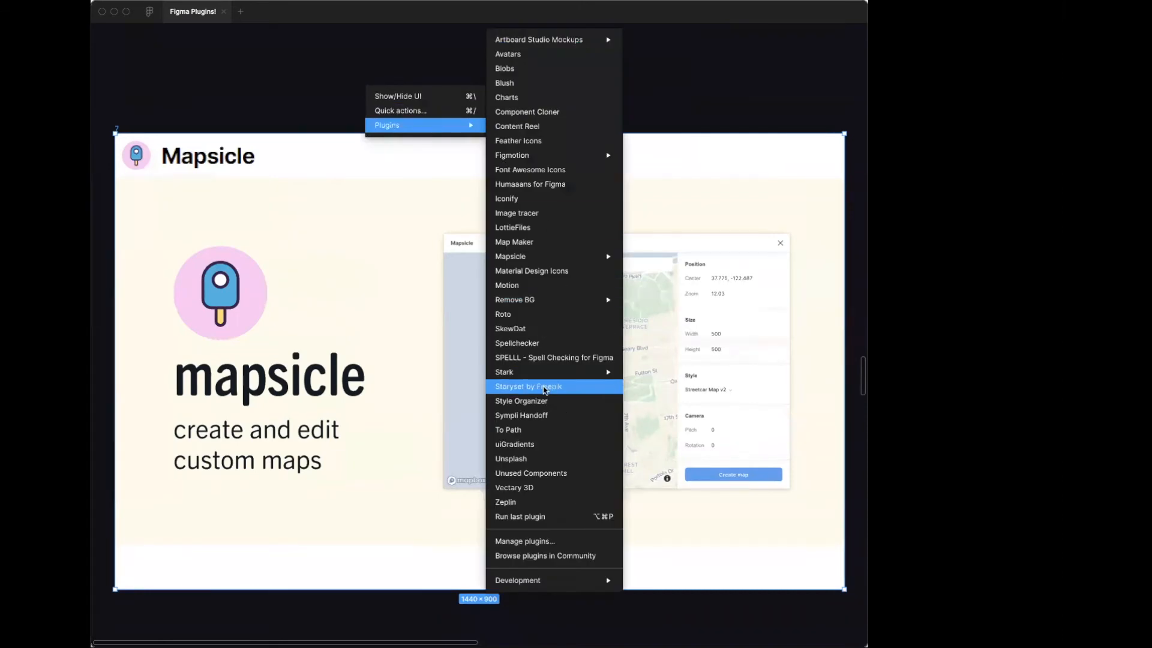
mouse_move(528, 256)
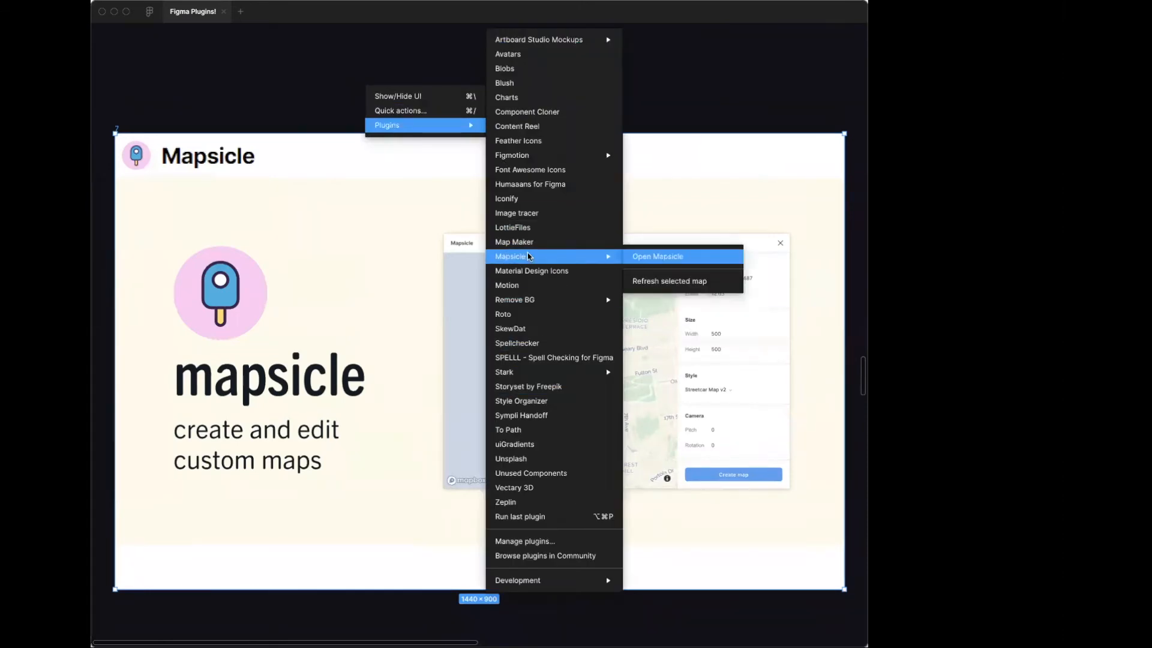
click(653, 256)
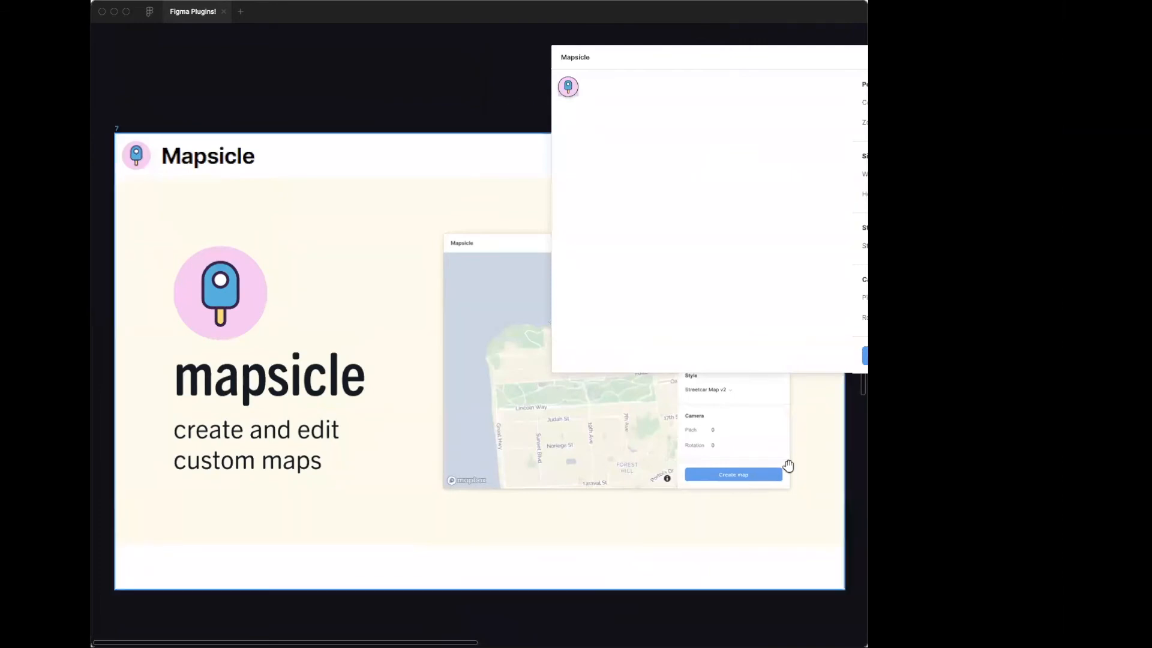
scroll(508, 440, right, 2)
scroll(507, 440, right, 10)
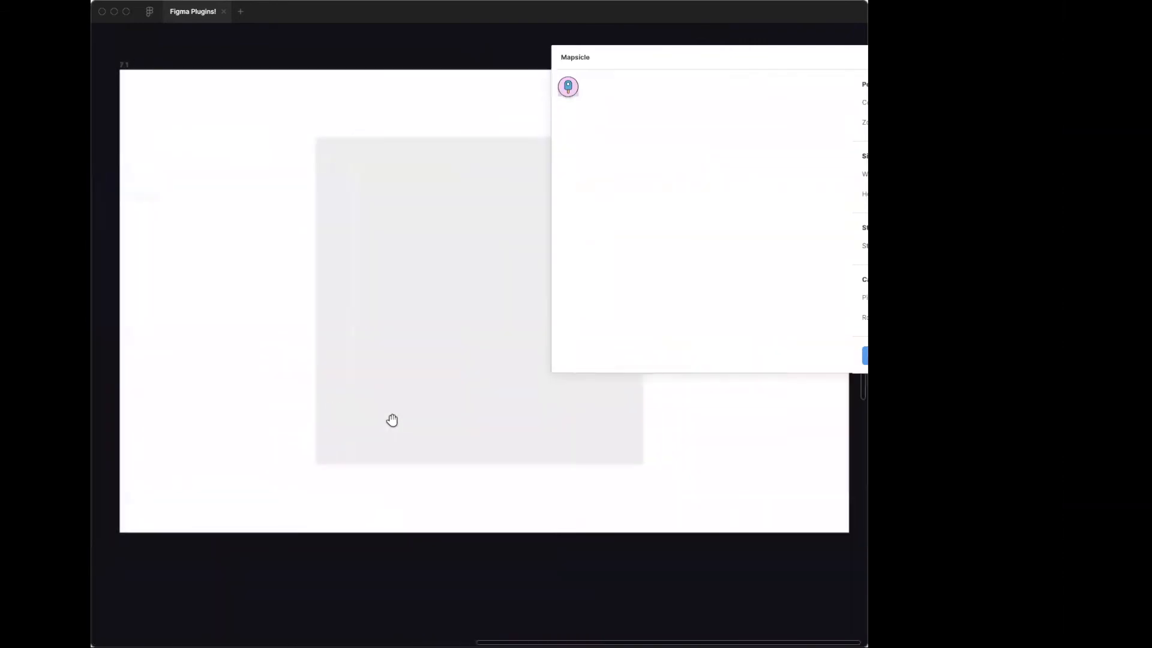
scroll(390, 419, left, 3)
scroll(484, 404, left, 10)
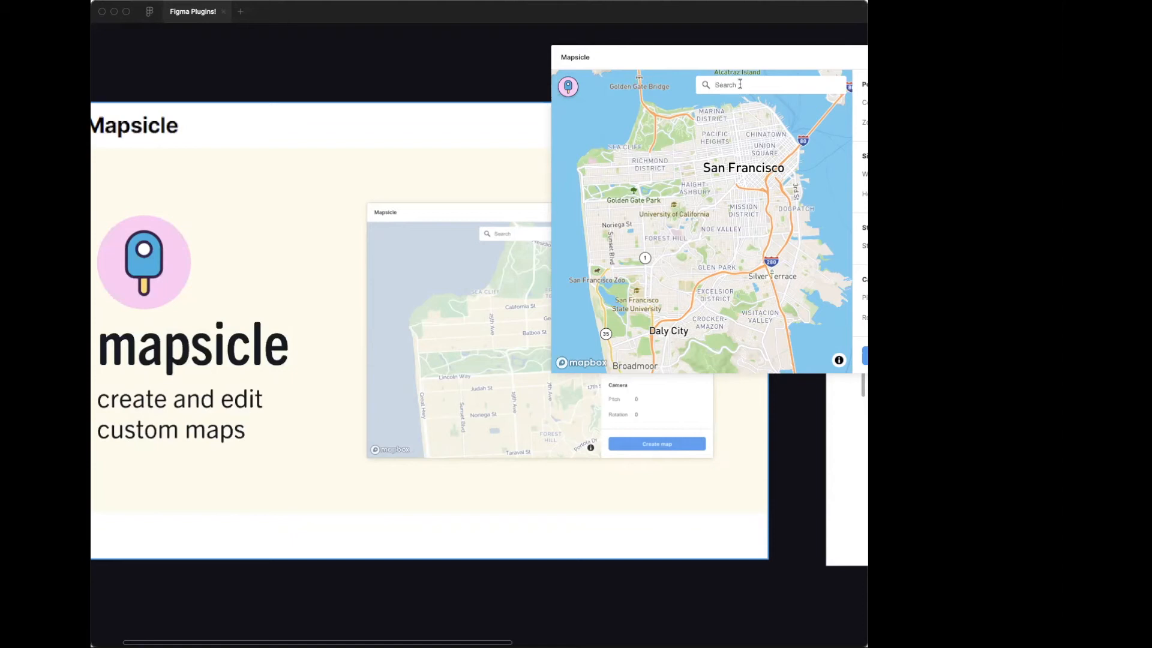
Select the 647 × 647 grey square in frame 7.1, search Mapsicle for "Fort kochi" and choose Fort Kochi Beach
scroll(228, 205, down, 5)
scroll(412, 180, up, 2)
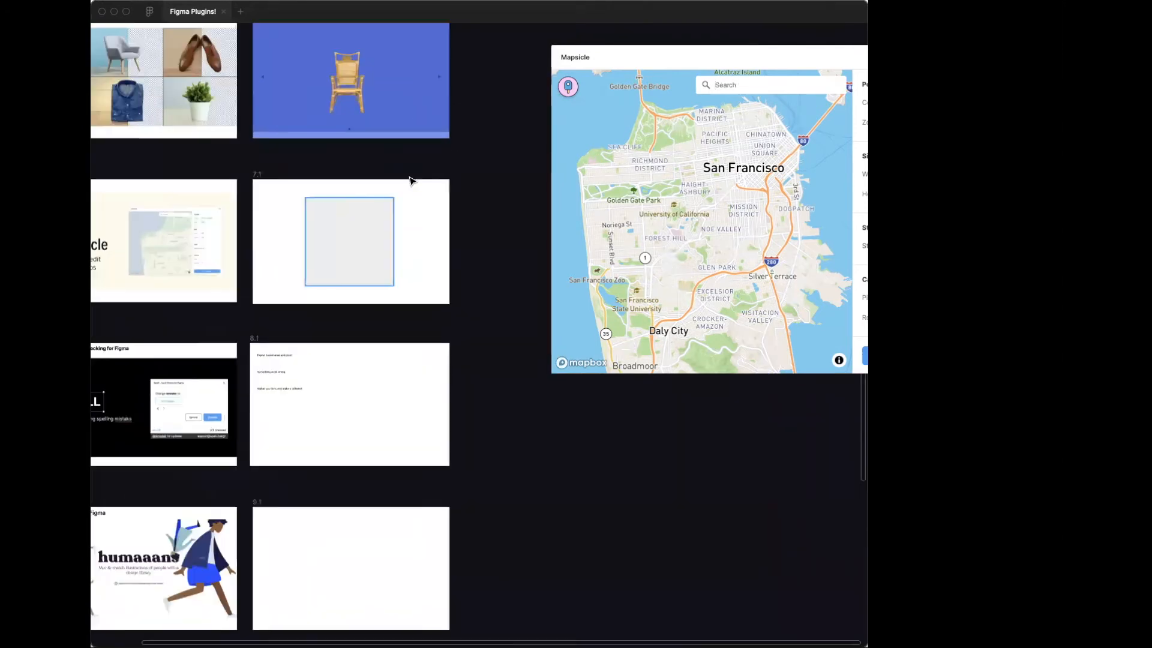
scroll(412, 179, up, 2)
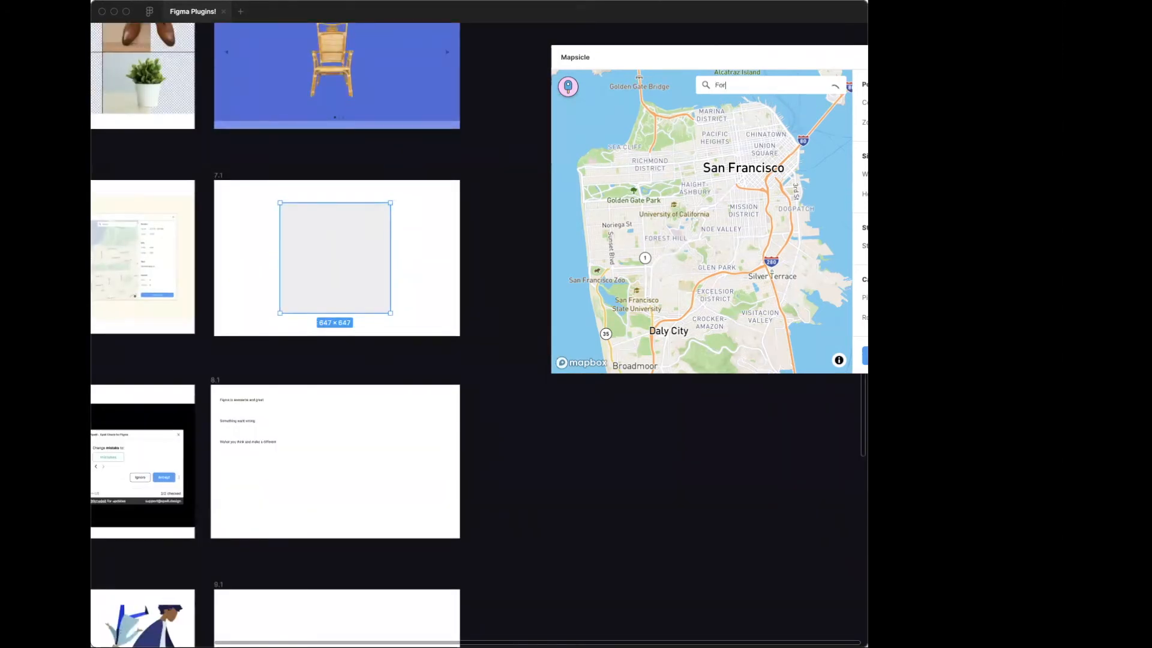
text(t kochi)
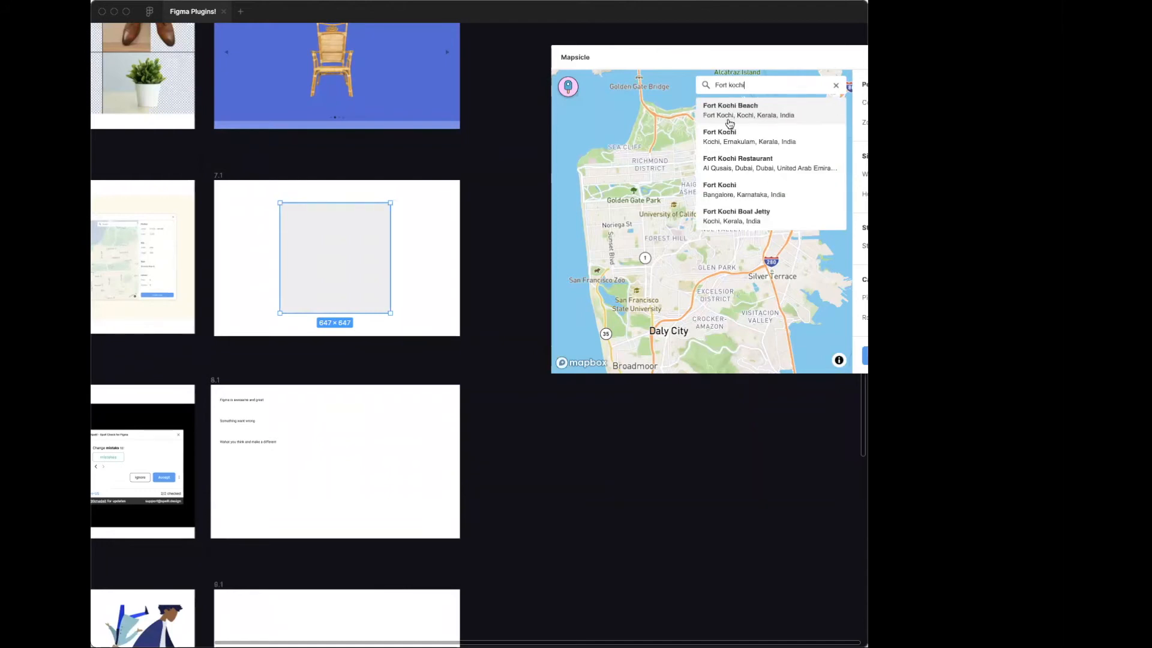
click(740, 113)
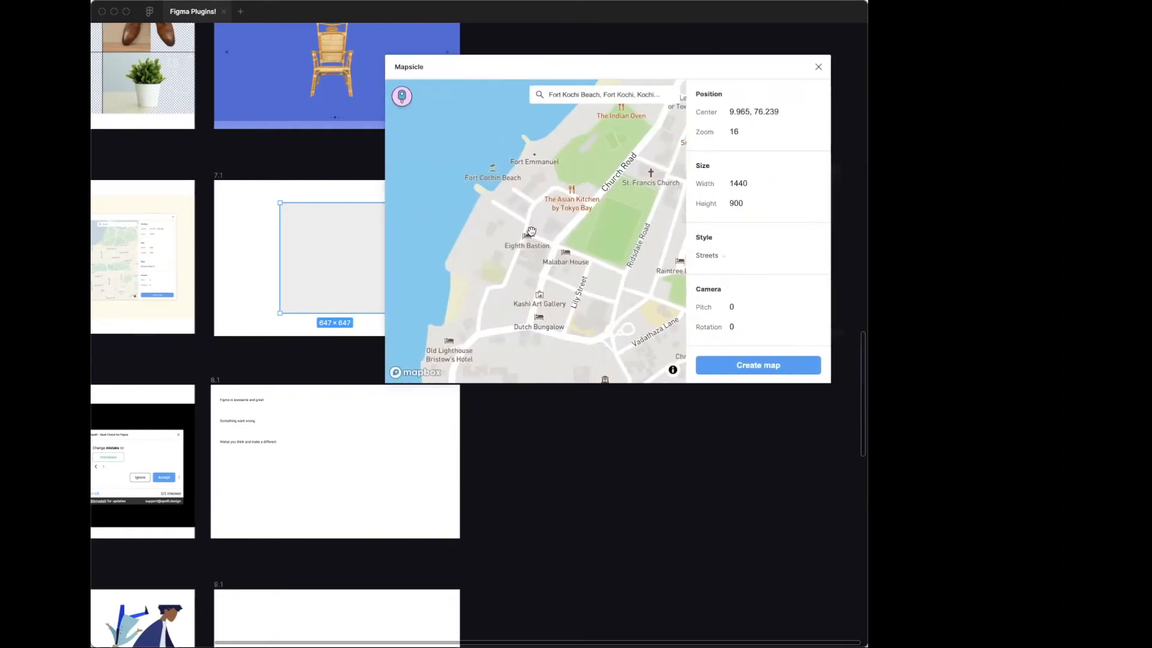
Adjust the Mapsicle preview around Kochi to a zoom of 14.11 centred on 9.957, 76.25
drag(604, 167, 514, 227)
scroll(546, 236, down, 2)
scroll(545, 208, down, 3)
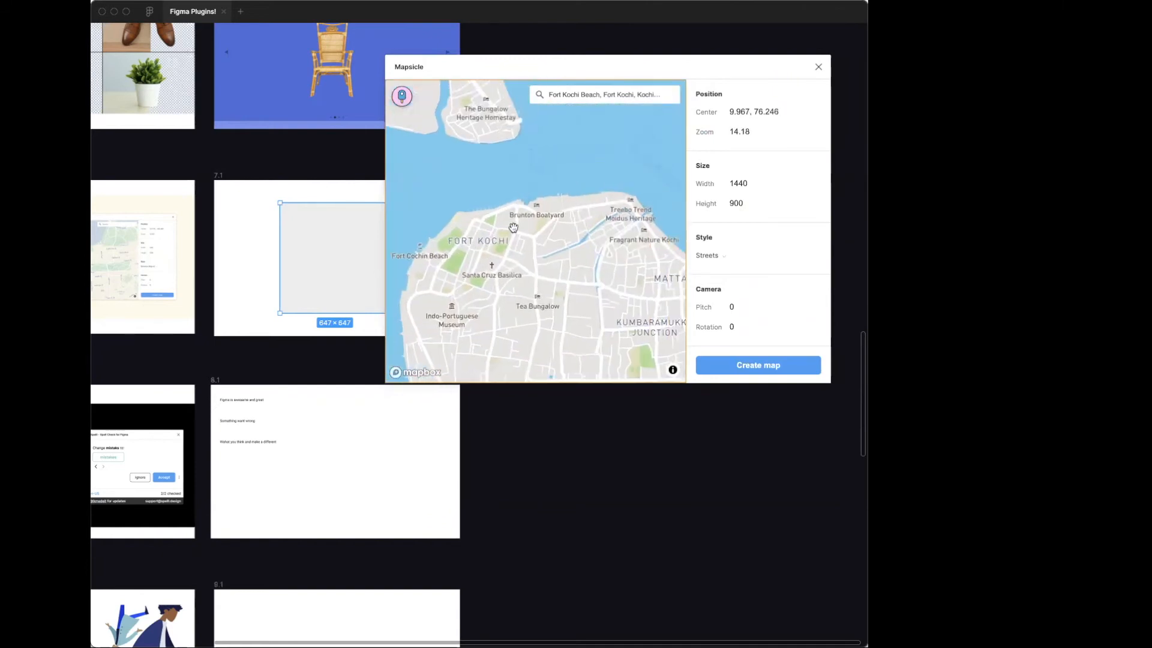
scroll(514, 227, down, 5)
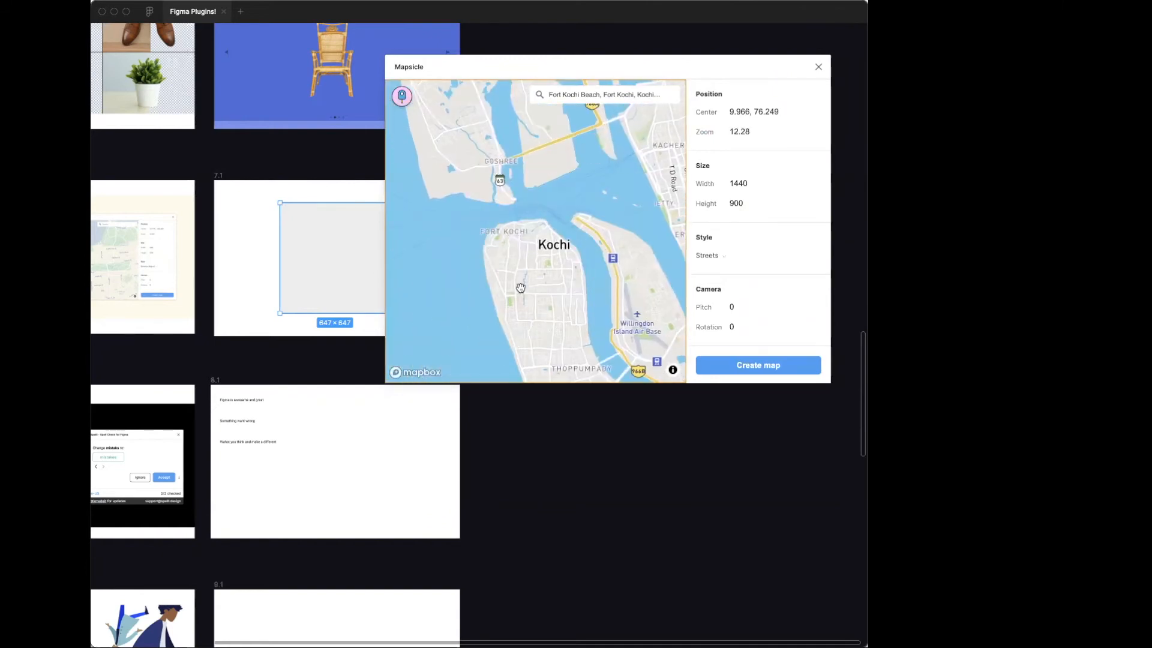
drag(521, 288, 519, 180)
scroll(519, 180, up, 5)
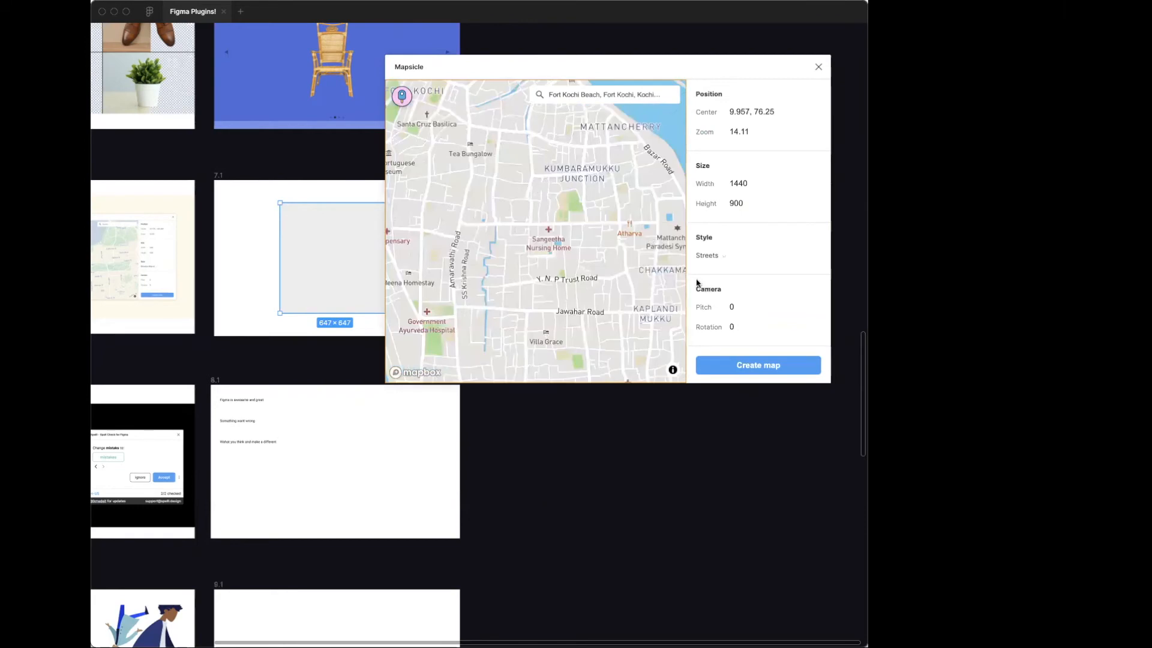
Try the Outdoors, Light, Dark, Satellite and Satellite + Streets styles on the Mapsicle map
click(710, 257)
click(718, 273)
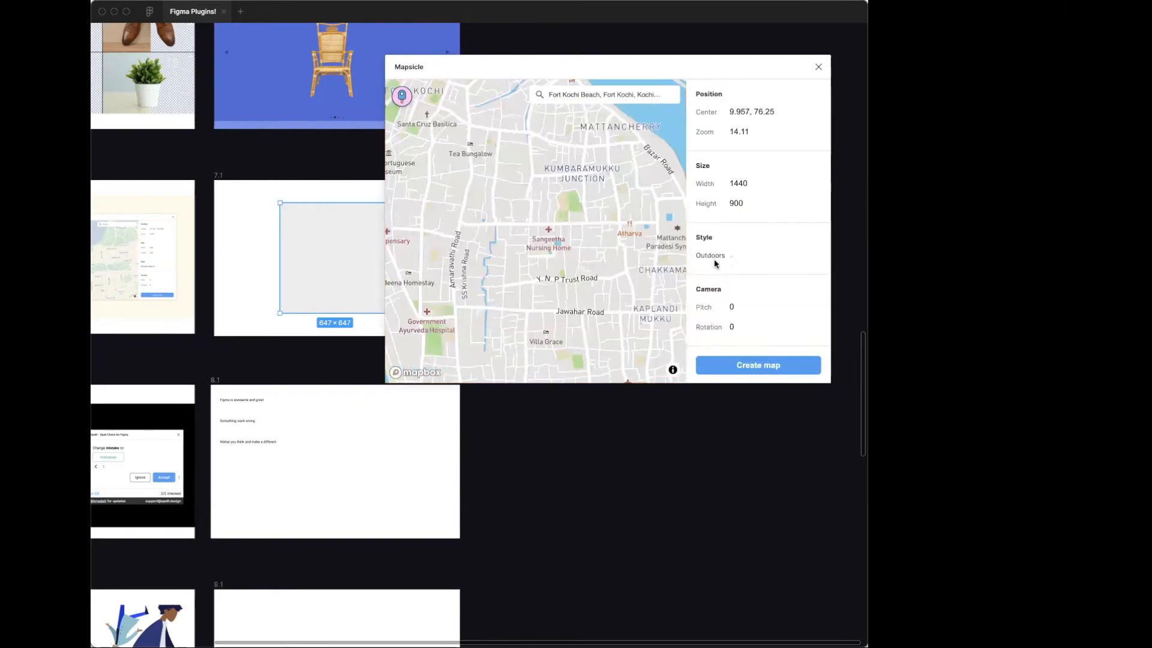
click(717, 256)
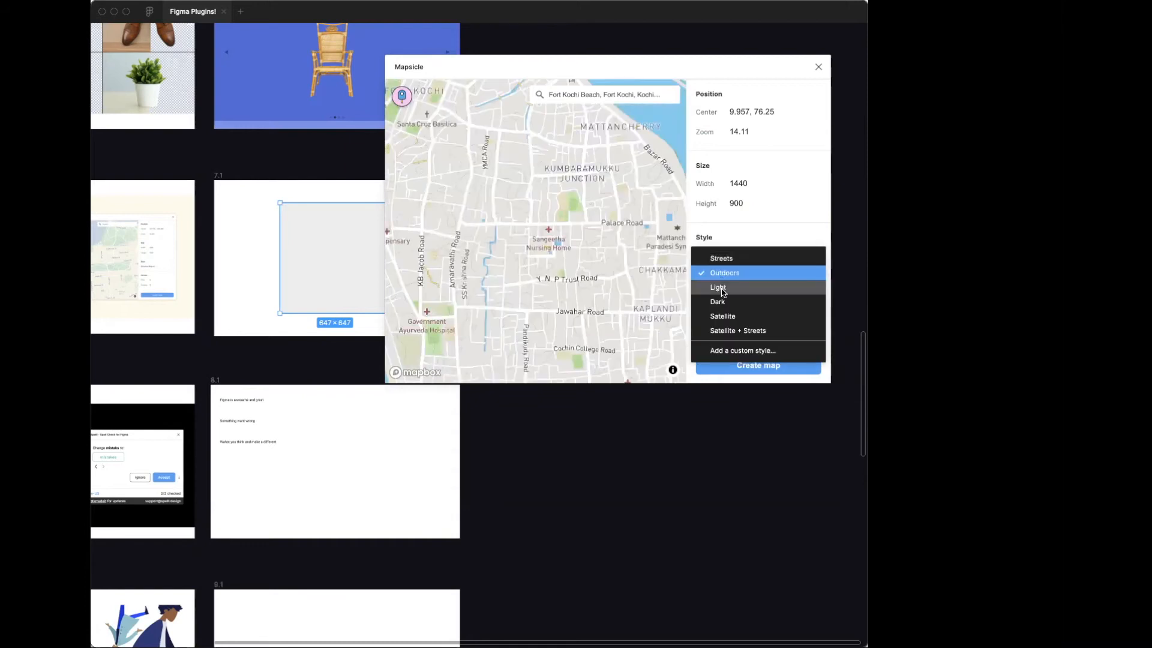
click(722, 293)
click(716, 260)
click(723, 303)
click(715, 259)
click(717, 314)
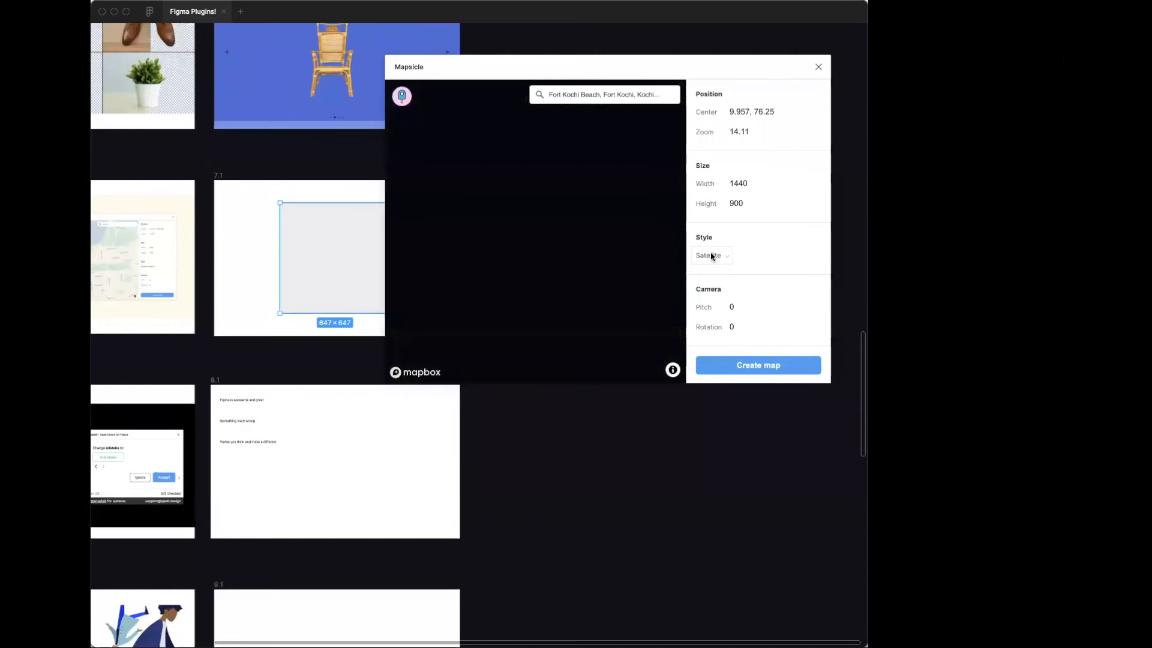
click(713, 257)
click(737, 331)
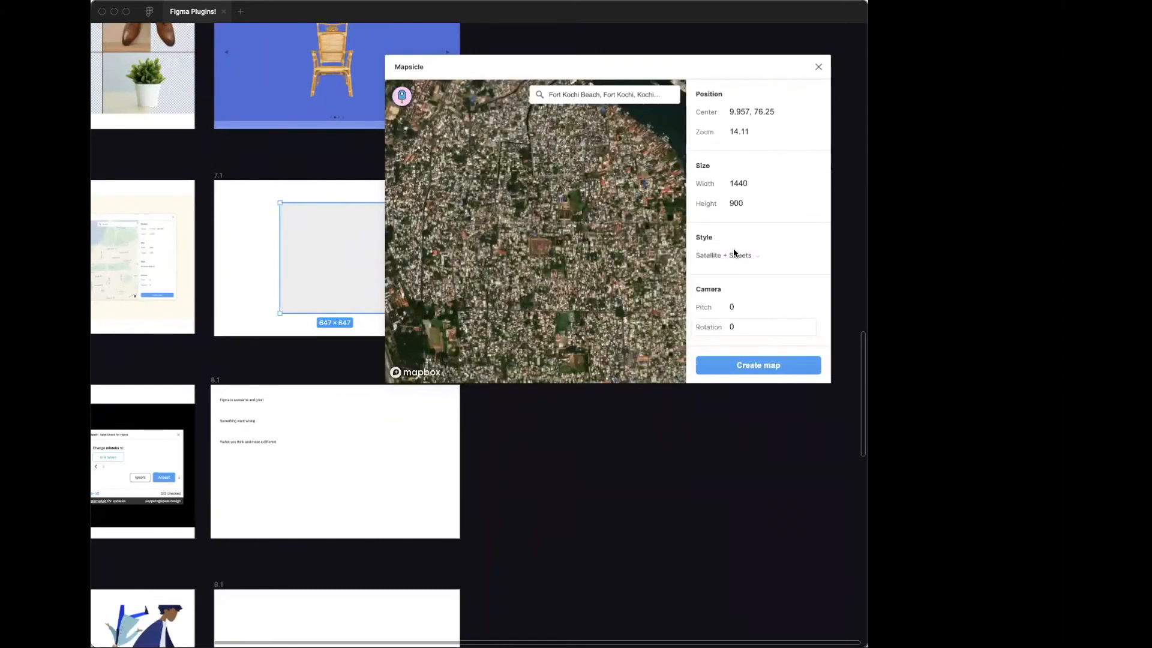
Recentre the map on Fort Kochi at 9.965, 76.242, set its style to Streets and try to create the map
drag(636, 259, 744, 366)
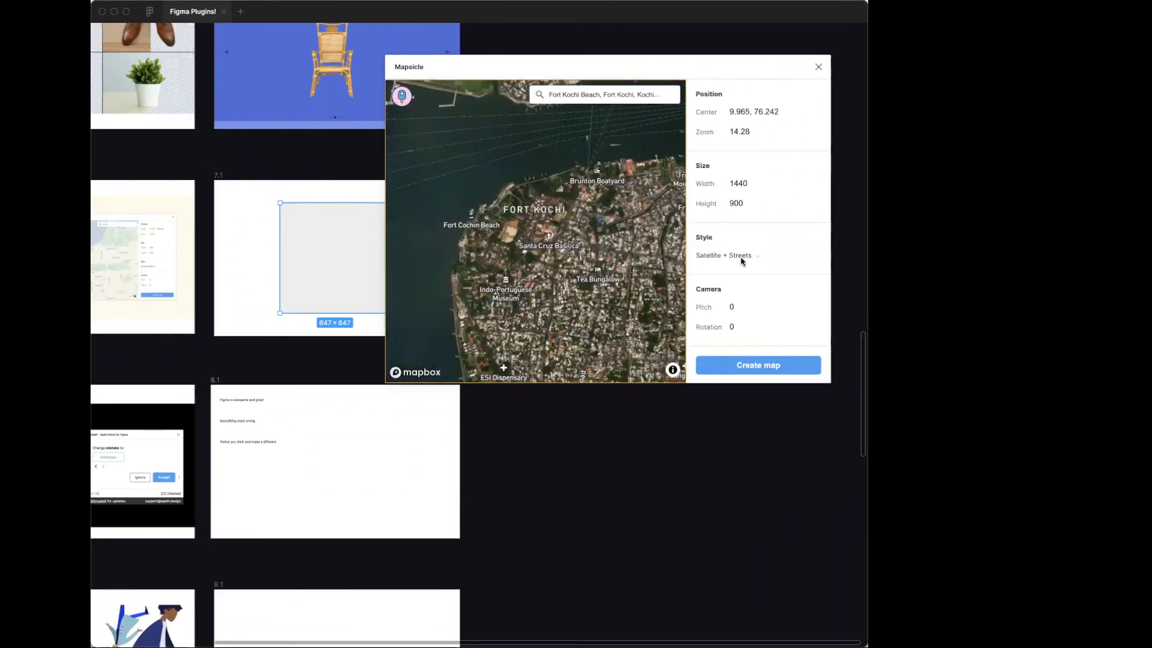
click(740, 257)
click(722, 259)
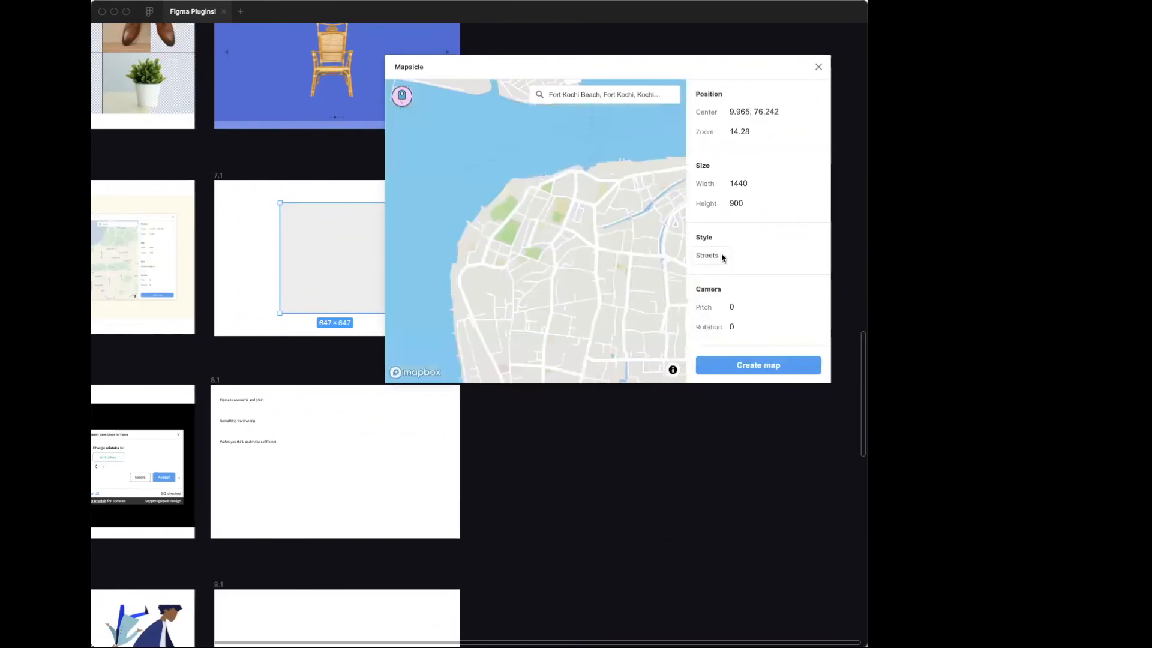
click(757, 366)
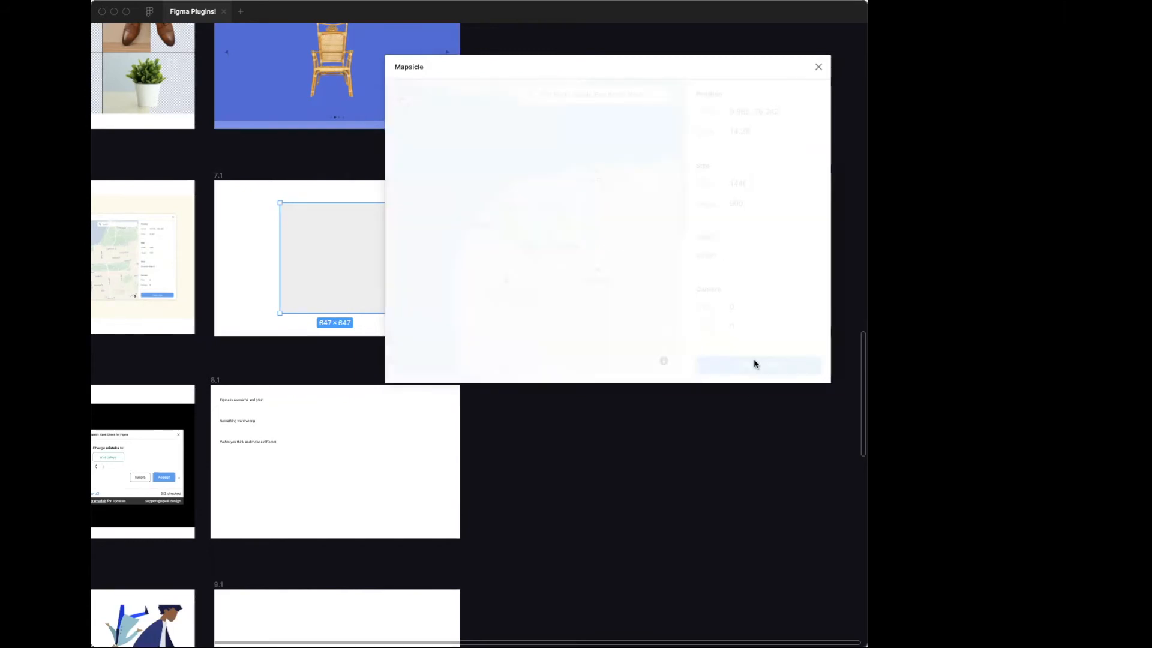
Zoom in on frame 7.1 and show the hidden interface again
scroll(331, 215, up, 5)
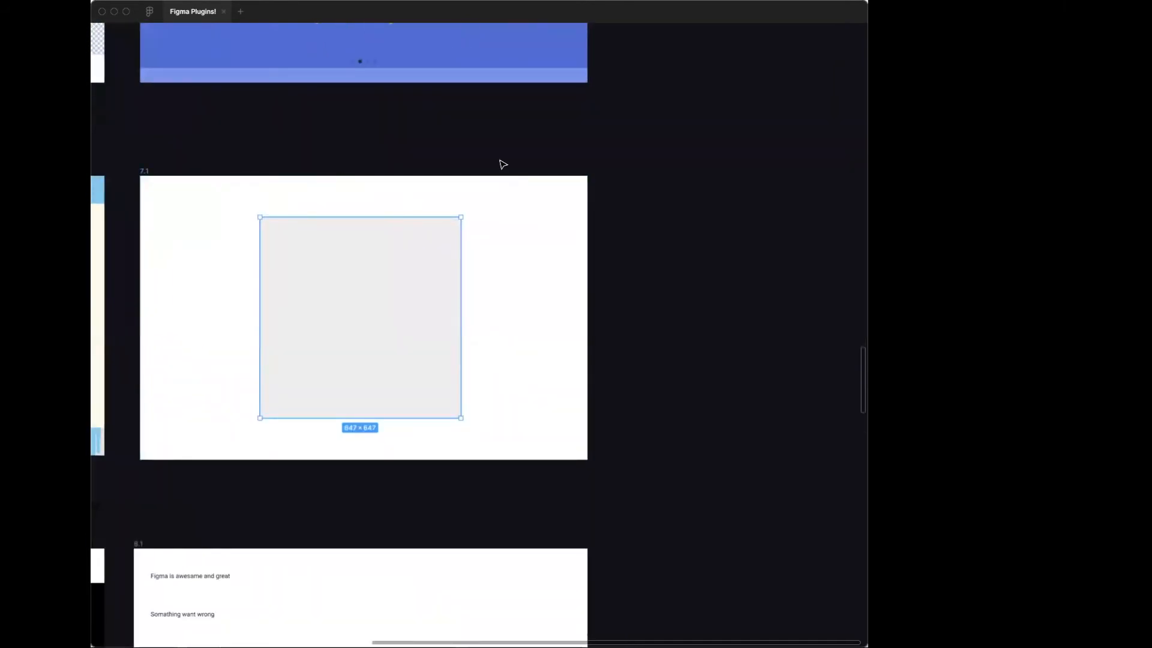
right_click(513, 140)
mouse_move(550, 182)
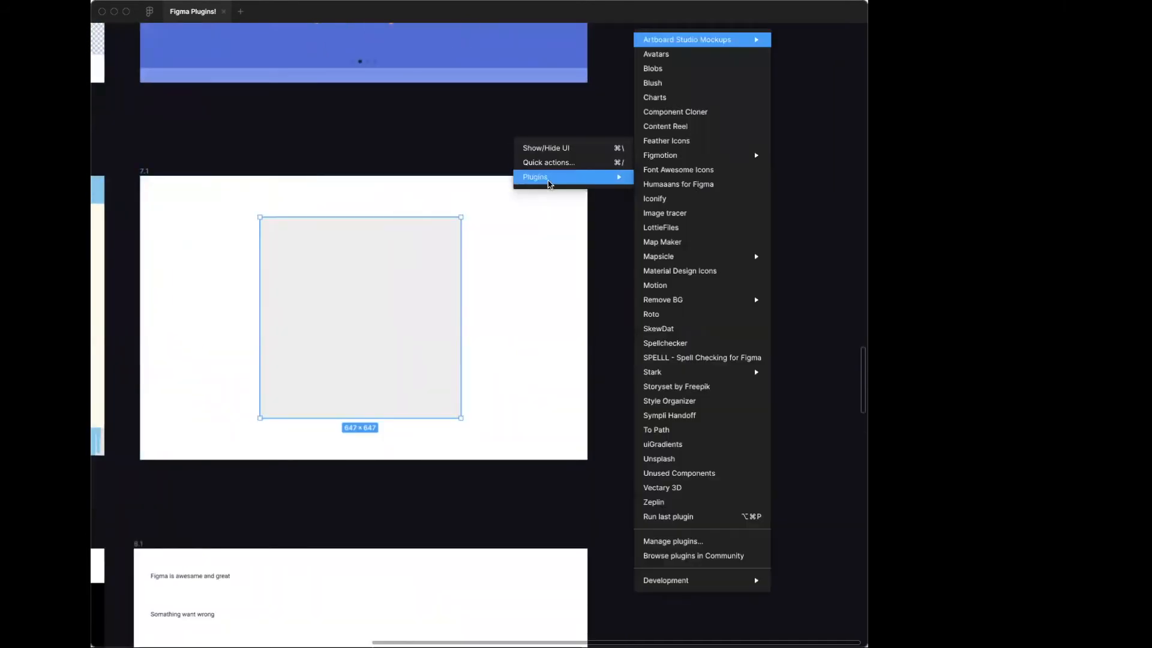
click(549, 156)
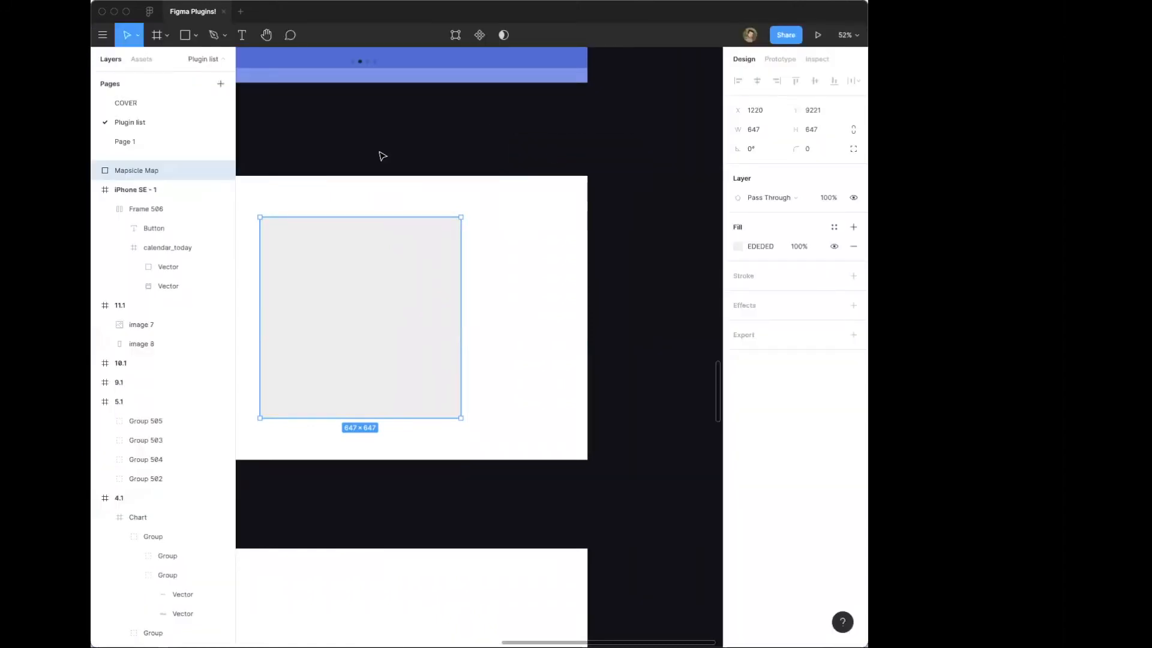
Delete the blank 647 × 647 square from frame 7.1 and draw a 566 × 566 rectangle in its place
scroll(293, 136, left, 5)
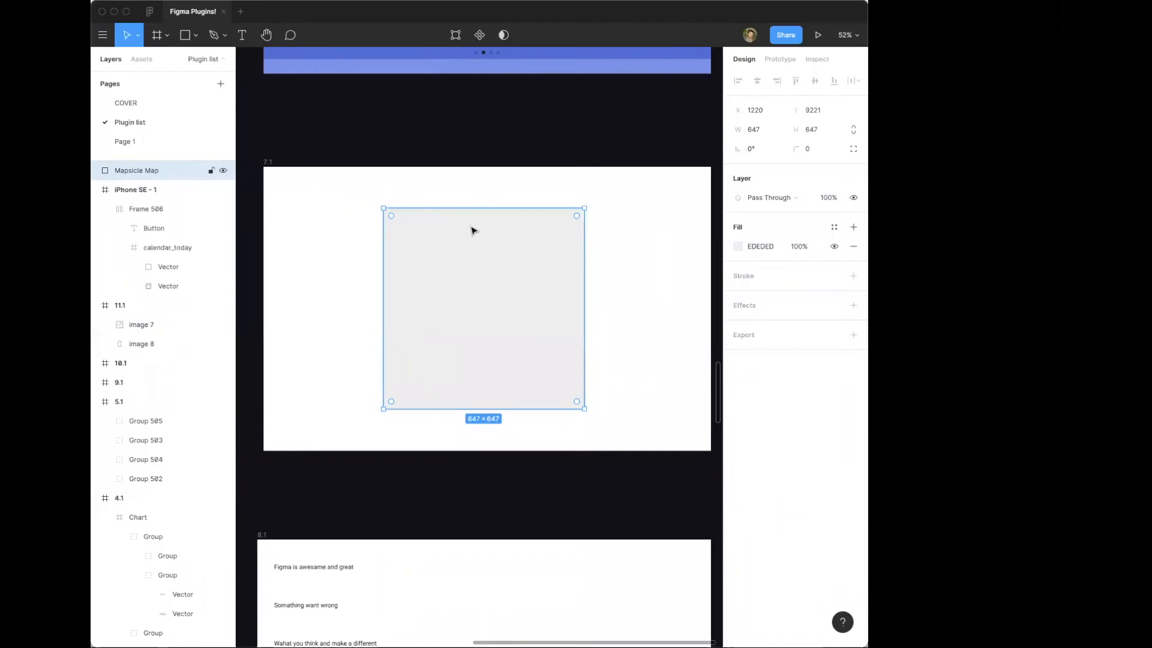
key(Delete)
mouse_move(389, 199)
mouse_down()
mouse_move(538, 363)
mouse_move(565, 375)
mouse_up()
Open Mapsicle for the new rectangle, search for "fort kochi" and choose Fort Kochi Beach
right_click(481, 245)
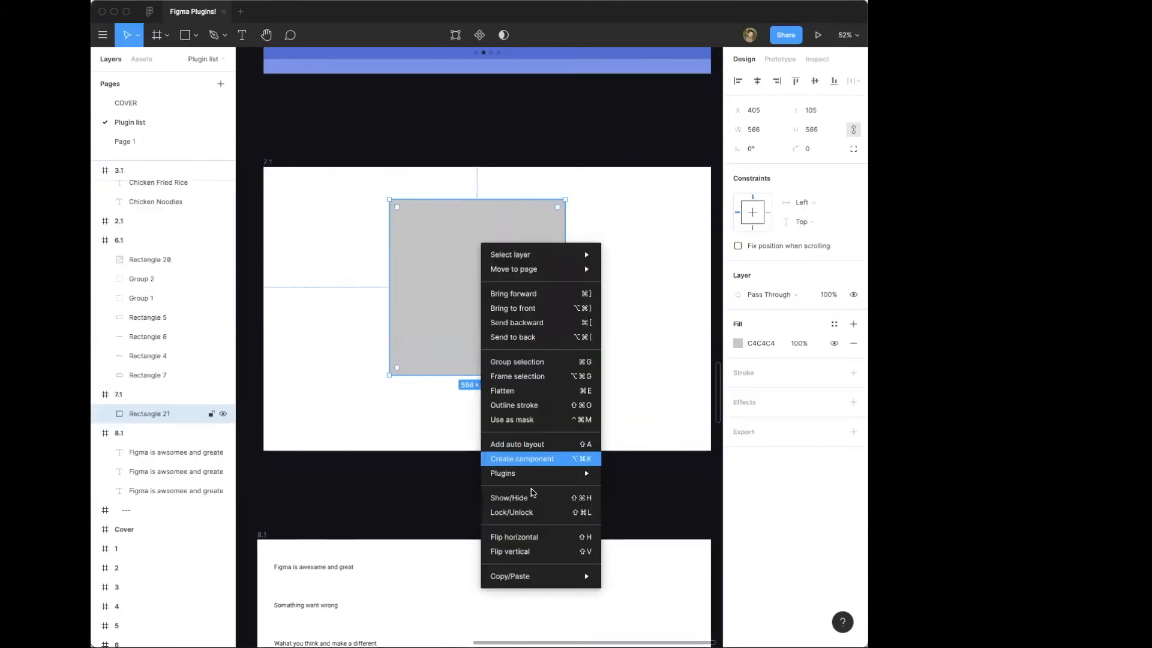
mouse_move(528, 474)
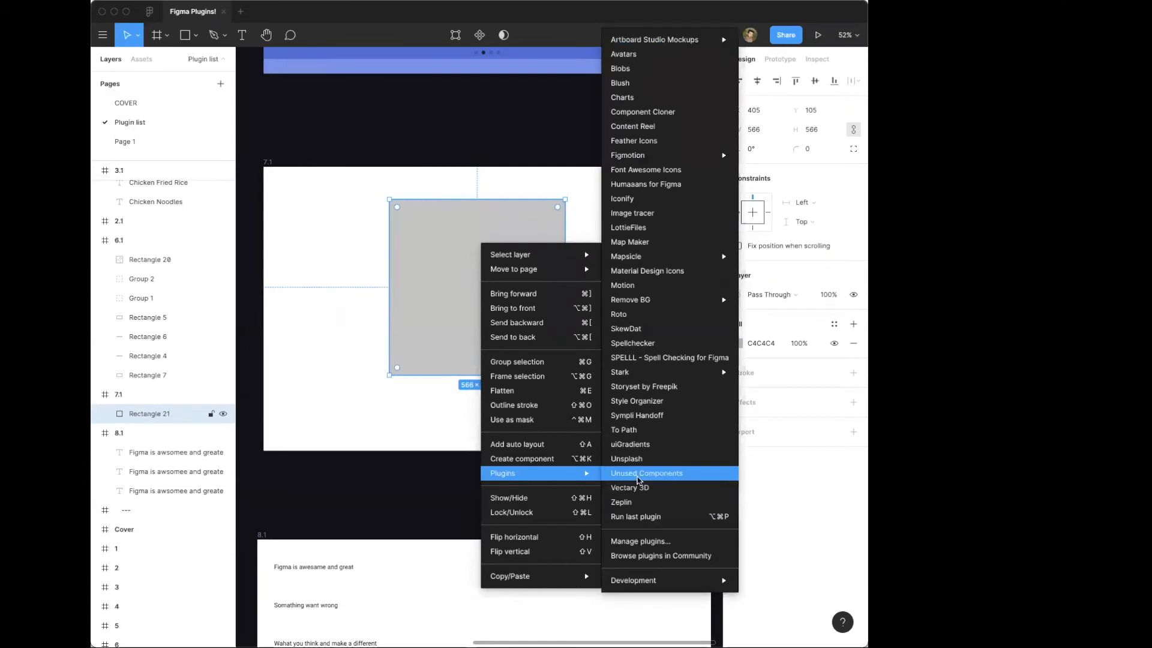
mouse_move(626, 259)
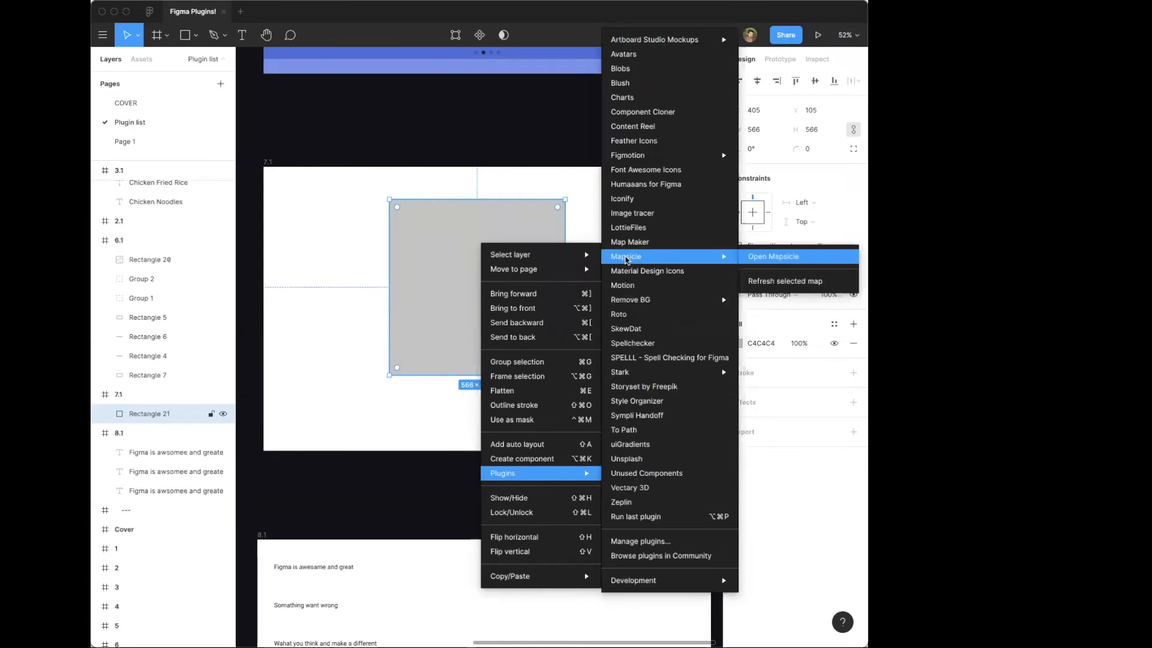
click(802, 258)
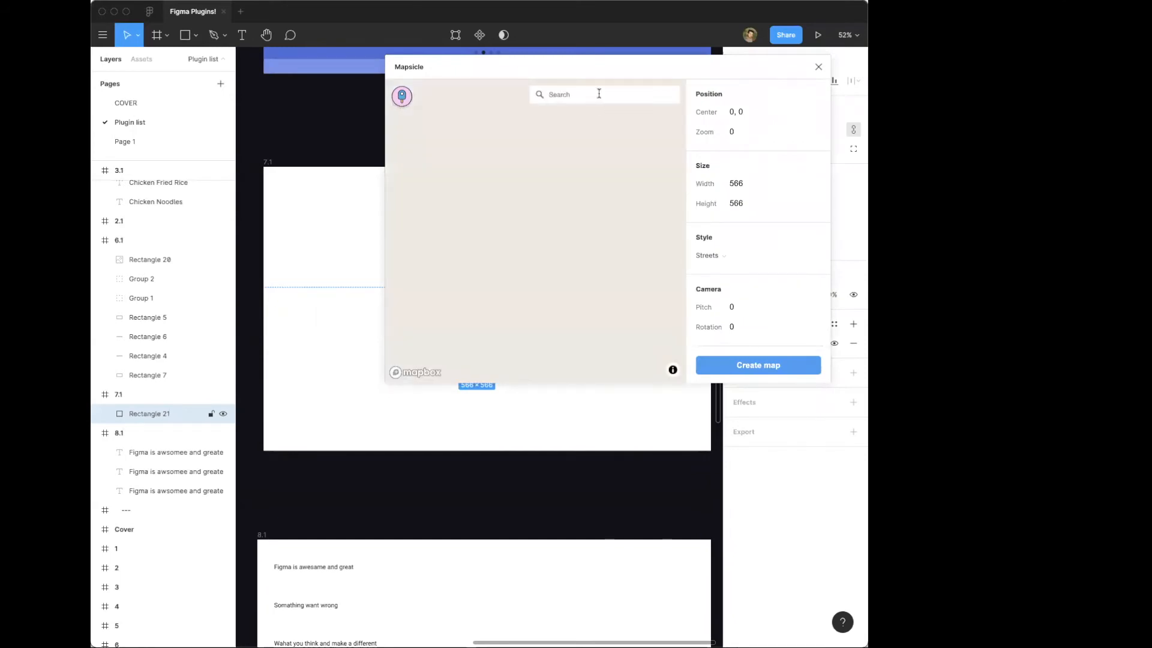
text(fort kochi)
click(570, 123)
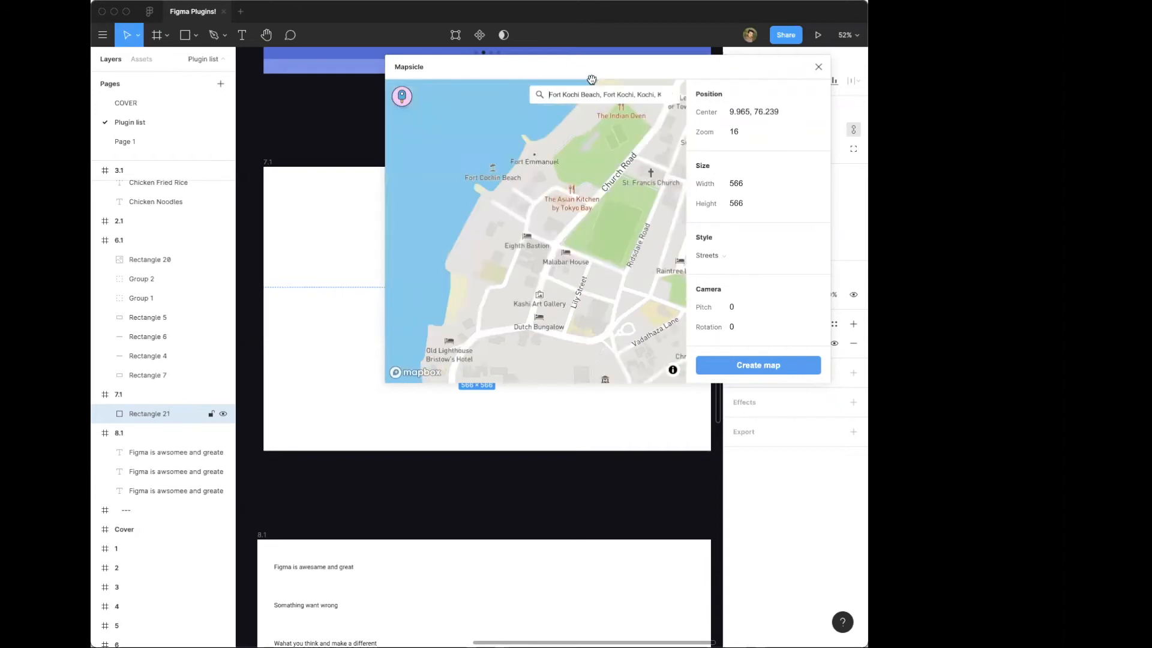
Create the map in the rectangle and enlarge it to 705 × 705
click(770, 365)
click(517, 278)
drag(565, 375, 608, 418)
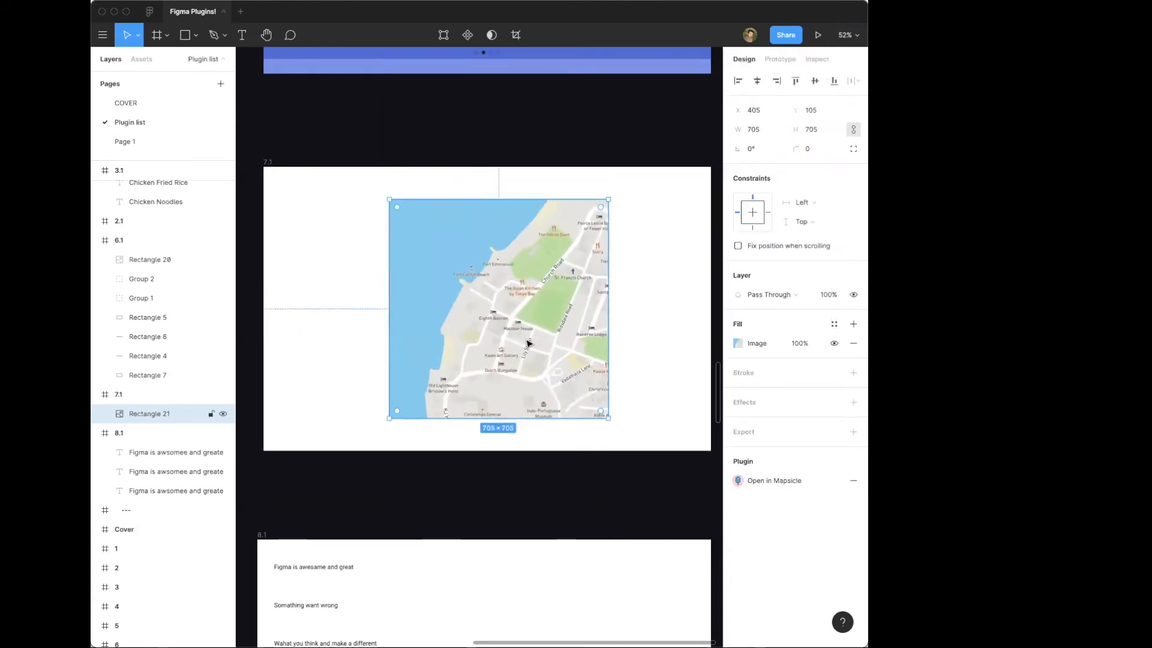
Move the map in frame 7.1 to X 320, Y 72 and reopen it in Mapsicle
drag(528, 344, 501, 333)
click(559, 144)
click(509, 231)
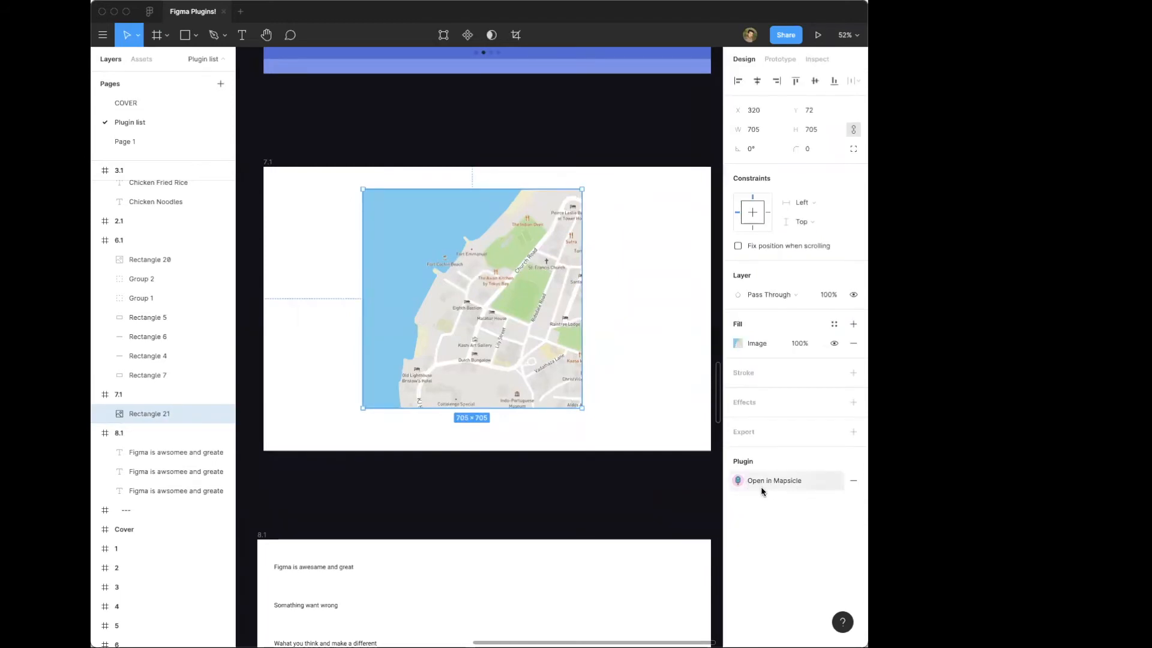
click(798, 482)
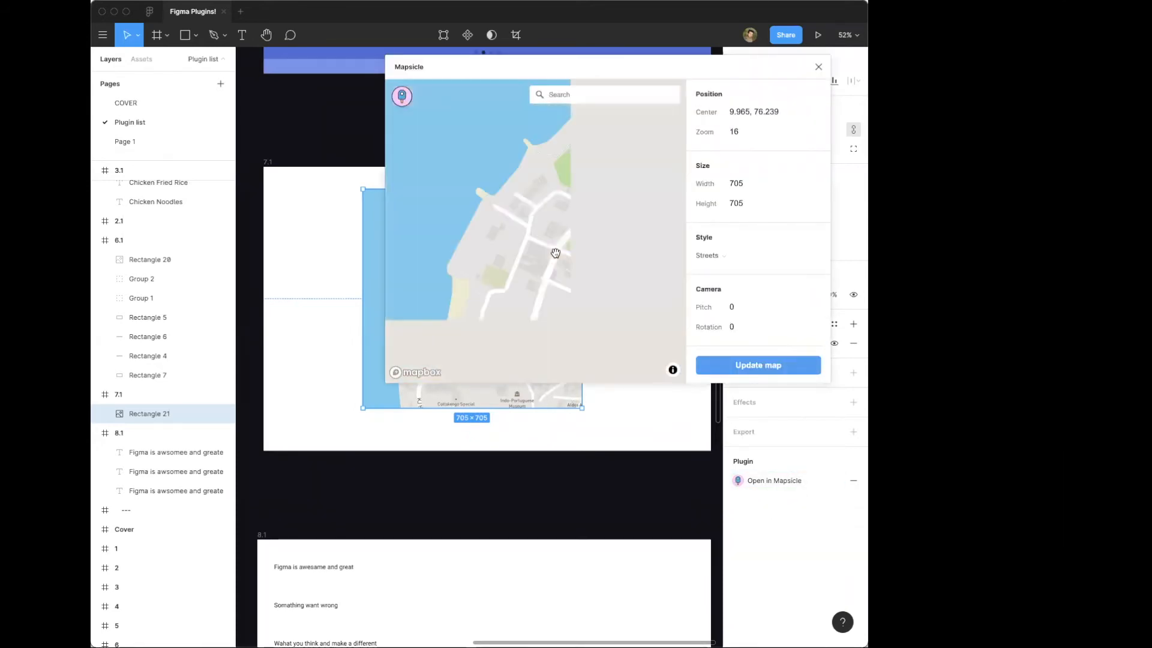
Recentre the map on 10.056, 76.221 around Vypin and Narakal at zoom 12.84, and update it in the rectangle
drag(548, 252, 523, 295)
scroll(512, 228, down, 3)
scroll(524, 295, down, 5)
scroll(486, 138, up, 3)
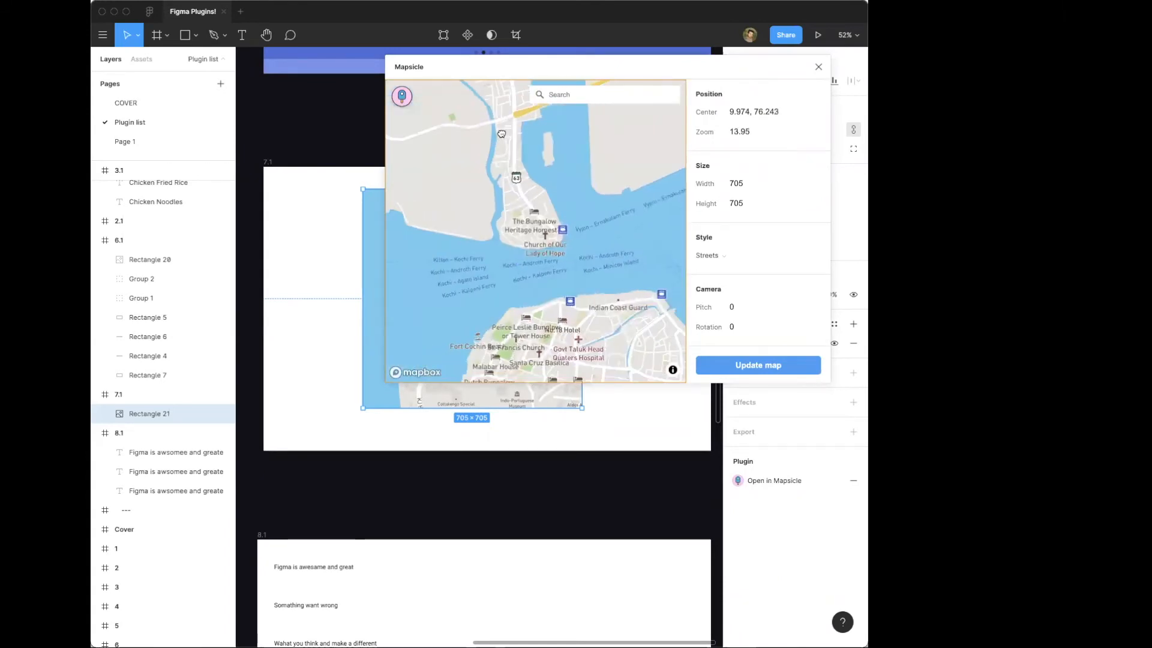
scroll(494, 119, down, 2)
drag(494, 119, 536, 371)
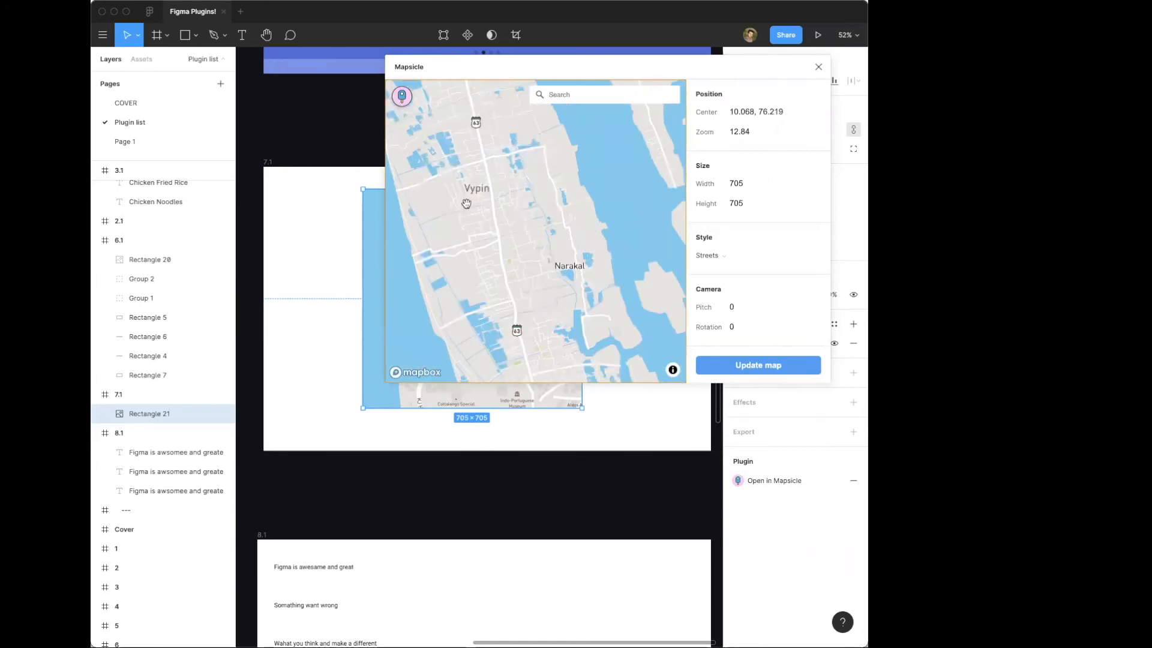
mouse_move(553, 230)
mouse_down()
mouse_move(595, 322)
mouse_move(548, 210)
mouse_up()
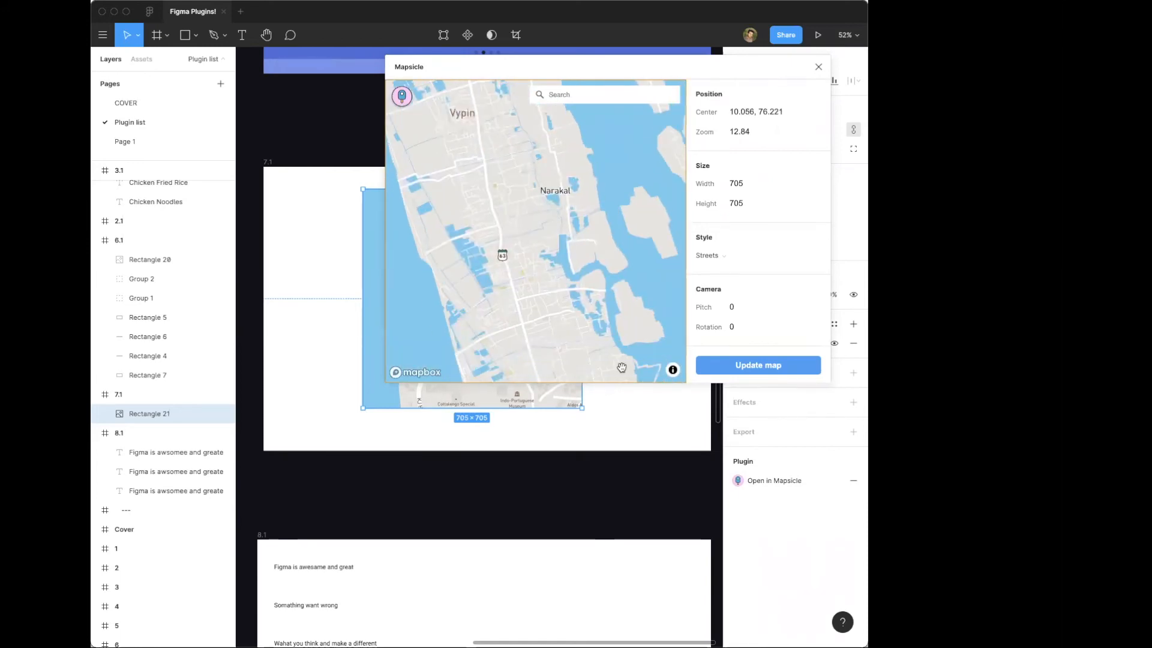
click(756, 366)
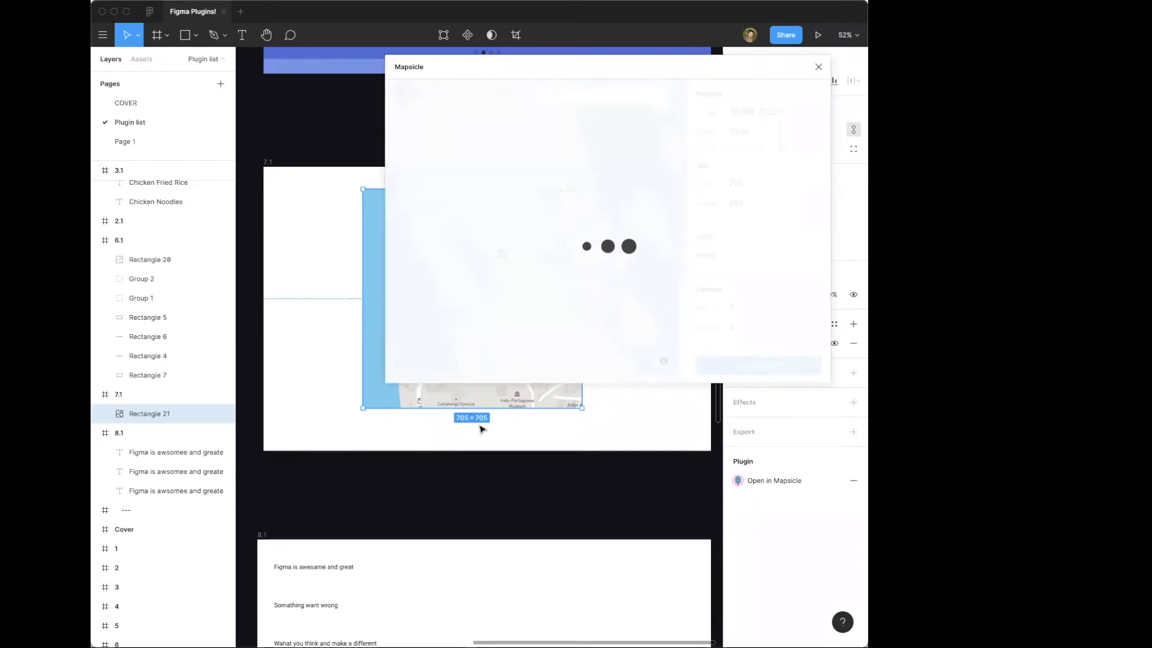
scroll(422, 269, up, 5)
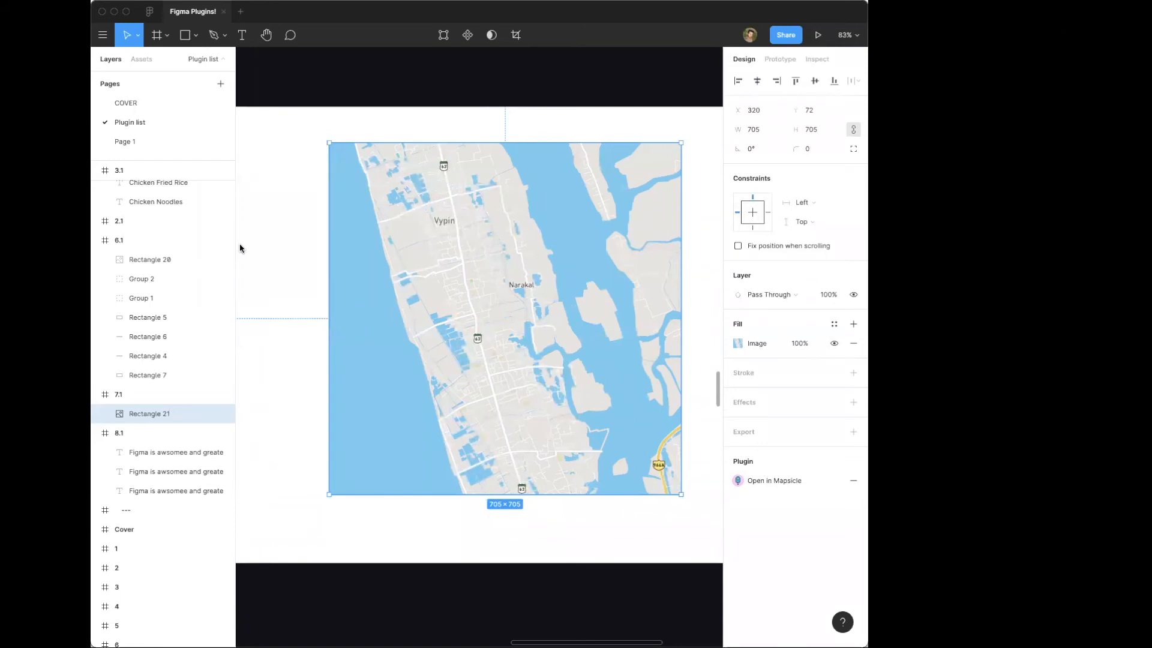
scroll(622, 169, down, 3)
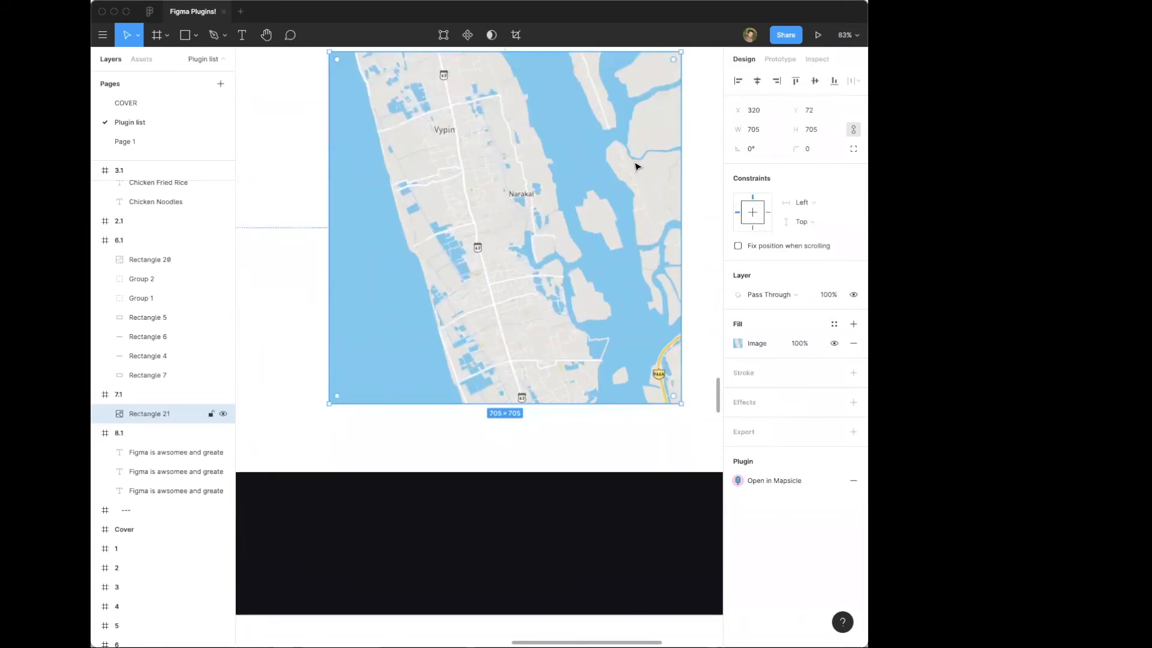
Hide the interface and zoom in on the SPELLL presentation frame 8
scroll(635, 164, down, 5)
scroll(329, 368, up, 5)
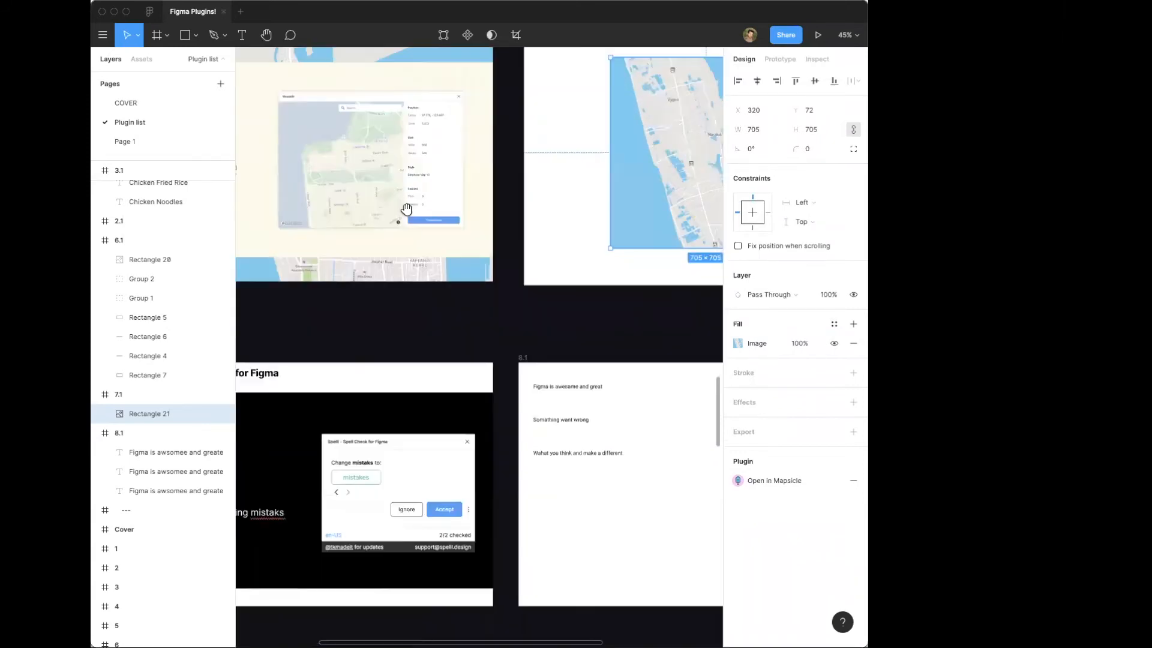
click(405, 231)
drag(402, 222, 430, 477)
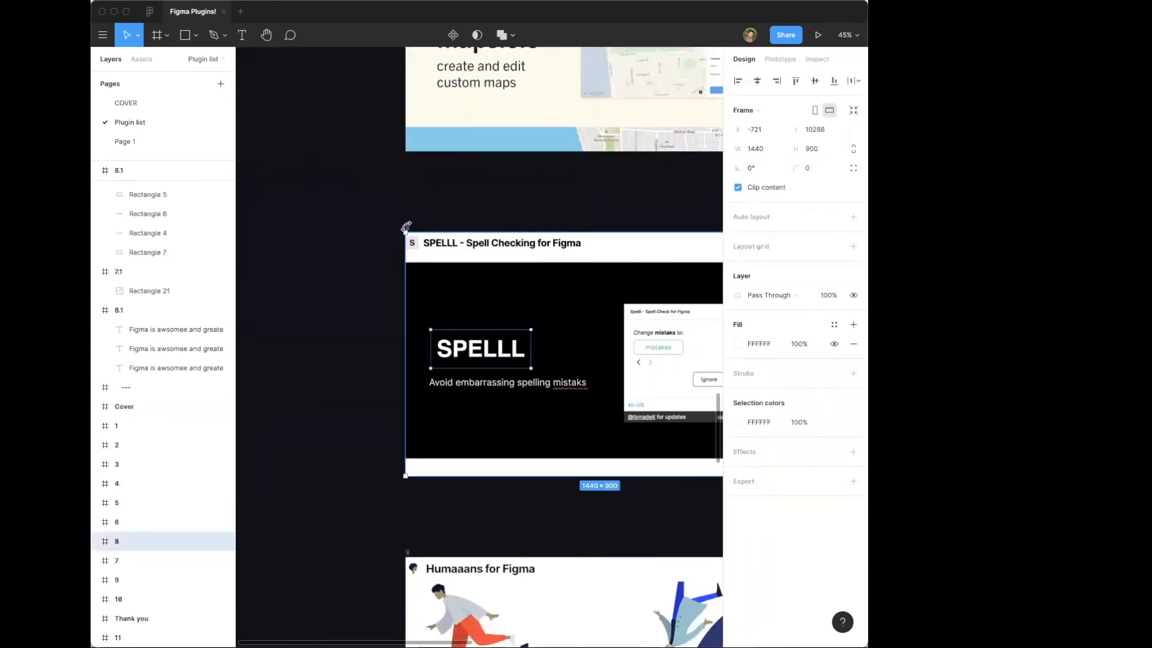
key(shift+2)
click(501, 165)
right_click(373, 174)
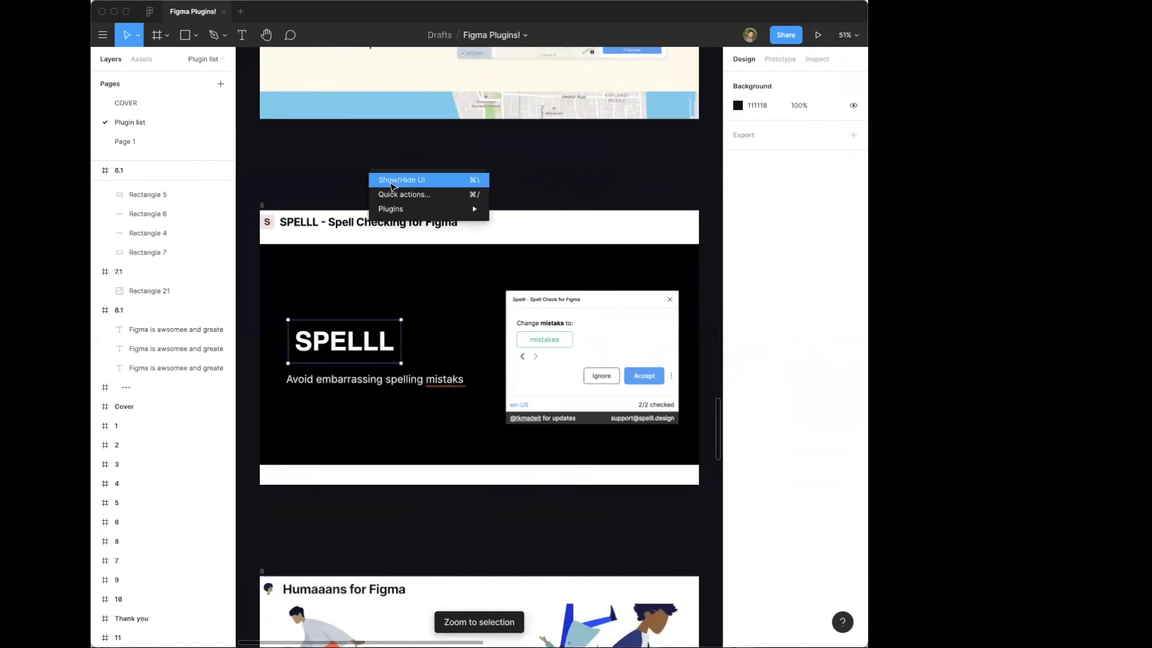
click(396, 193)
click(263, 207)
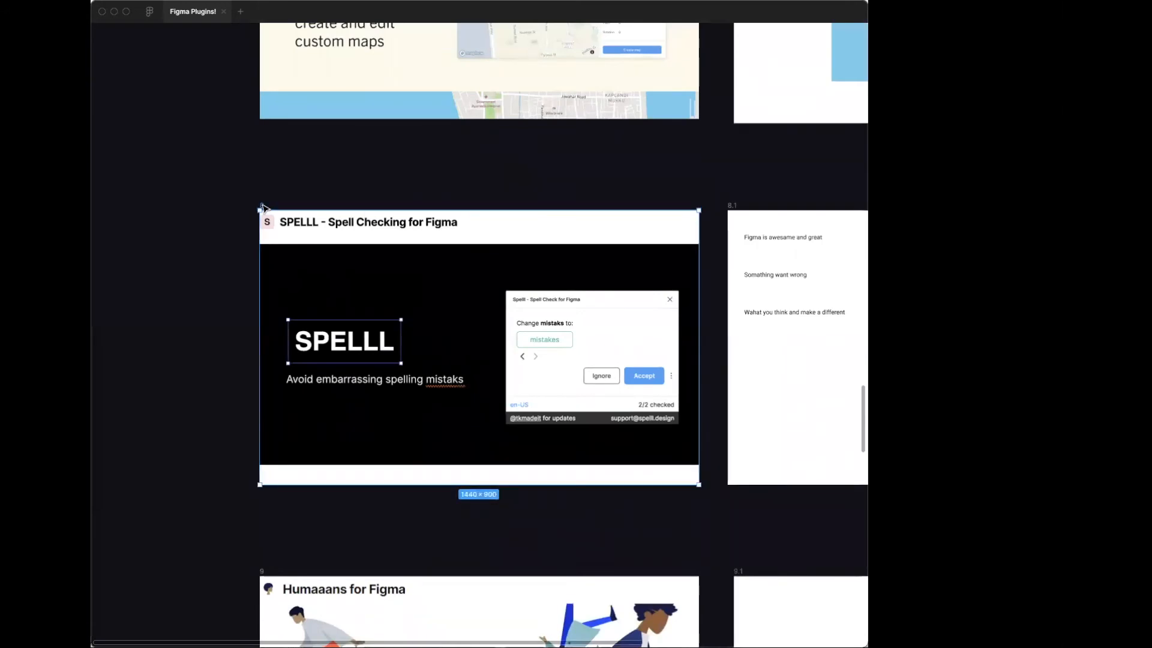
key(shift+2)
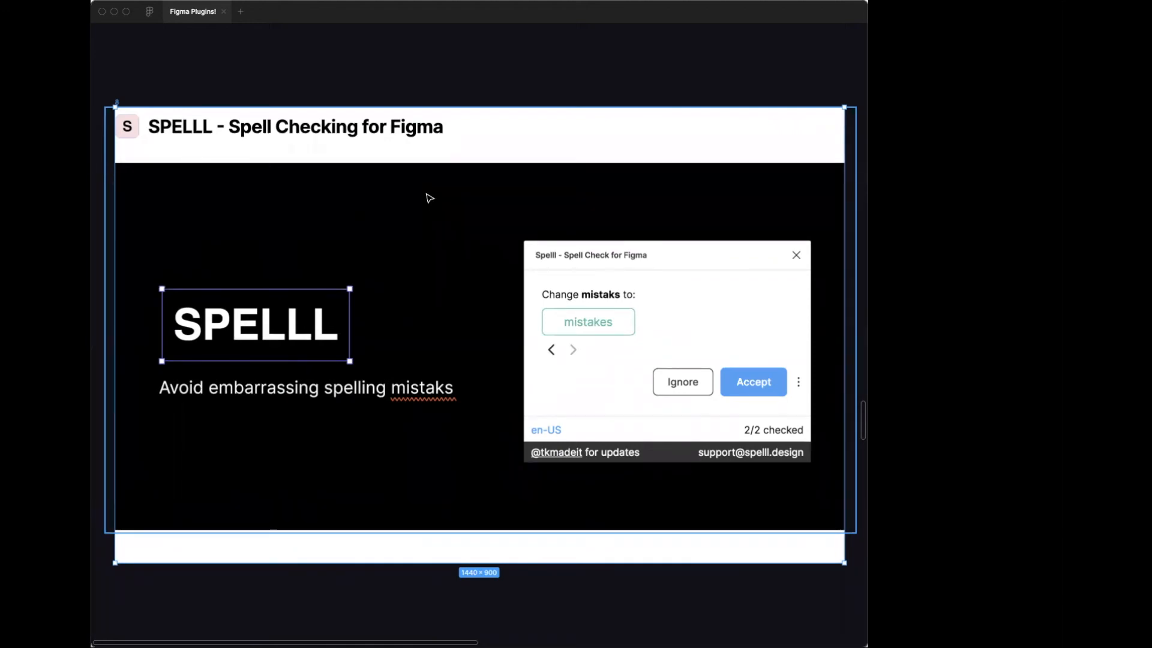
Select the three text lines in frame 8.1 and run SPELLL - Spell Checking for Figma on them
click(534, 72)
scroll(523, 223, right, 5)
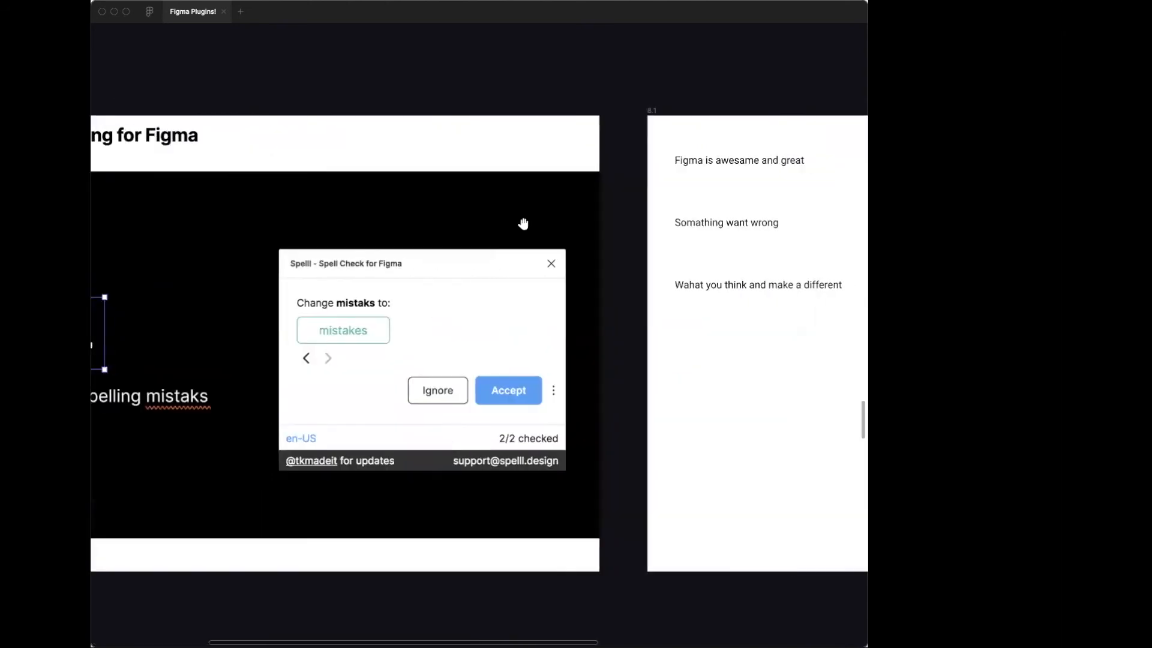
scroll(523, 224, right, 10)
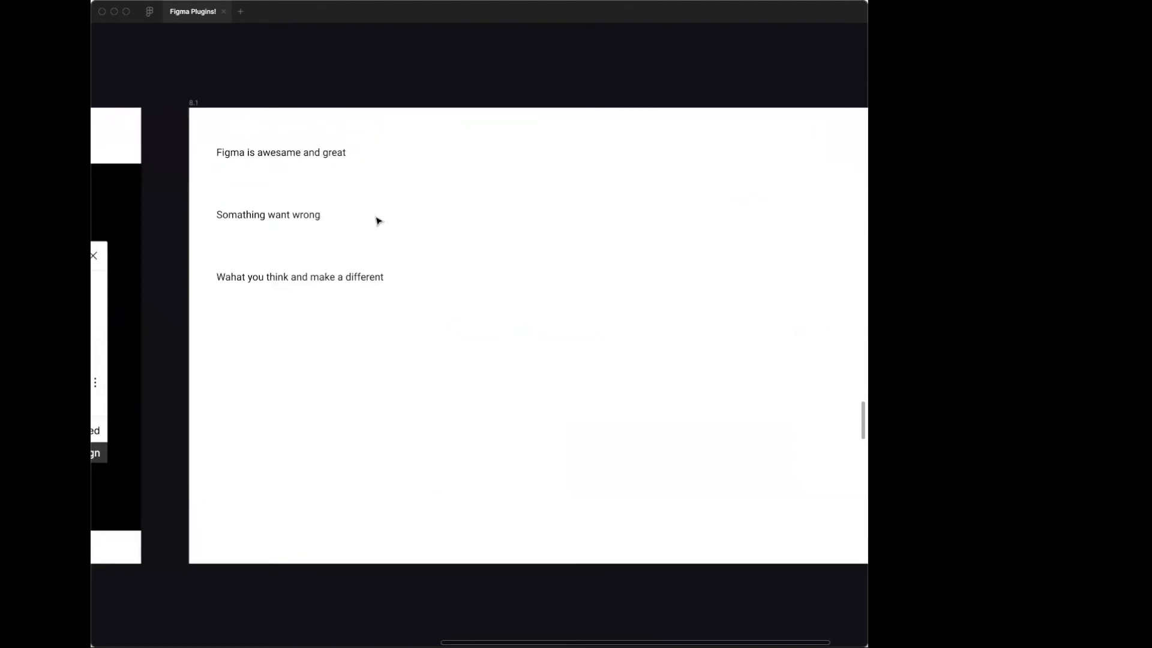
drag(249, 118, 339, 351)
right_click(317, 154)
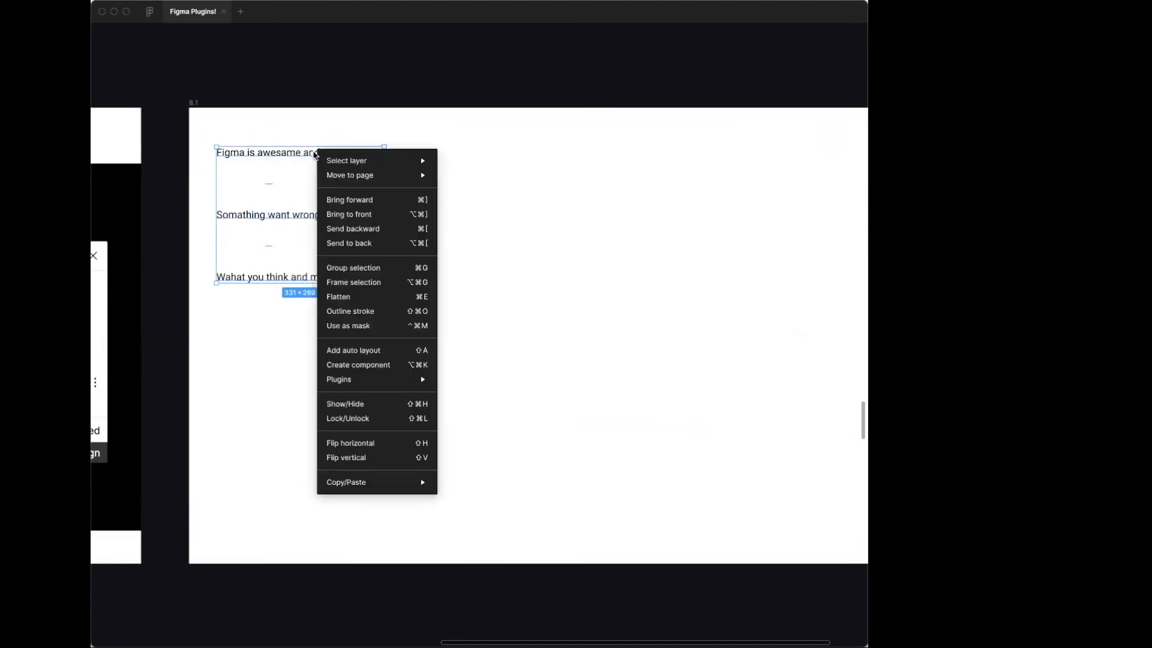
mouse_move(366, 379)
click(468, 358)
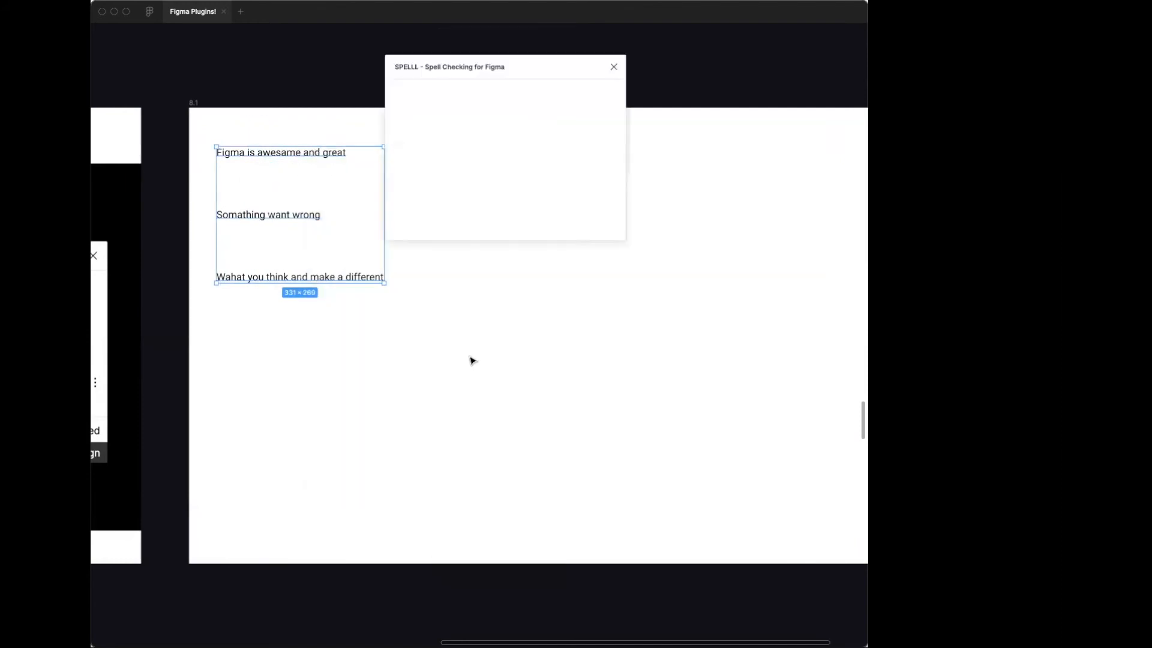
drag(451, 75, 604, 133)
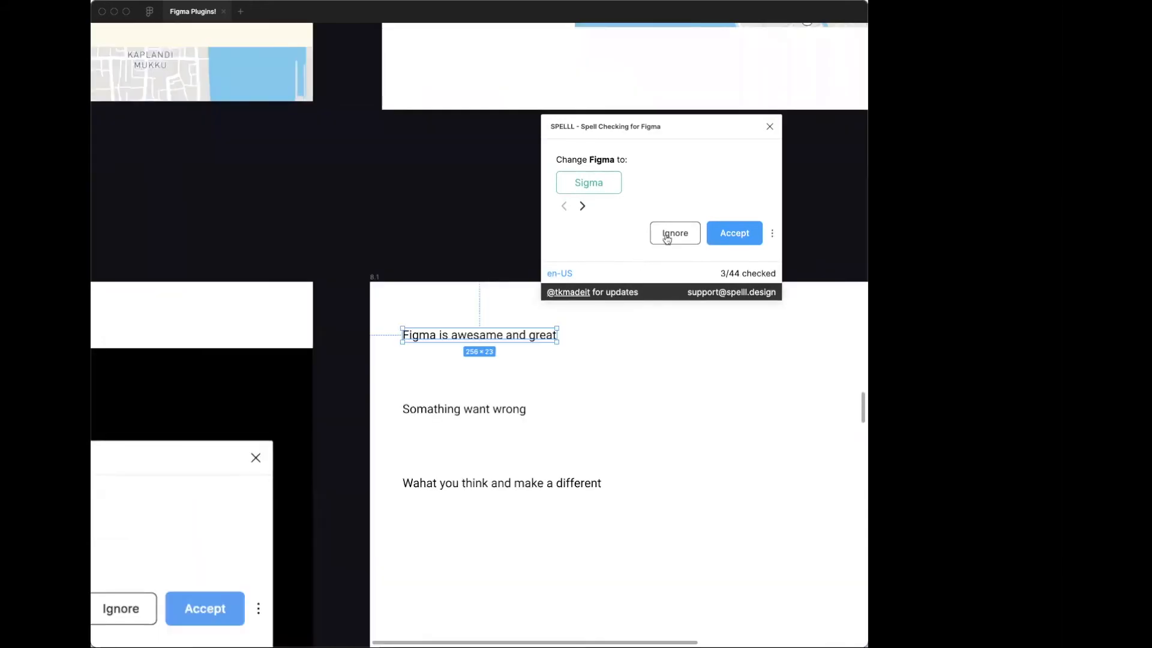
Ignore the suggestion for "Figma", accept the corrections "awesome", "Something" and "What", and close the spell checker
click(667, 239)
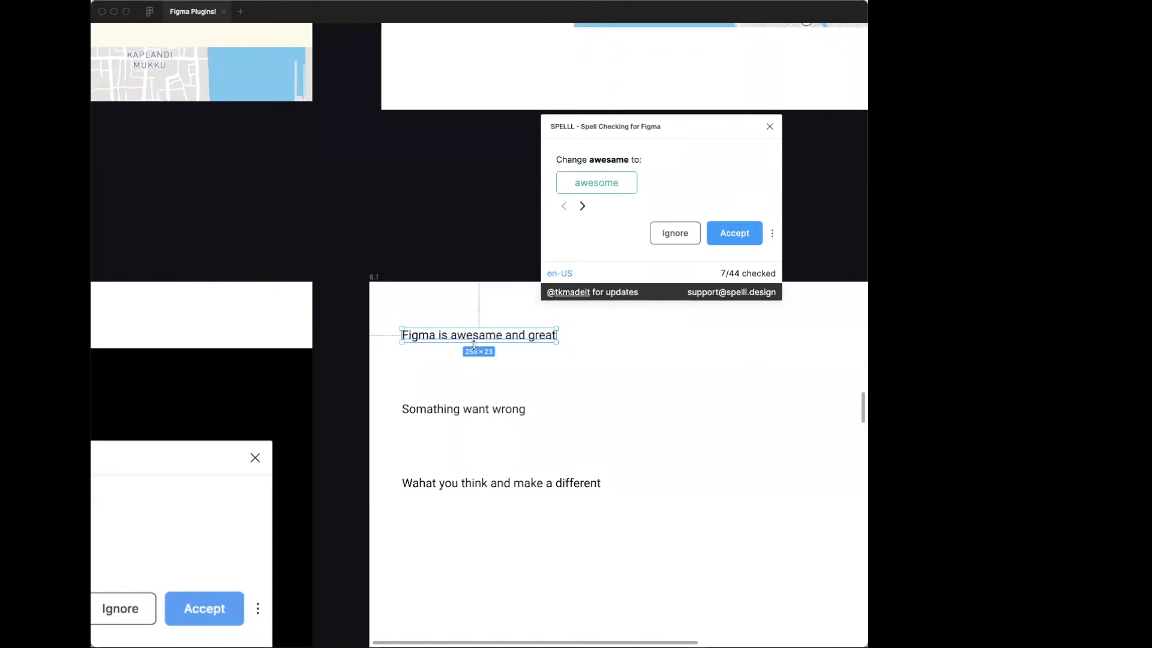
click(731, 231)
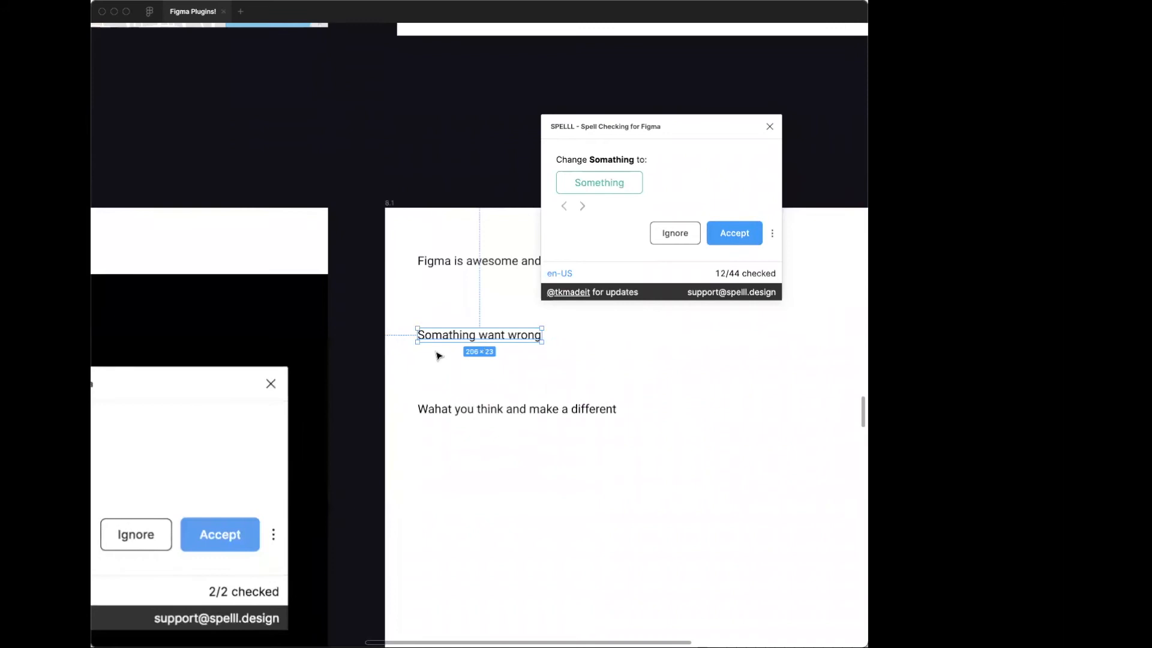
click(750, 236)
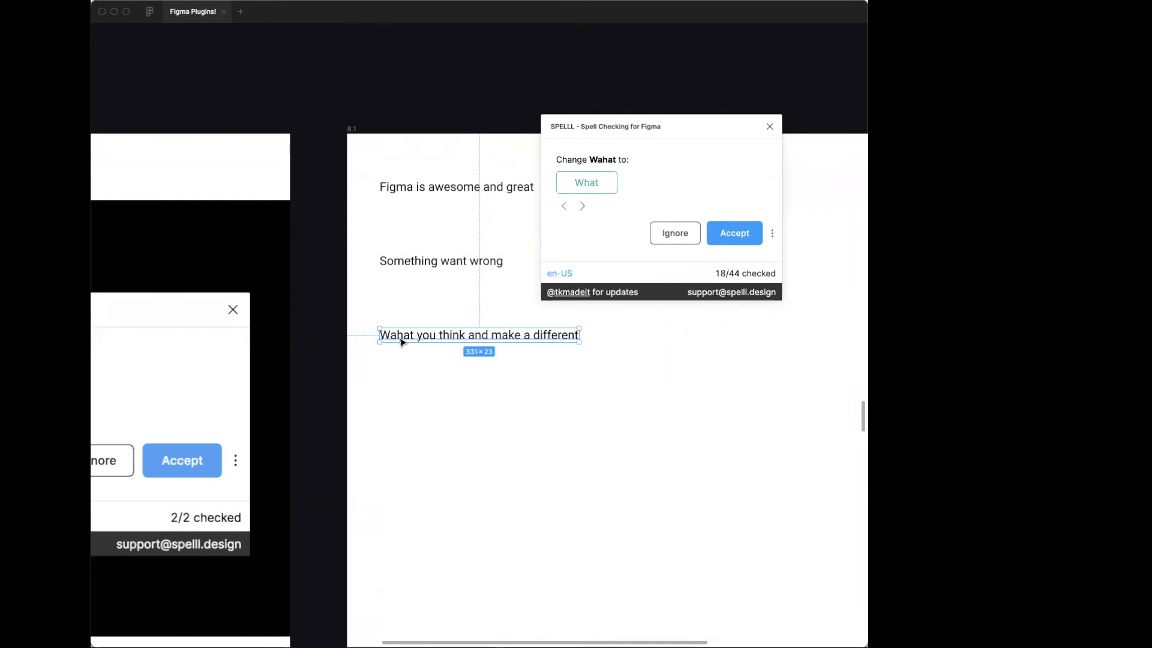
click(736, 232)
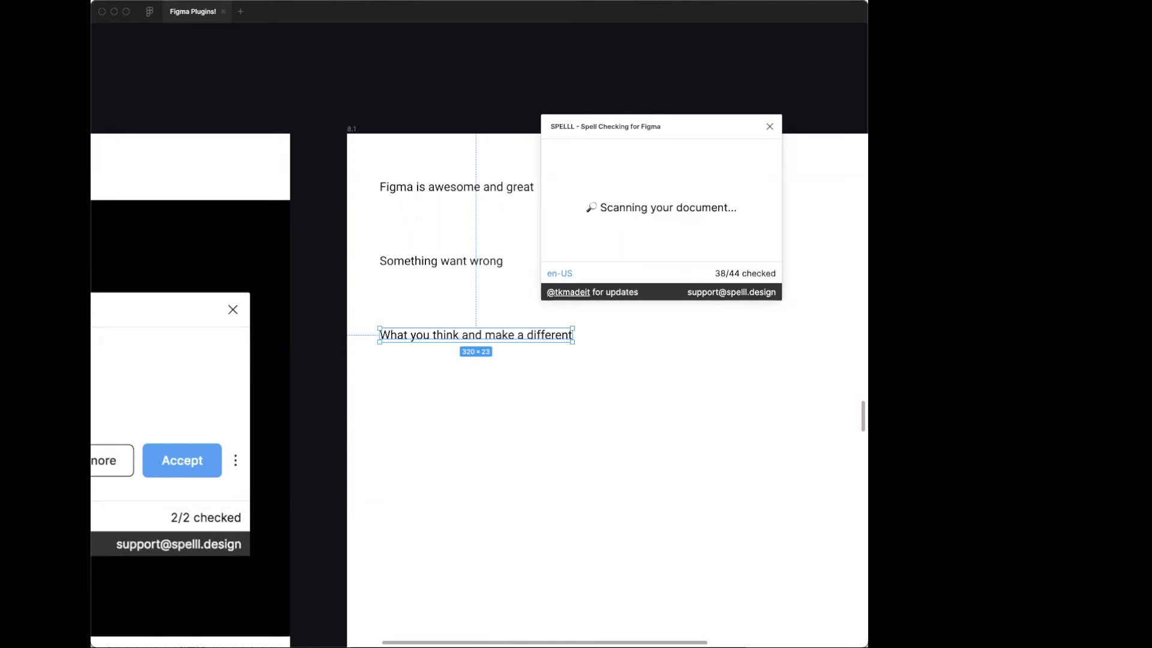
click(390, 121)
click(769, 126)
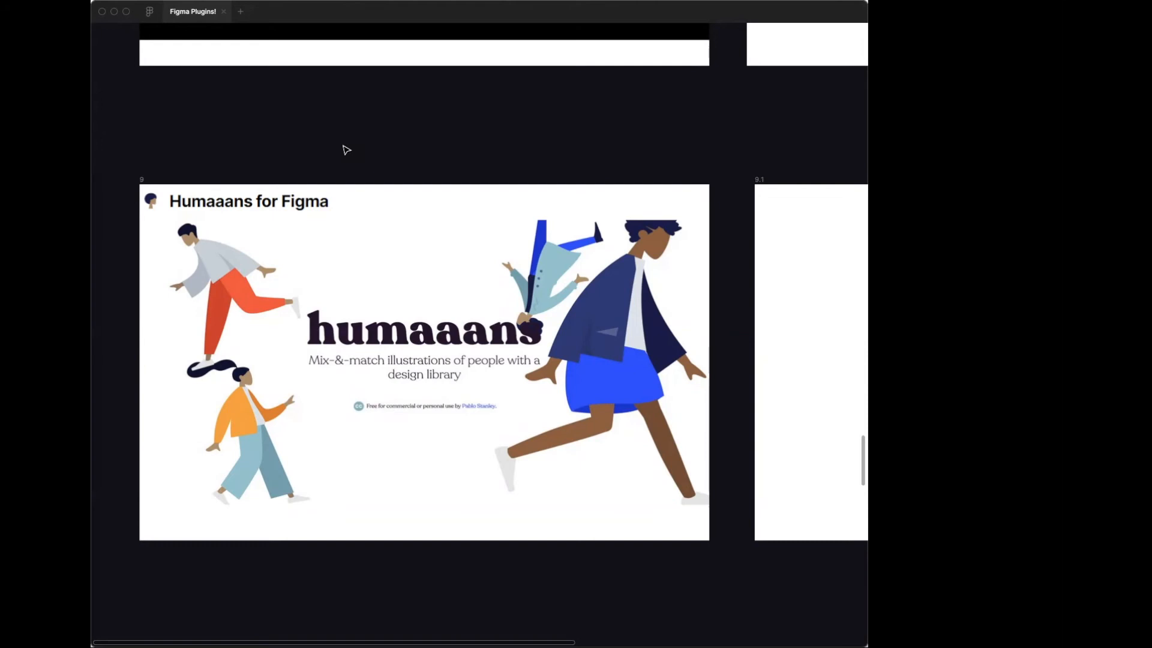
Open the Humaaans for Figma plugin and bring the empty frame 9.1 into view
right_click(404, 114)
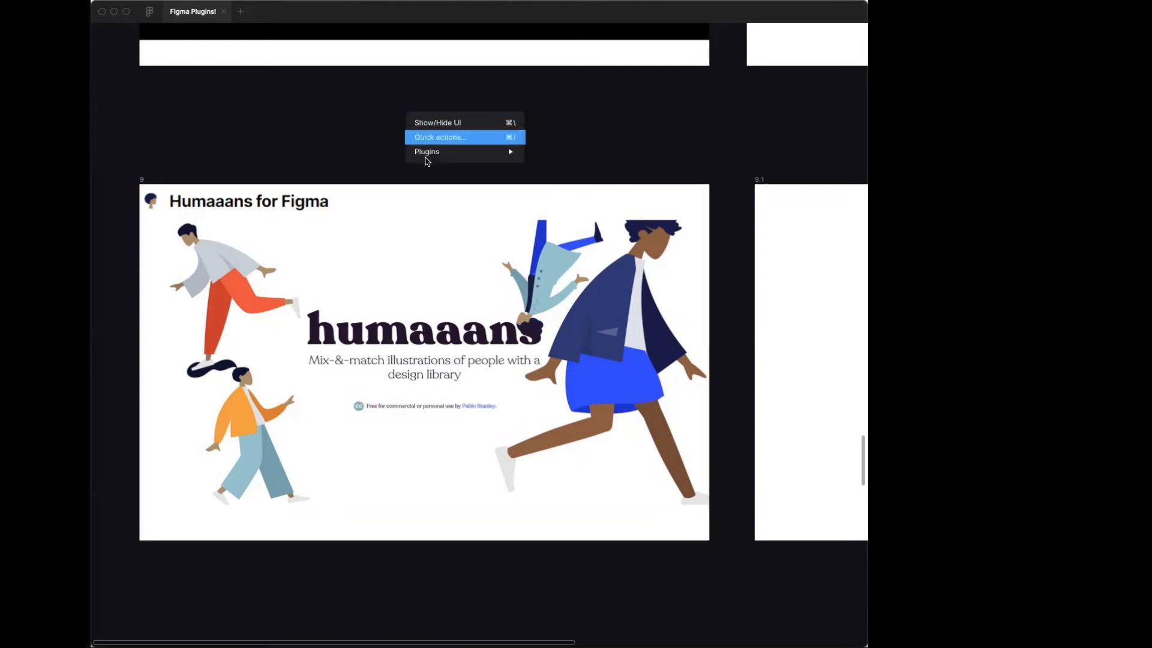
mouse_move(428, 154)
mouse_move(554, 300)
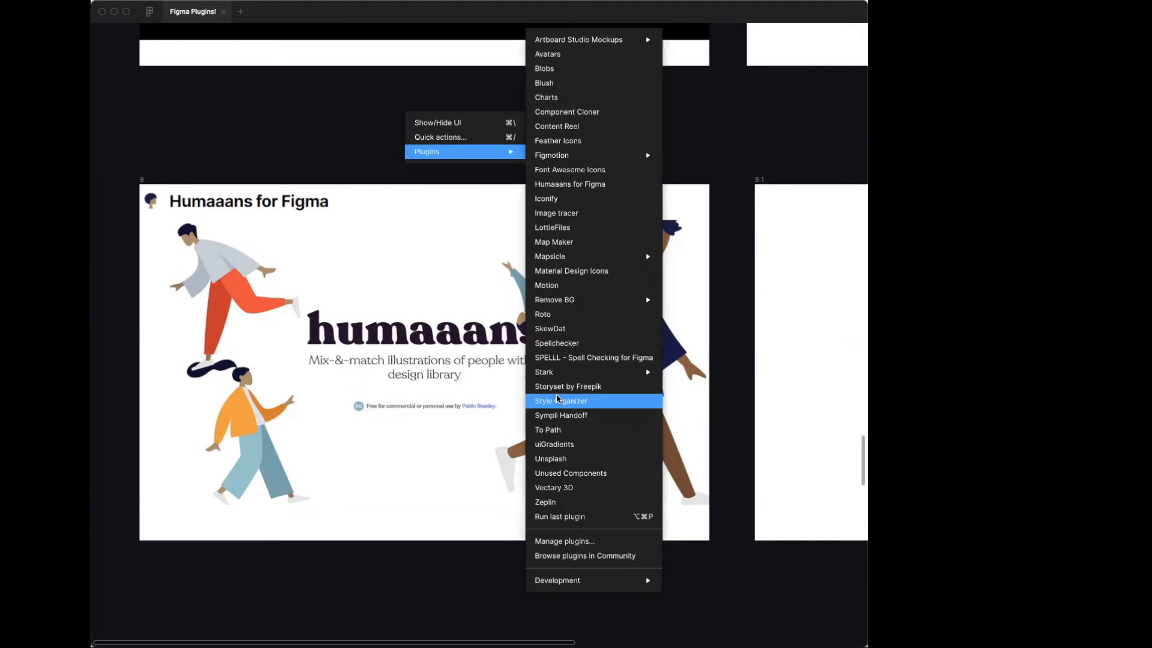
click(570, 185)
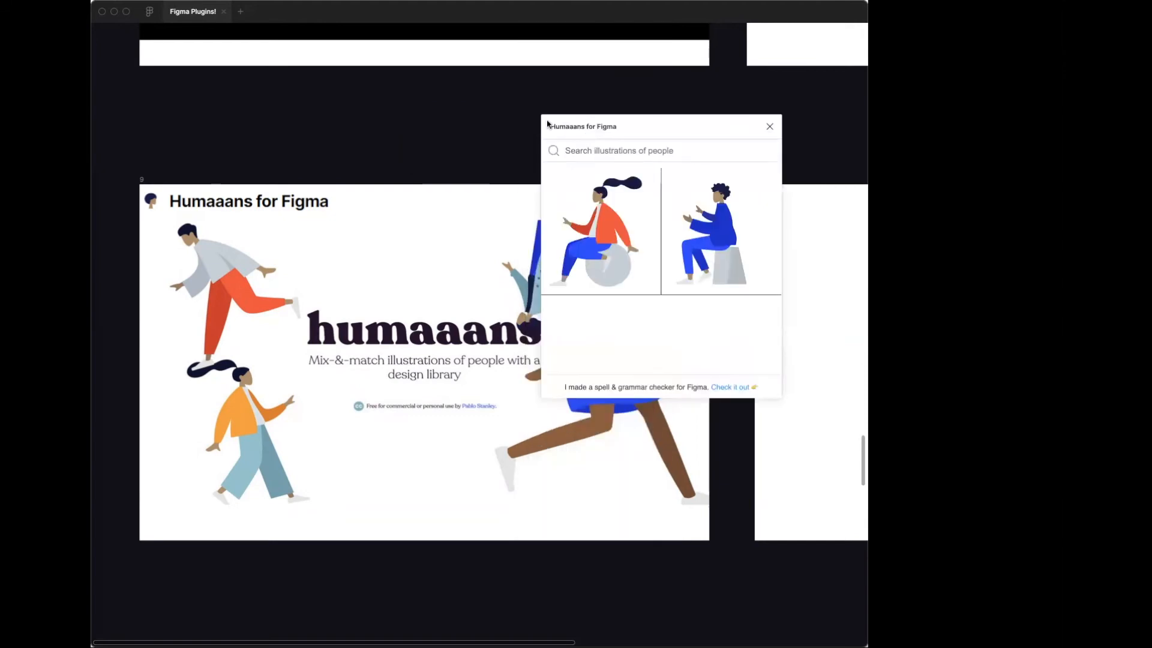
scroll(324, 247, right, 10)
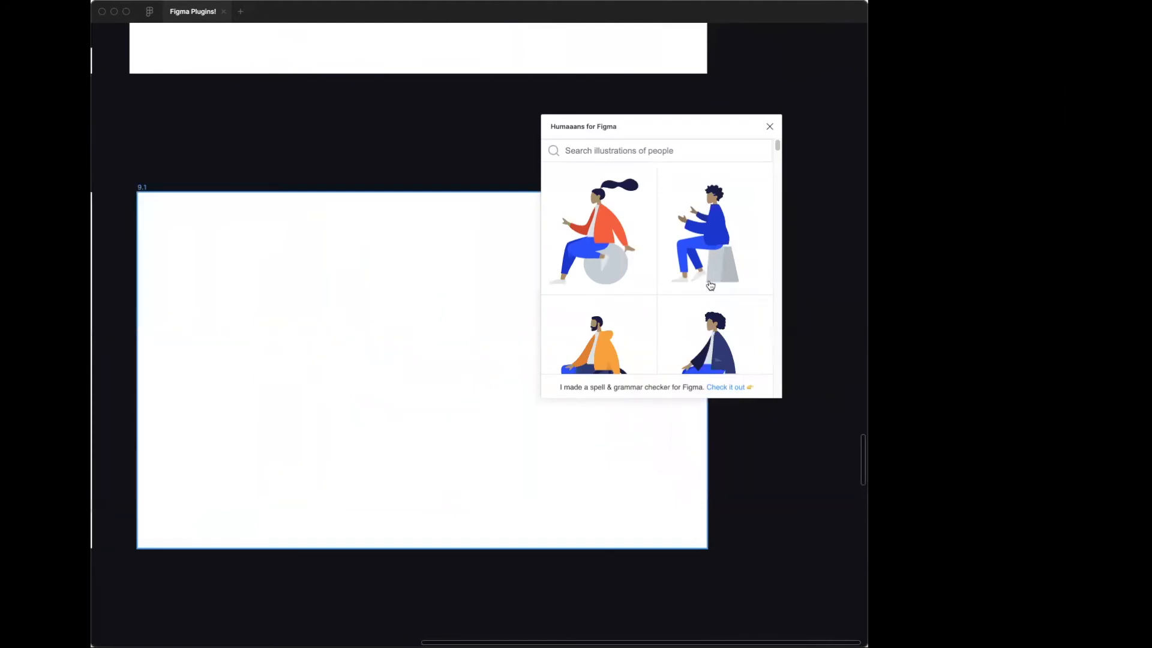
Insert the Humaaans illustration of the running woman in a blue top and orange trousers, and close the plugin
scroll(710, 286, down, 5)
scroll(711, 286, down, 10)
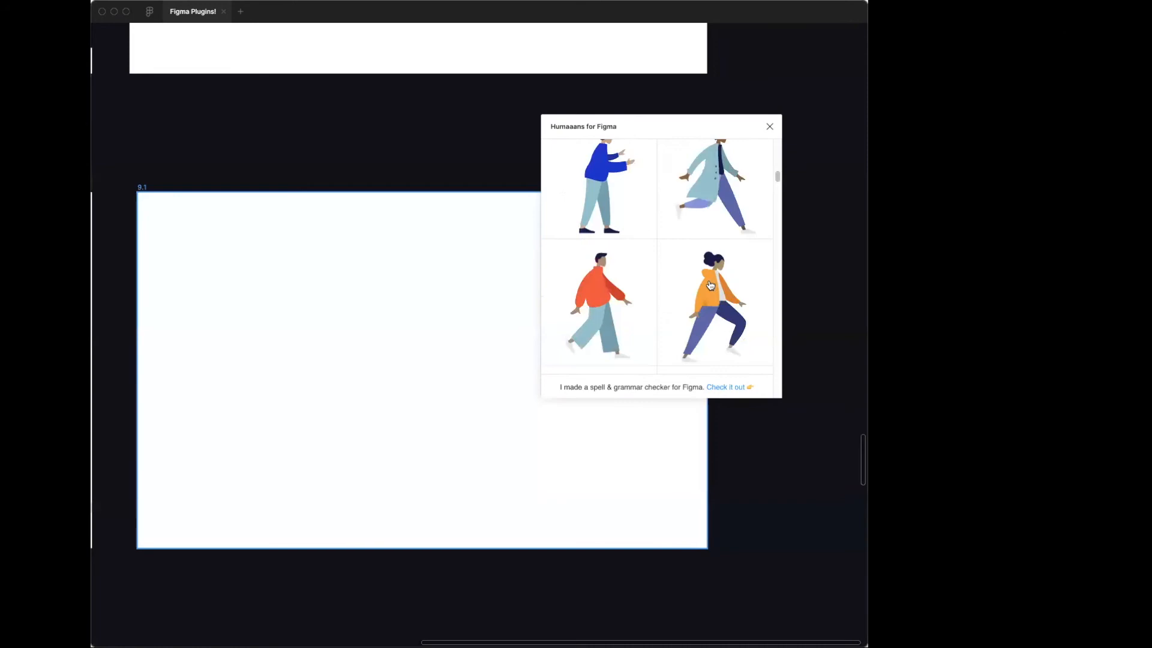
scroll(711, 286, down, 8)
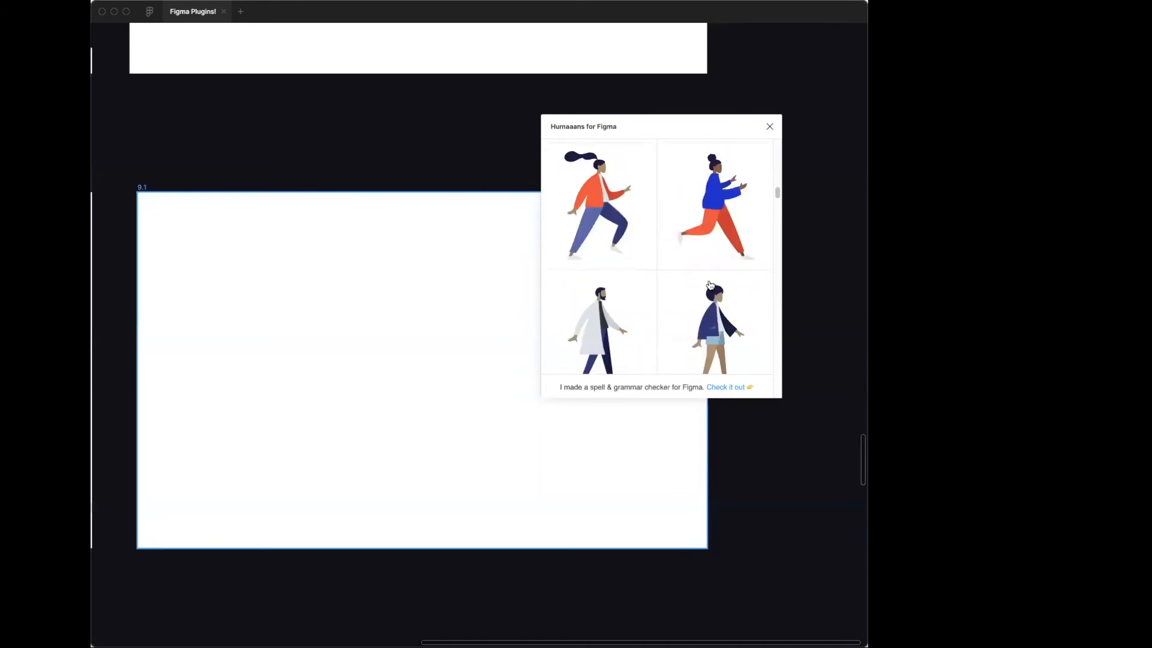
click(728, 211)
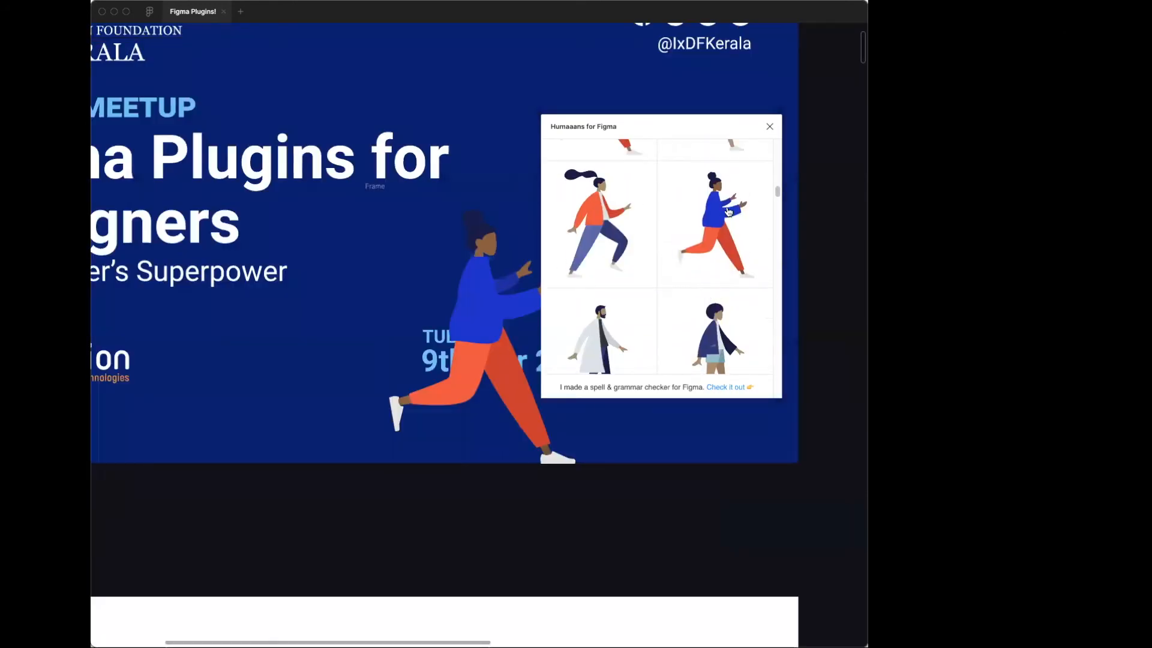
click(770, 126)
Cut the running woman illustration from the cover slide and paste it into frame 9.1
click(372, 188)
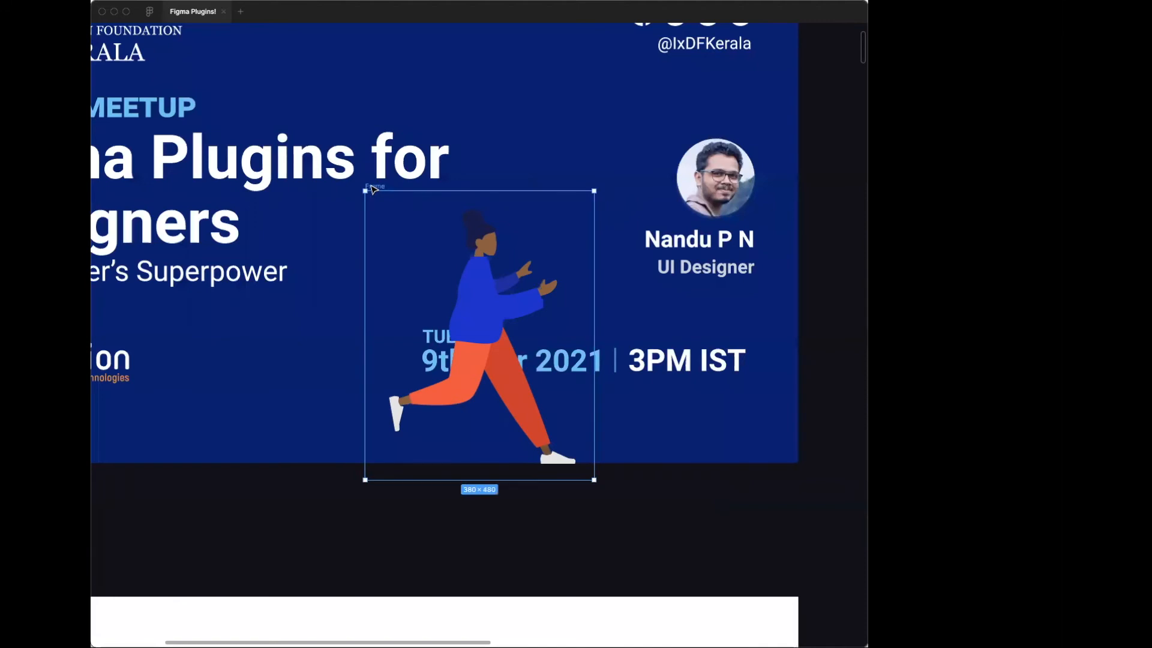
key(Delete)
scroll(262, 118, down, 6)
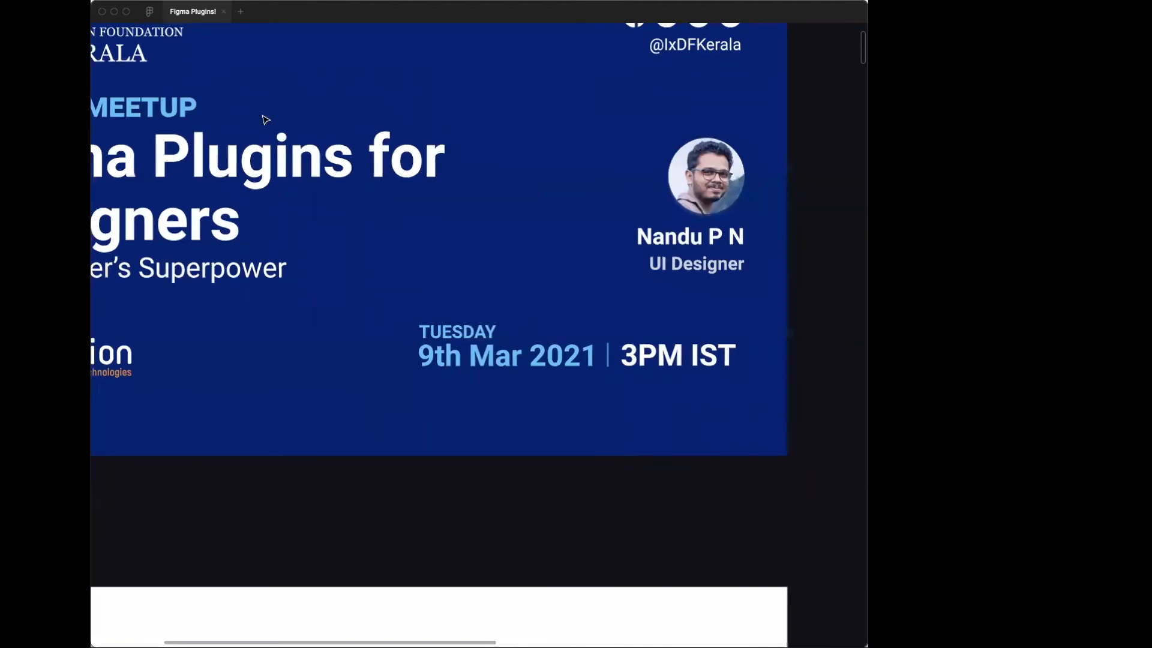
scroll(310, 528, up, 3)
scroll(310, 528, up, 3)
scroll(306, 155, down, 10)
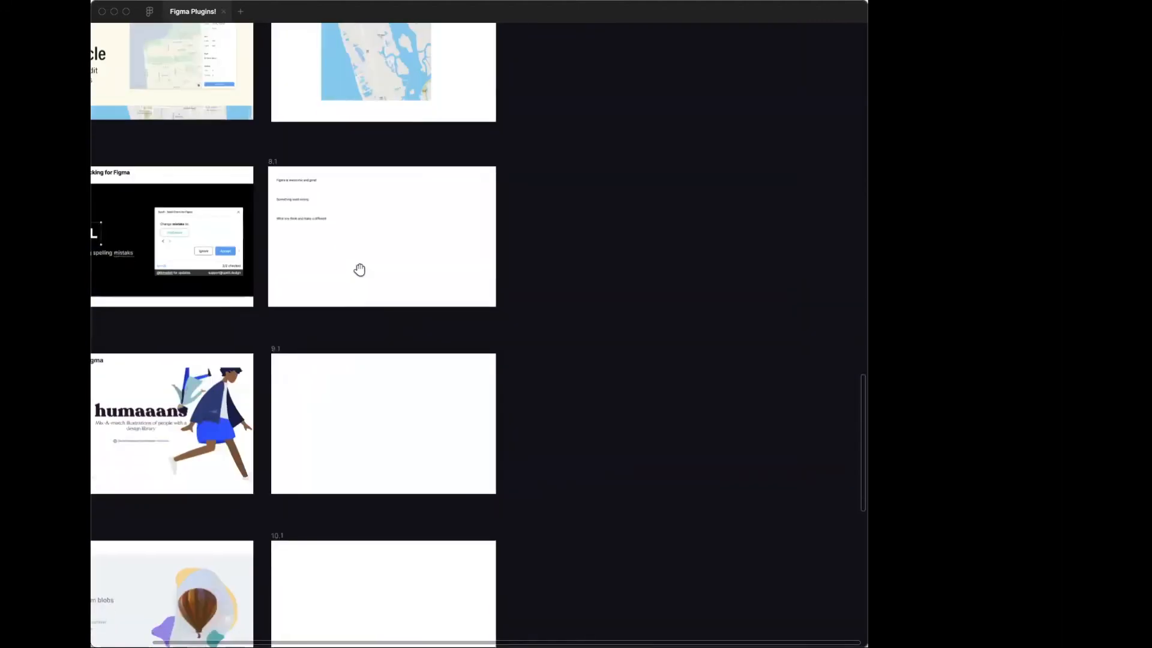
click(317, 222)
key(super+v)
scroll(530, 334, up, 3)
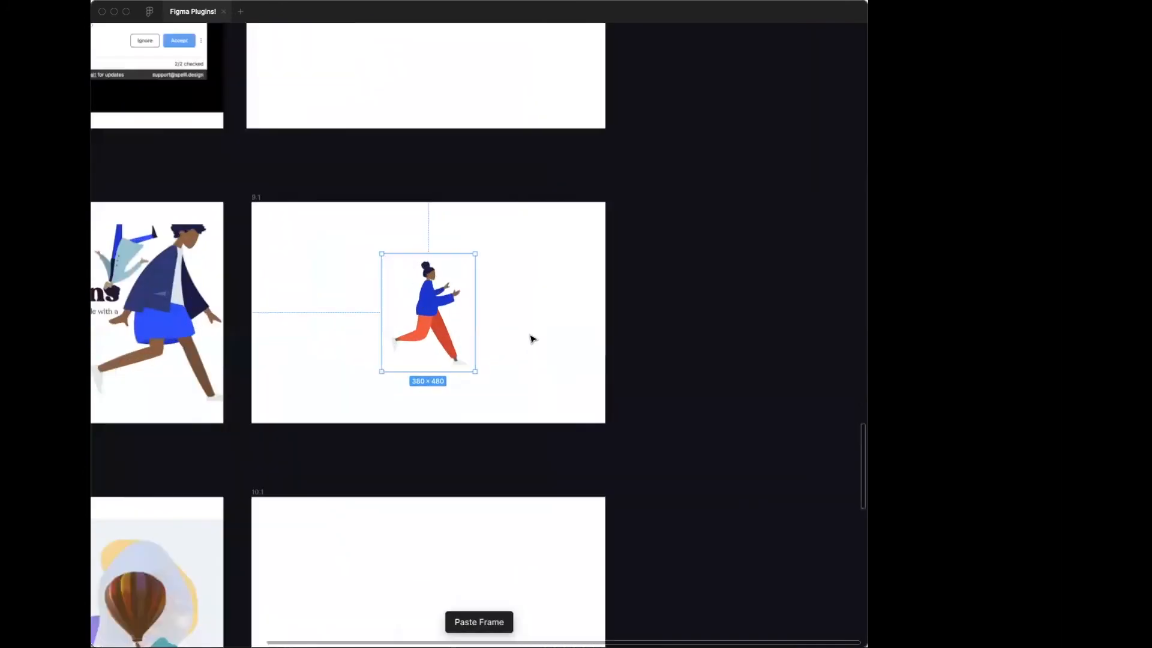
scroll(444, 276, up, 3)
click(444, 275)
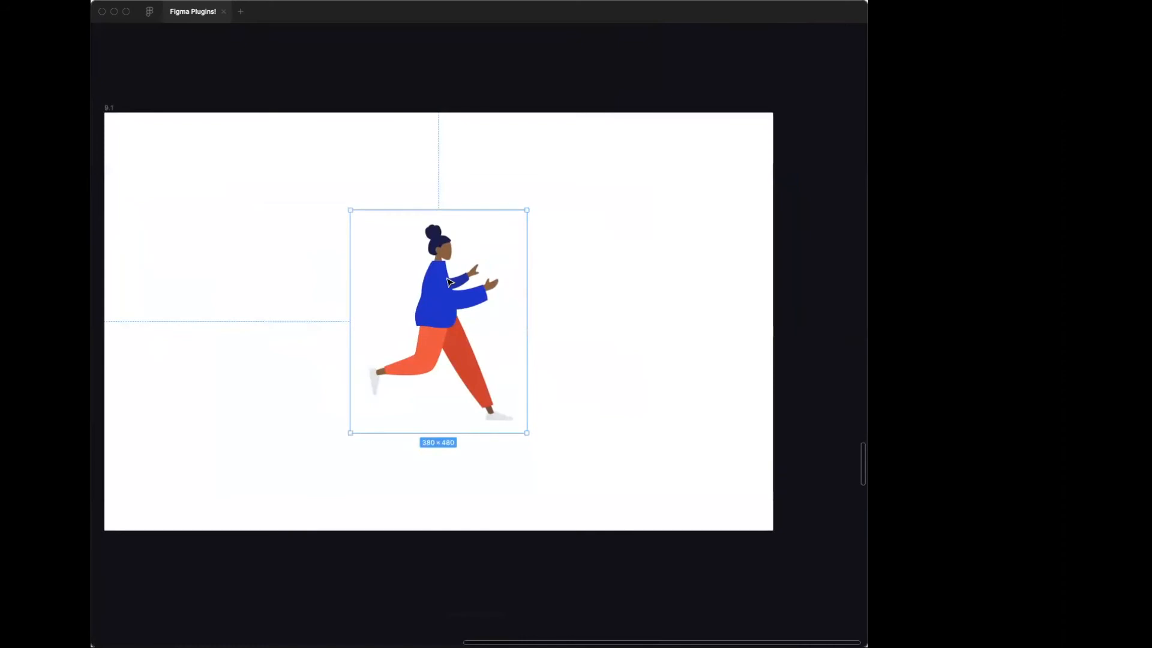
Try enlarging the running woman illustration in frame 9.1, and undo the resize
drag(528, 209, 578, 144)
key(super+z)
Show the interface and recolour the woman's top to light blue 1FAFCF and her far sleeve to green
right_click(557, 81)
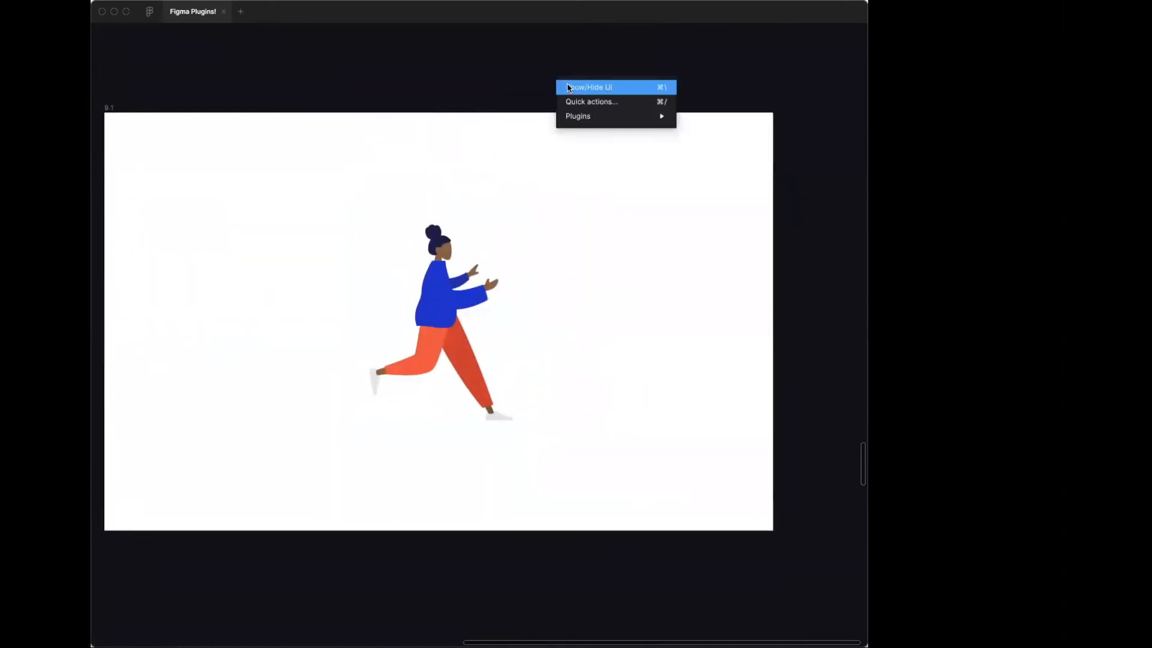
click(588, 87)
super+click(451, 294)
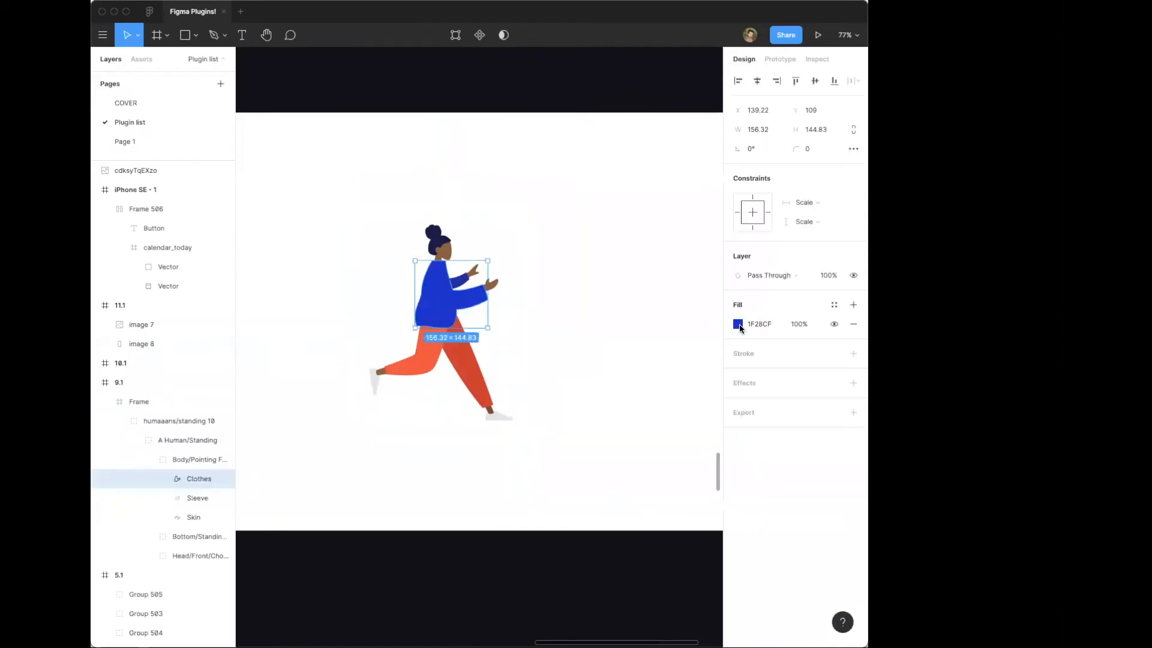
click(738, 324)
drag(678, 498, 666, 498)
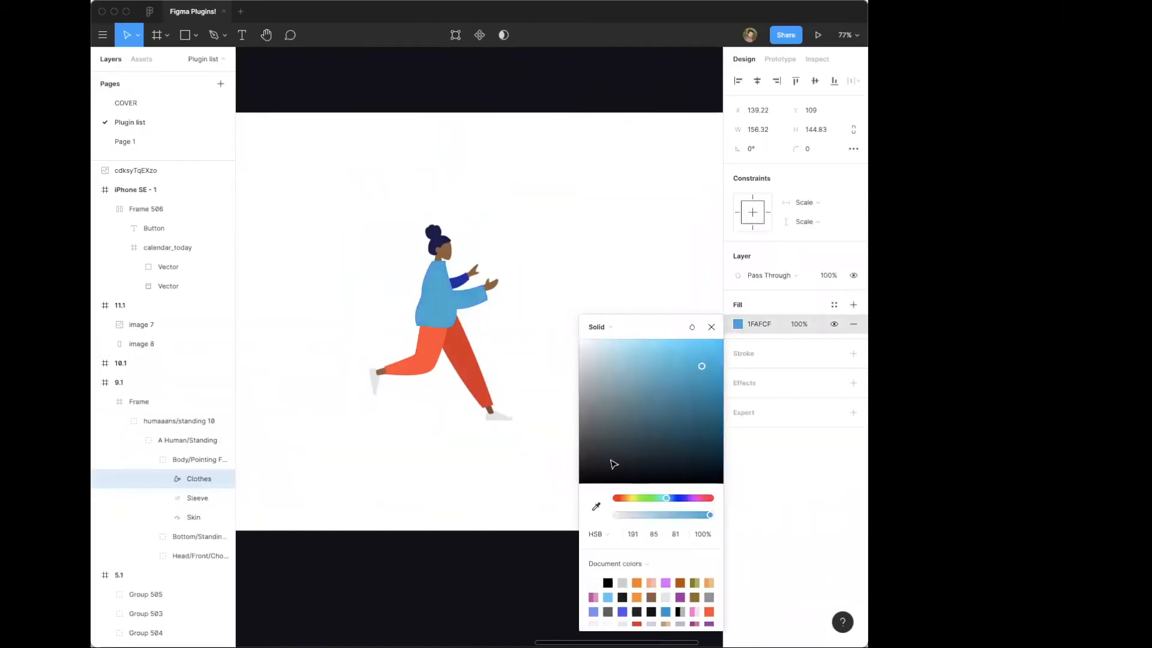
click(464, 287)
click(738, 324)
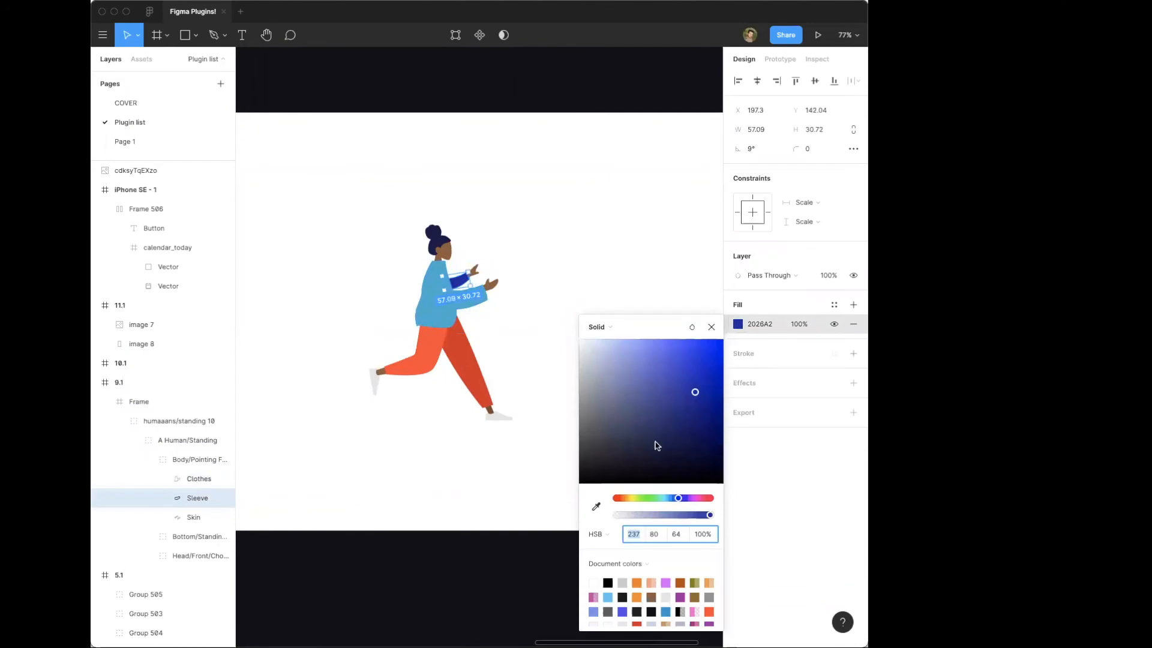
click(659, 499)
click(588, 167)
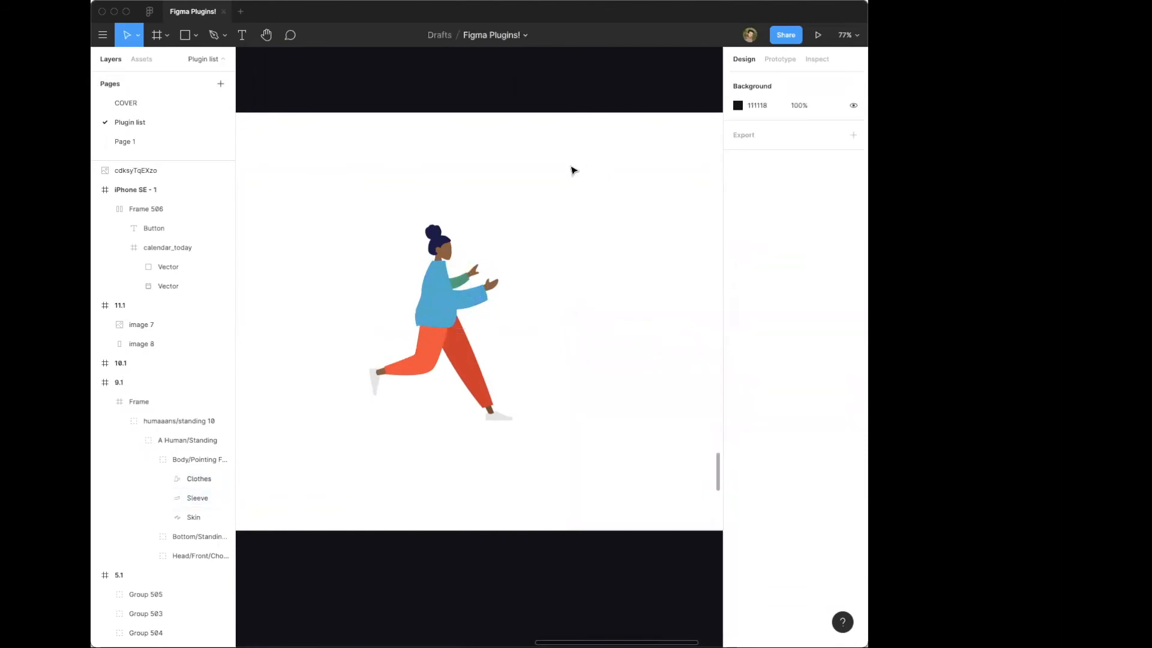
Delete the running woman illustration from frame 9.1
click(425, 296)
key(Delete)
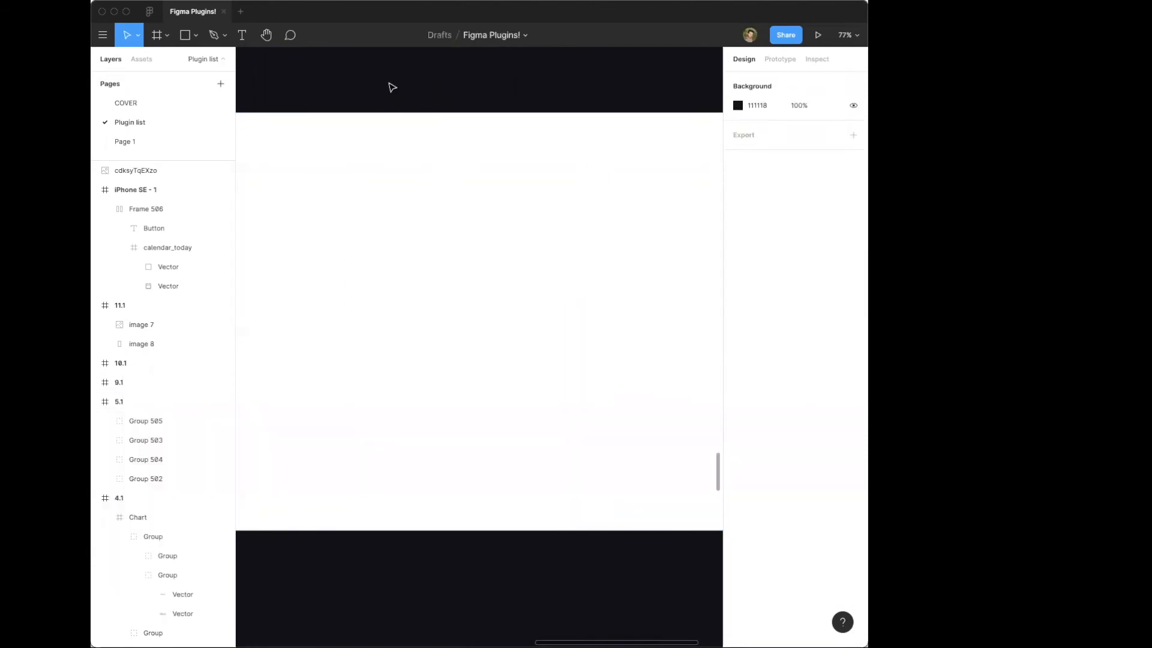
Go to the Blobs slide, frame 10, hide the interface and fit the slide in view
scroll(353, 316, left, 10)
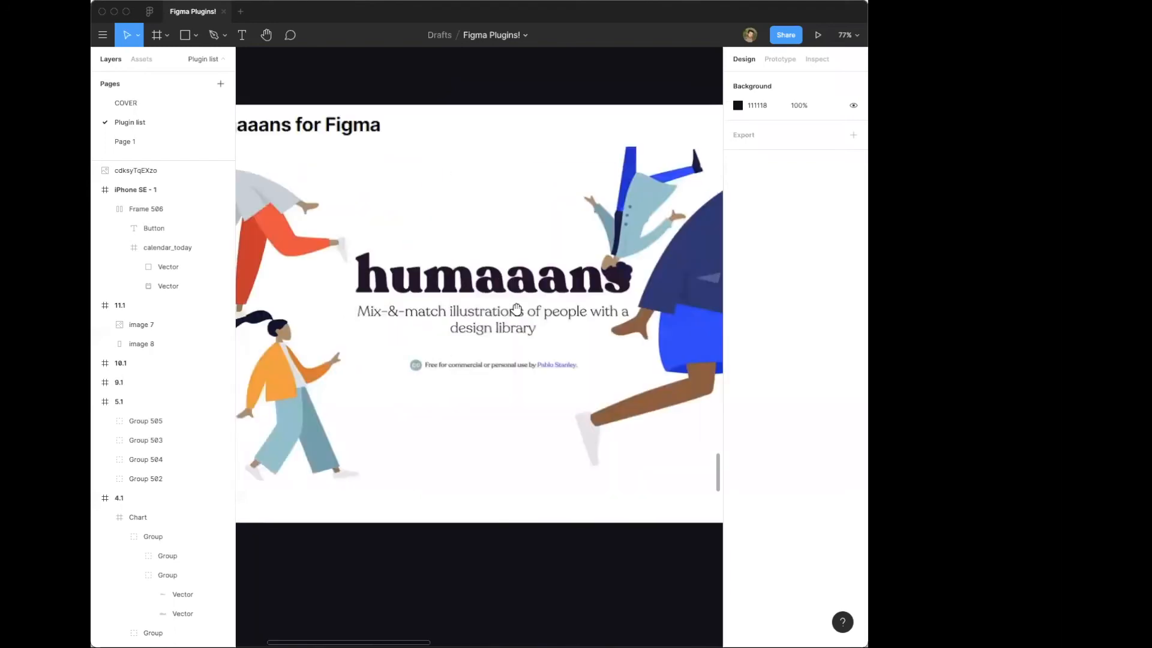
scroll(540, 315, left, 5)
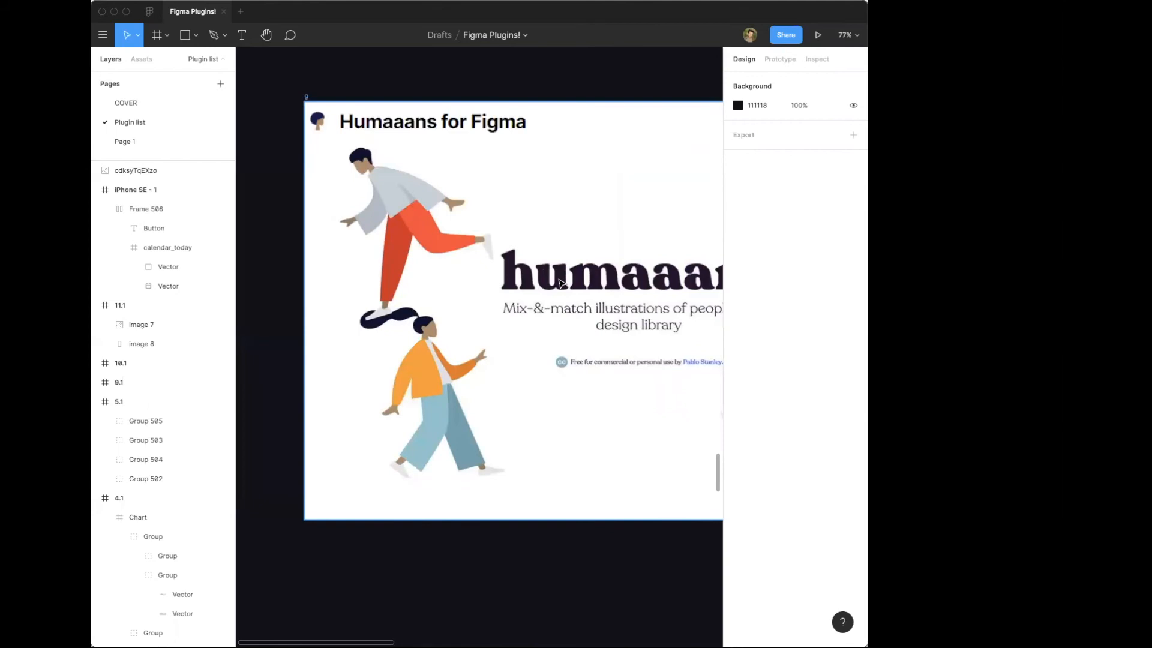
scroll(557, 282, down, 10)
scroll(450, 199, down, 3)
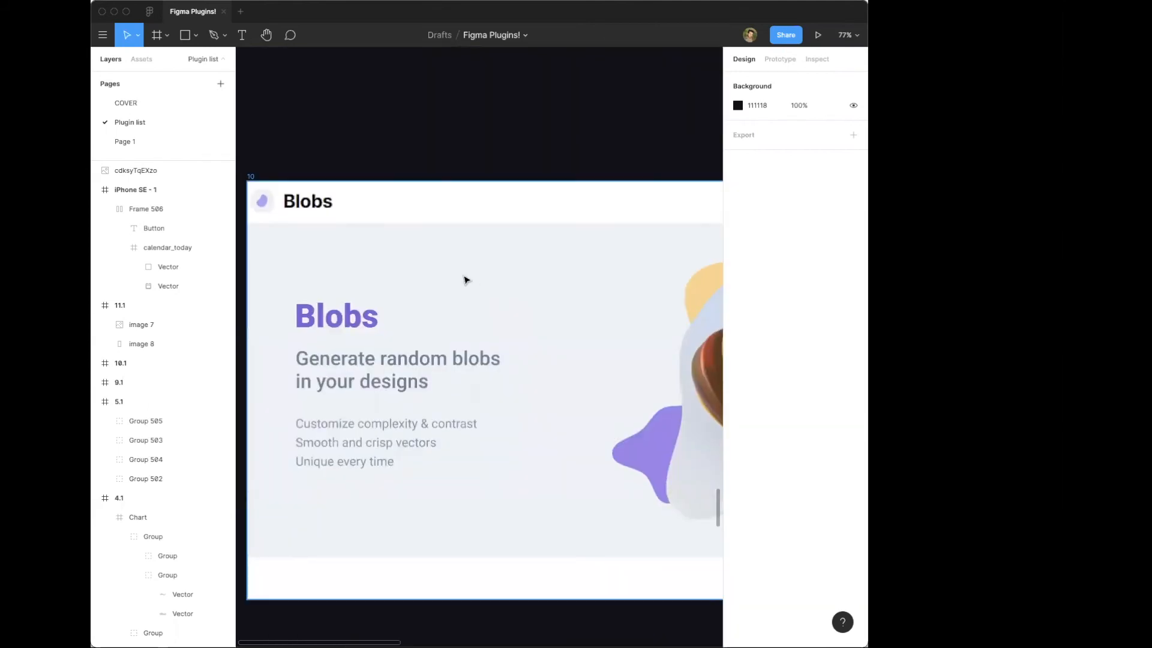
click(251, 177)
key(shift+2)
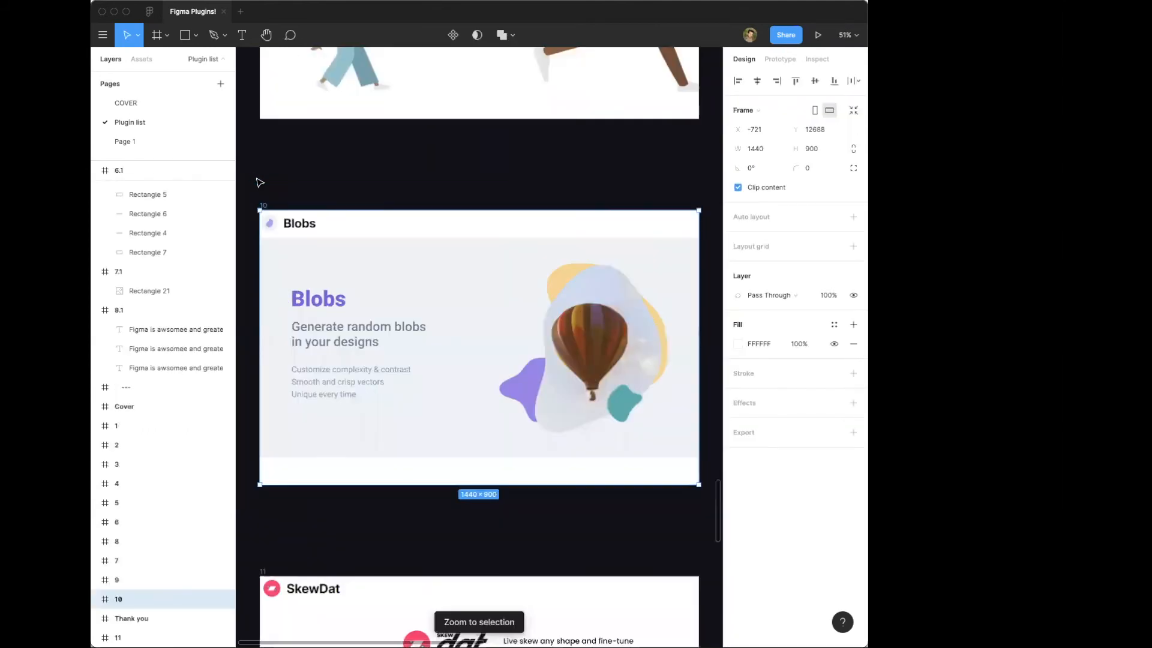
right_click(331, 175)
click(345, 181)
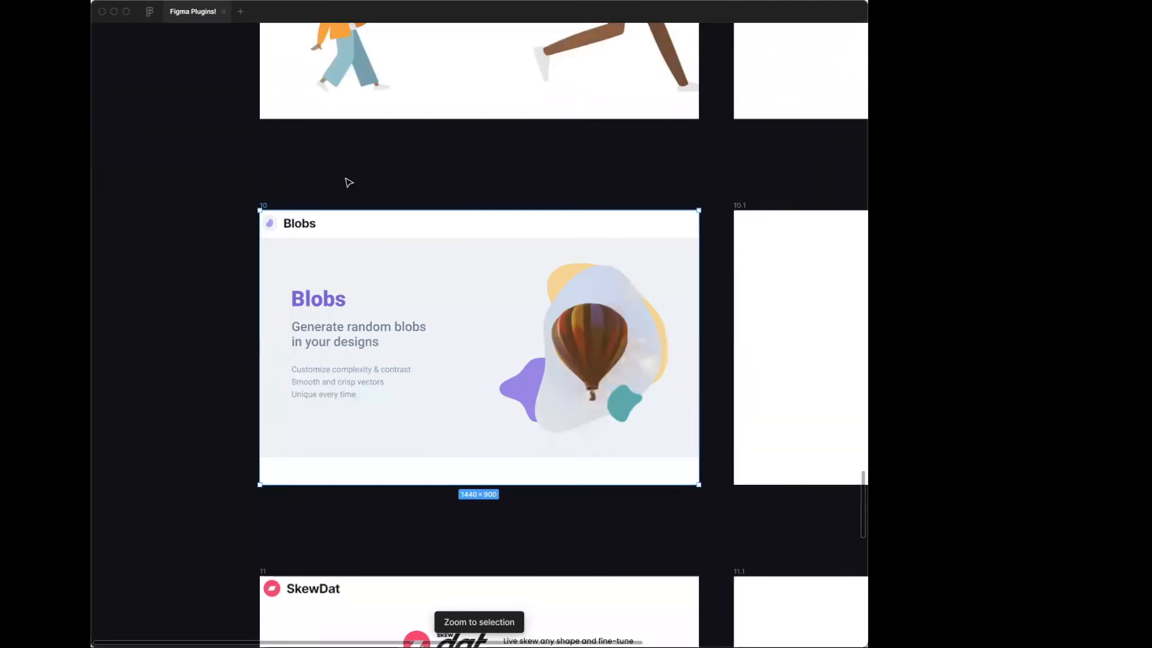
key(shift+2)
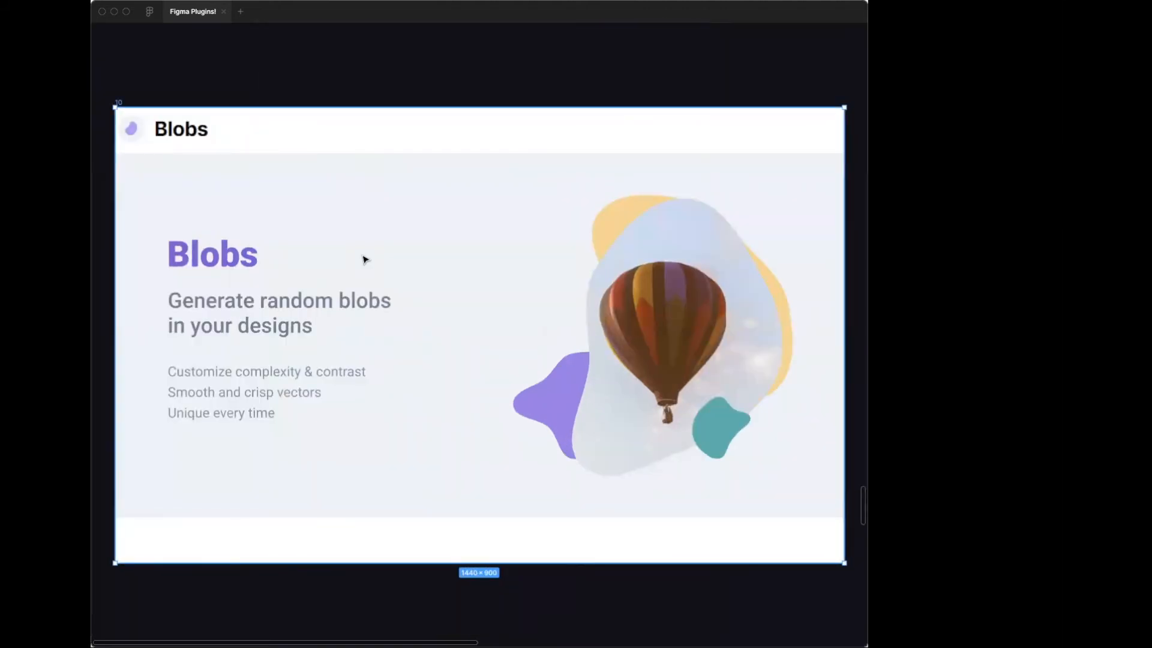
Open the Blobs plugin
right_click(355, 72)
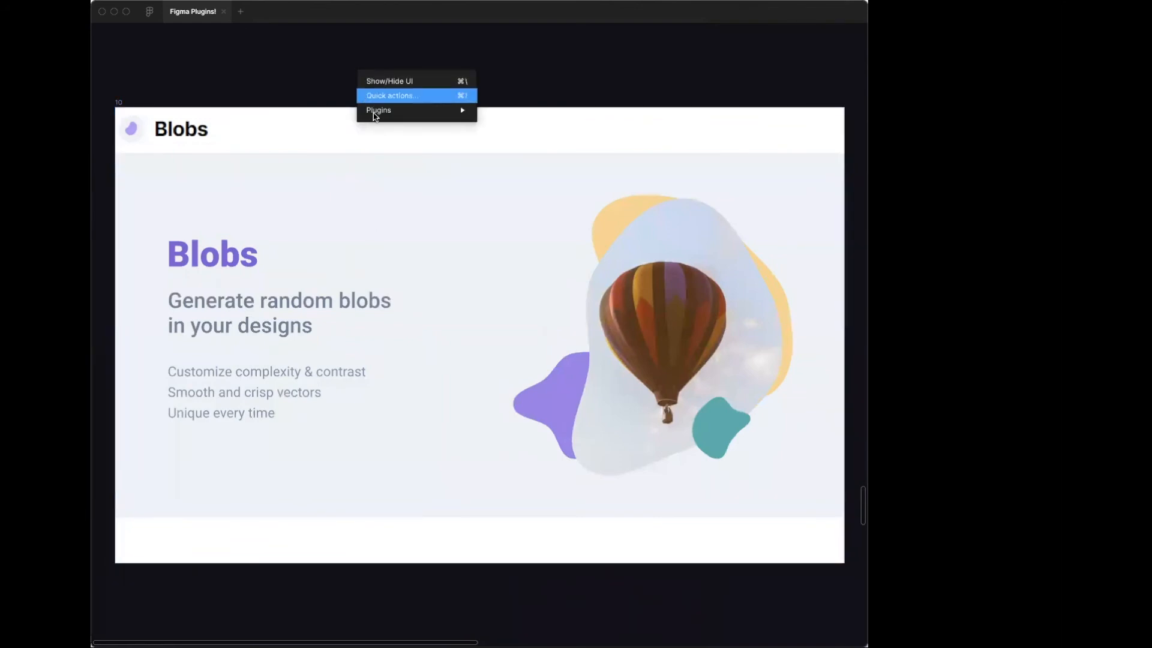
mouse_move(375, 114)
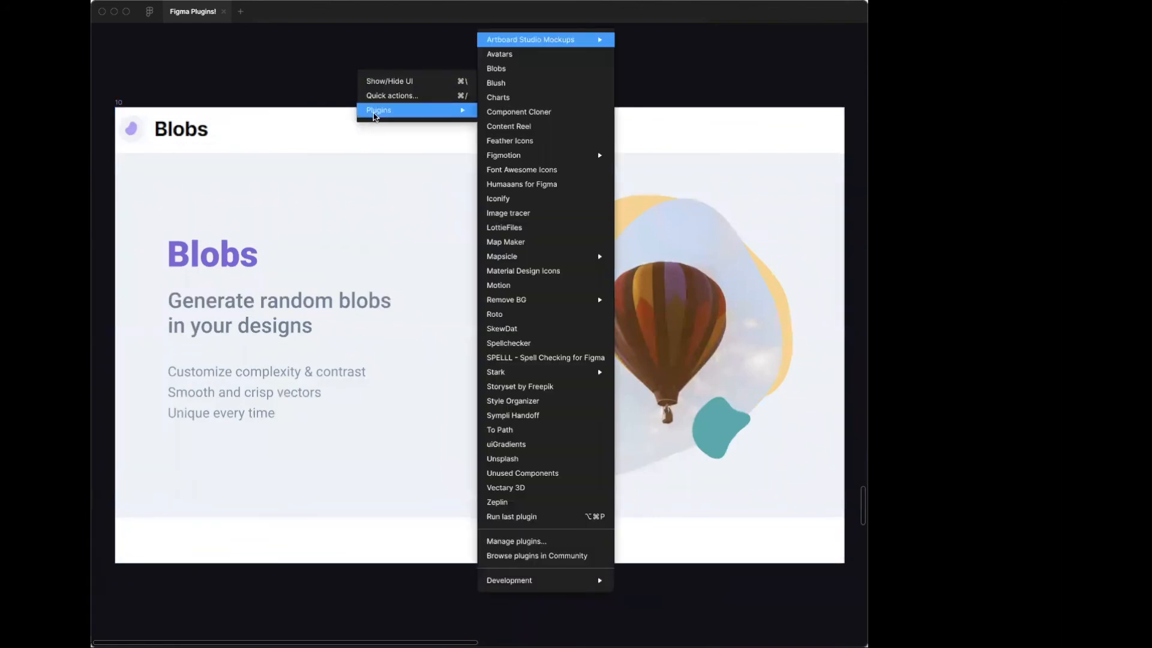
click(498, 69)
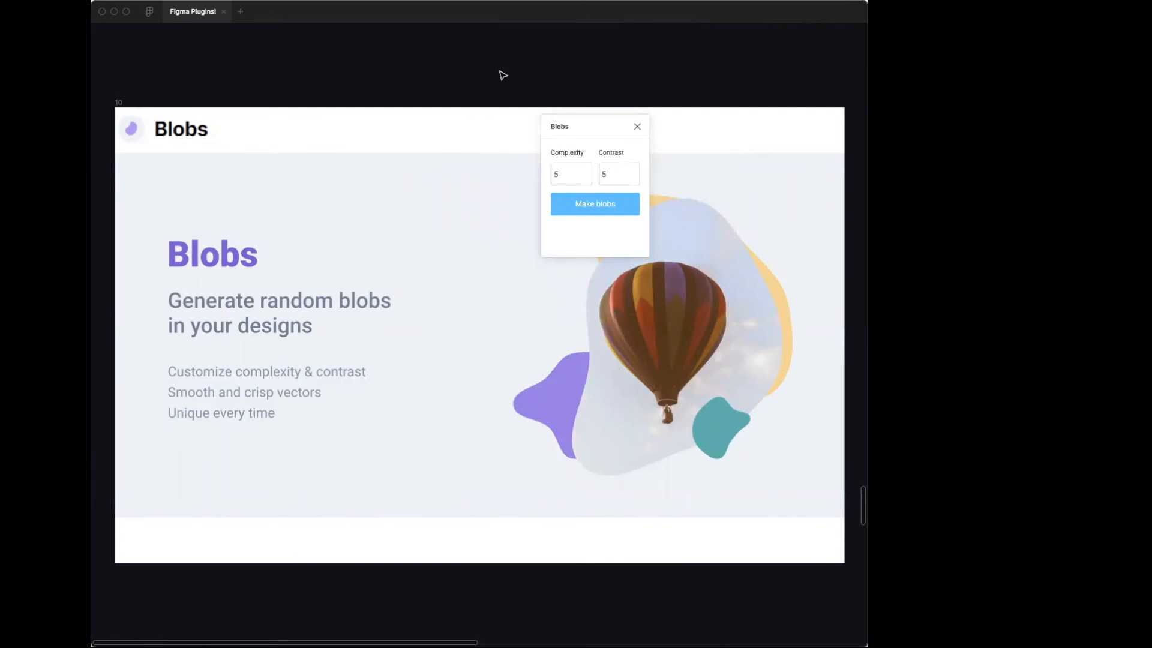
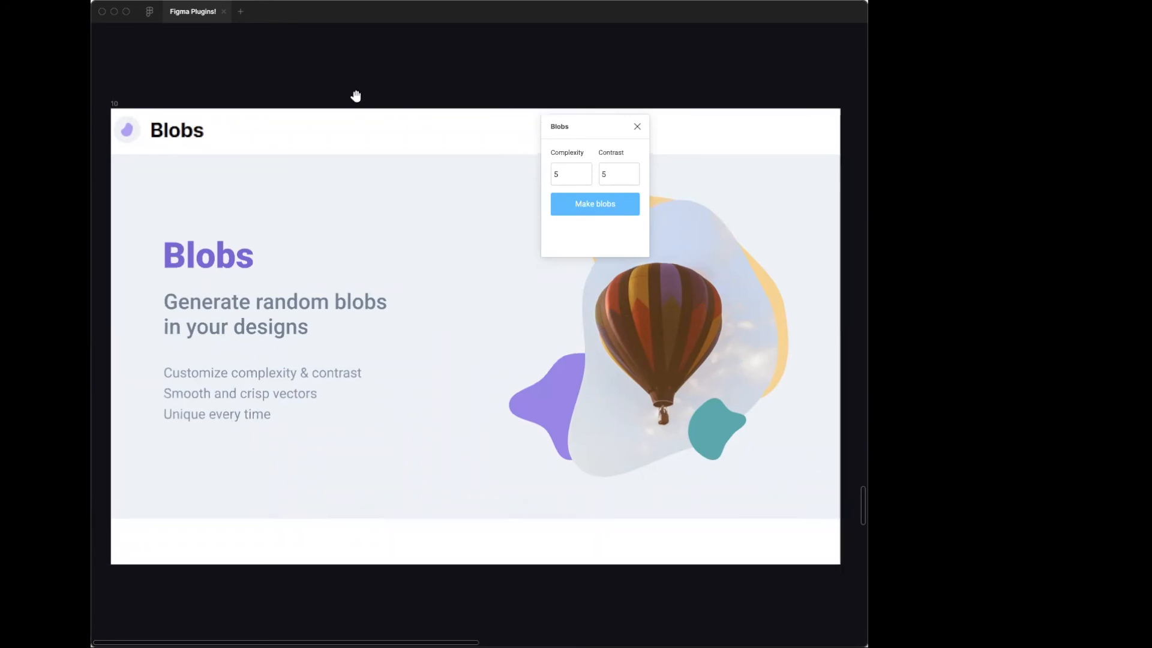
Generate a blob in the empty frame 10.1 with complexity 7 and contrast 3
scroll(373, 236, right, 10)
scroll(469, 429, right, 3)
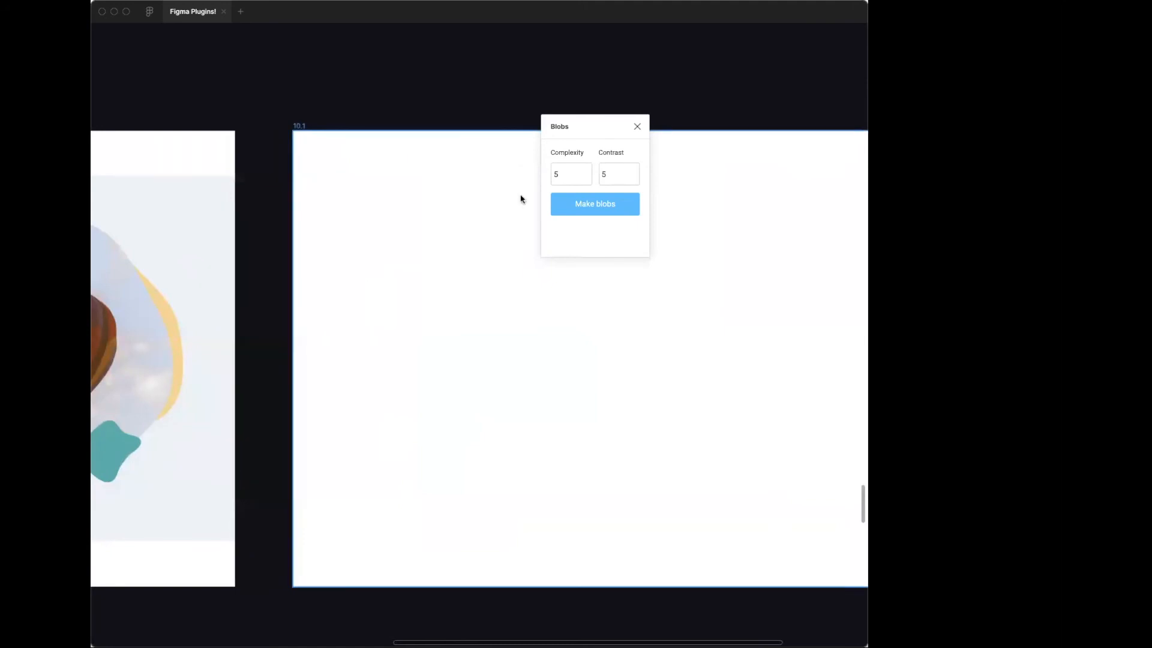
click(633, 177)
click(632, 177)
click(584, 171)
click(584, 173)
click(609, 204)
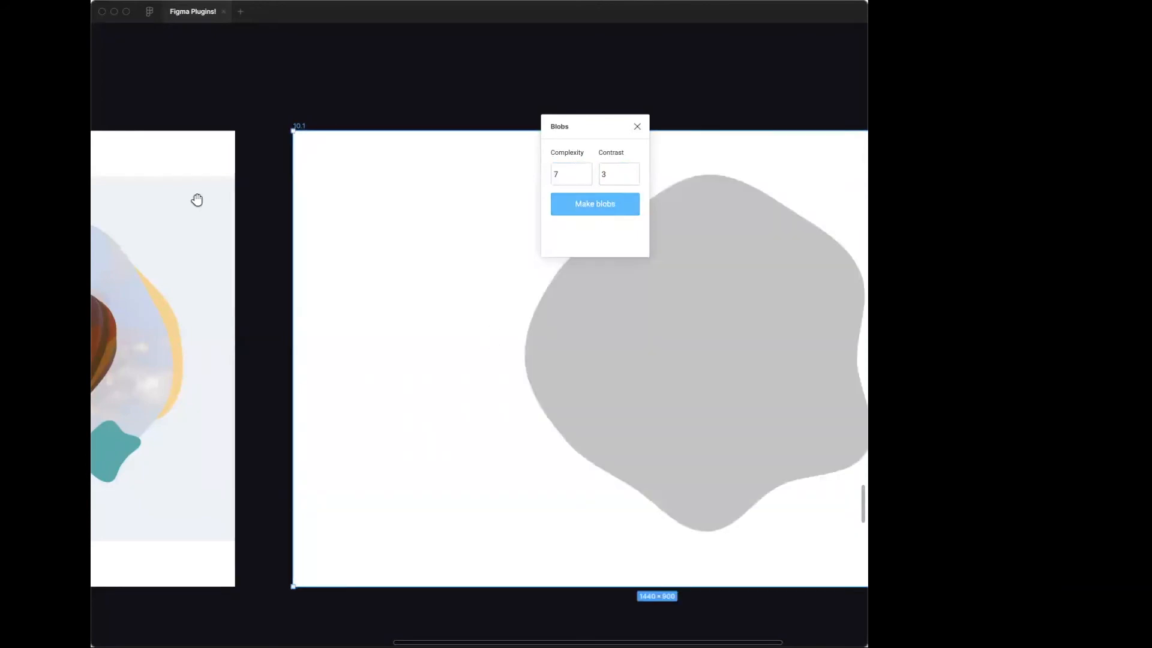
Select the generated blob and set the contrast in the Blobs plugin to 5
scroll(360, 339, right, 5)
click(372, 342)
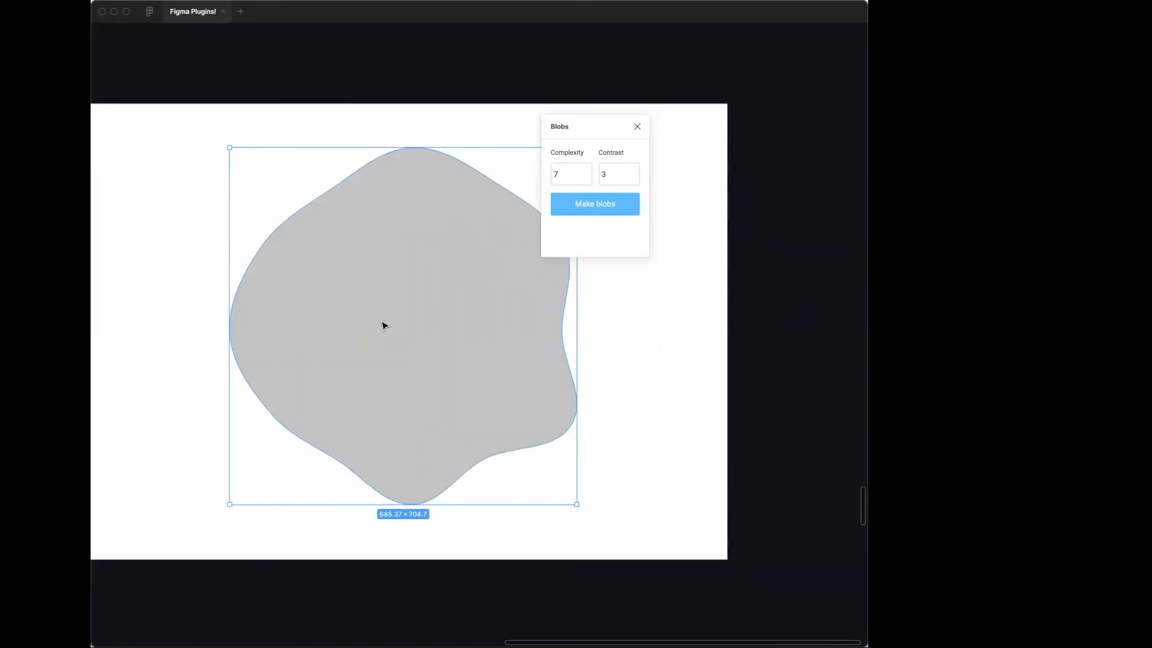
click(586, 173)
click(633, 171)
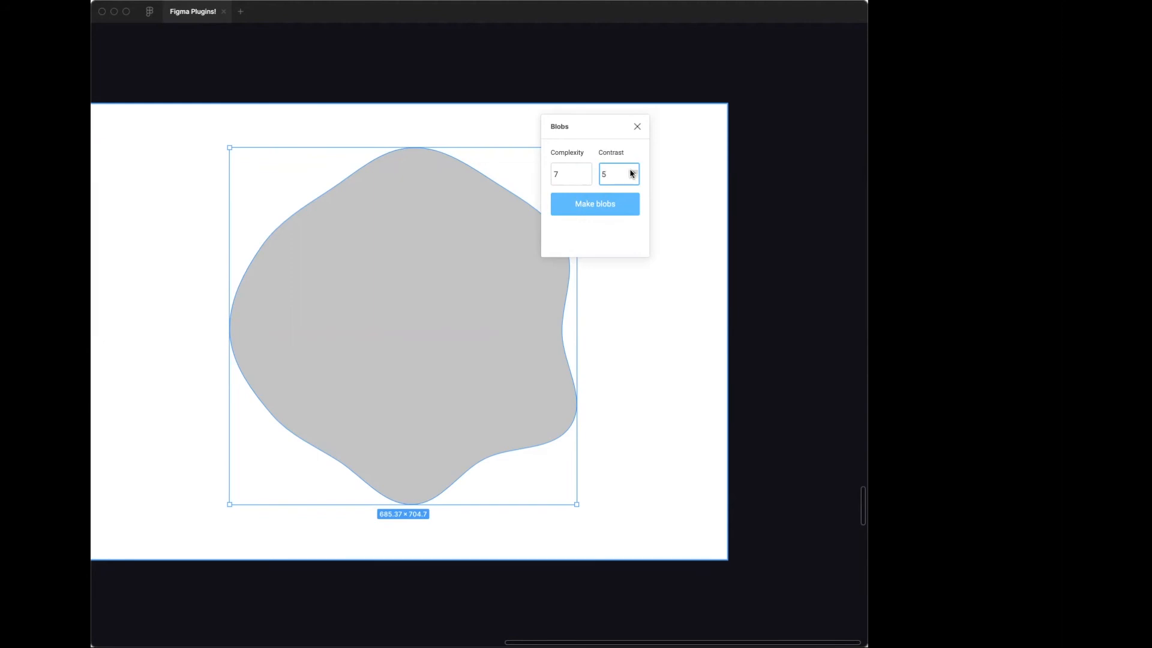
Edit the blob's outline, moving its upper-right anchor point outward and its topmost anchor point down
click(470, 185)
double_click(494, 185)
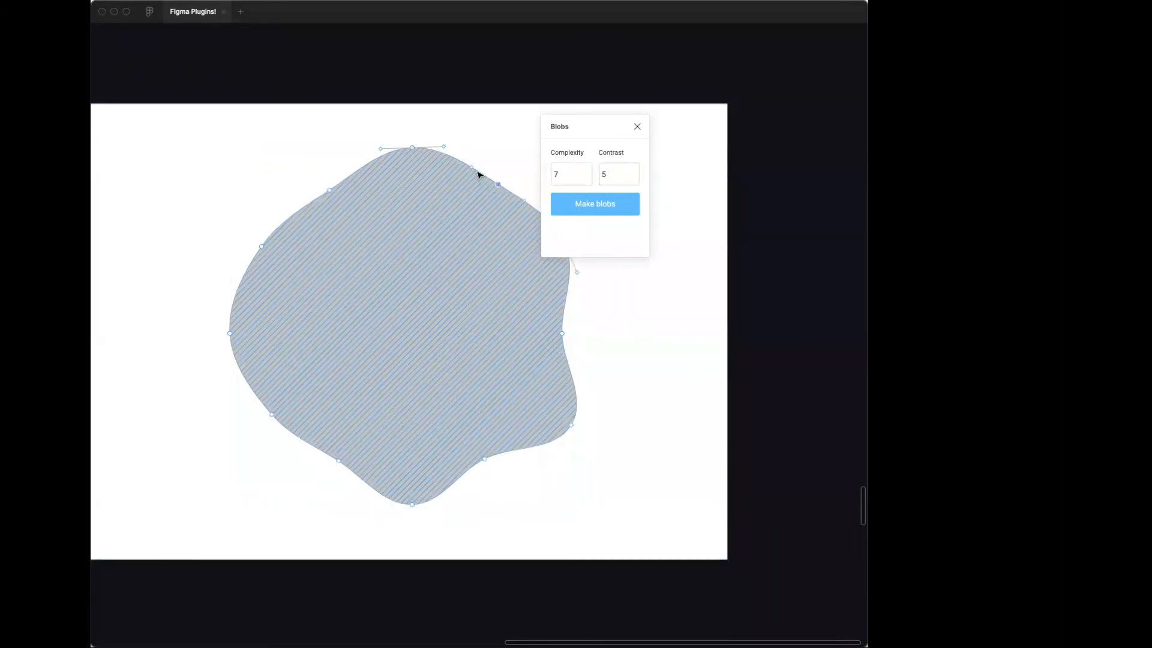
drag(471, 172, 464, 186)
key(super+z)
drag(516, 149, 485, 222)
drag(461, 143, 514, 162)
drag(353, 103, 469, 200)
drag(416, 150, 419, 180)
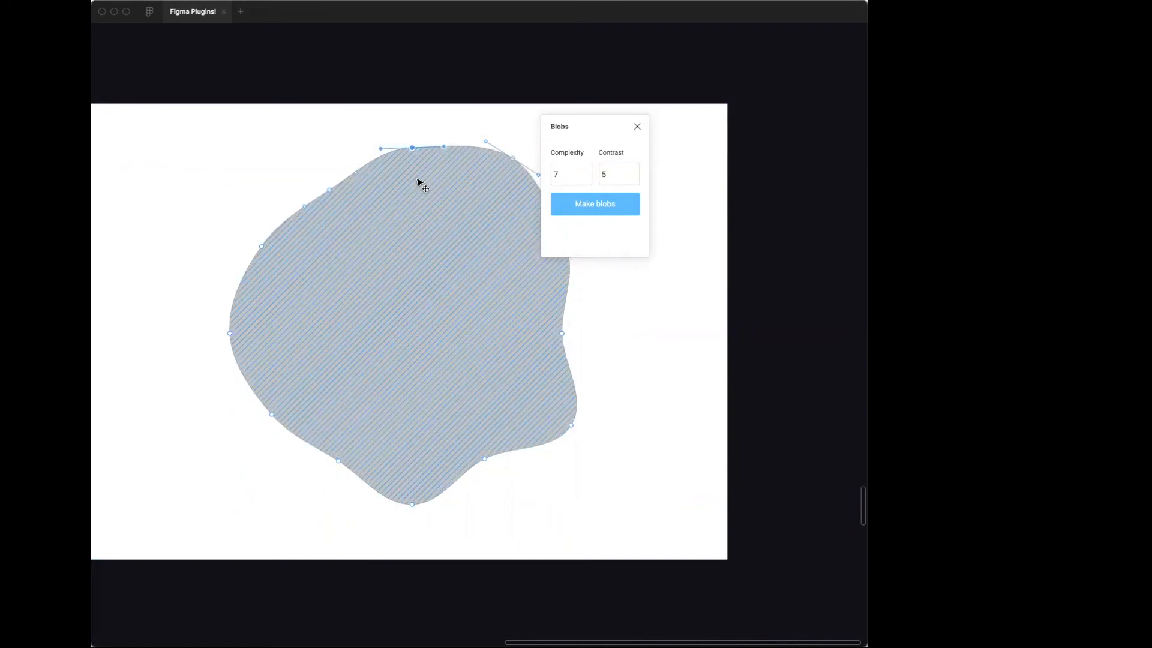
Pull the blob's upper-left anchor point inward to form a concave notch, and finish editing the outline
drag(248, 126, 396, 263)
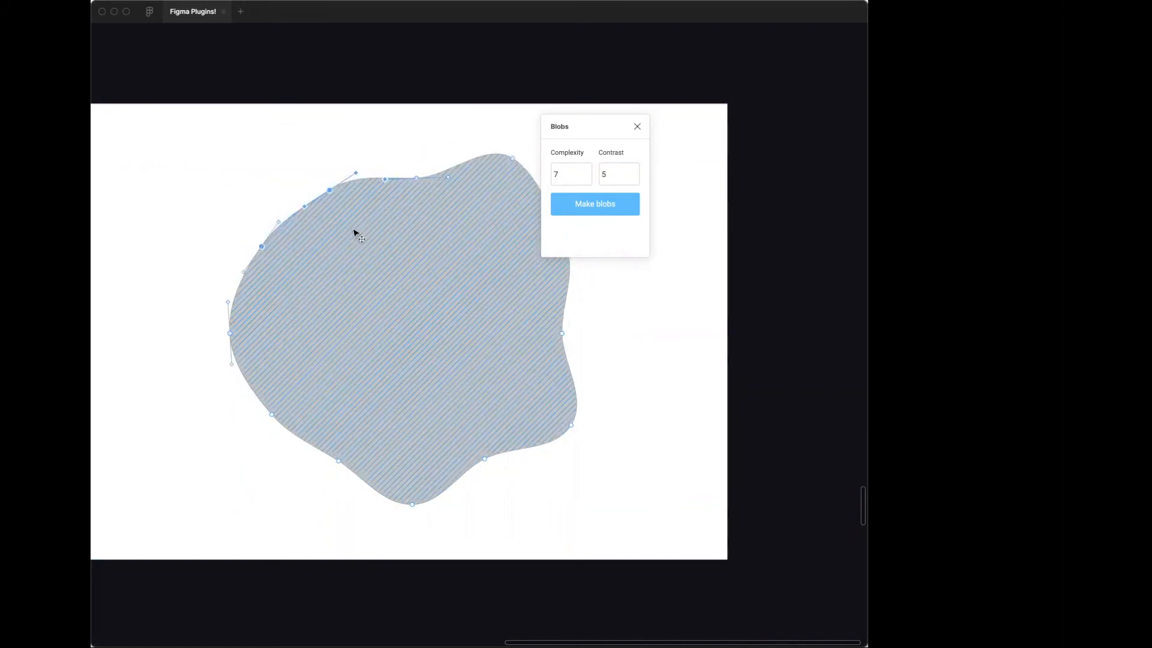
key(ctrl+z)
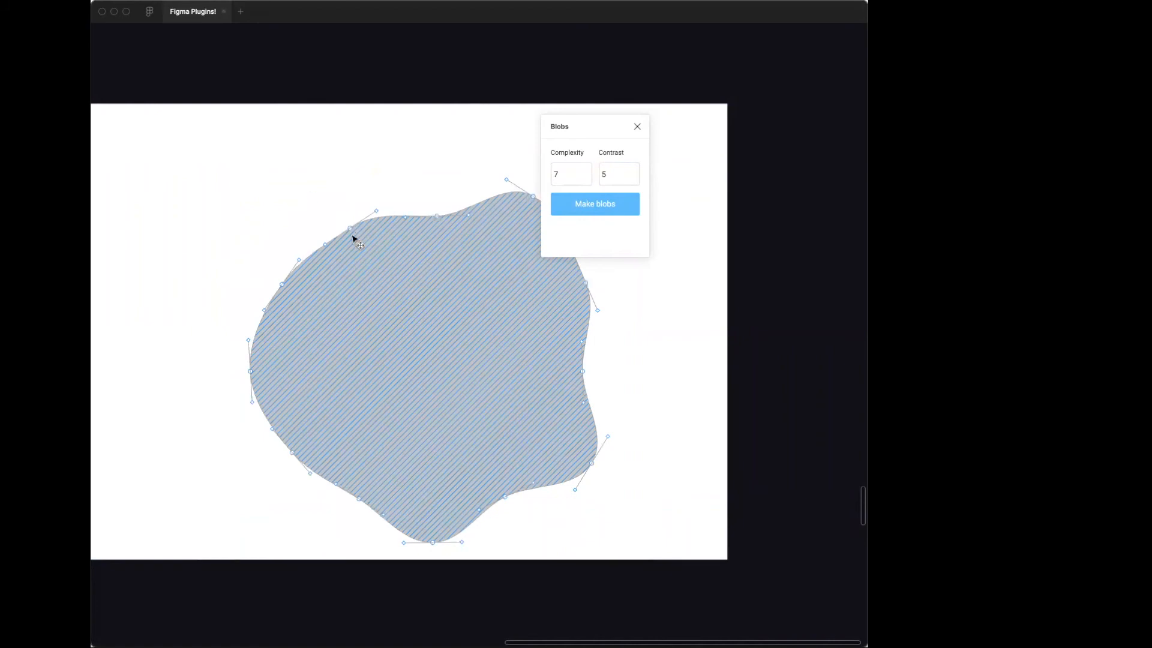
key(ctrl+z)
click(377, 203)
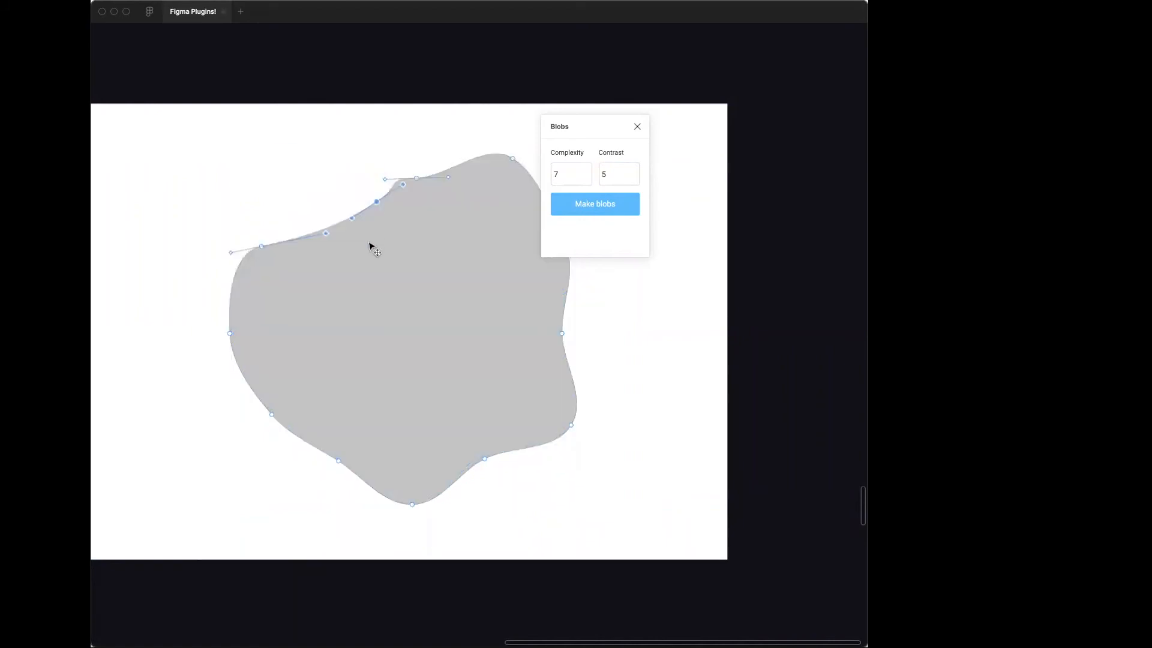
key(ctrl+z)
key(Escape)
key(Escape)
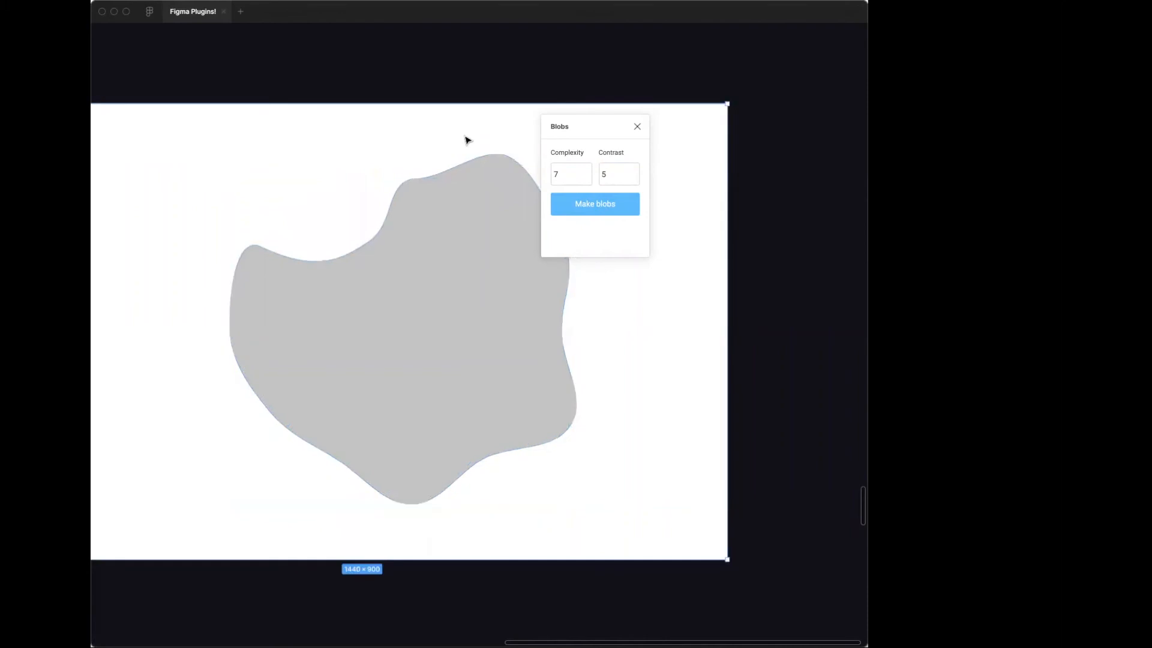
Generate a second blob in frame 10.1 with complexity 4 and contrast 5
click(586, 177)
click(586, 177)
click(586, 177)
click(598, 210)
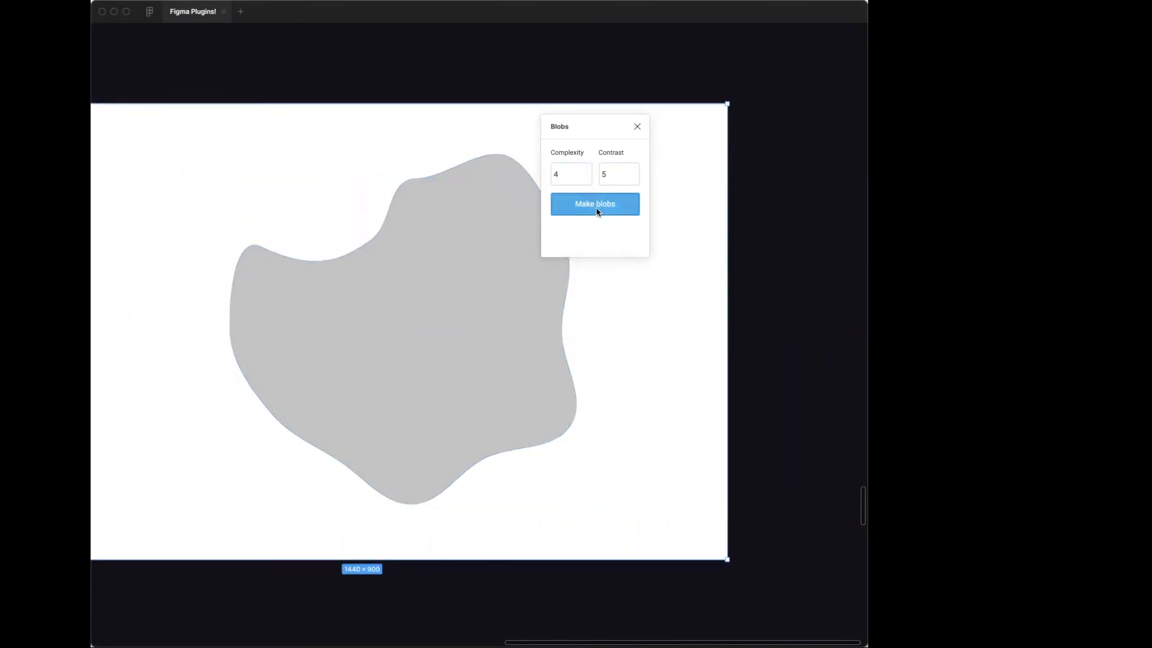
key(ctrl+z)
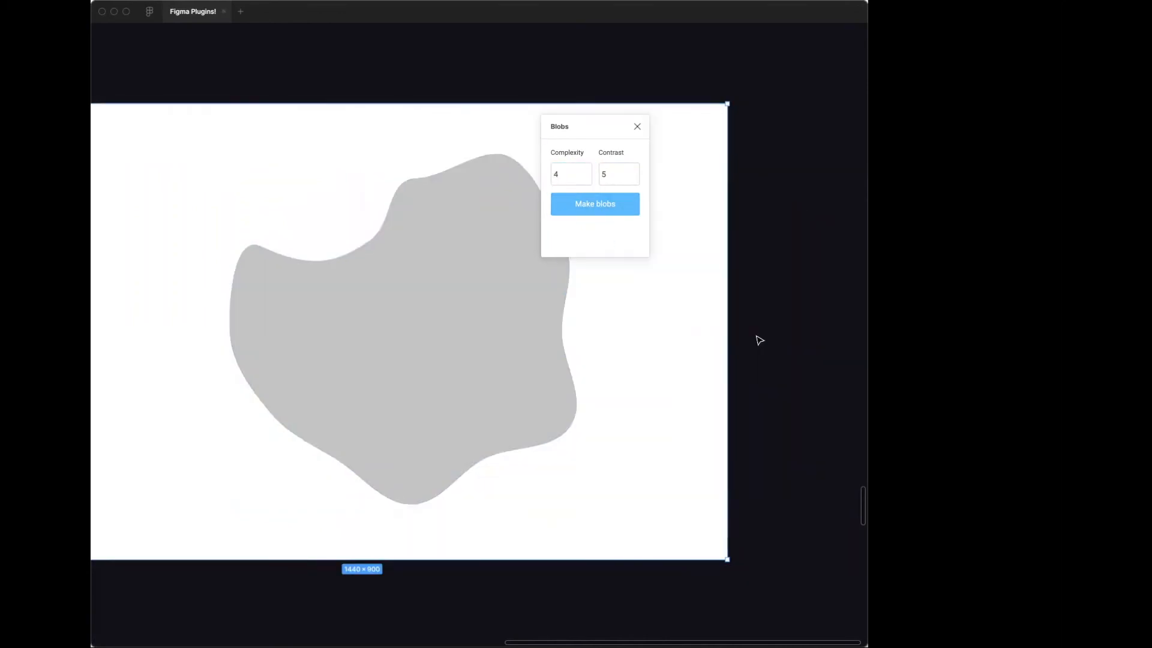
click(492, 286)
double_click(492, 285)
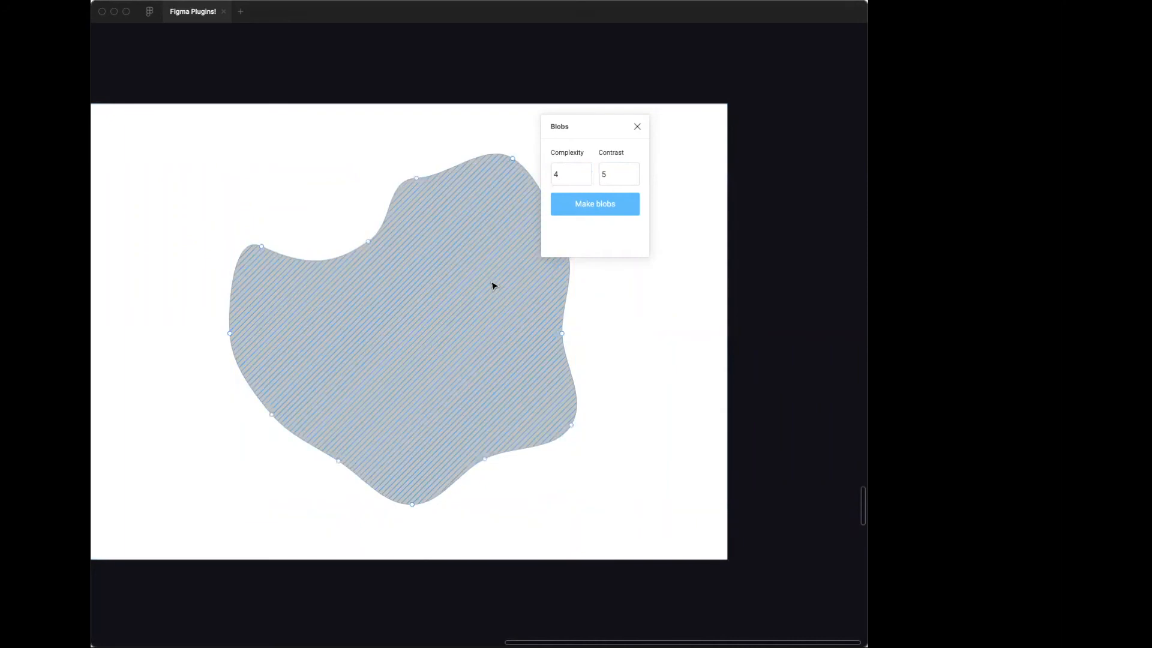
key(Escape)
Widen frame 10.1 to 1440 × 900
scroll(736, 236, down, 6)
scroll(745, 352, up, 3)
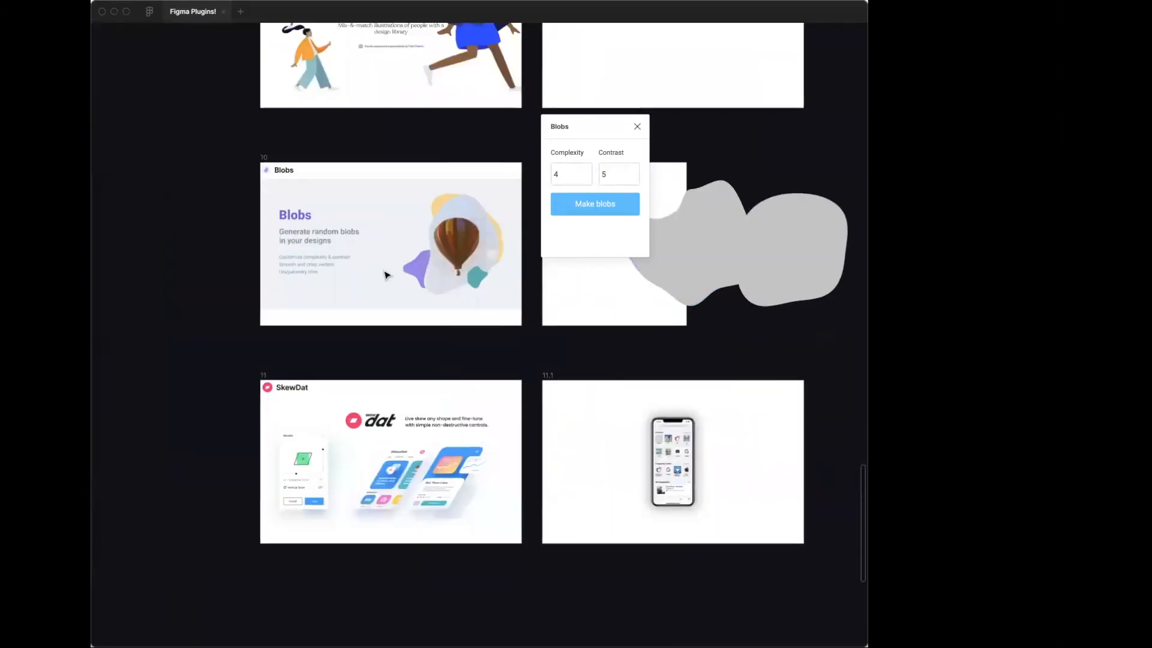
scroll(386, 275, right, 5)
scroll(386, 275, up, 2)
click(345, 216)
drag(483, 288, 599, 287)
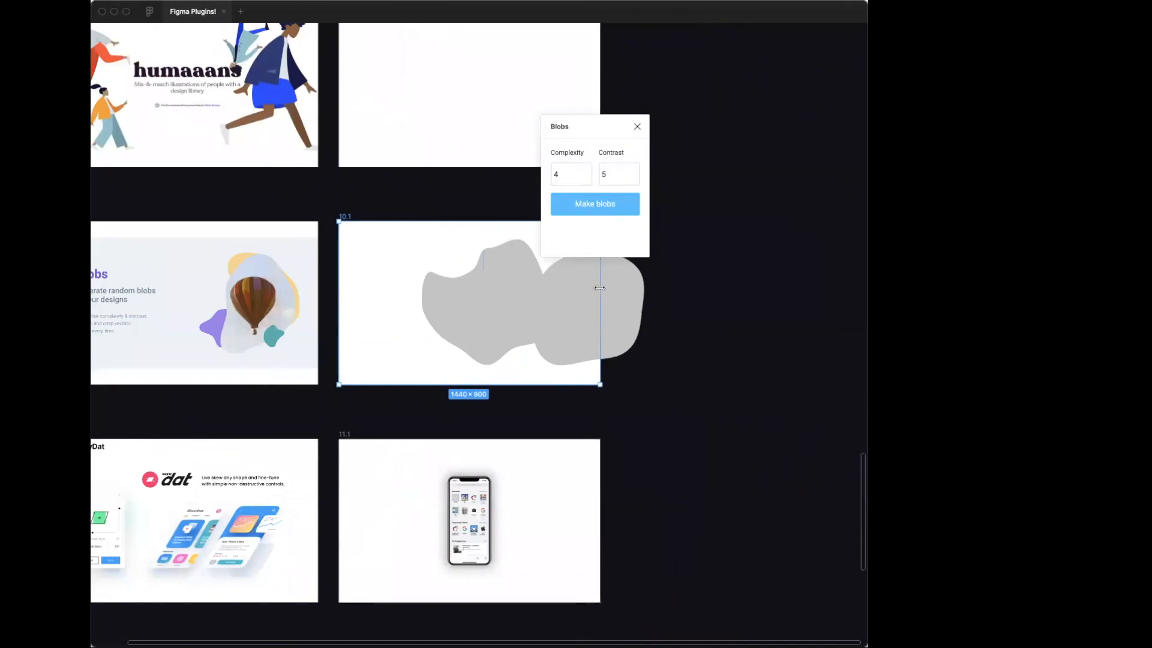
Move both blobs left within frame 10.1 so that the rounder second blob overlaps the first one
scroll(557, 344, up, 5)
click(649, 332)
drag(649, 332, 412, 306)
click(483, 317)
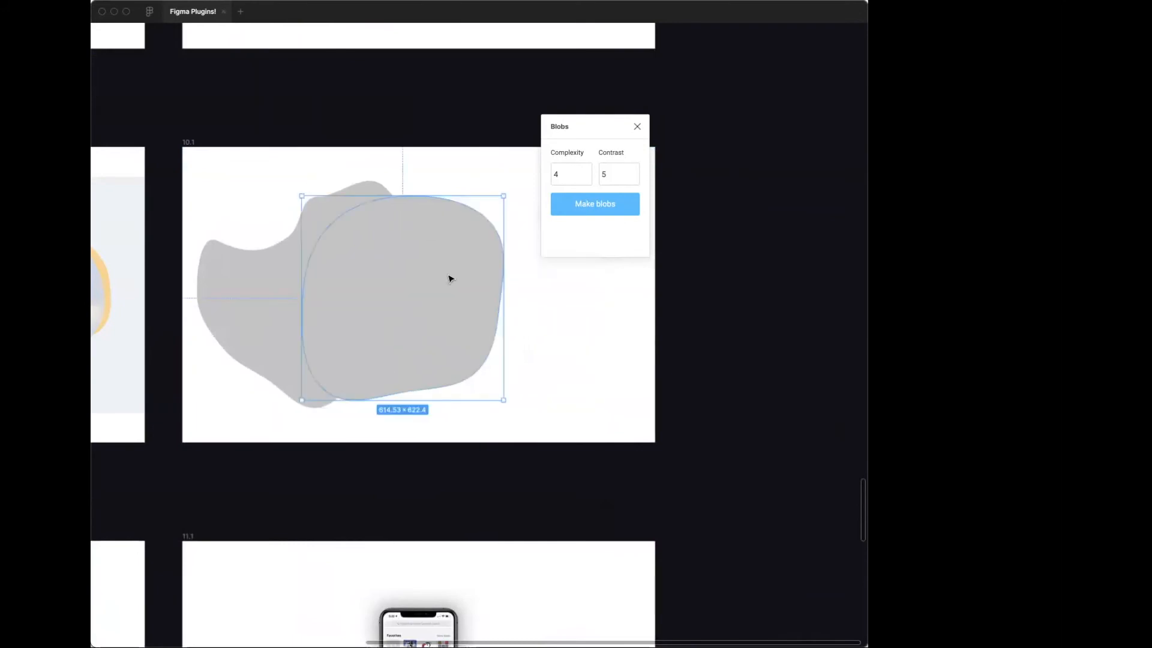
Show the interface again and fill the rounder second blob in frame 10.1 with dark blue 301DA3
click(421, 124)
right_click(418, 120)
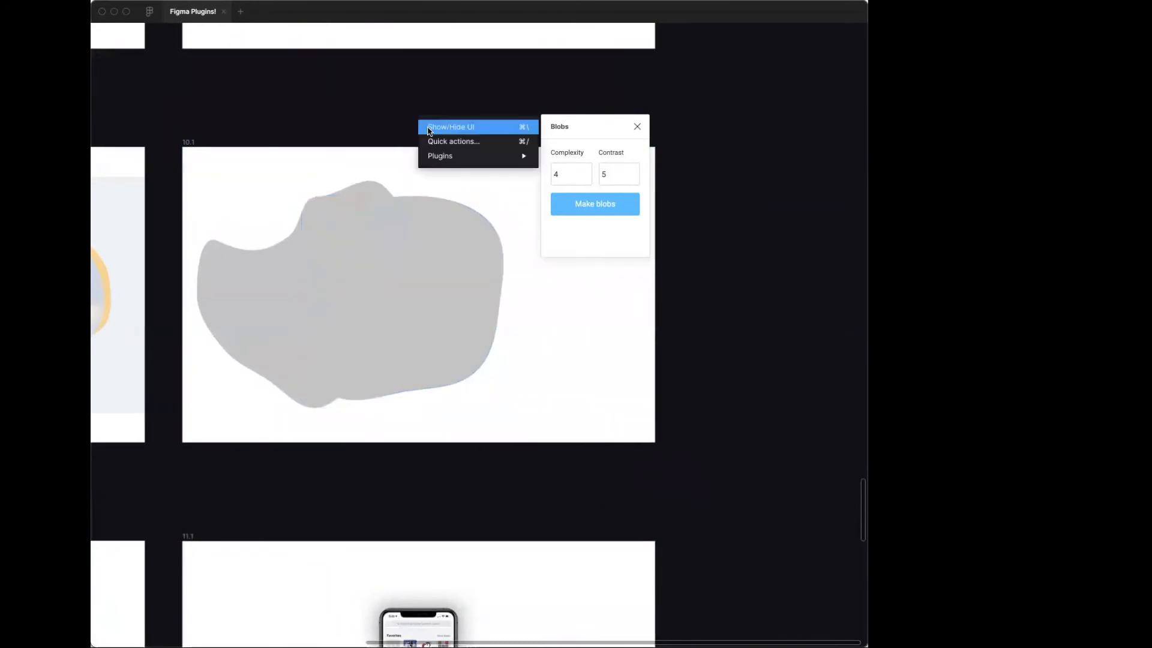
click(442, 127)
click(438, 282)
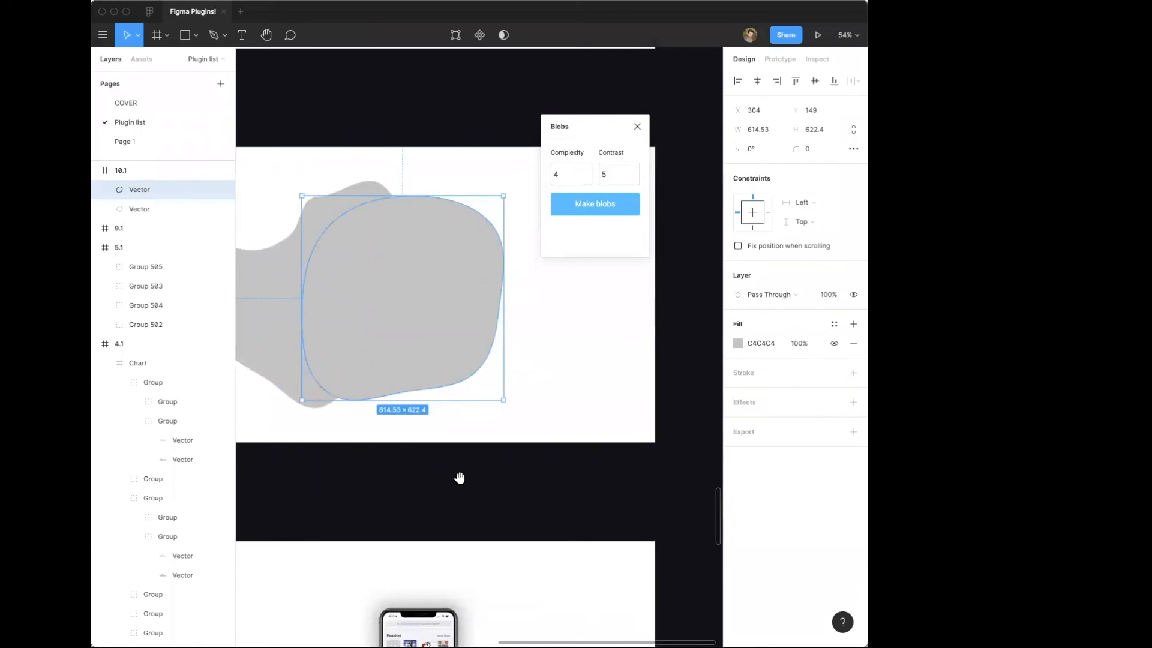
click(737, 343)
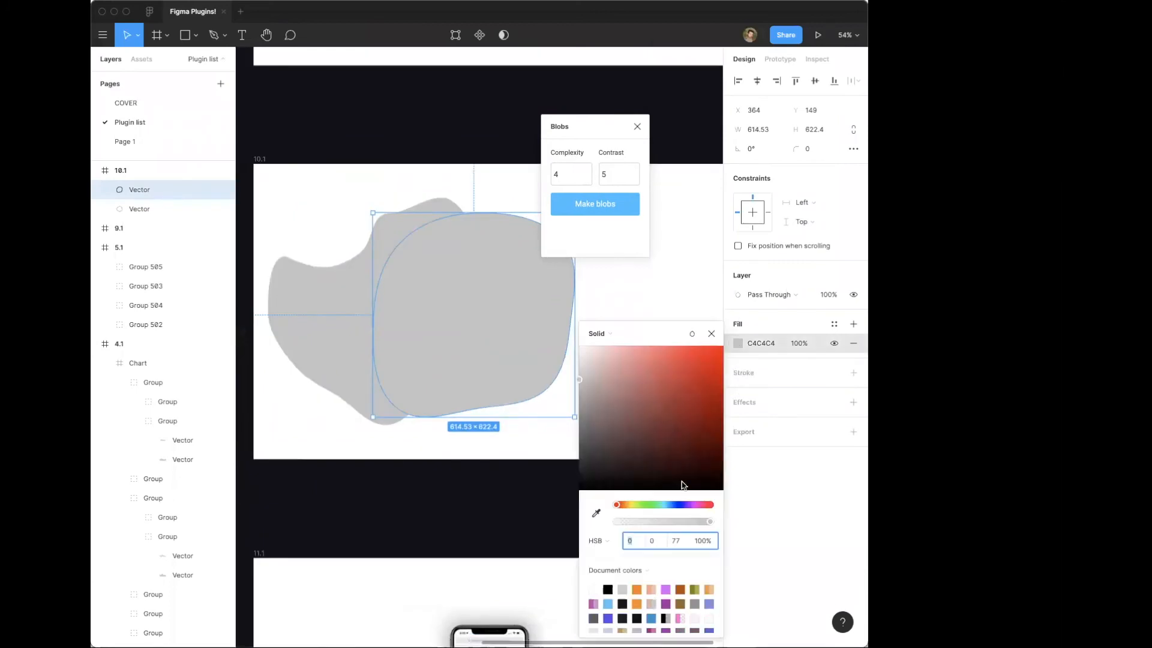
click(676, 507)
click(697, 398)
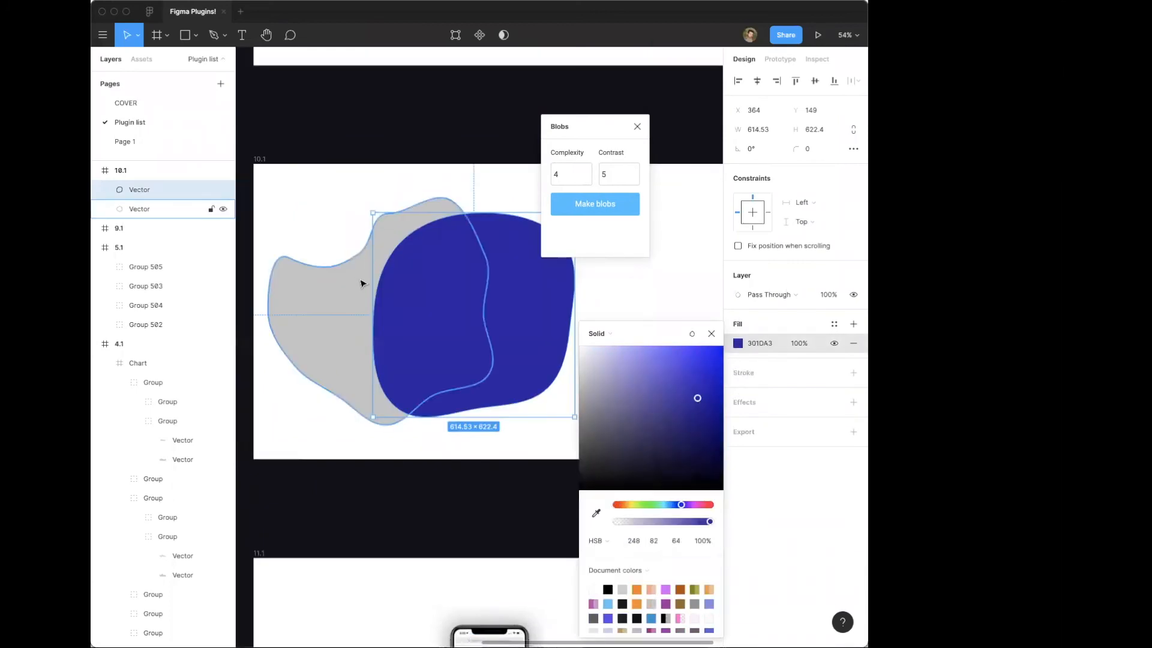
Fill the notched first blob with the dark blue sampled from the second blob and set its opacity to 10%
click(363, 277)
key(i)
click(474, 297)
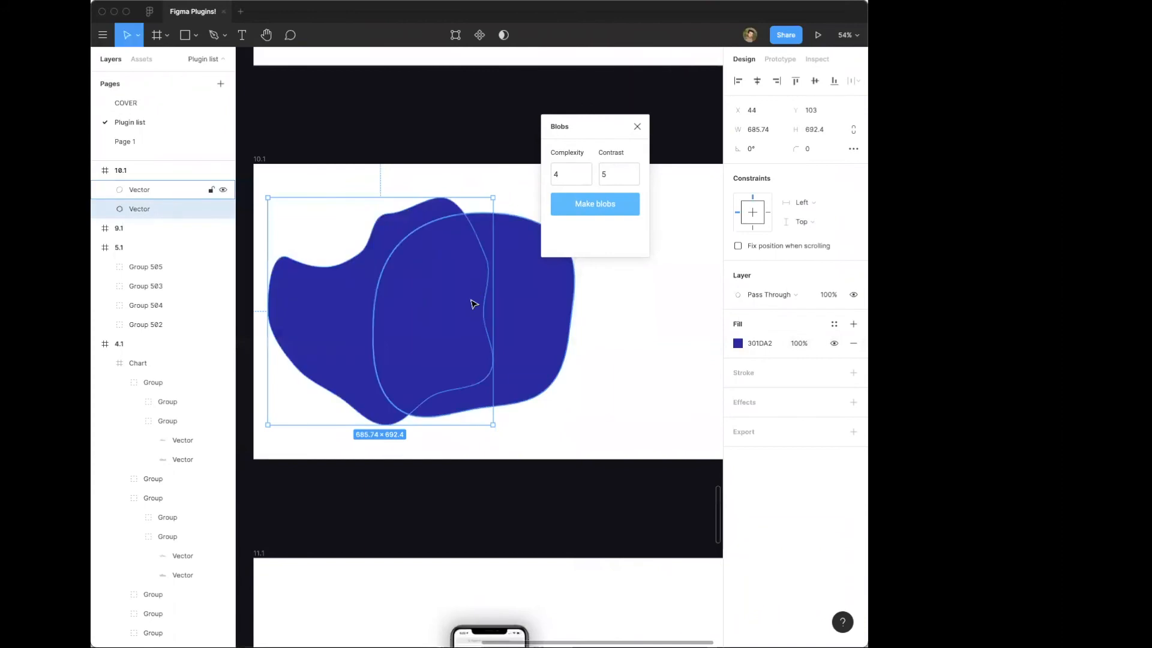
key(1)
key(Escape)
Generate a third blob with complexity 2 and contrast 5, and place it over the overlap of the two existing blobs
click(586, 177)
click(586, 177)
click(606, 207)
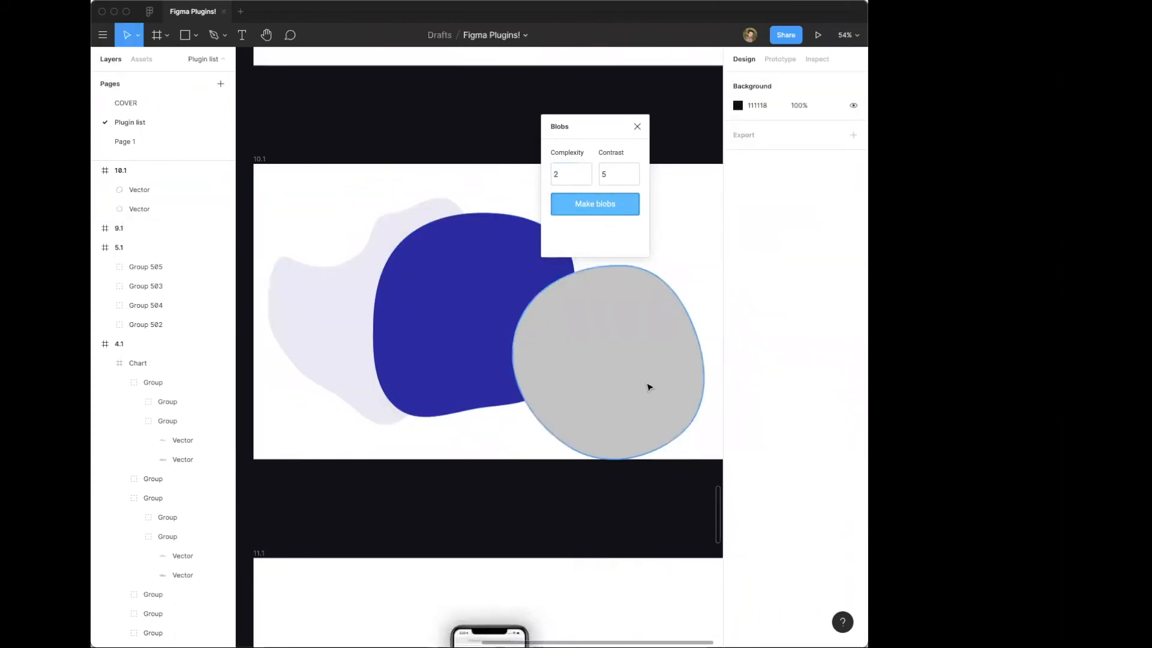
drag(648, 387, 437, 345)
Fill the third blob with the sampled dark blue and set its opacity to 20%
key(i)
click(535, 330)
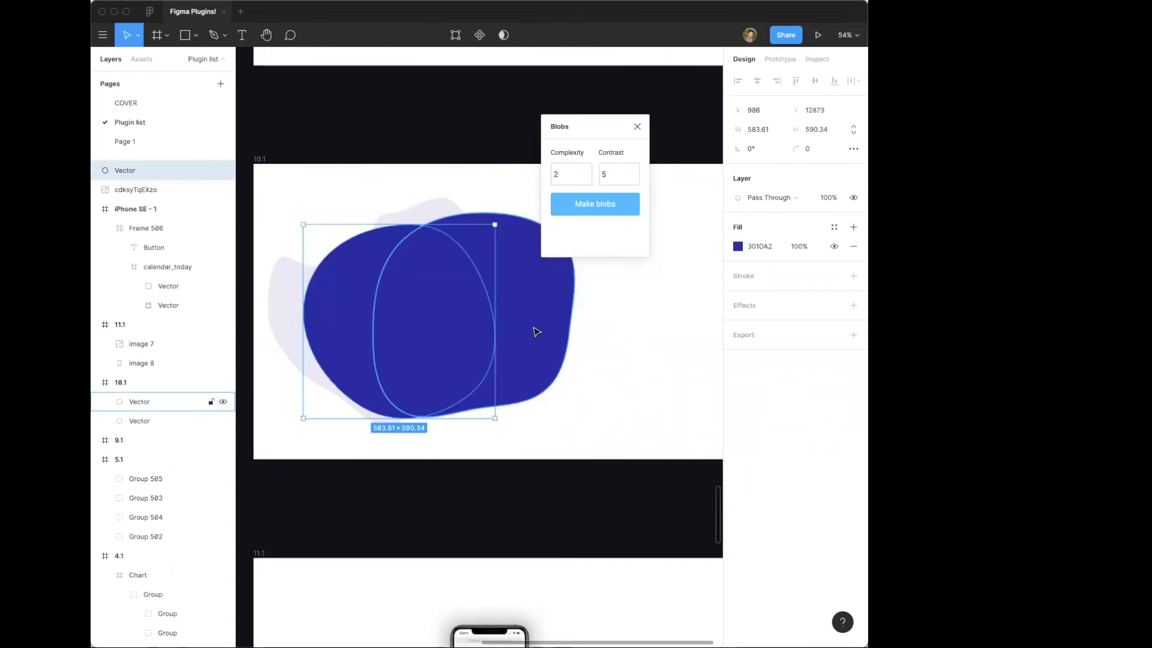
key(2)
key(Escape)
Rotate the 20% opacity blob to about -150°
drag(386, 450, 358, 259)
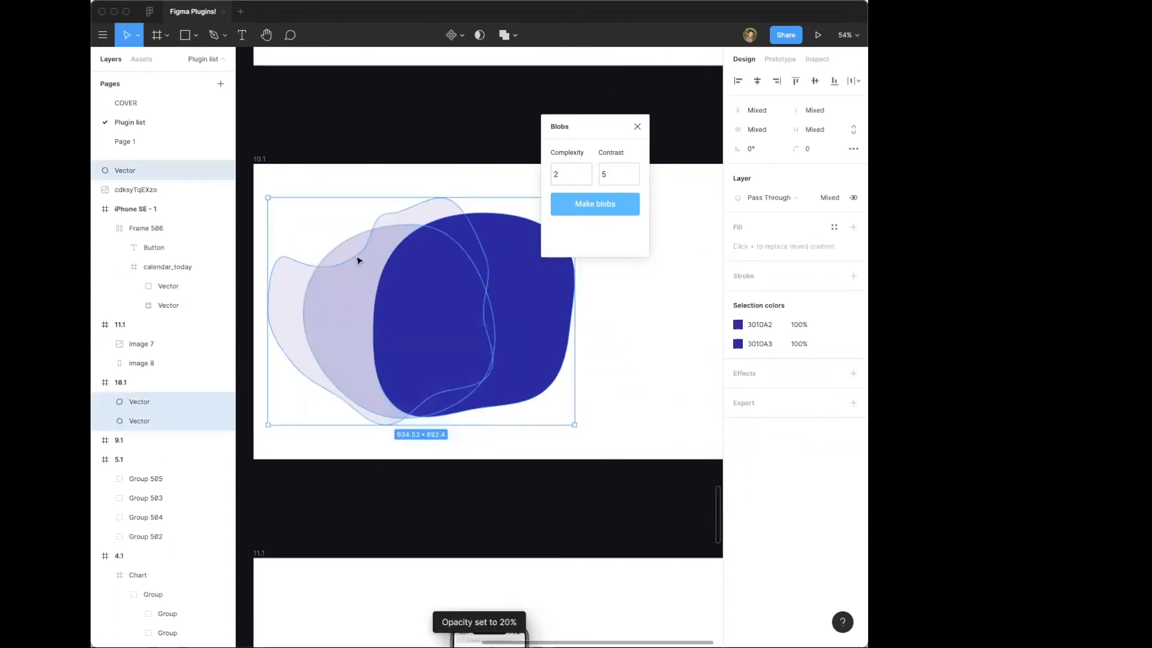
click(359, 322)
click(392, 273)
drag(530, 419, 361, 504)
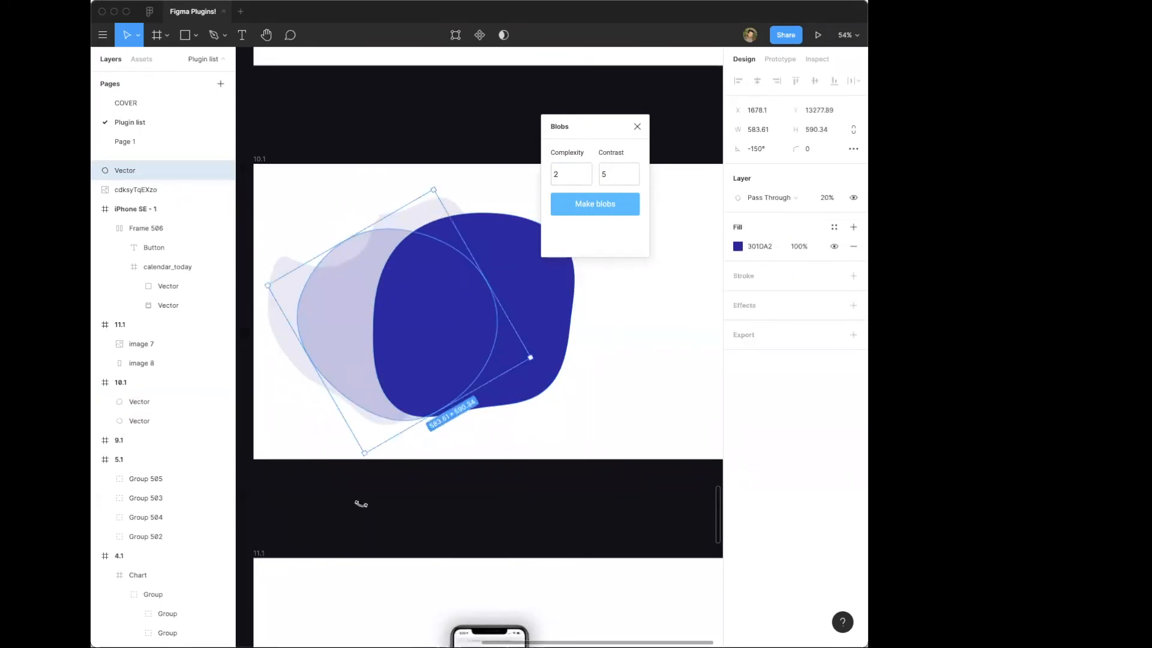
Move the two pale blobs right so that they mostly overlap the solid dark blue blob
key(super+z)
key(super+z)
key(super+z)
key(super+z)
key(super+z)
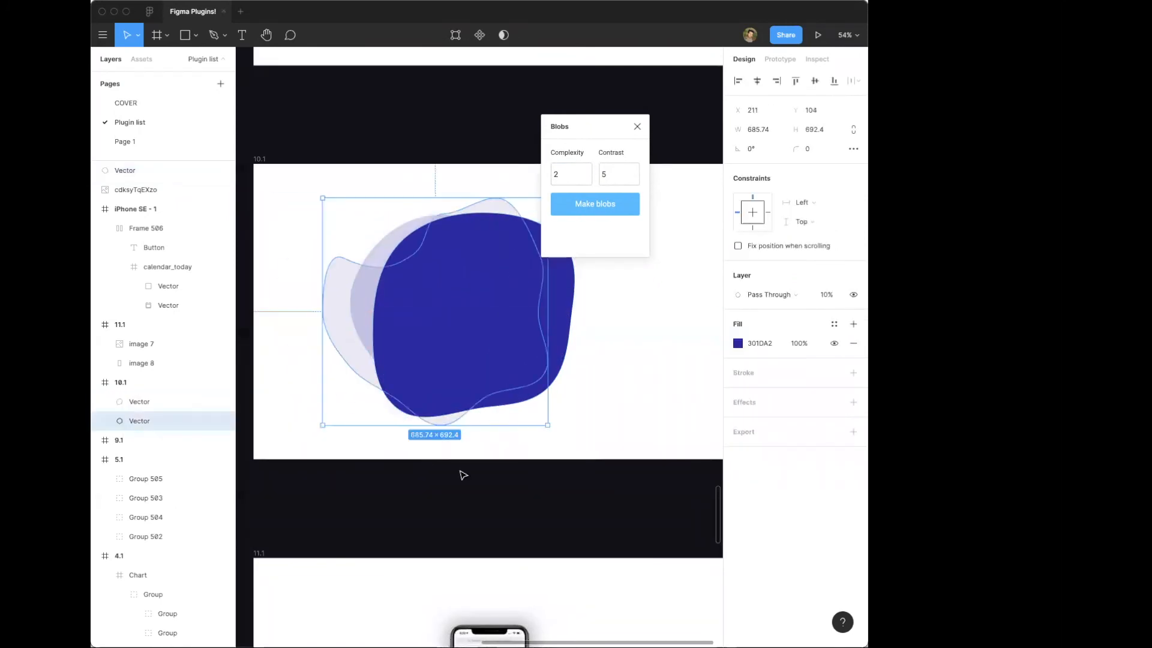
Scale all three blobs down together to about 697 × 699
click(419, 506)
scroll(419, 360, up, 2)
drag(324, 506, 470, 360)
scroll(615, 461, left, 3)
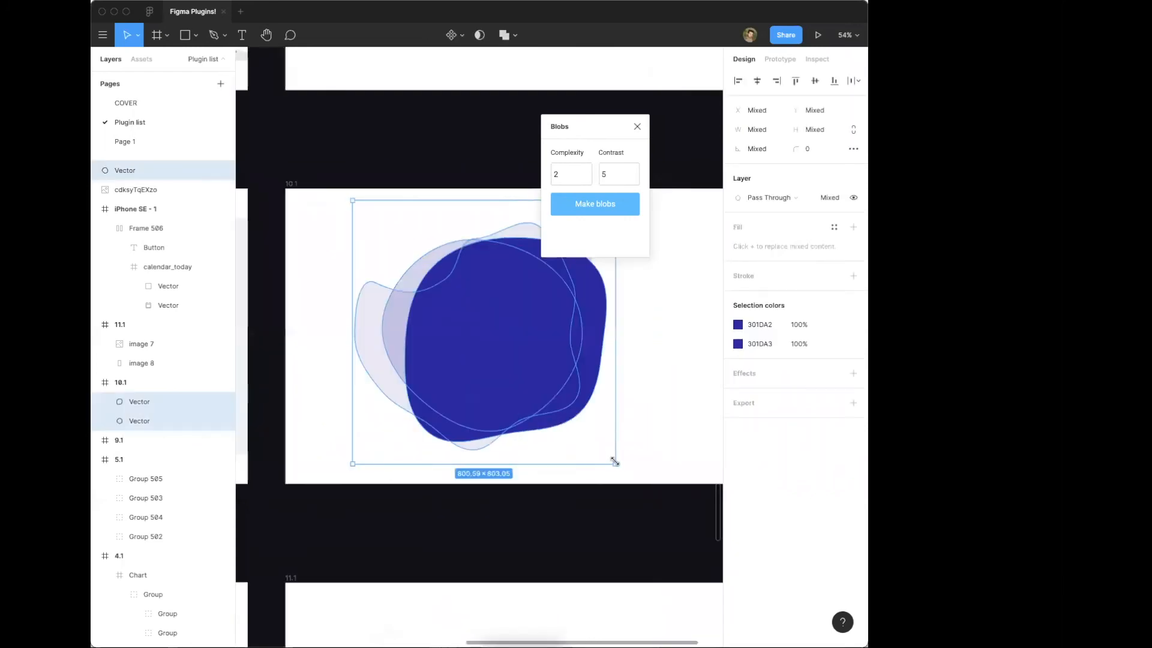
drag(615, 461, 594, 430)
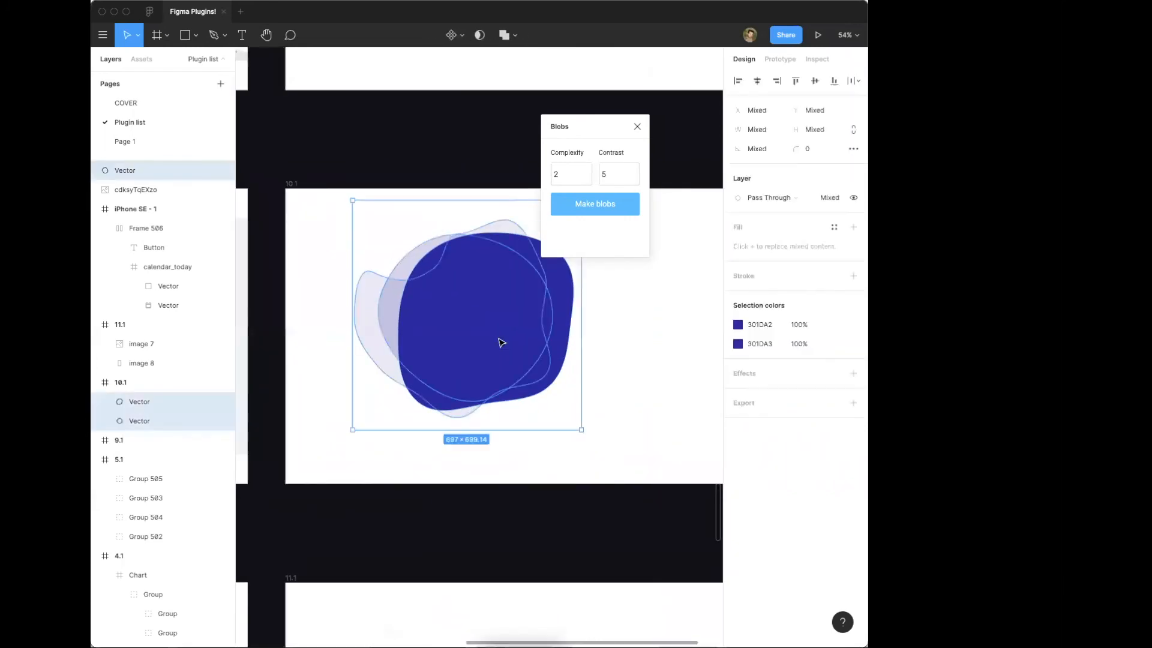
Move the three blobs to the centre of frame 10.1 and close the Blobs plugin
key(super+z)
key(super+z)
key(super+z)
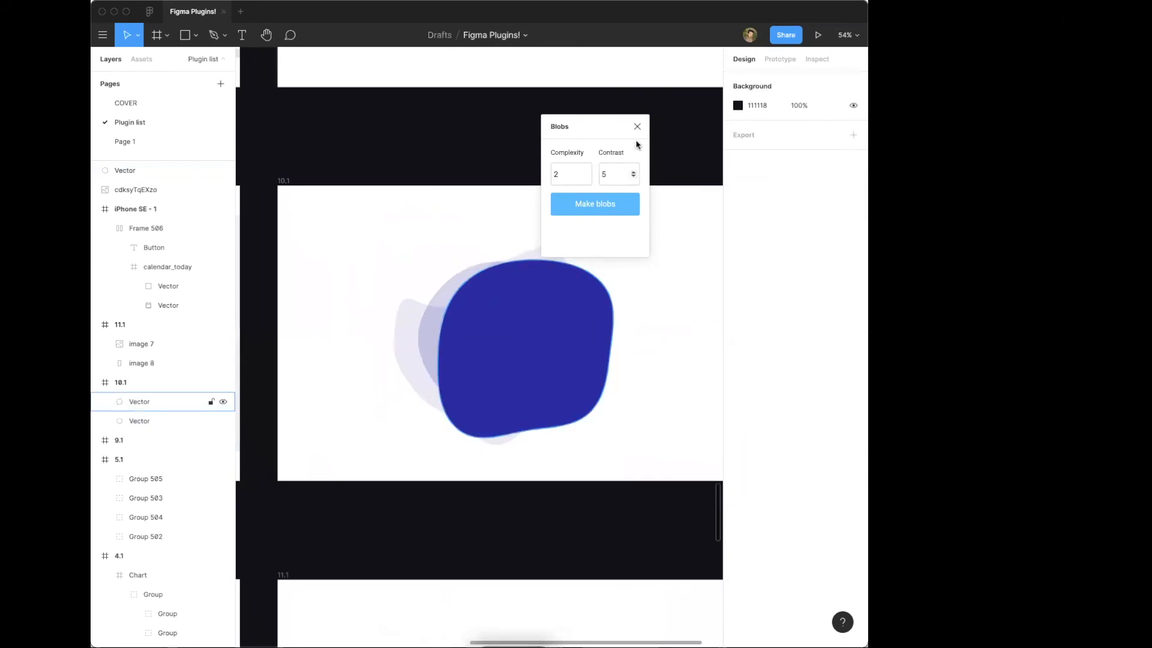
click(637, 126)
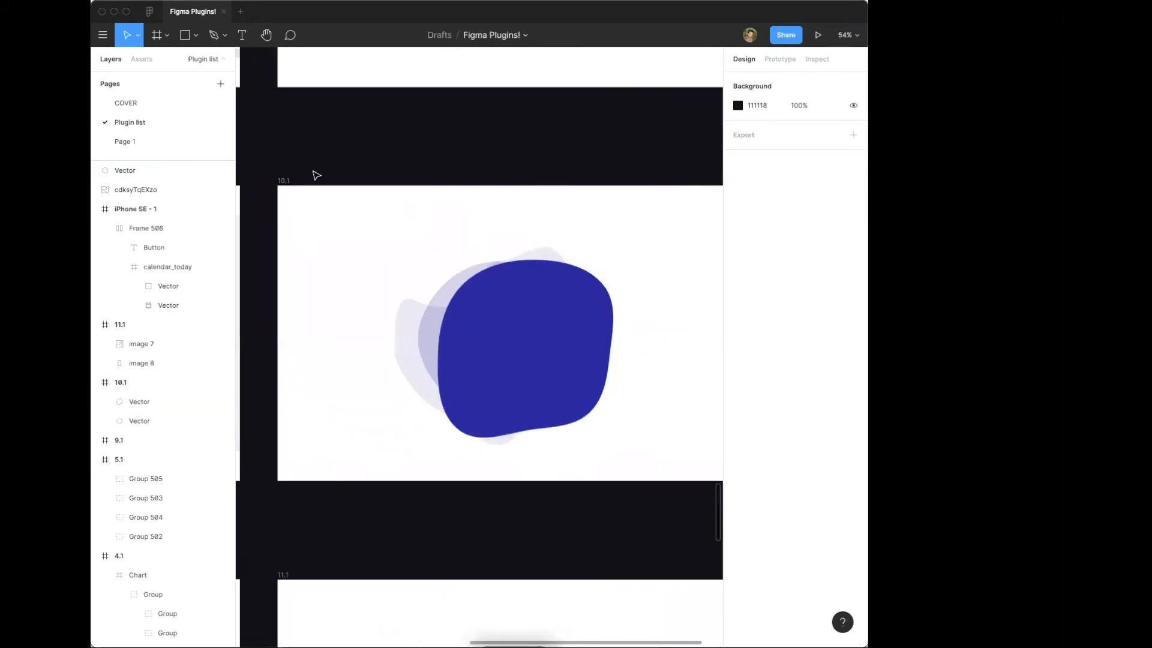
Bring the SkewDat card in frame 11 into full view with the interface hidden and nothing selected
scroll(517, 496, left, 8)
scroll(517, 496, down, 2)
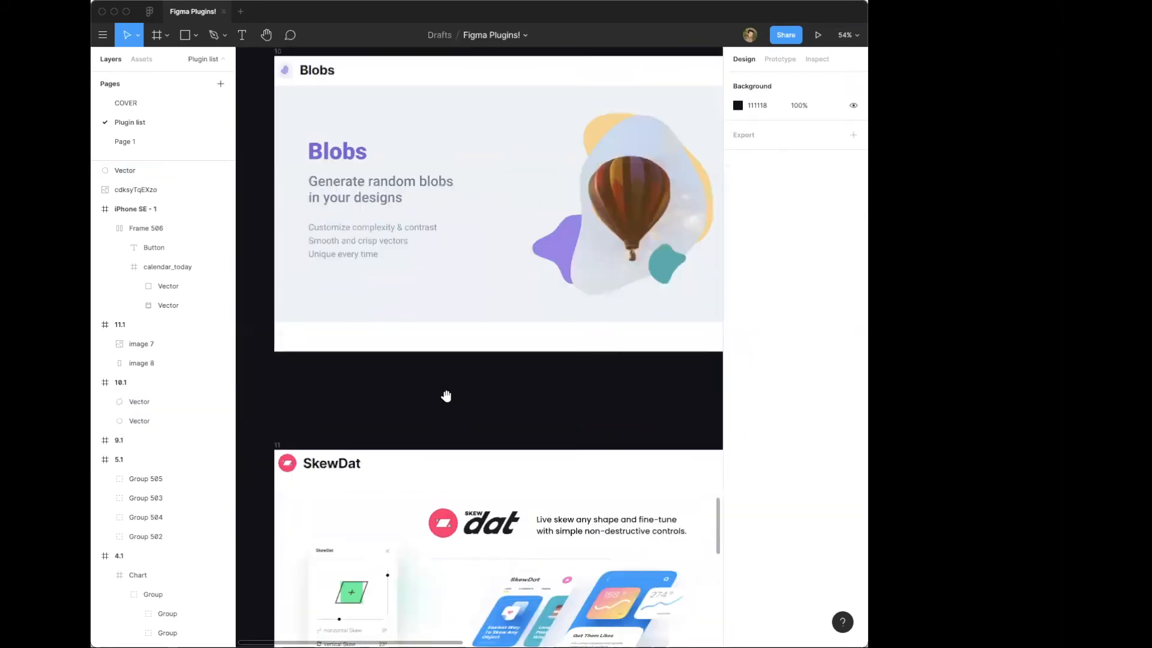
scroll(446, 396, down, 5)
scroll(446, 396, right, 2)
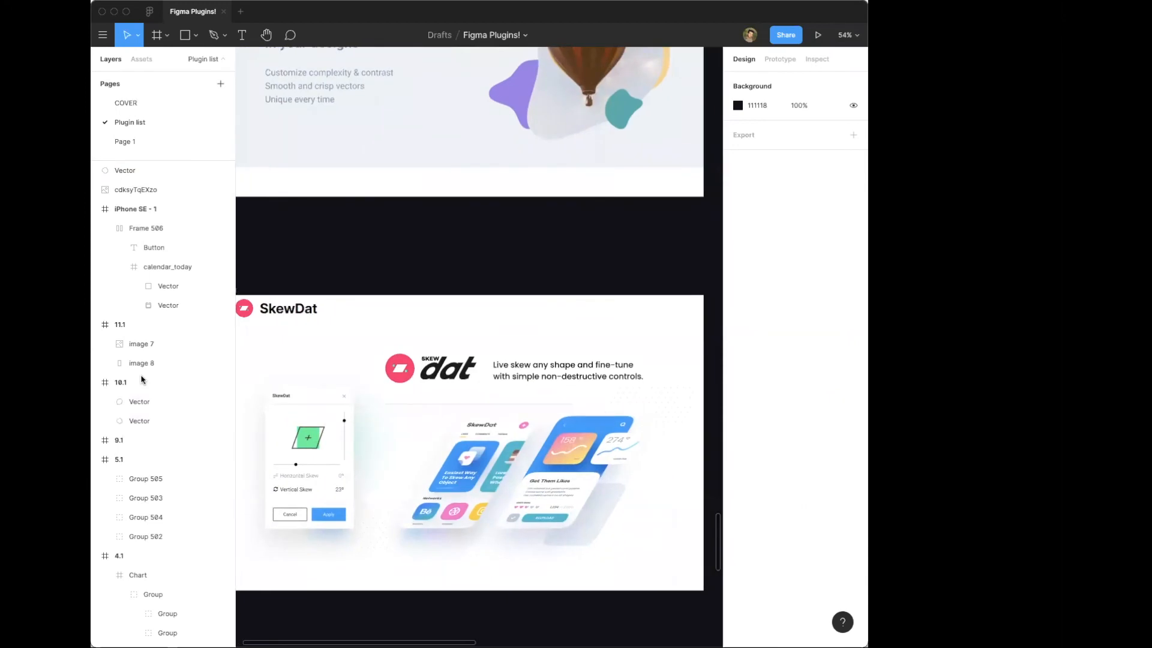
scroll(420, 215, left, 3)
scroll(419, 215, down, 2)
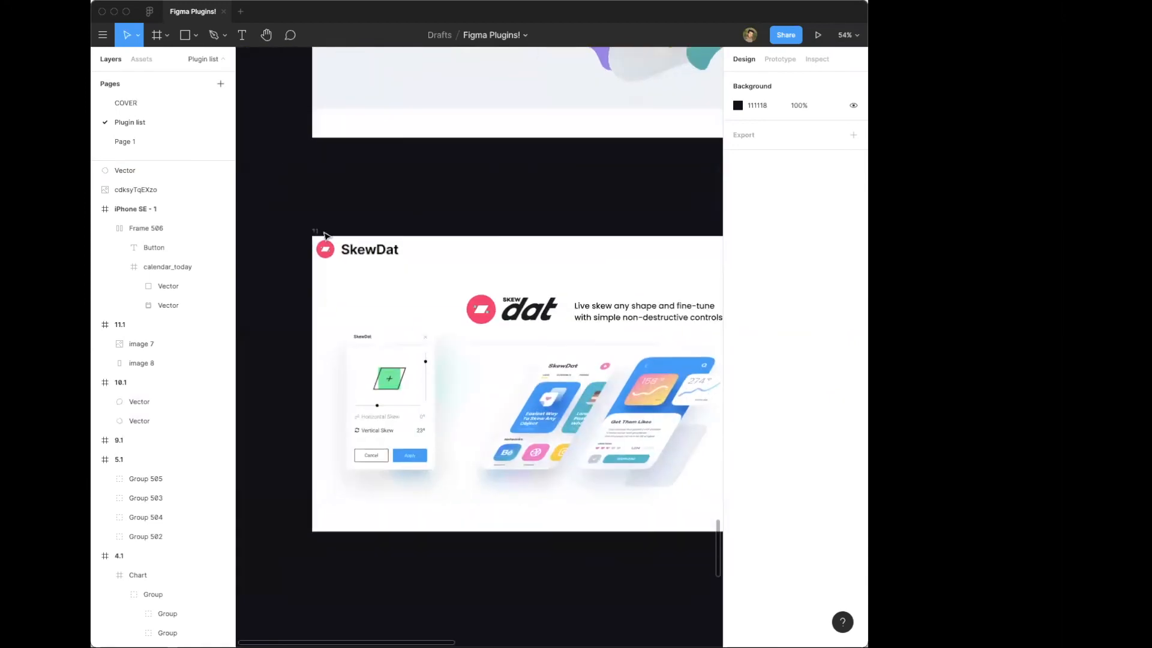
click(316, 232)
key(shift+2)
right_click(358, 169)
key(super+backslash)
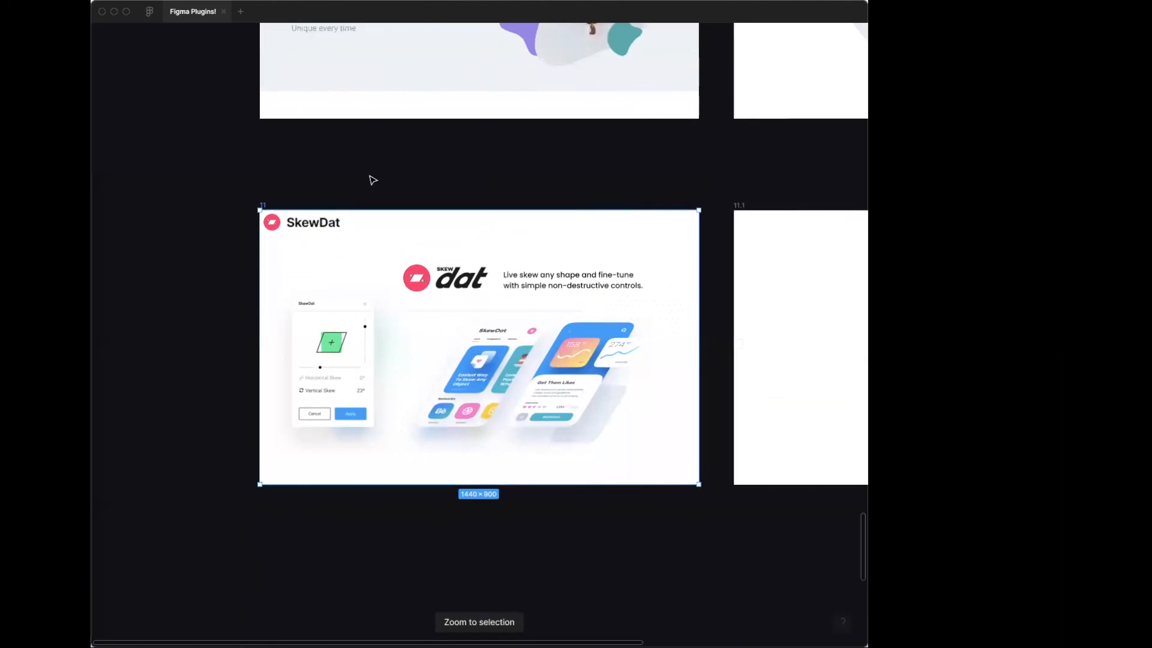
key(shift+2)
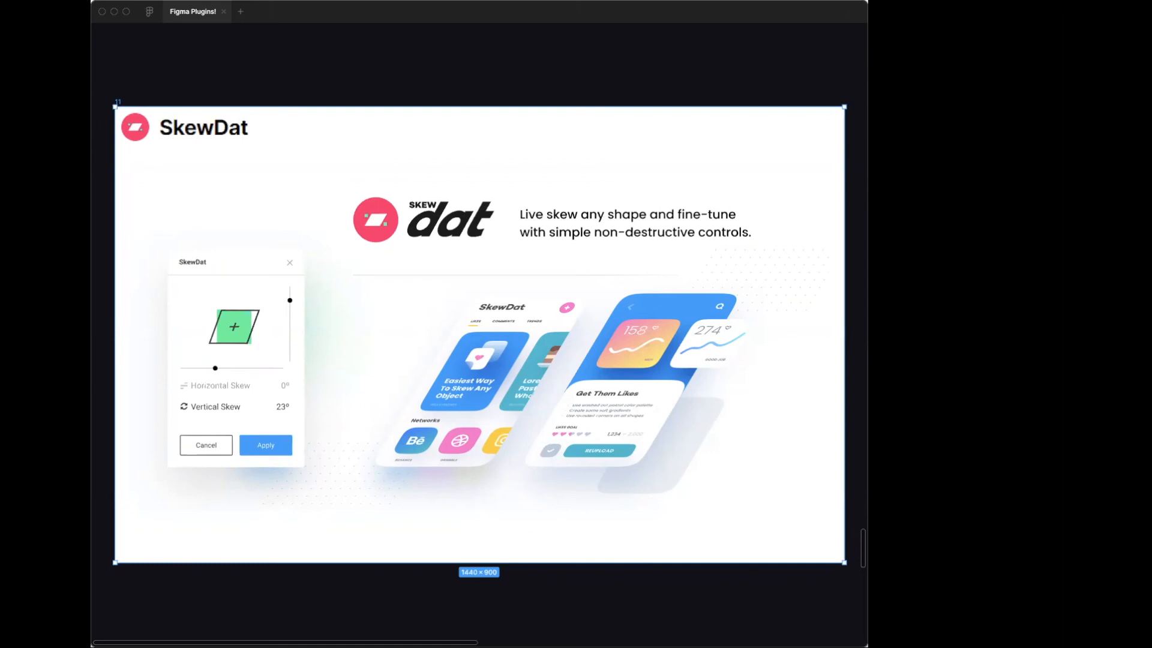
click(452, 93)
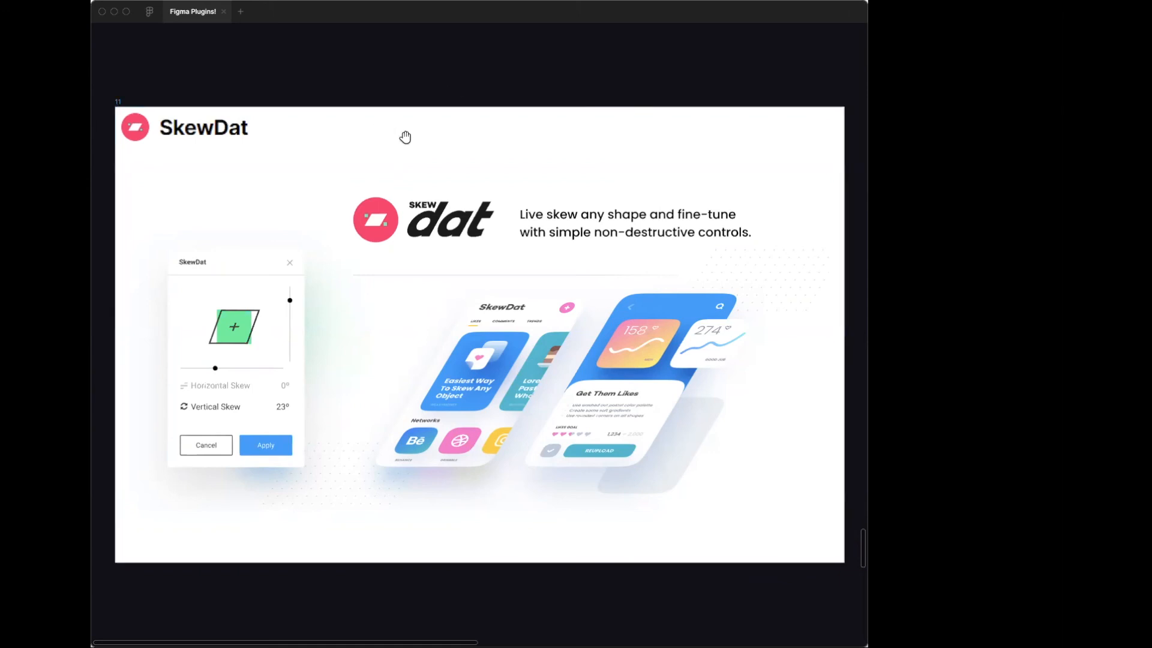
Try to run the SkewDat plugin without selecting any element
scroll(403, 134, right, 5)
right_click(353, 74)
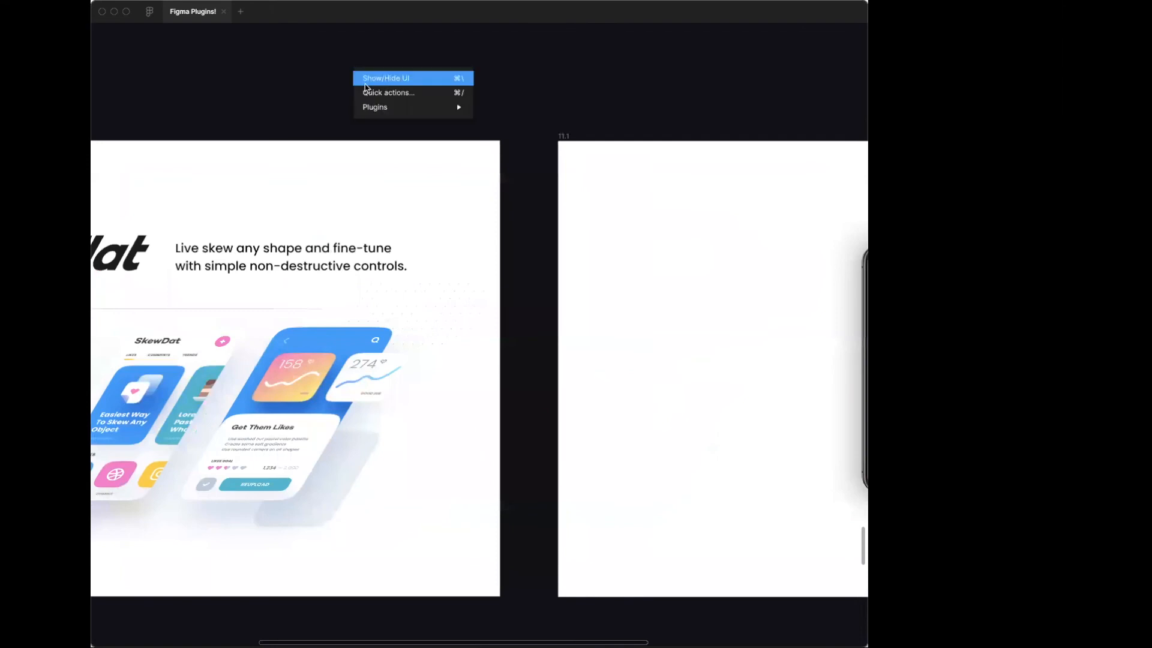
mouse_move(368, 113)
key(Escape)
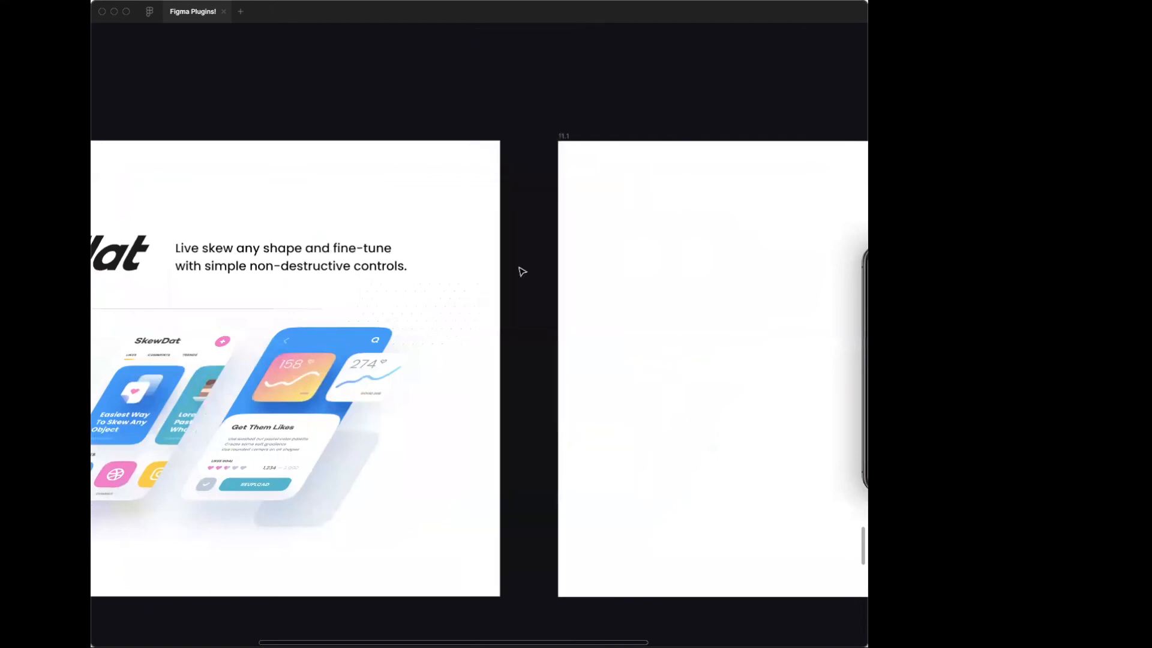
right_click(436, 88)
mouse_move(470, 132)
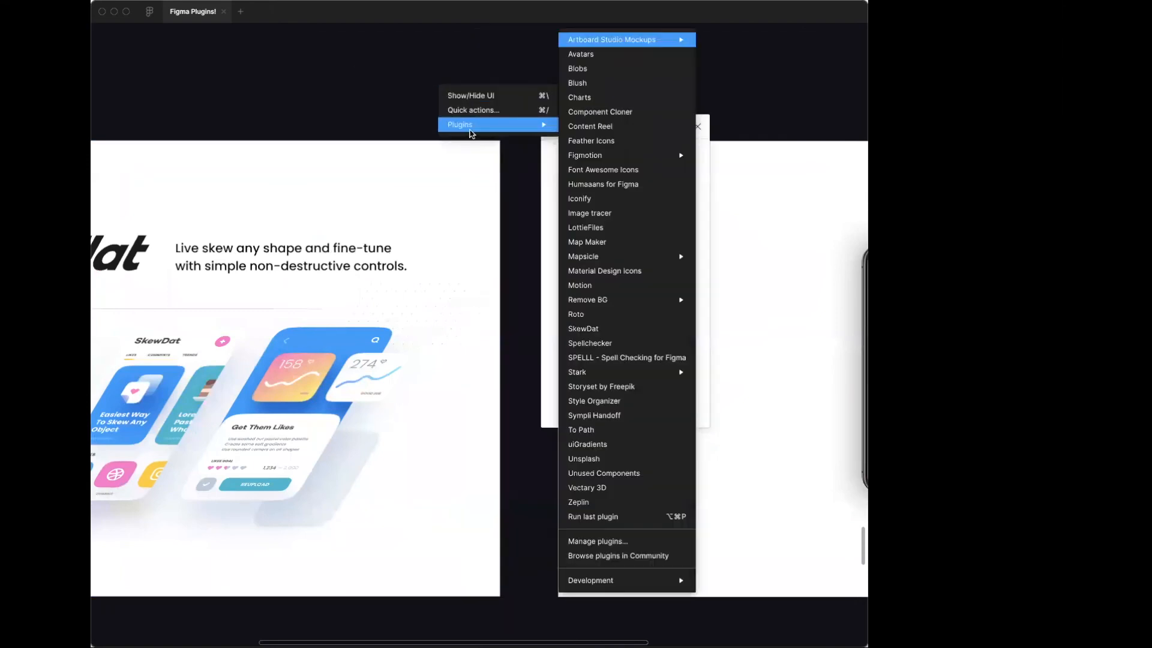
click(581, 429)
right_click(522, 100)
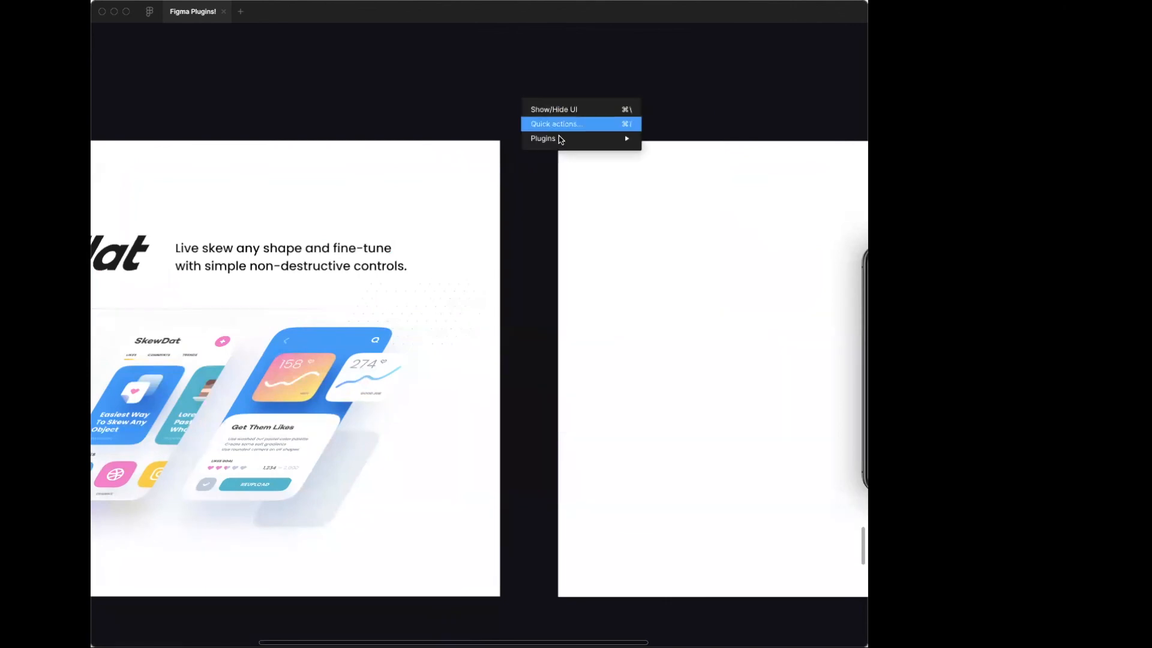
mouse_move(561, 137)
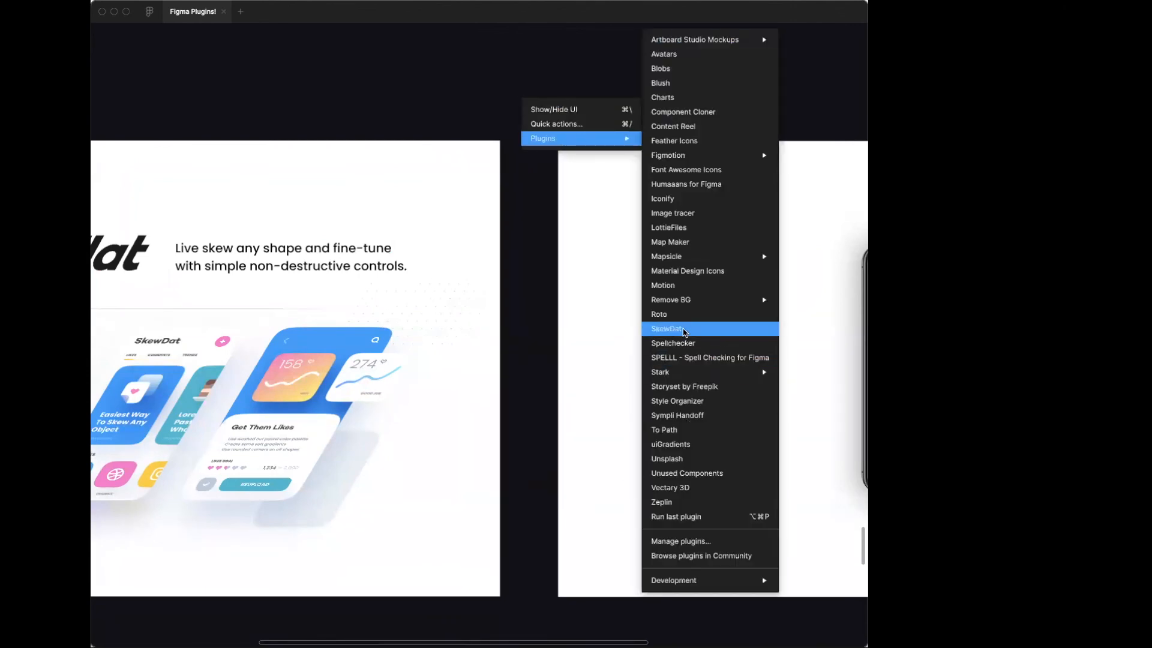
click(684, 332)
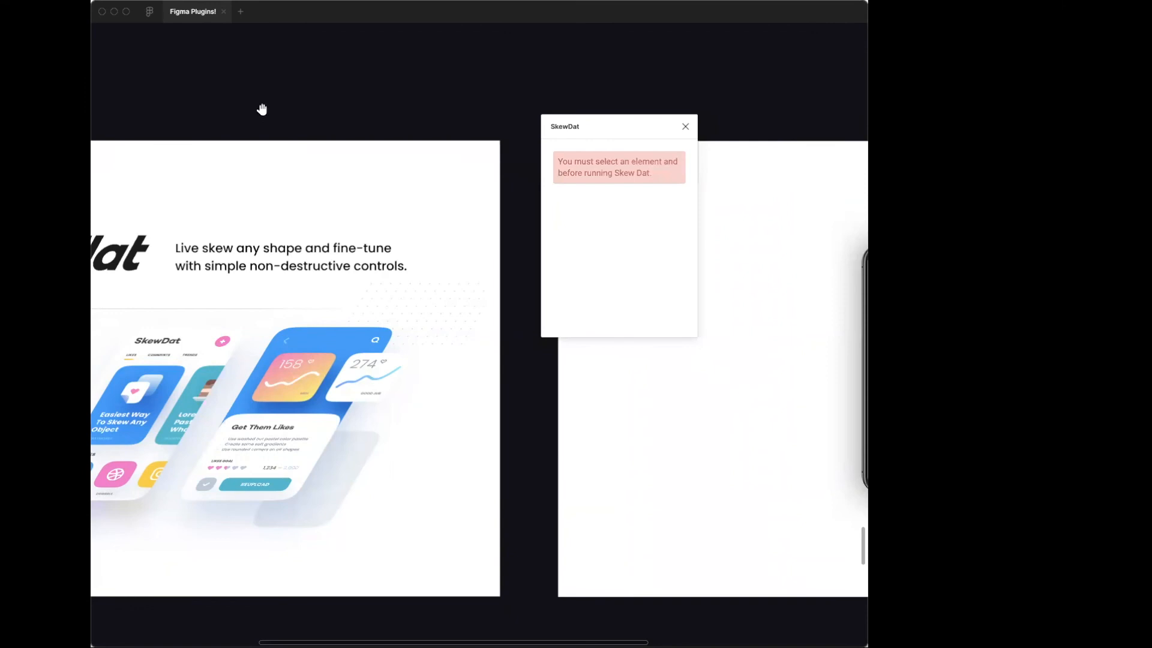
Select the phone mockup in frame 11.1 and run the SkewDat plugin on it
scroll(334, 329, right, 10)
scroll(334, 330, down, 2)
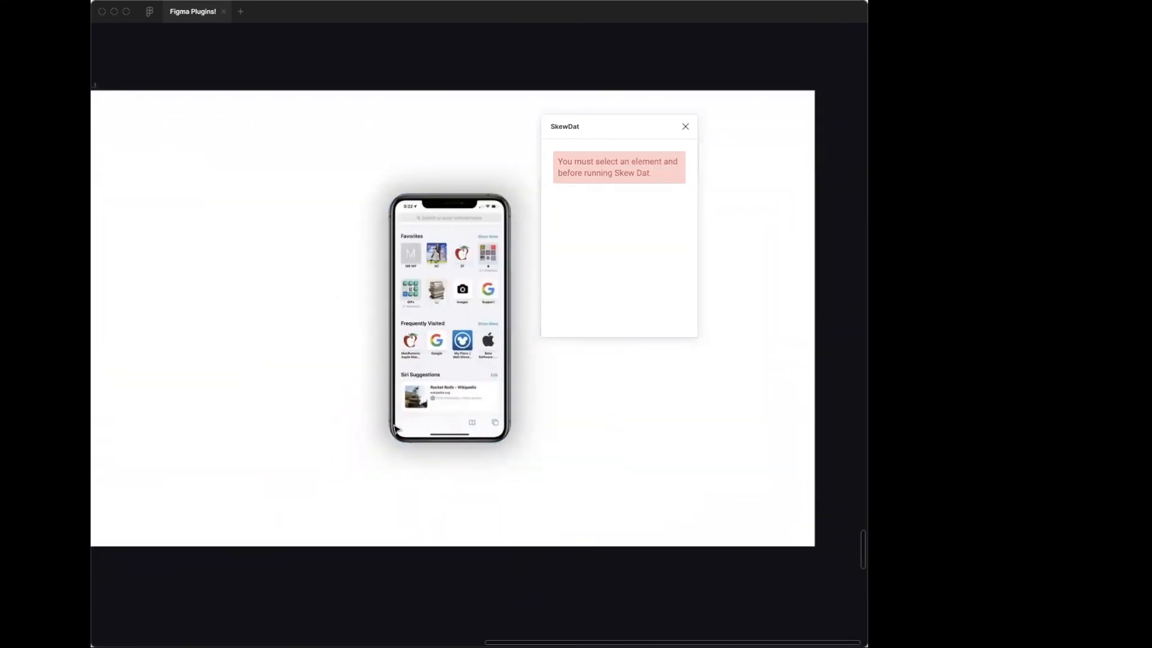
drag(332, 519, 440, 292)
click(685, 126)
right_click(466, 222)
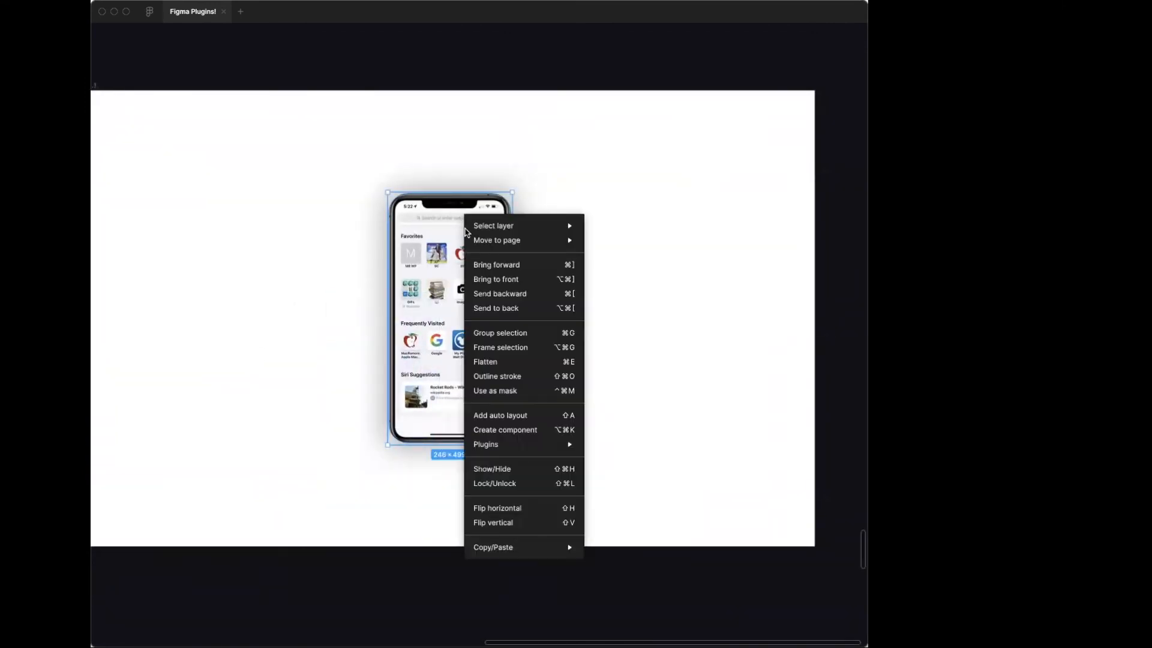
mouse_move(495, 447)
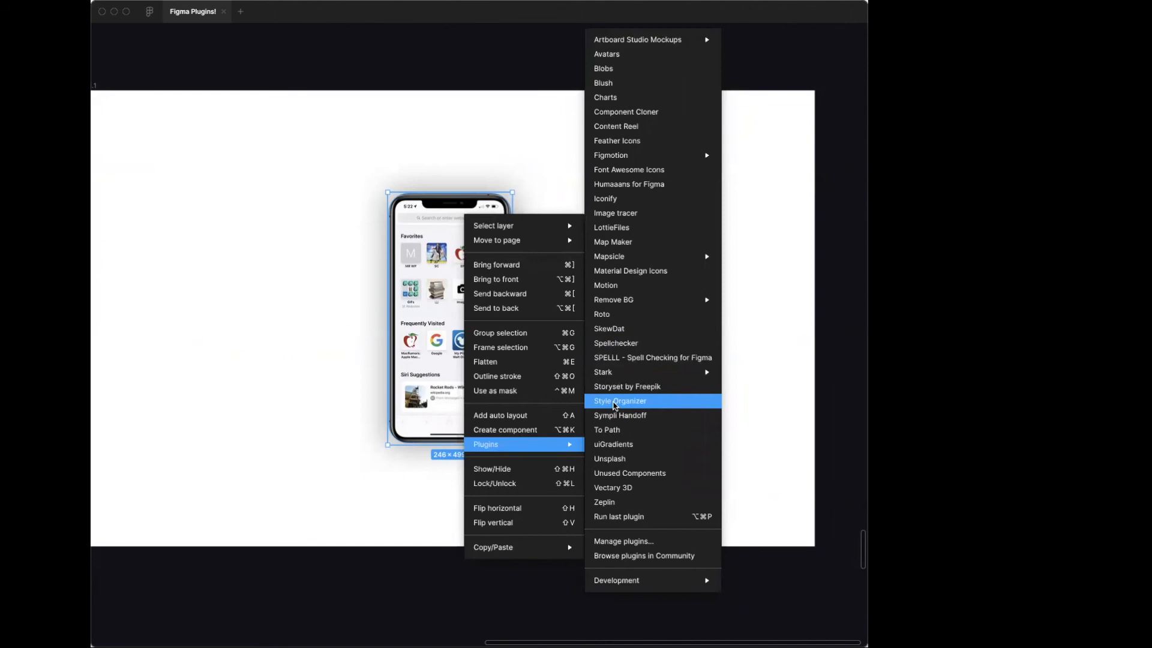
click(614, 330)
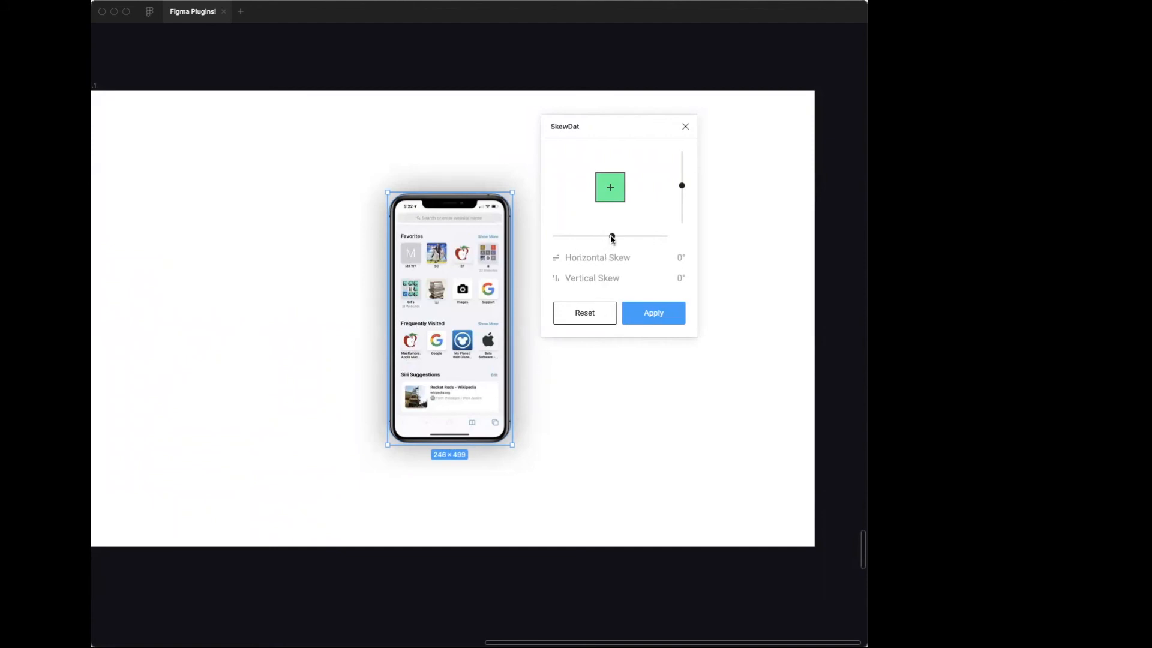
Try a -7° horizontal and 6° vertical skew on the phone mockup, then reset it and close SkewDat
drag(604, 239, 599, 236)
drag(686, 185, 682, 182)
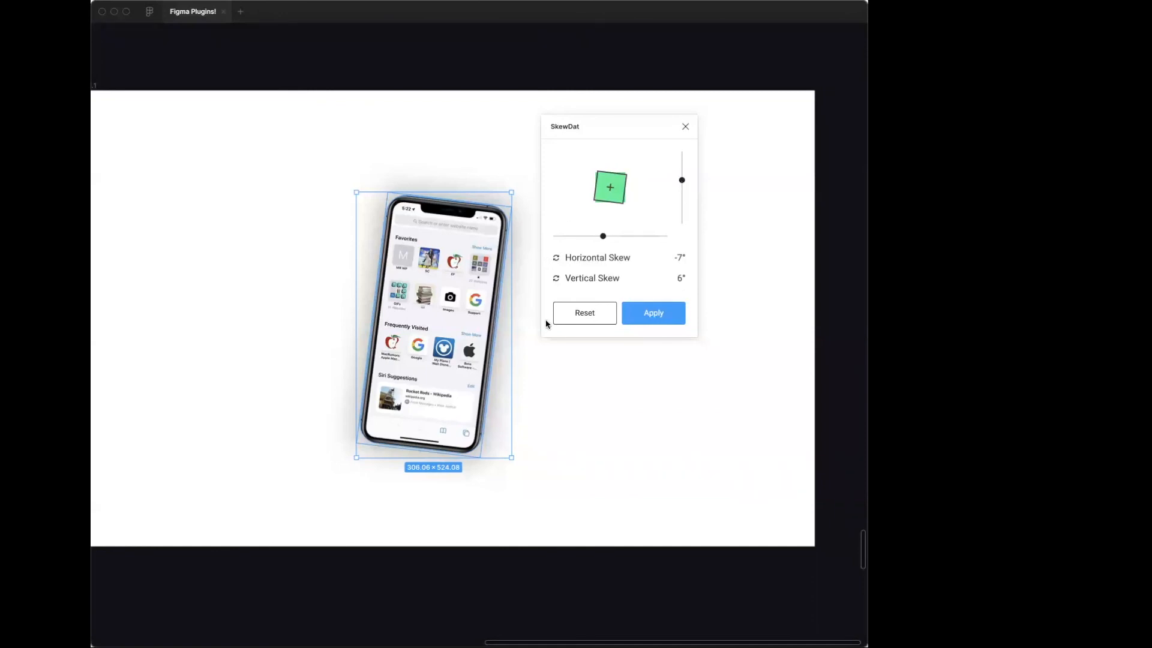
click(602, 315)
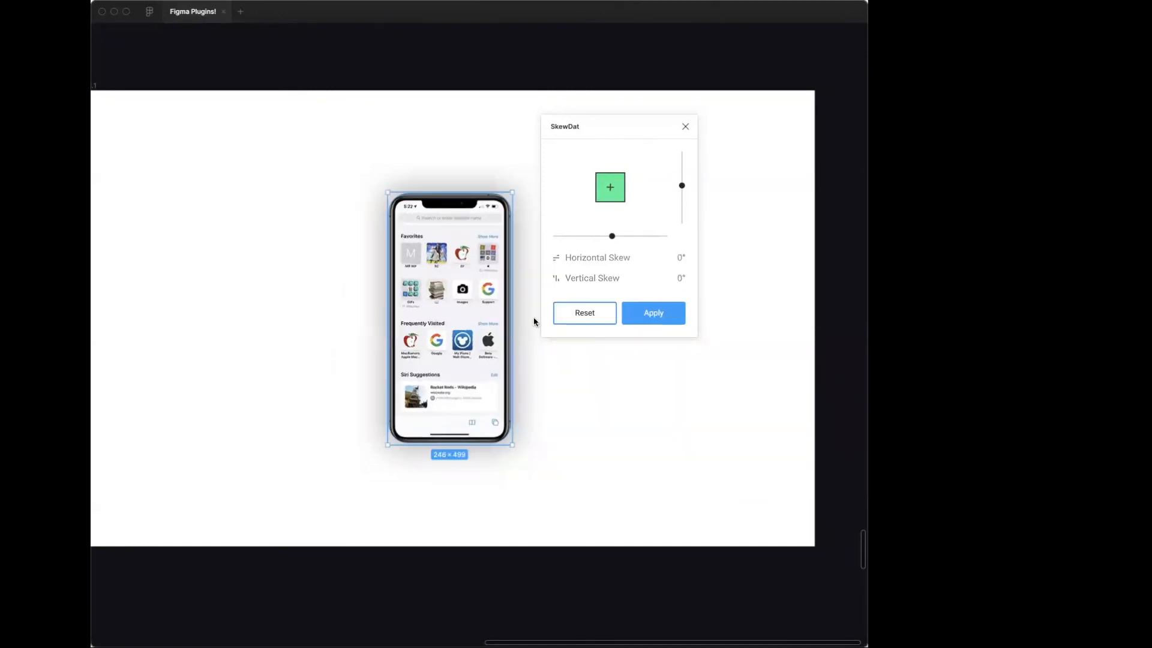
click(685, 127)
click(521, 144)
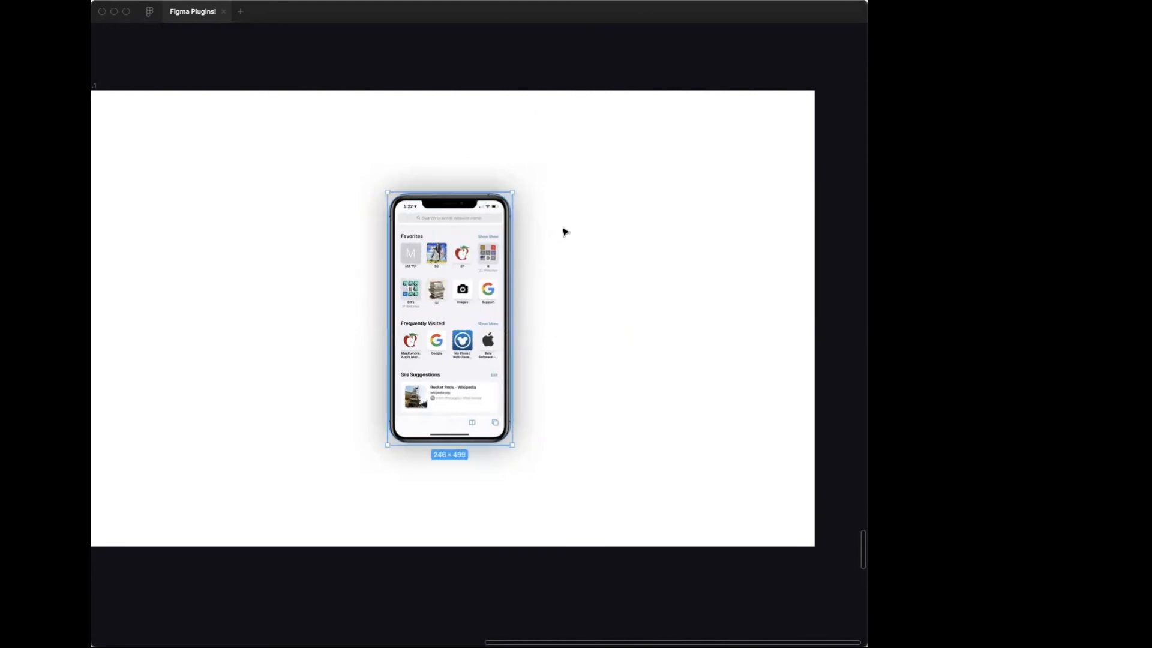
scroll(270, 510, left, 5)
scroll(269, 509, down, 3)
ctrl+scroll(270, 476, up, 5)
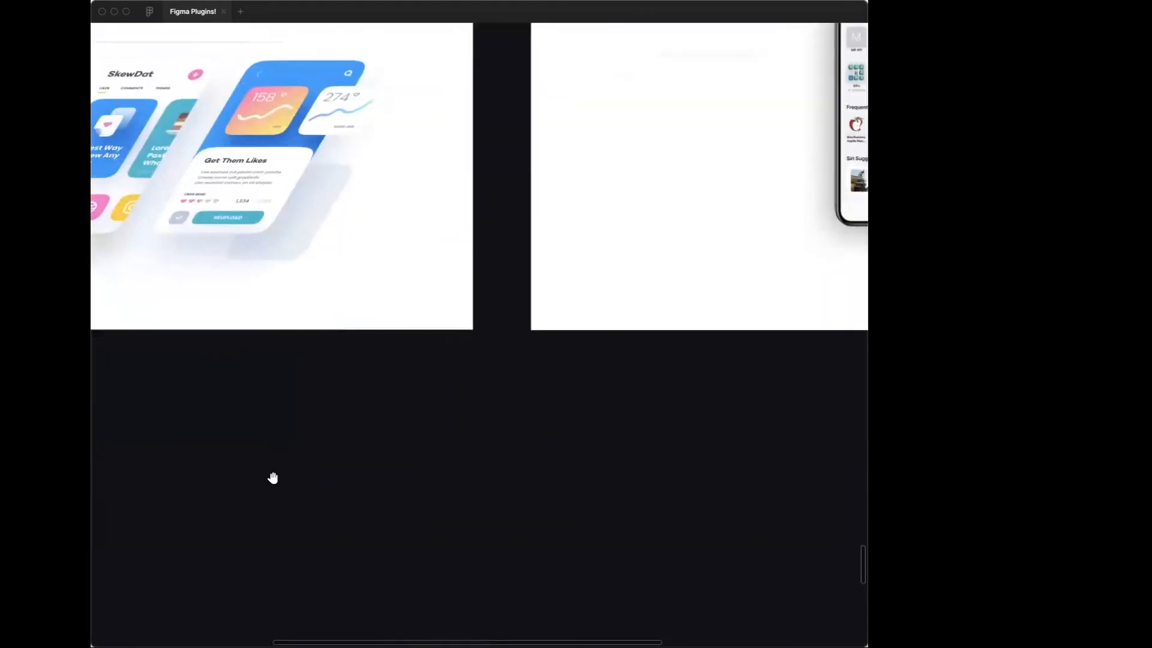
scroll(284, 378, up, 1)
scroll(424, 218, up, 2)
scroll(424, 218, left, 1)
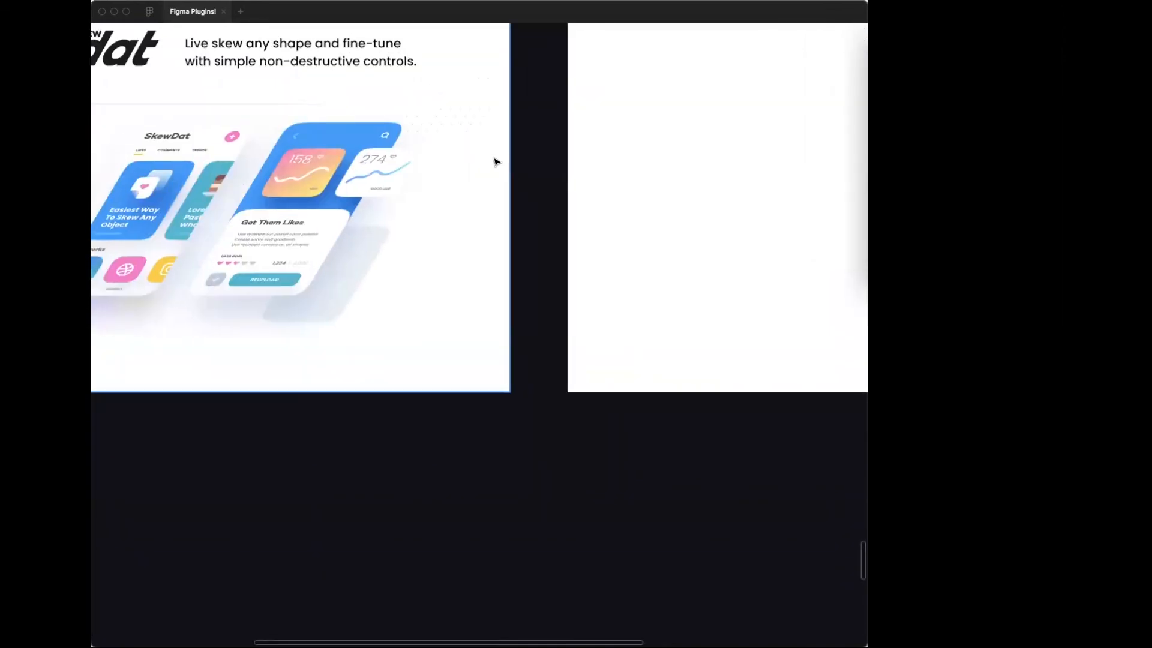
Show the interface and add a MacBook Pro frame (1440×900) in the empty area between frame 11 and the Thank you frame
ctrl+scroll(496, 162, down, 6)
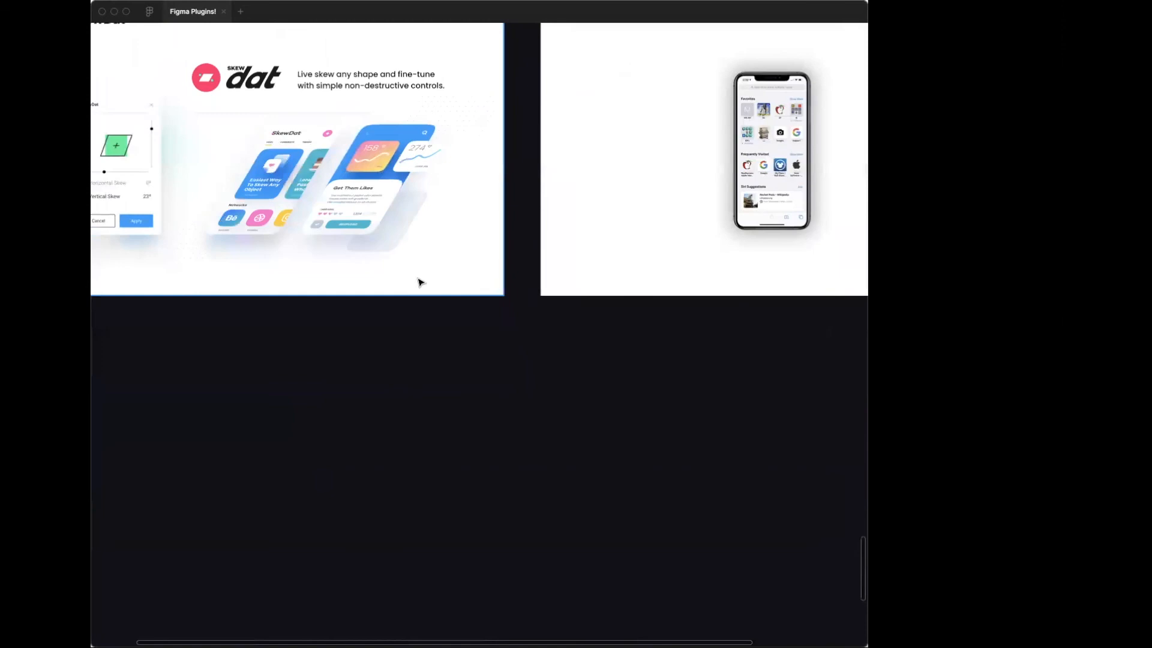
right_click(513, 311)
click(522, 314)
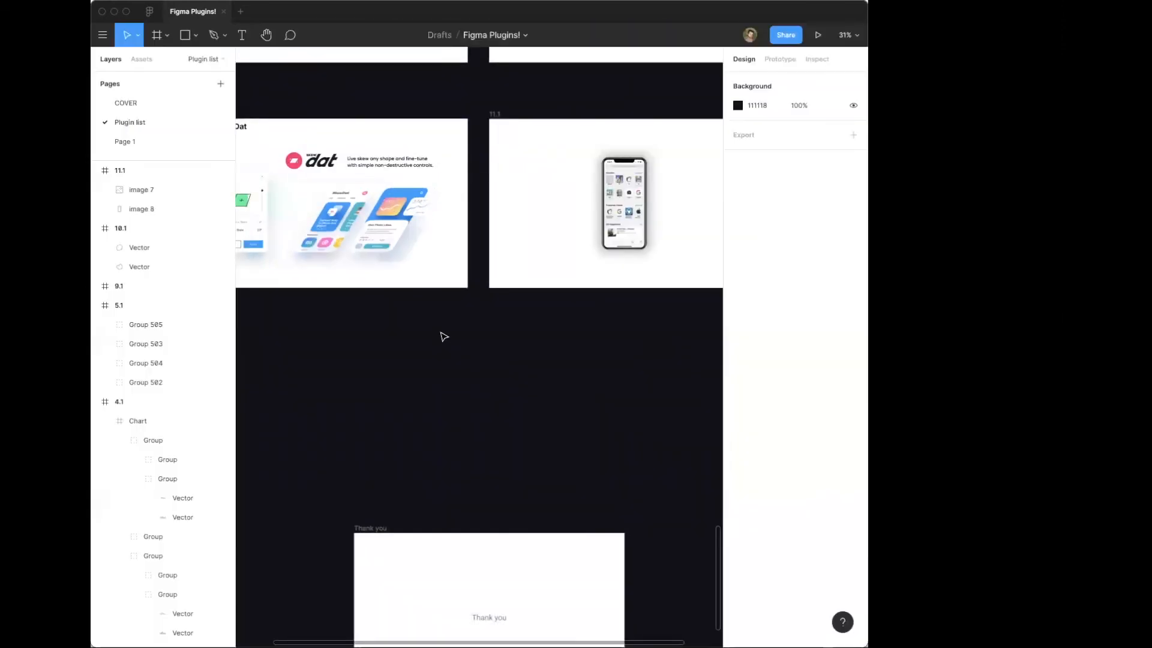
key(f)
ctrl+scroll(460, 372, up, 2)
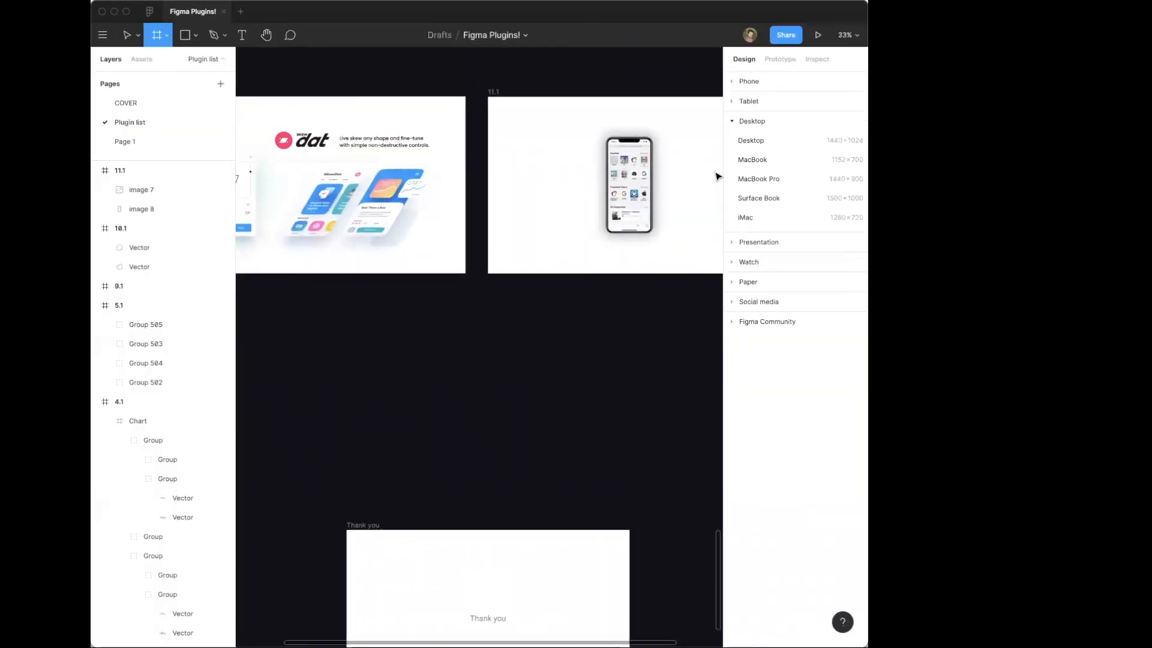
click(762, 179)
drag(589, 292, 336, 325)
Hide the interface, run the Material Design Icons plugin and place its window over the new frame's upper-right corner
scroll(334, 370, up, 5)
right_click(398, 270)
click(432, 278)
scroll(360, 283, up, 5)
scroll(373, 296, down, 3)
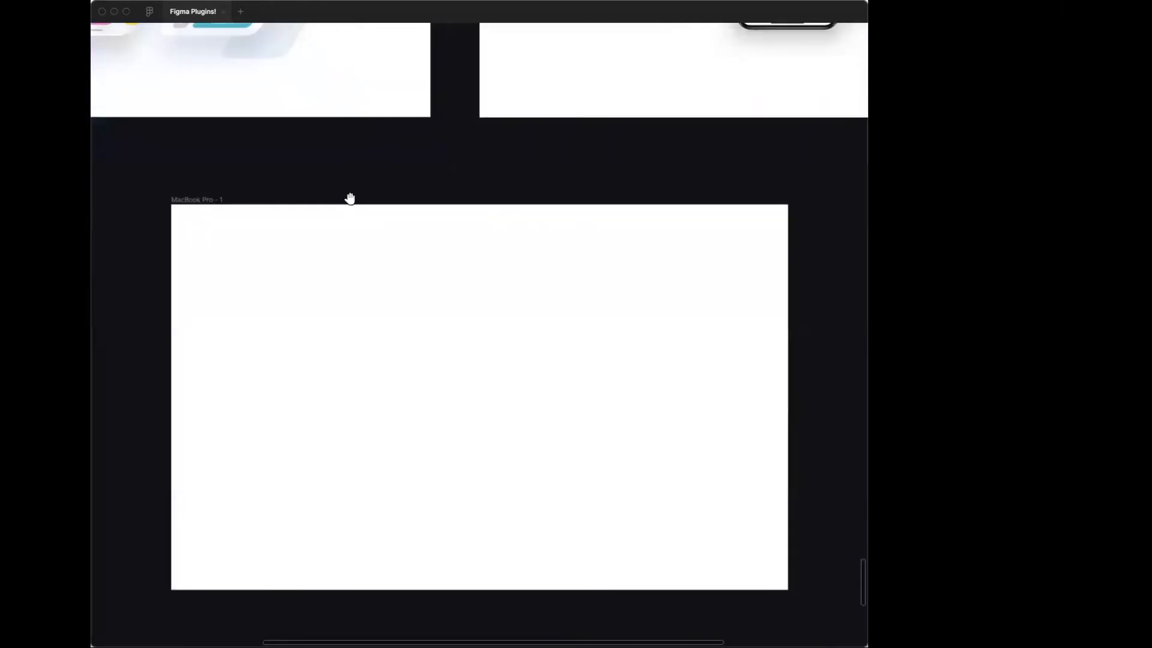
right_click(396, 148)
mouse_move(441, 183)
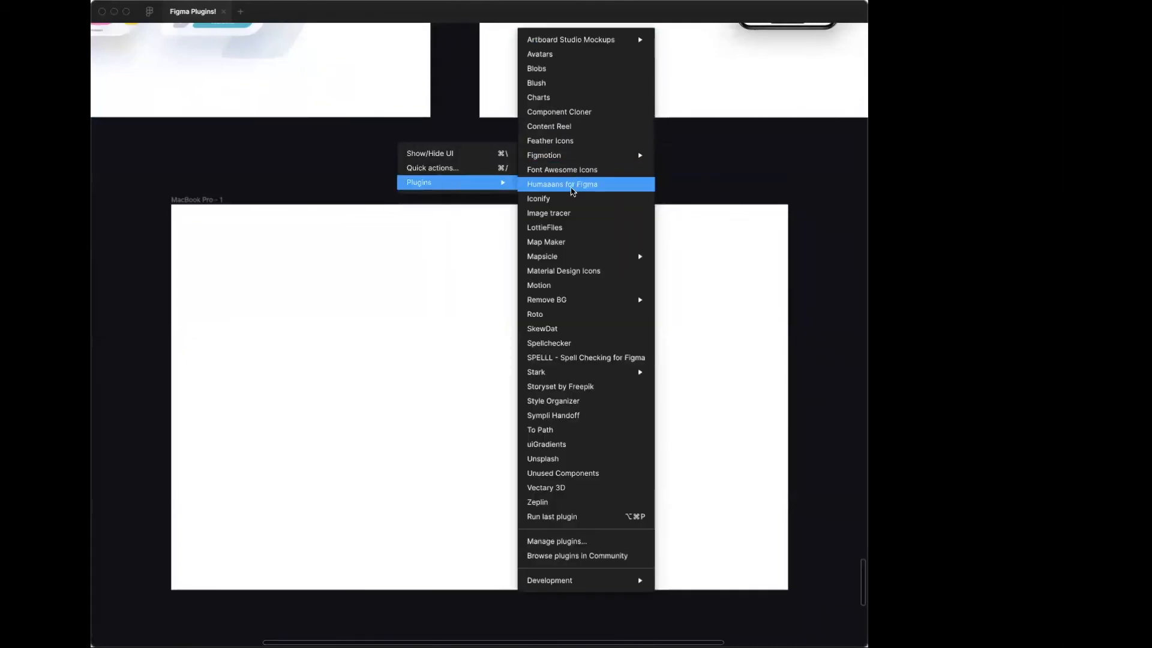
click(579, 270)
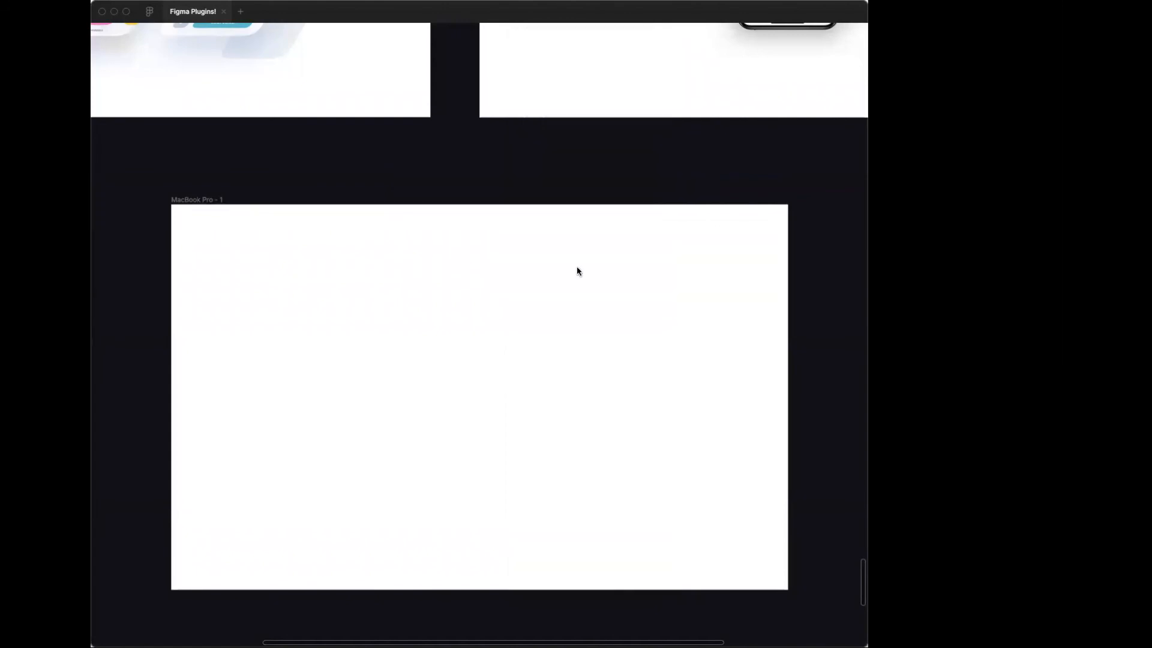
drag(567, 125, 673, 122)
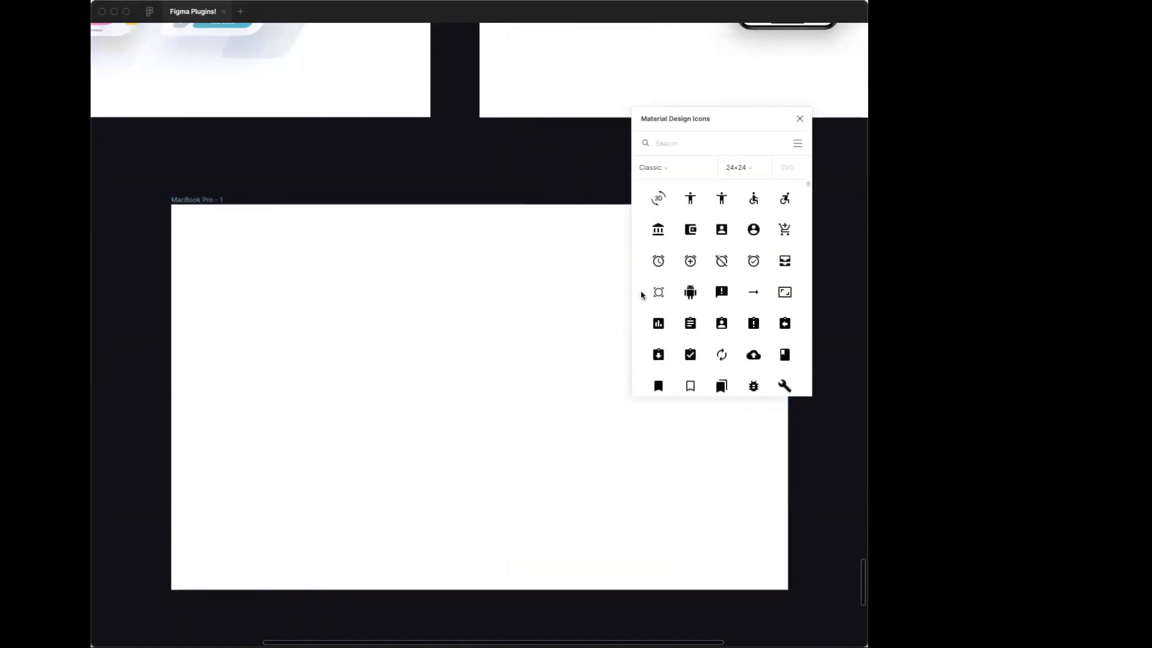
Find the "home" icon, insert it at 24×24 and place it near the upper-left corner of the MacBook Pro - 1 frame
click(678, 142)
text(home)
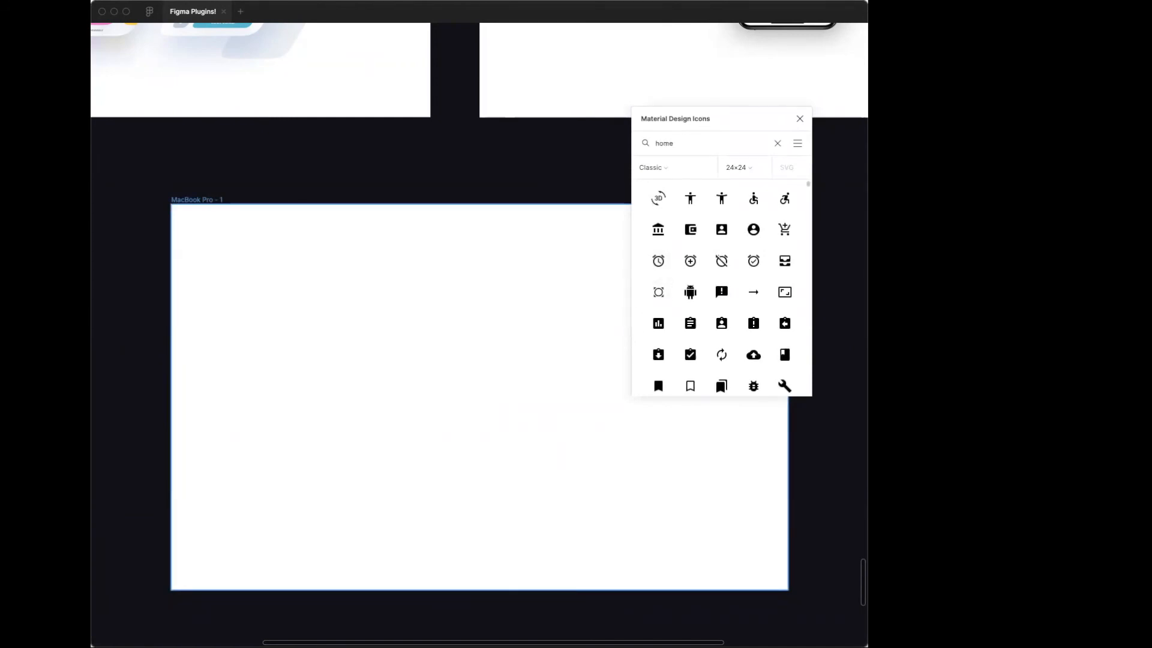
drag(659, 198, 478, 330)
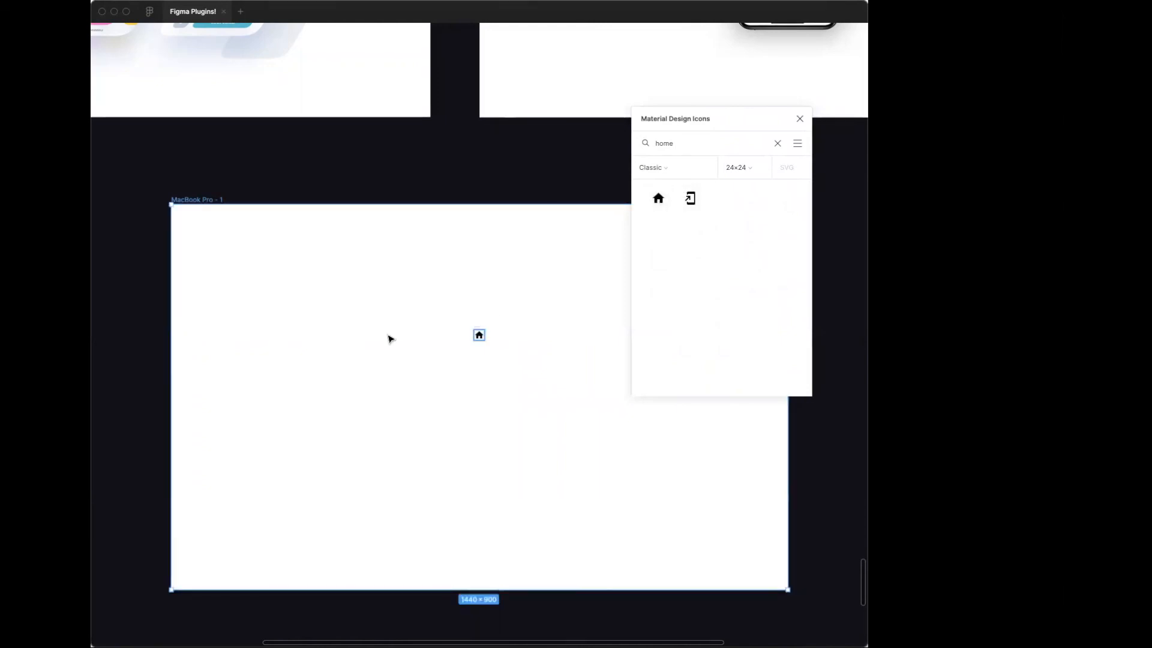
drag(478, 330, 204, 287)
Duplicate the home icon downward to form an evenly spaced vertical column of five icons
scroll(181, 220, up, 5)
key(super+d)
key(super+d)
key(super+d)
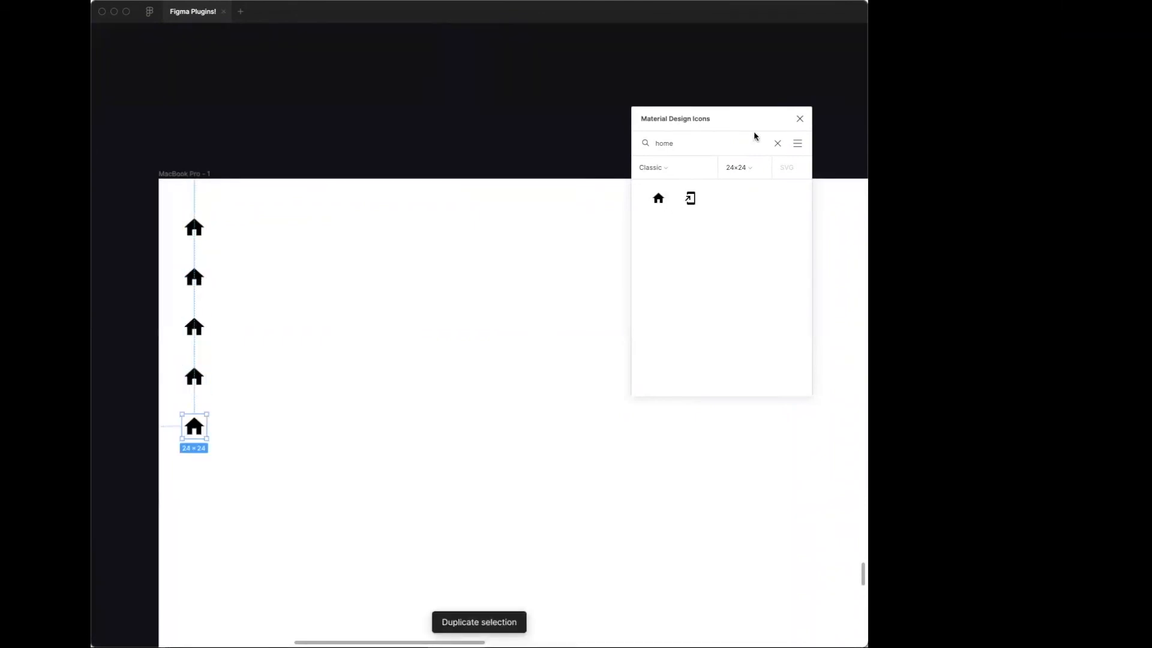
Replace the second icon in the column with the account circle and the third with a solid bell found under "notification"
click(774, 143)
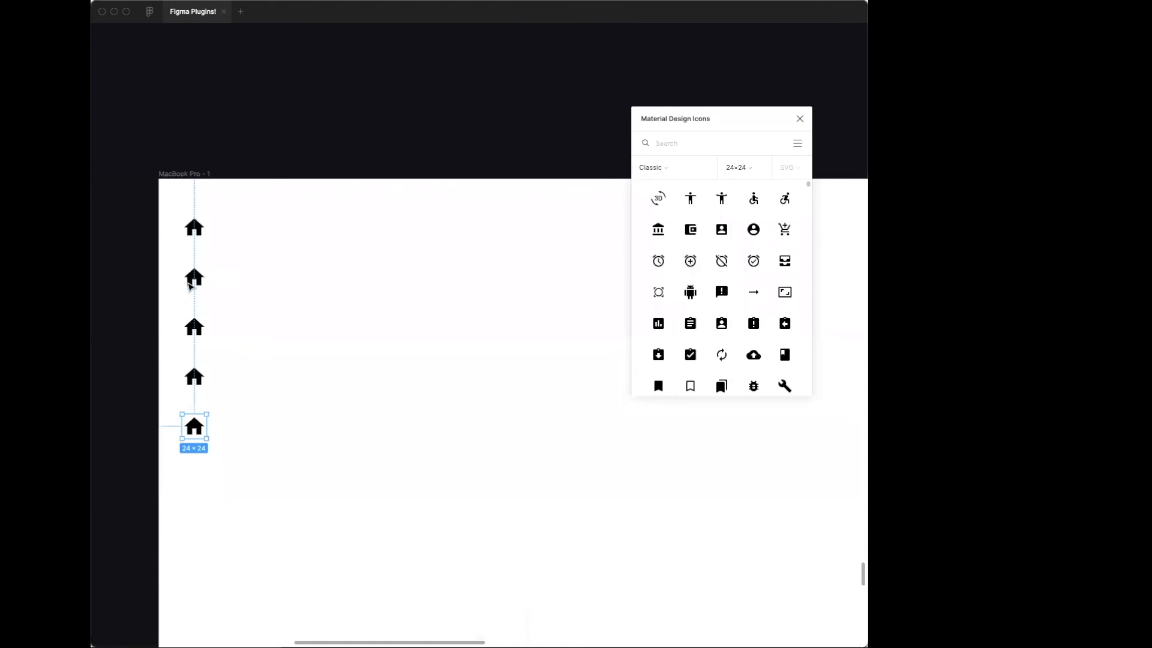
click(194, 277)
click(755, 231)
click(194, 327)
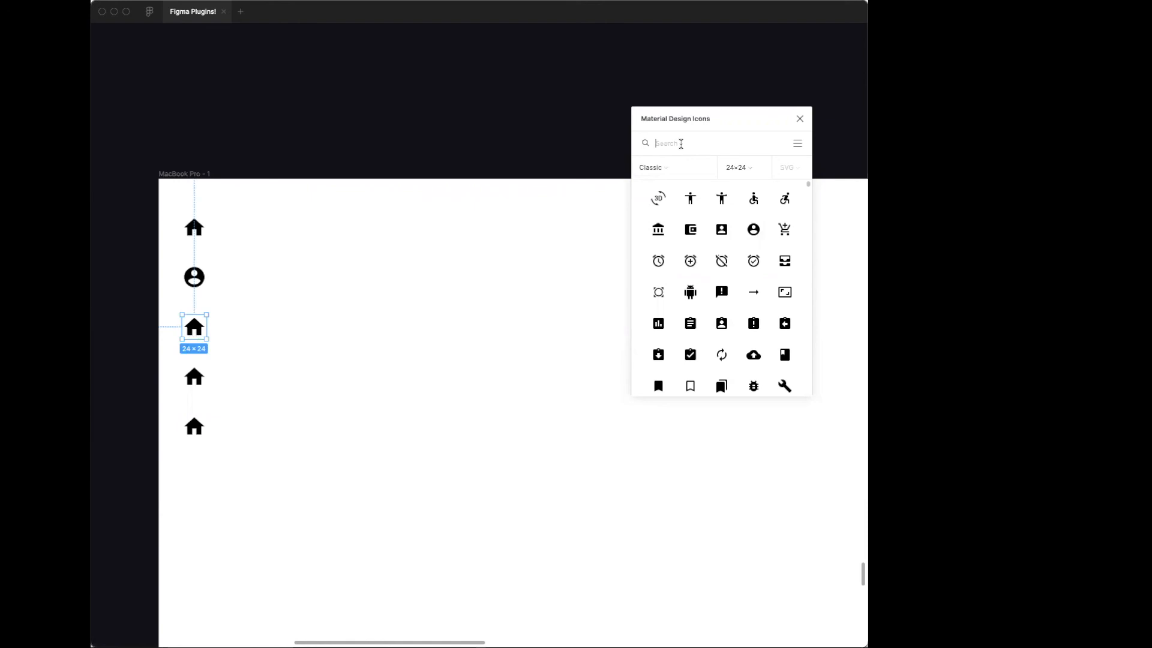
text(notification)
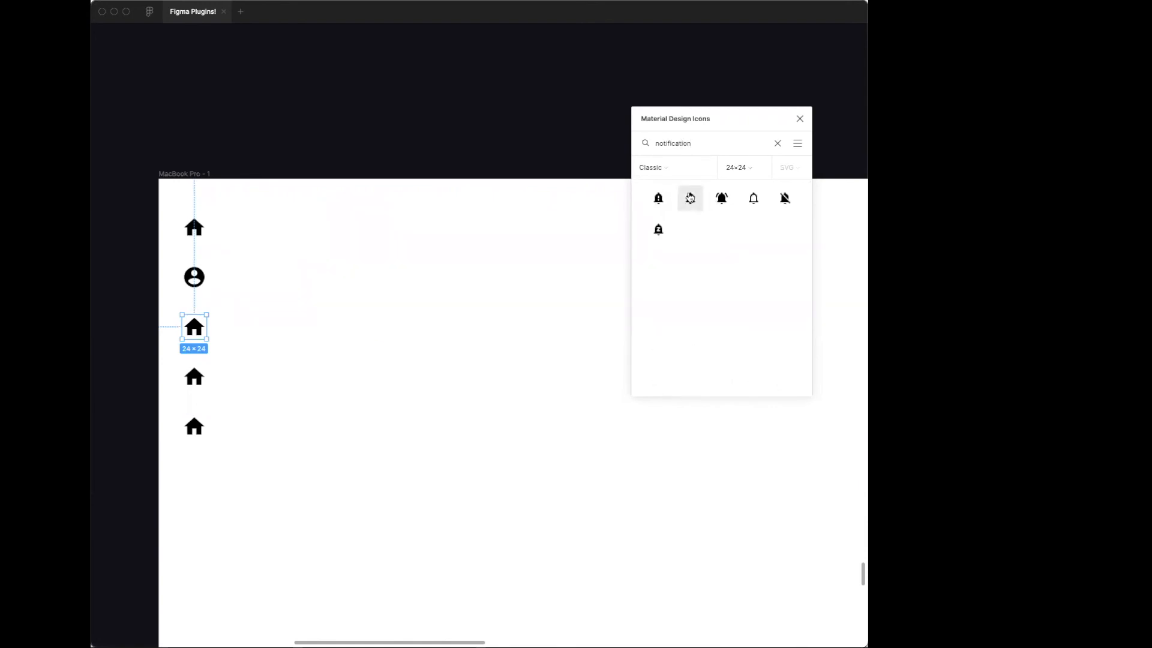
click(690, 198)
Replace the fourth icon in the column with the calendar event icon from the full icon list
click(193, 377)
click(777, 144)
scroll(726, 270, down, 5)
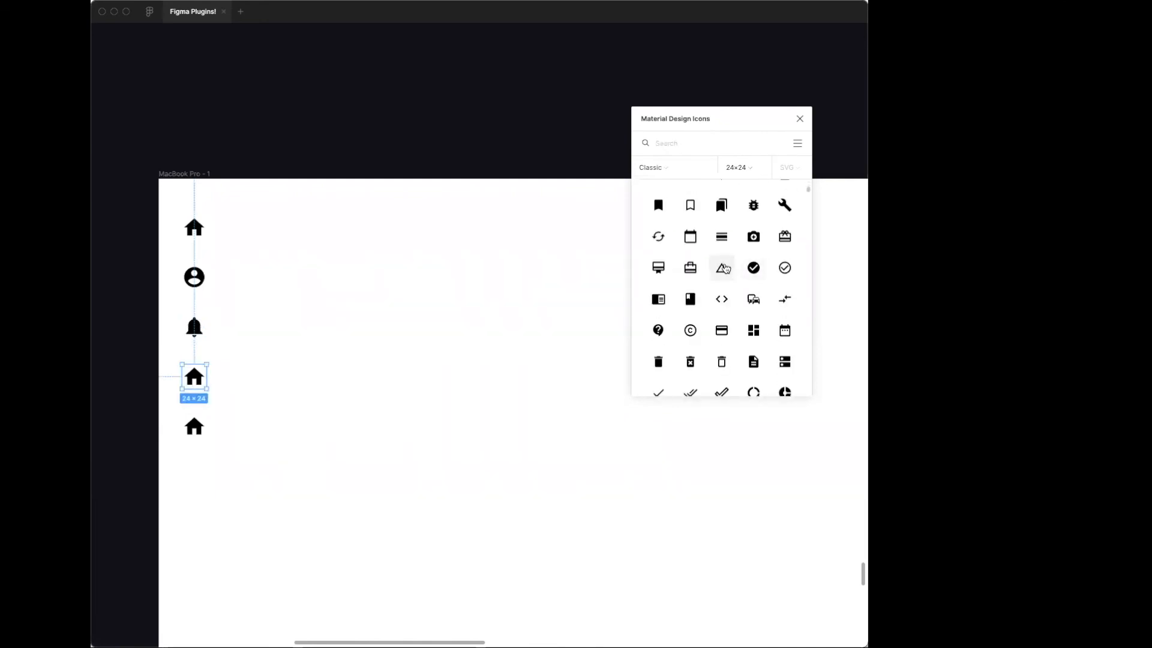
scroll(724, 269, down, 5)
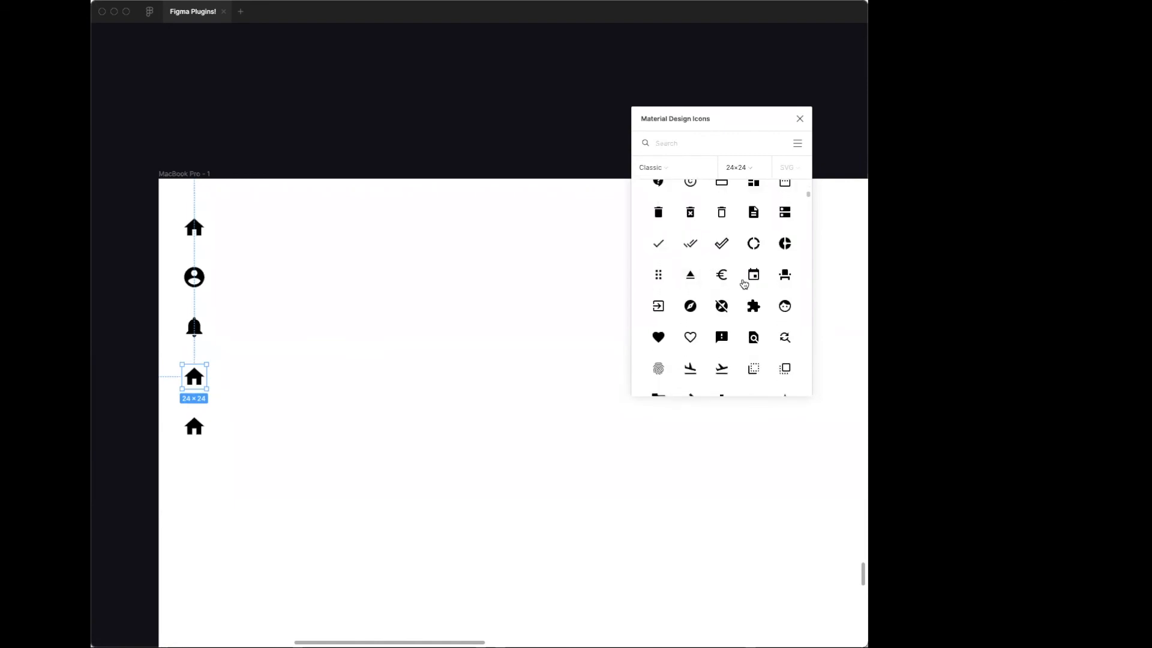
click(753, 274)
Replace the fifth icon with the filled question mark circle and close Material Design Icons
click(195, 426)
scroll(753, 211, down, 3)
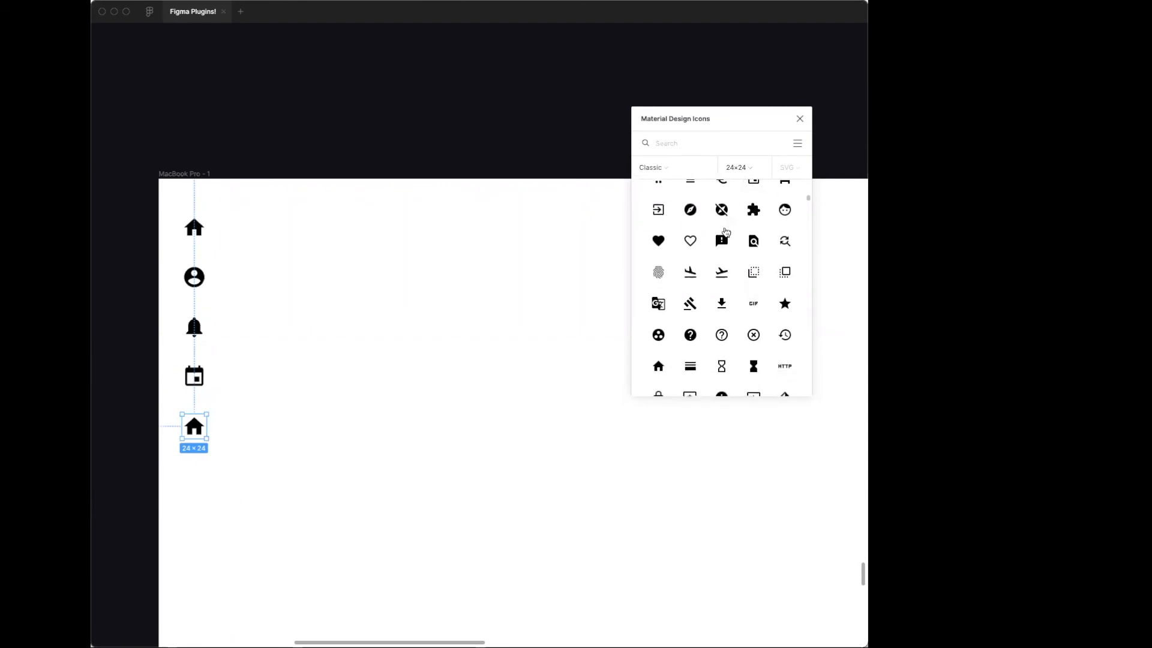
scroll(752, 211, down, 1)
click(690, 319)
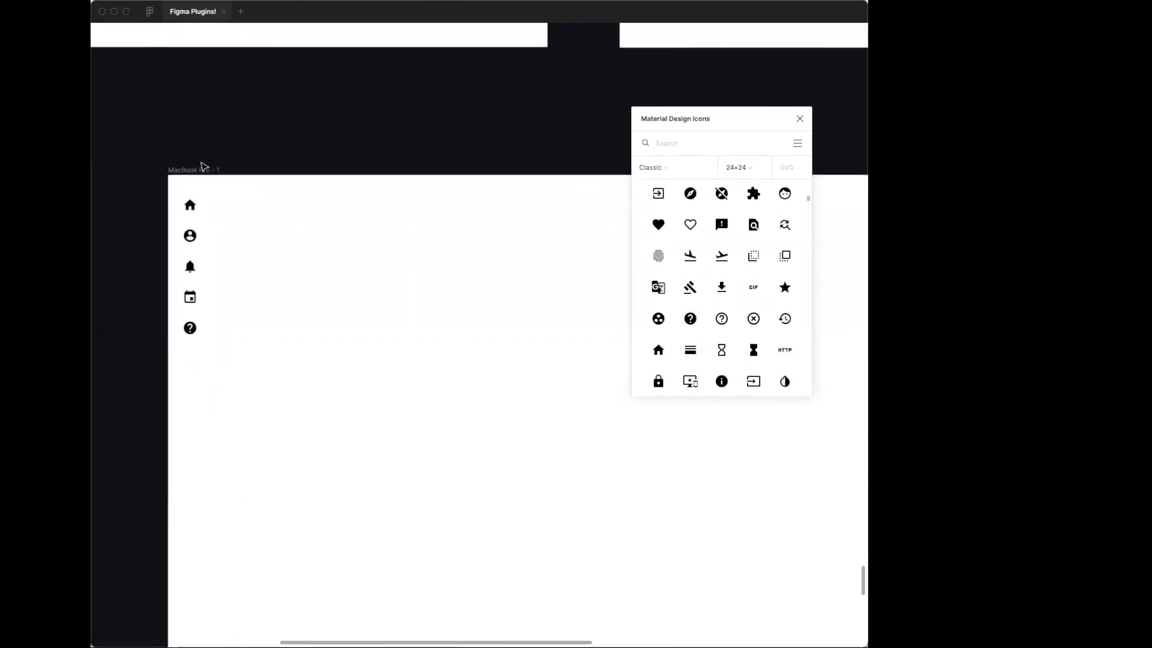
scroll(255, 155, down, 2)
scroll(540, 135, right, 3)
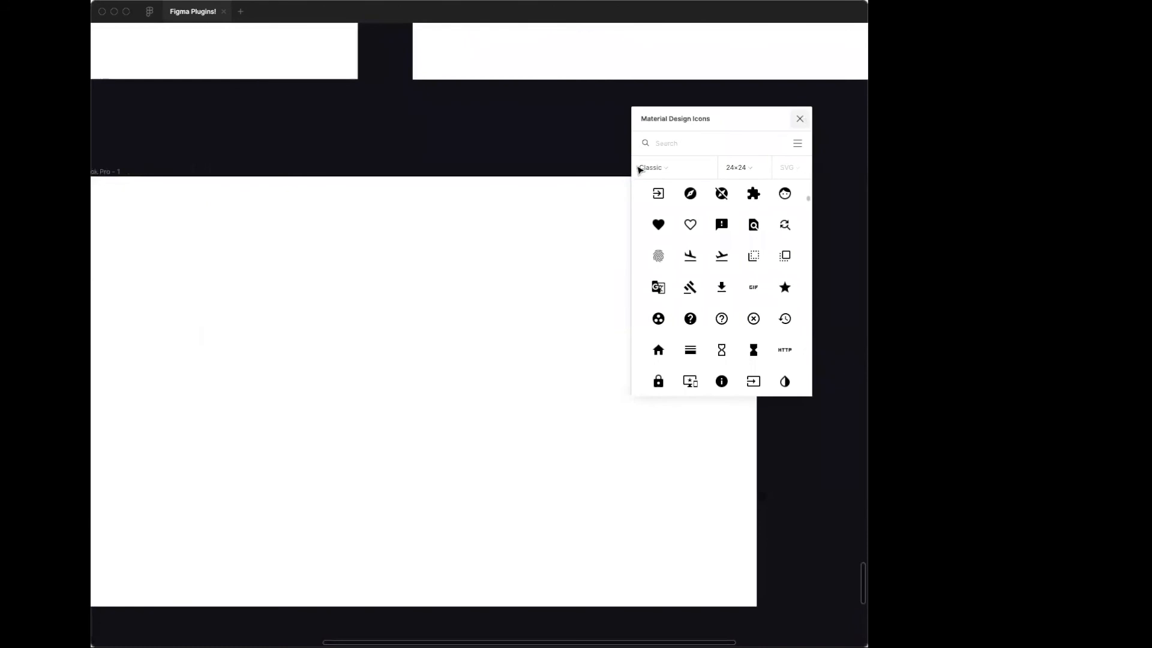
click(800, 119)
scroll(530, 134, left, 3)
scroll(530, 134, down, 1)
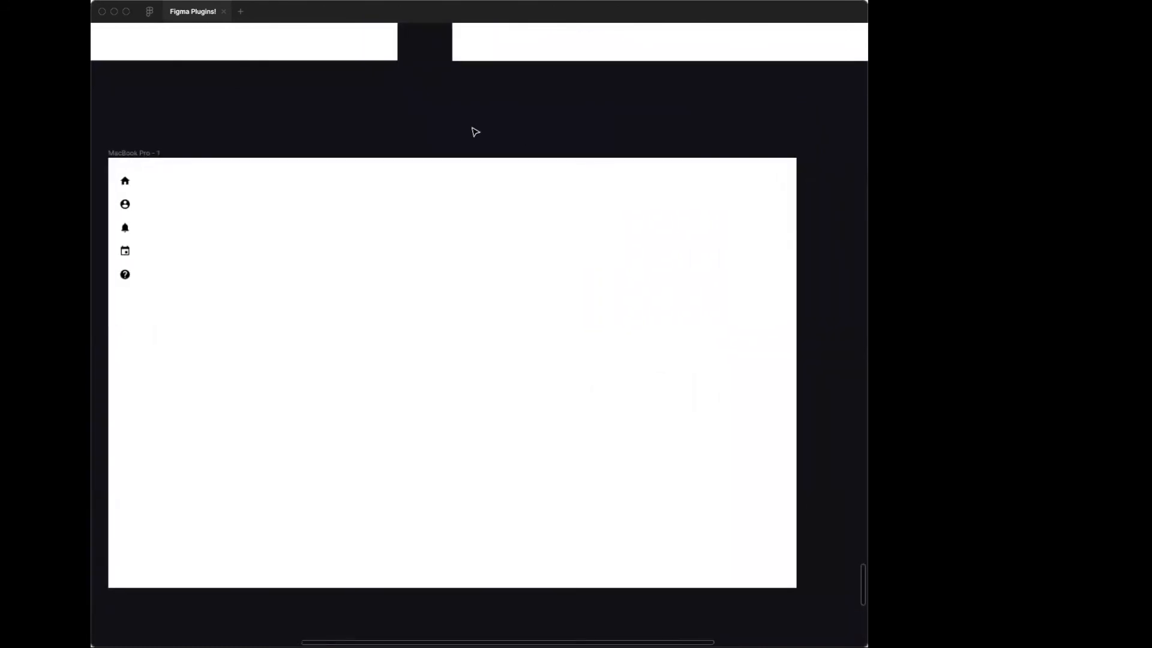
Run the Blobs plugin and generate a blob with complexity 3 and contrast 3
right_click(377, 117)
mouse_move(425, 155)
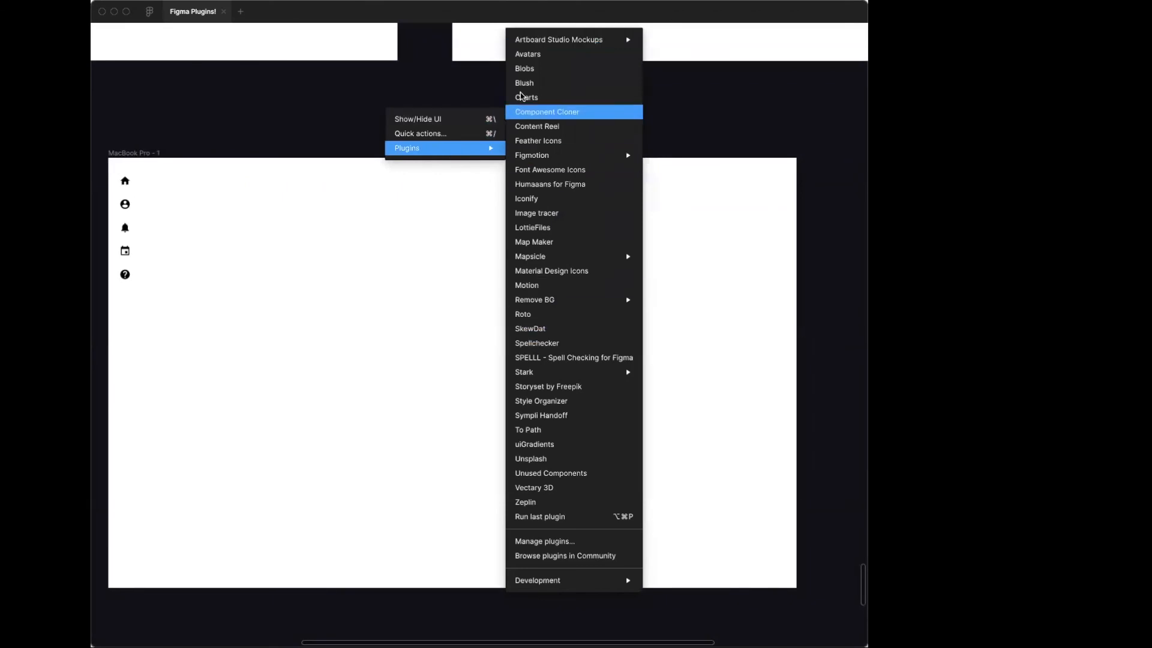
click(528, 71)
double_click(676, 170)
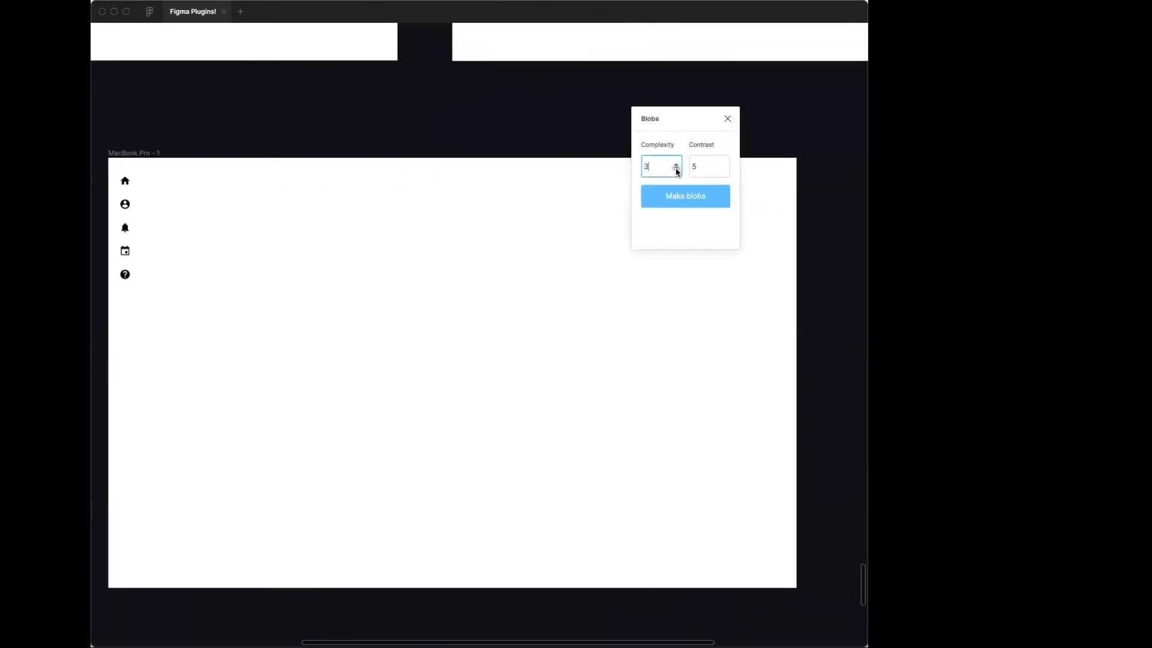
click(724, 169)
click(703, 196)
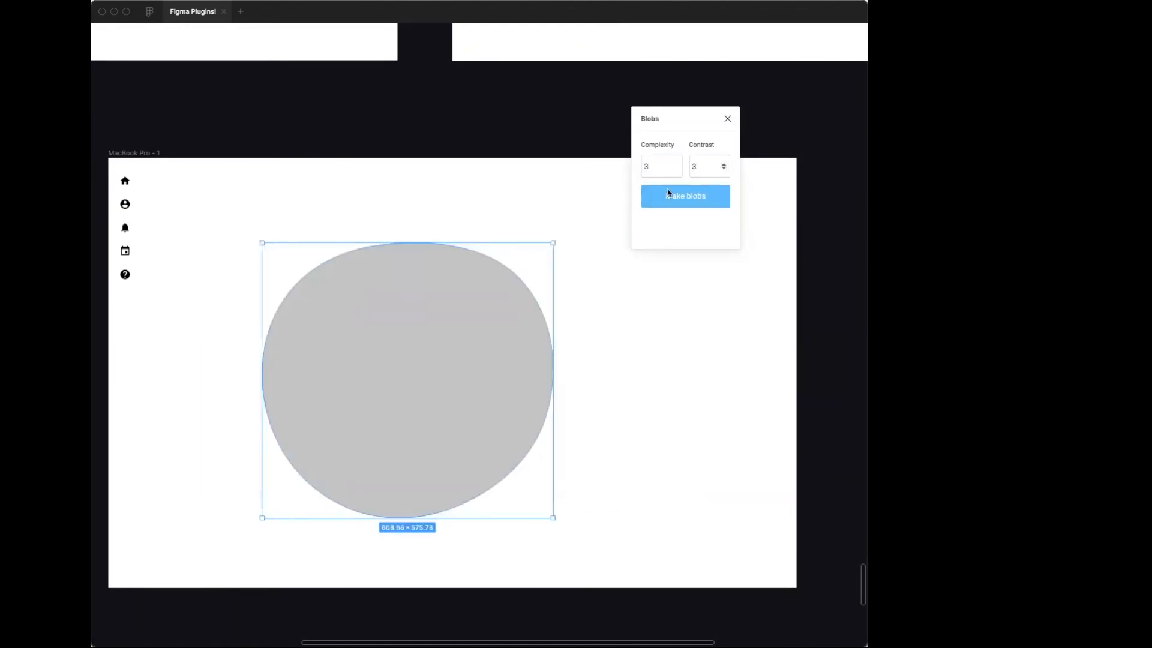
Generate a second blob with complexity 8 and contrast 3, and move it so it overlaps the first one
click(676, 164)
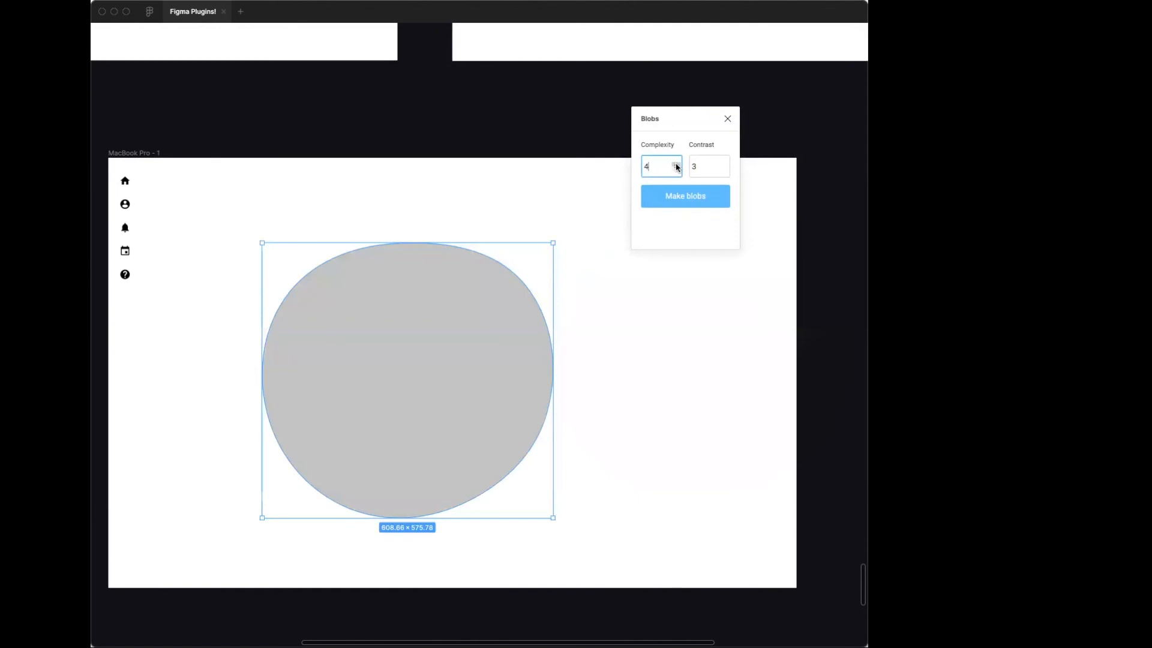
click(694, 196)
drag(730, 355, 400, 373)
click(612, 128)
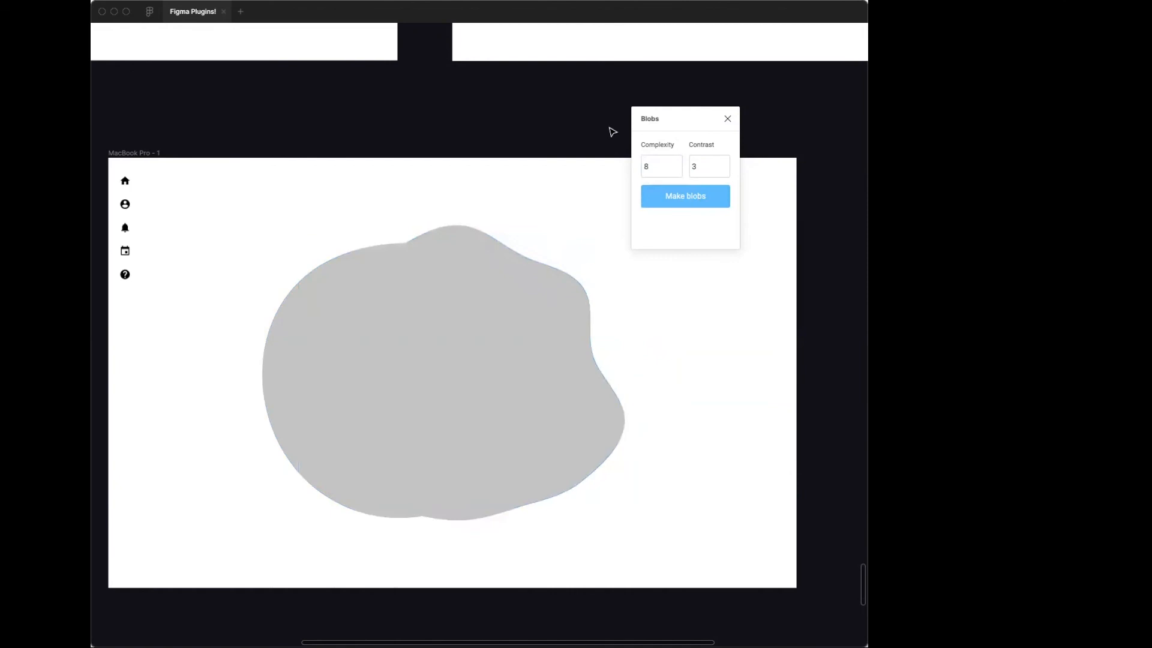
Generate a third blob with higher contrast and lower complexity, move it over the other two and close Blobs
click(725, 165)
click(724, 164)
click(725, 164)
click(676, 168)
click(676, 168)
click(703, 200)
drag(750, 360, 434, 404)
click(728, 118)
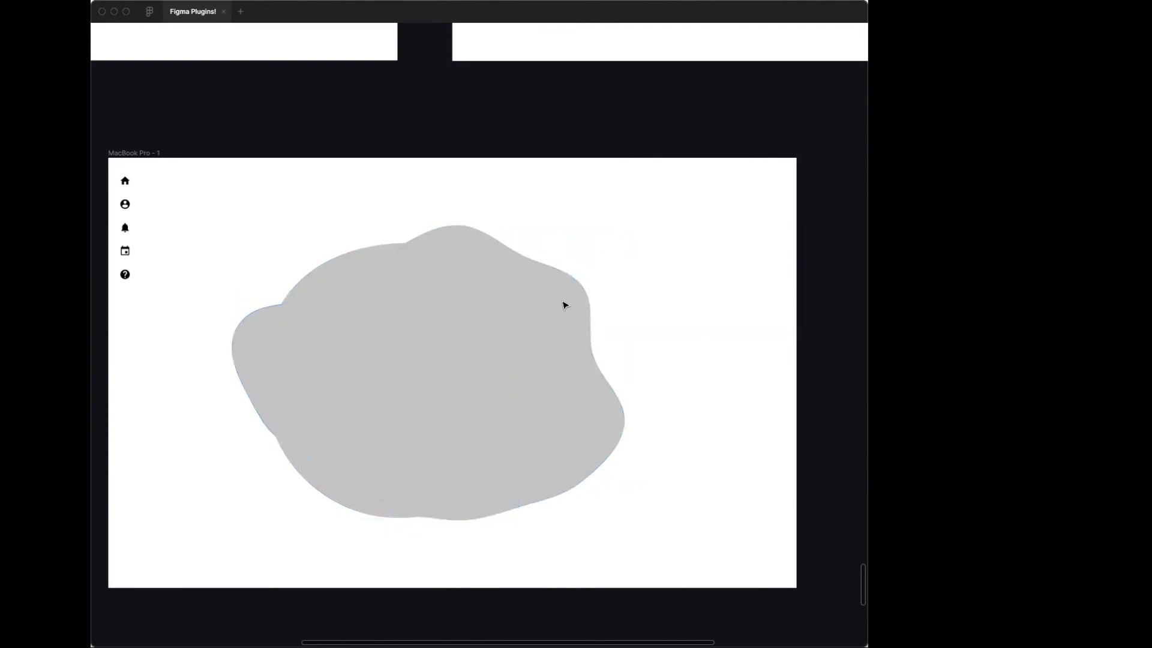
Run the Unsplash plugin and fill the second, wavy-edged blob with a photo from the food preset
click(517, 302)
click(530, 121)
right_click(566, 98)
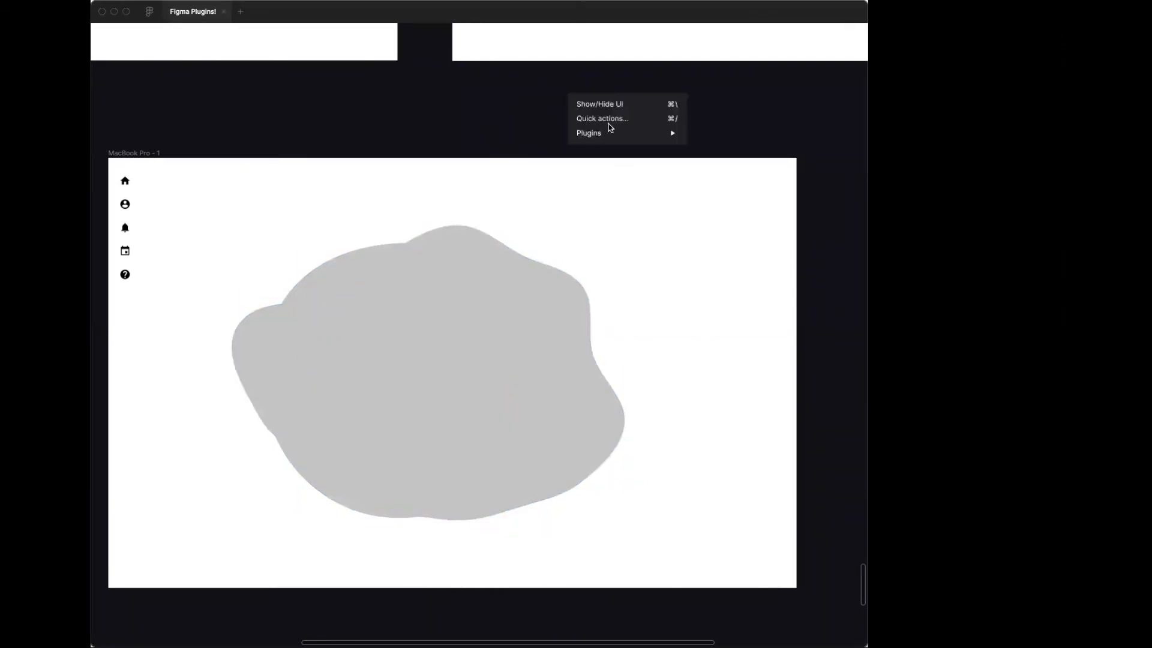
mouse_move(606, 137)
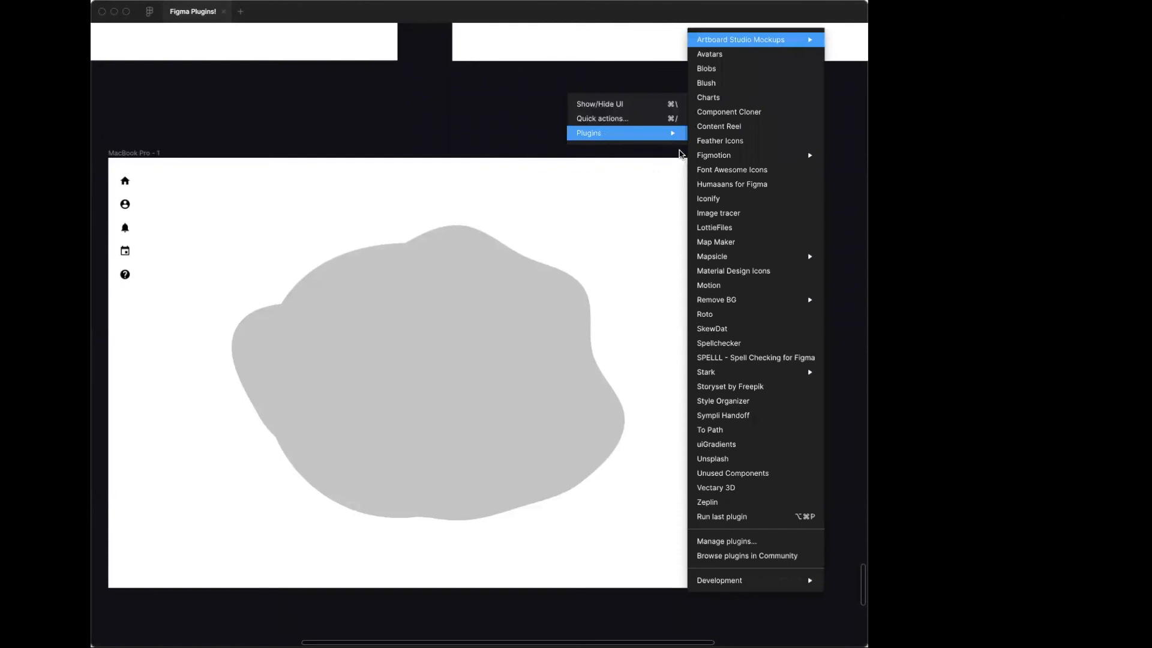
click(713, 458)
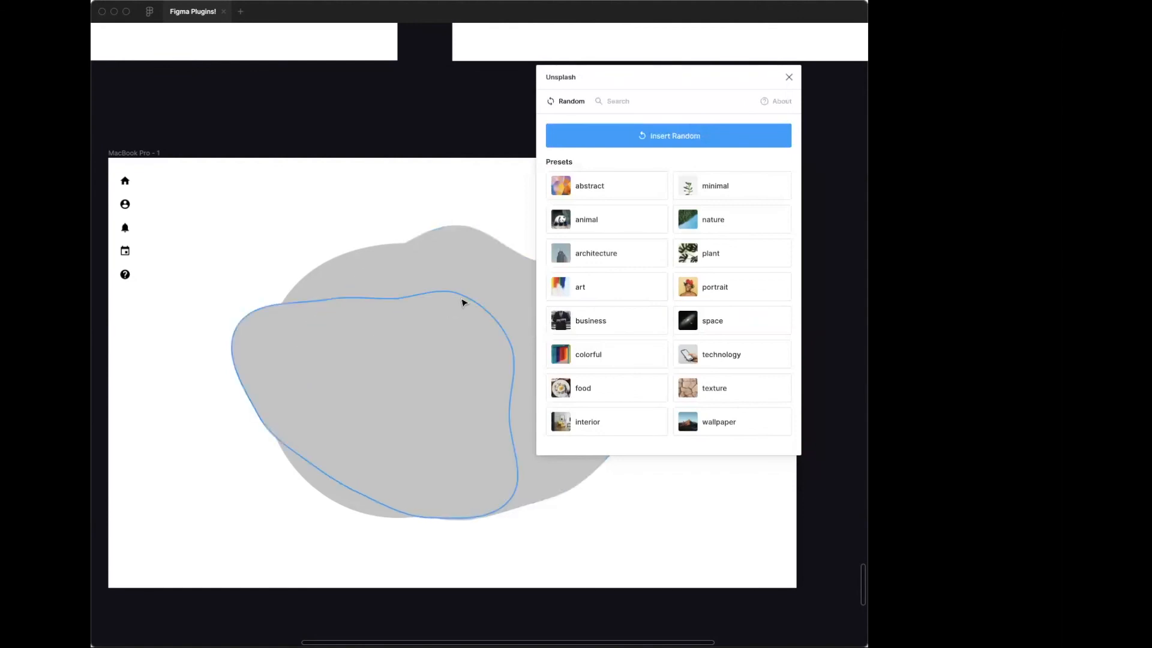
click(429, 281)
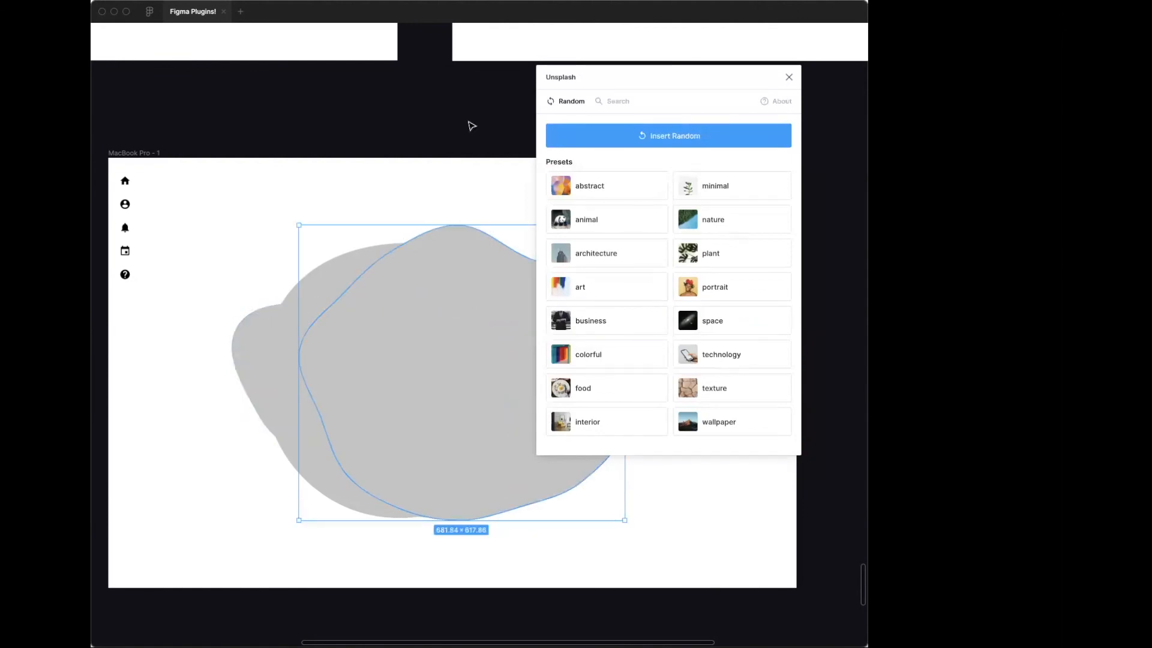
scroll(424, 123, right, 2)
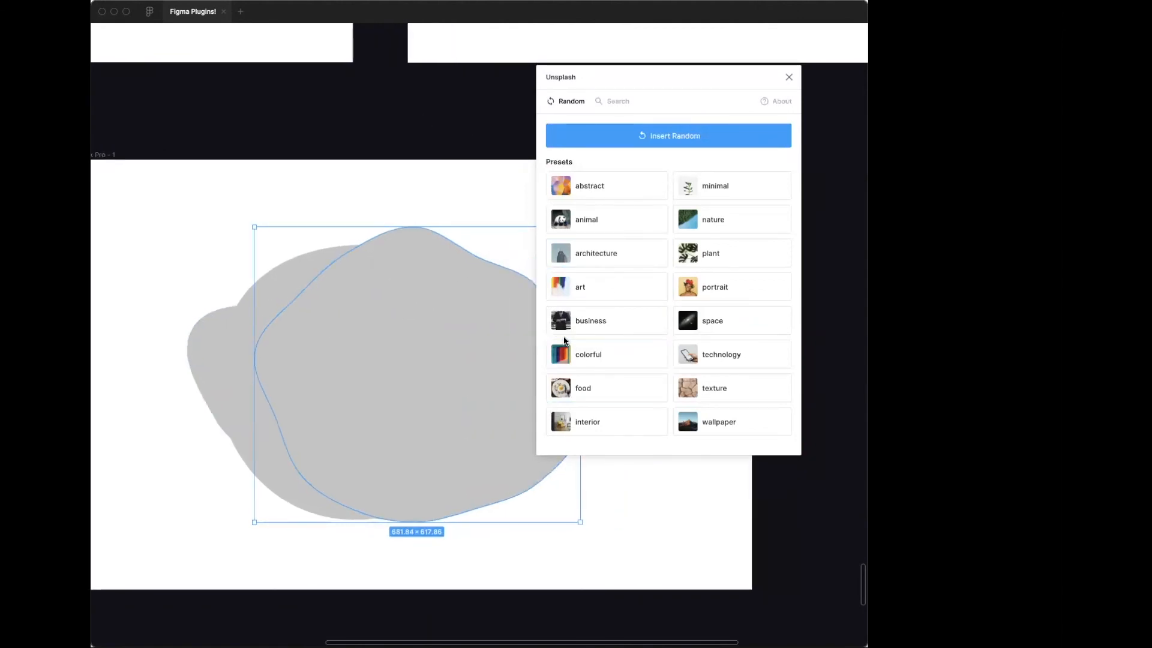
click(607, 389)
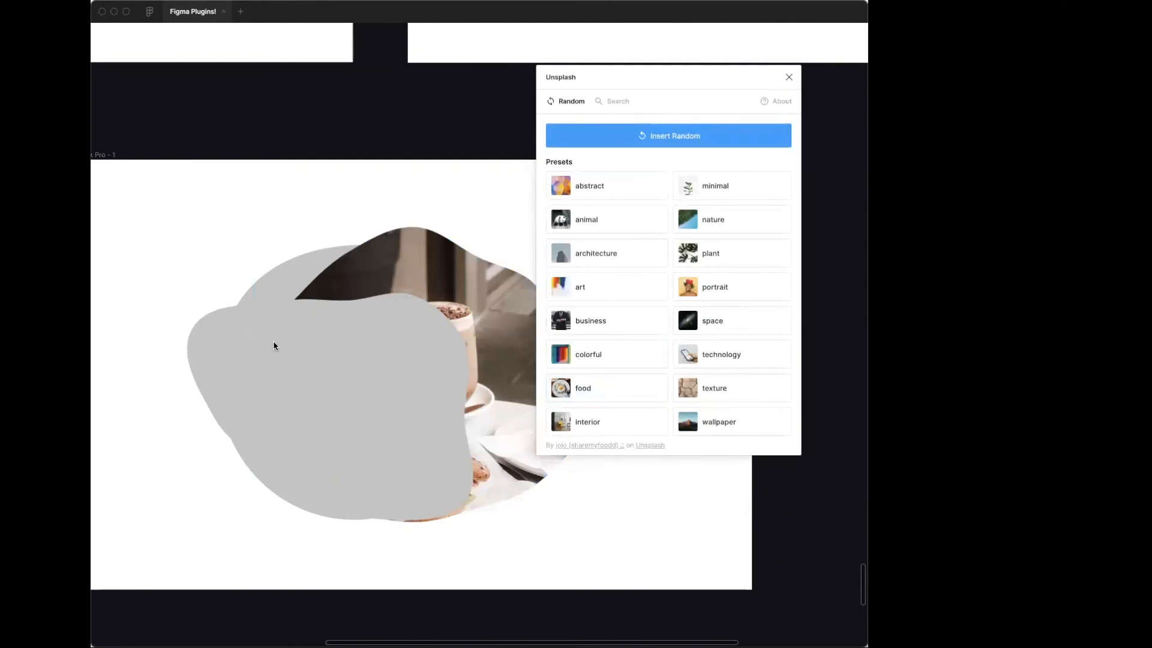
Send the front grey blob behind the photo-filled blob, shift the photo-filled blob slightly and deselect it
click(218, 337)
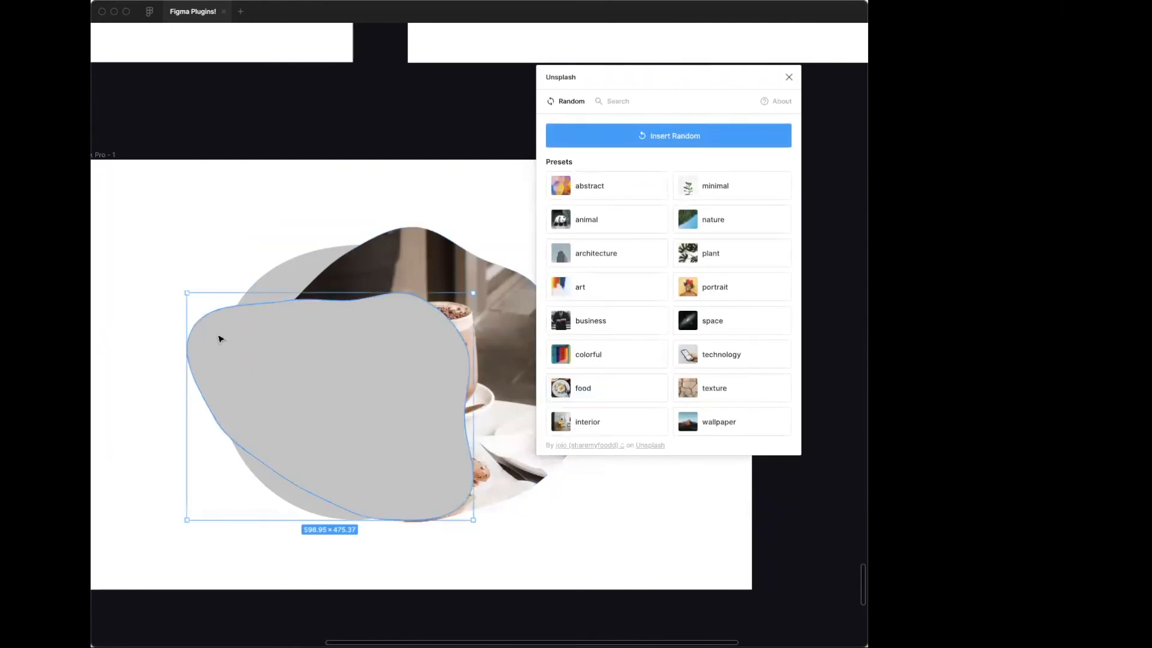
key(super+alt+v)
click(297, 198)
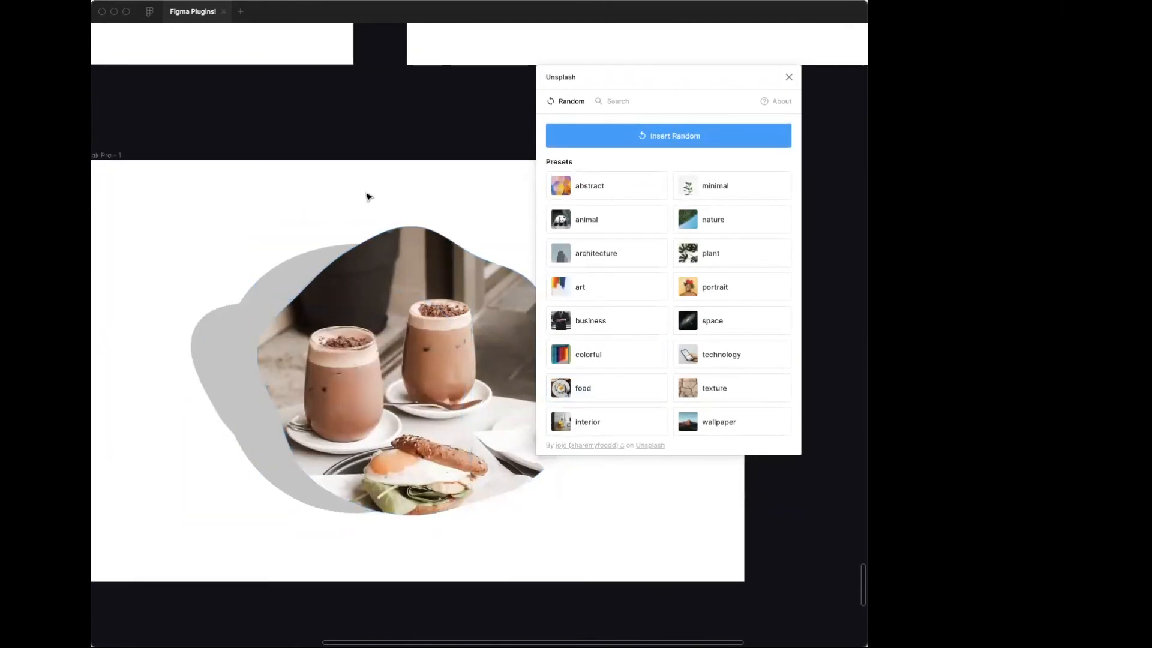
scroll(368, 193, down, 2)
drag(383, 312, 393, 298)
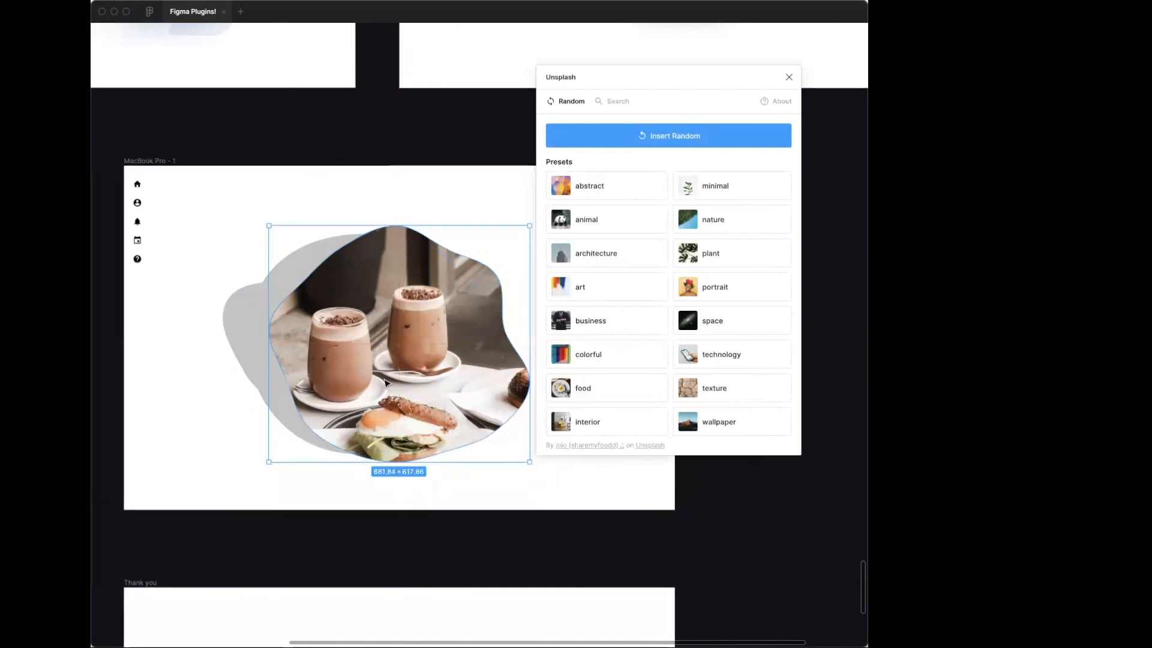
click(303, 142)
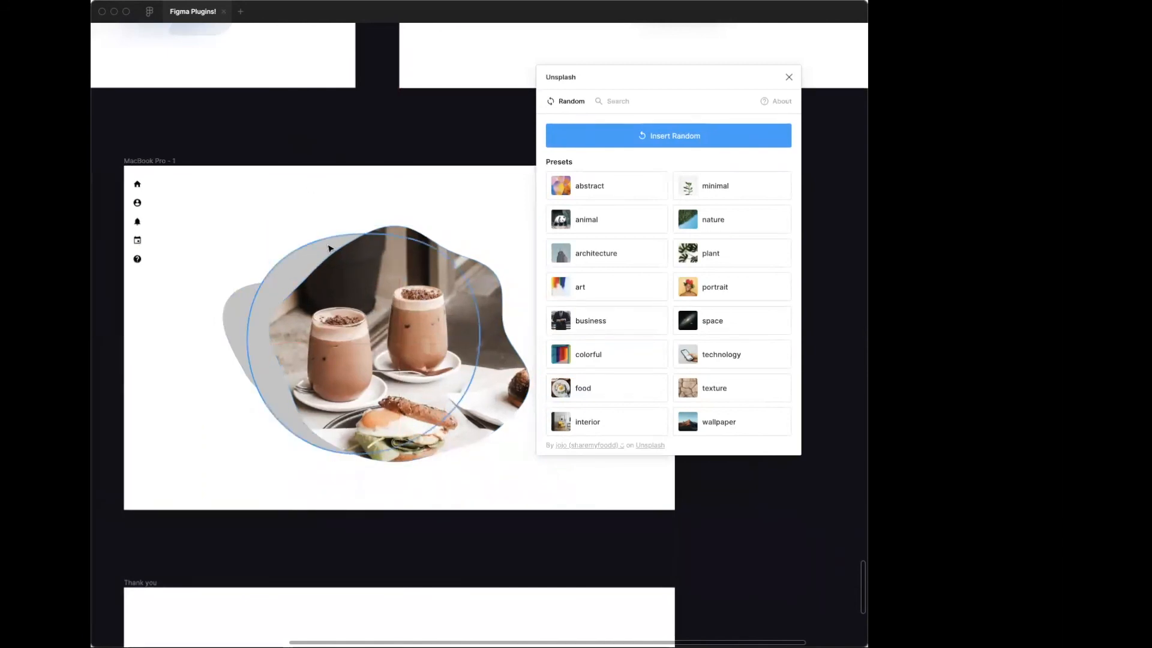
Close the Unsplash plugin and bring the hidden interface back
click(789, 77)
right_click(472, 135)
mouse_move(515, 169)
click(454, 90)
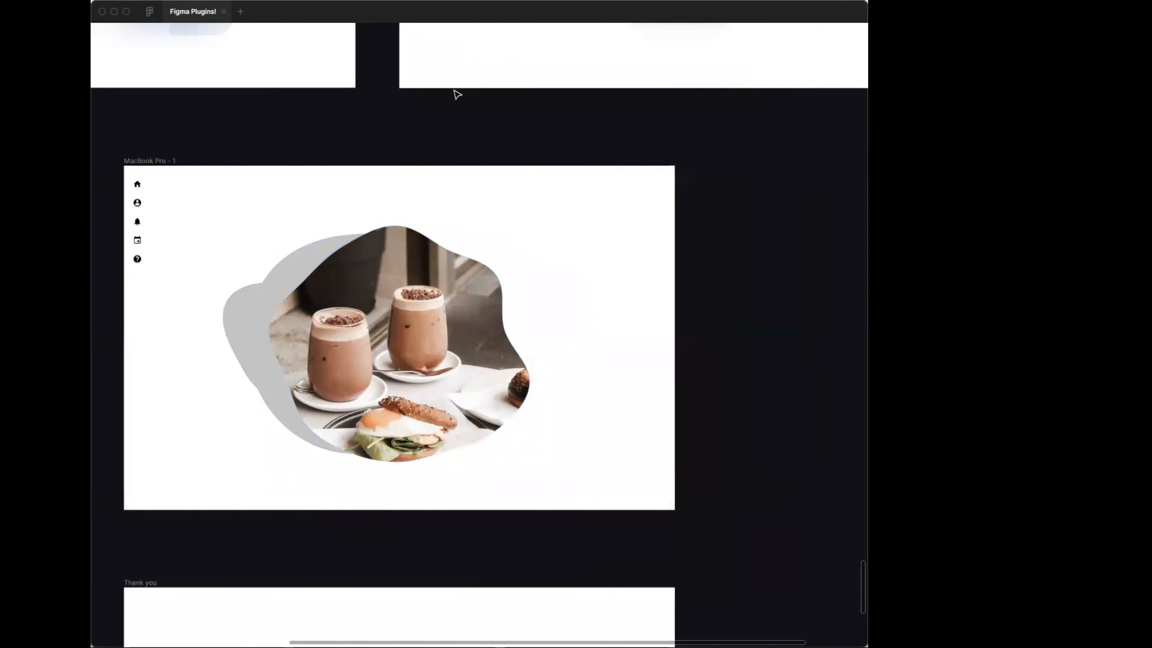
right_click(467, 120)
click(483, 123)
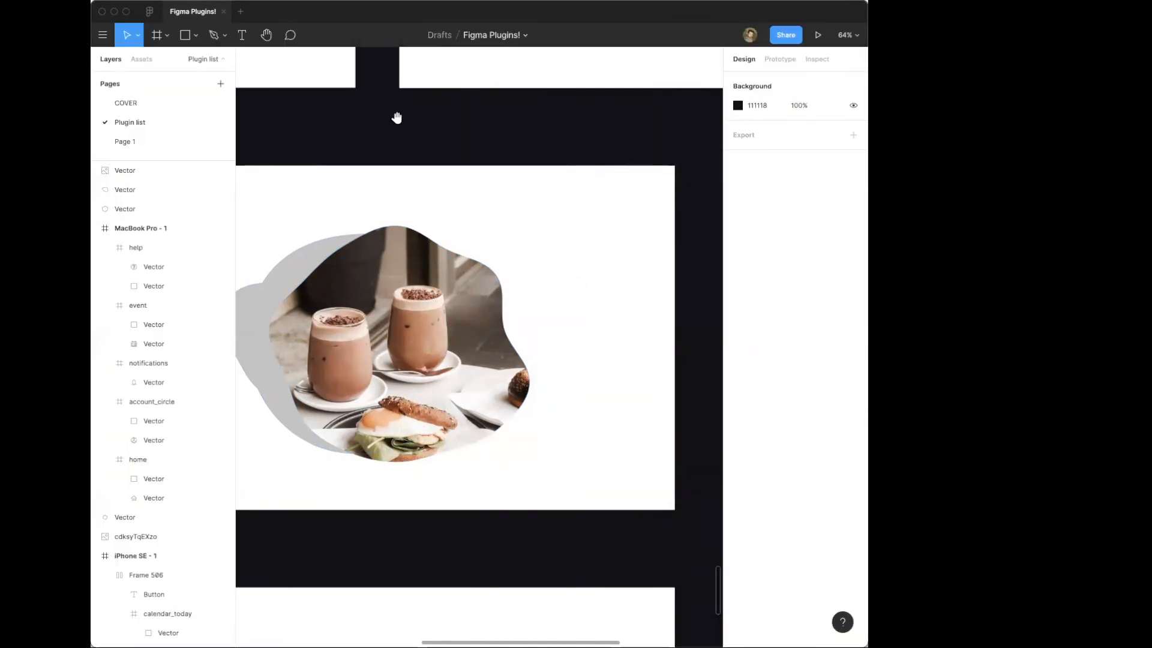
Fill both grey blobs behind the photo with the brown A56453 sampled from the coffee picture
click(365, 288)
click(738, 246)
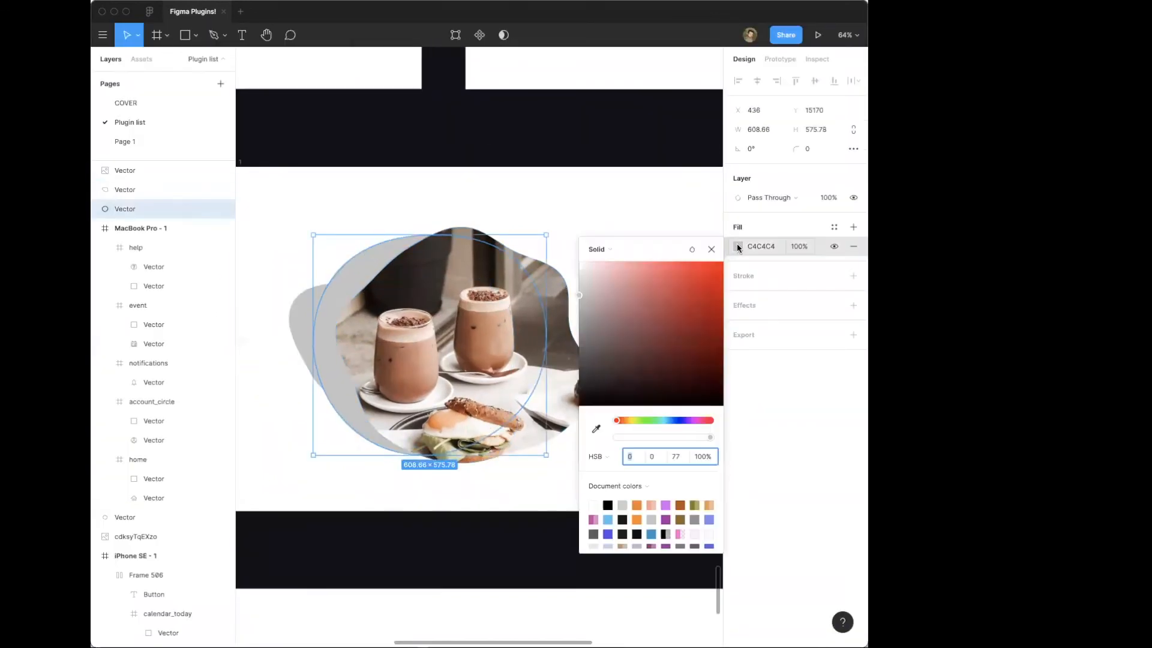
click(596, 429)
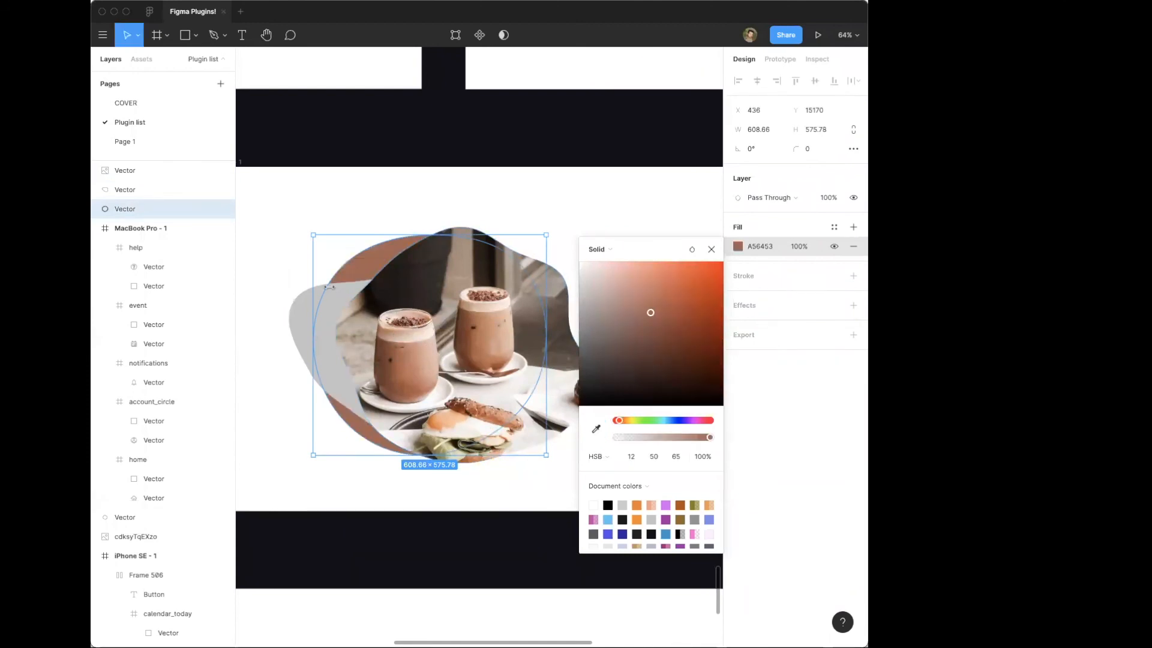
click(329, 312)
key(i)
click(382, 256)
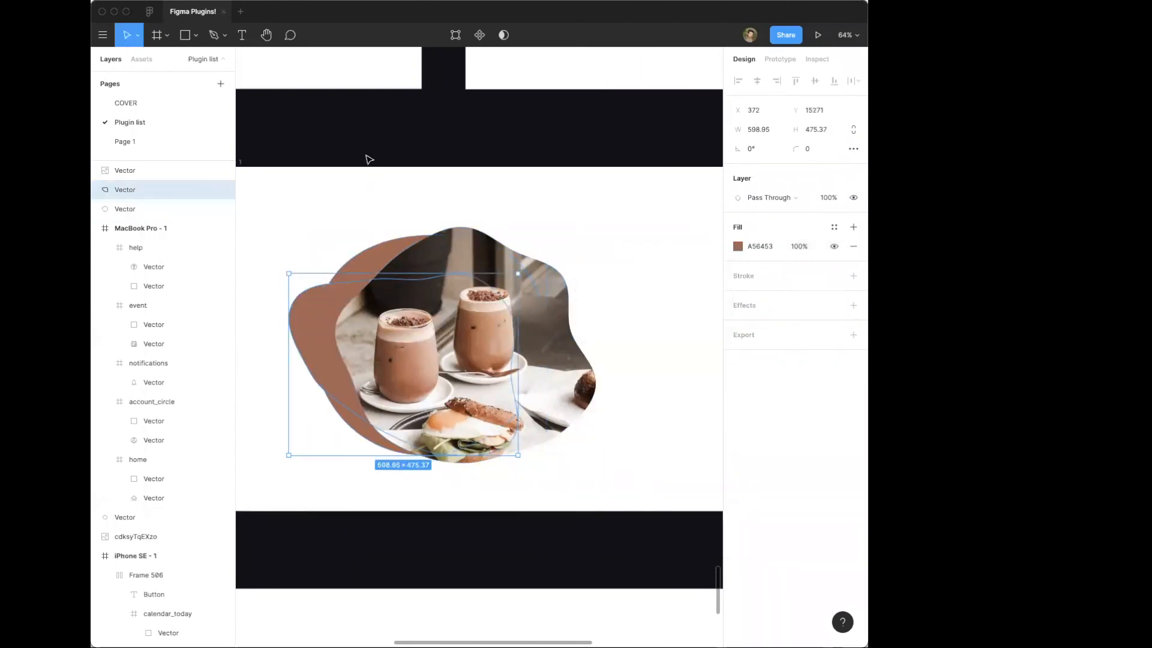
Set the round brown blob's opacity to 20% and the other brown blob's opacity to 50%
click(384, 252)
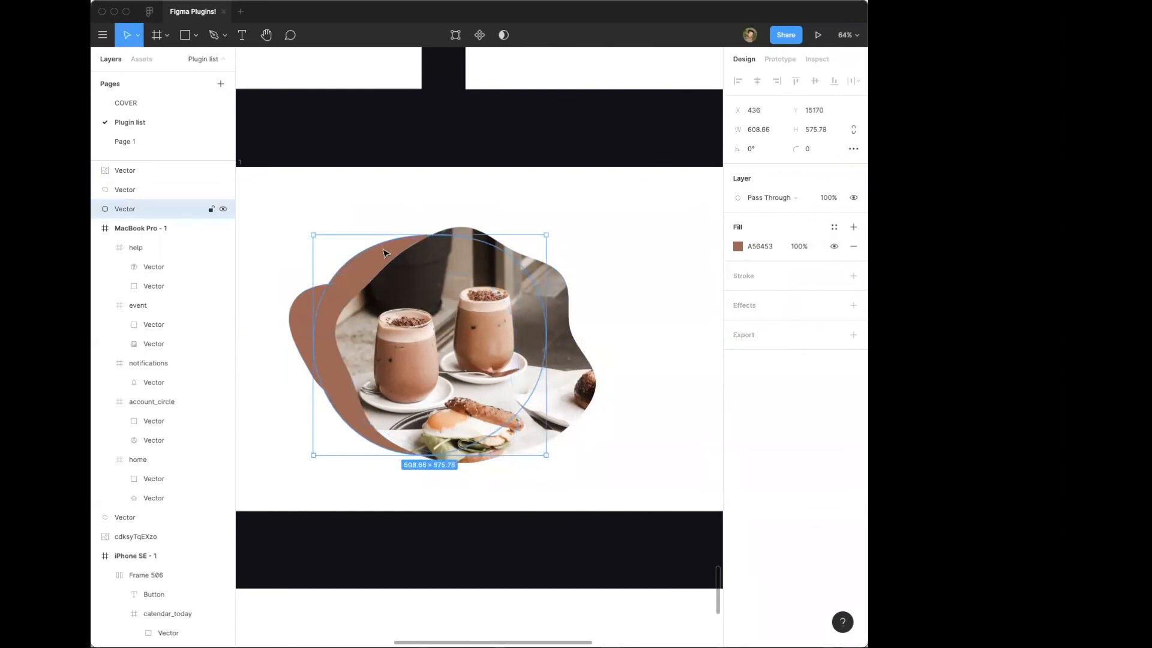
key(2)
click(322, 318)
scroll(324, 309, left, 1)
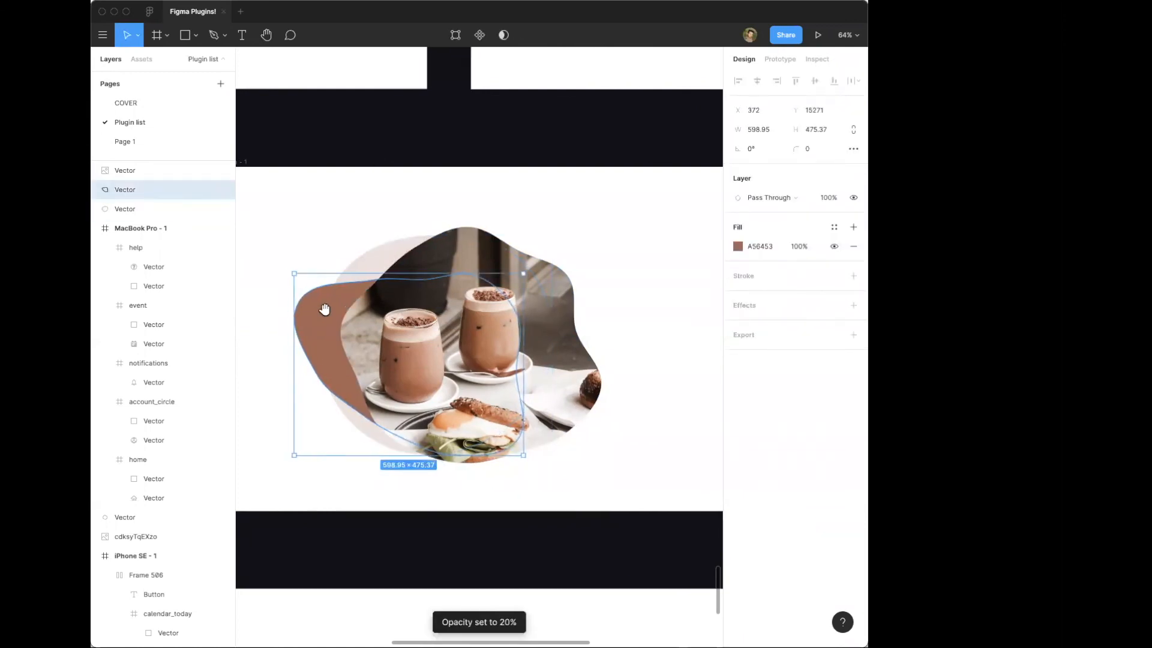
scroll(324, 309, left, 1)
key(5)
Duplicate the round 20% blob in place, then enlarge, reshape and shift the copy so it surrounds the photo-filled blob
click(389, 260)
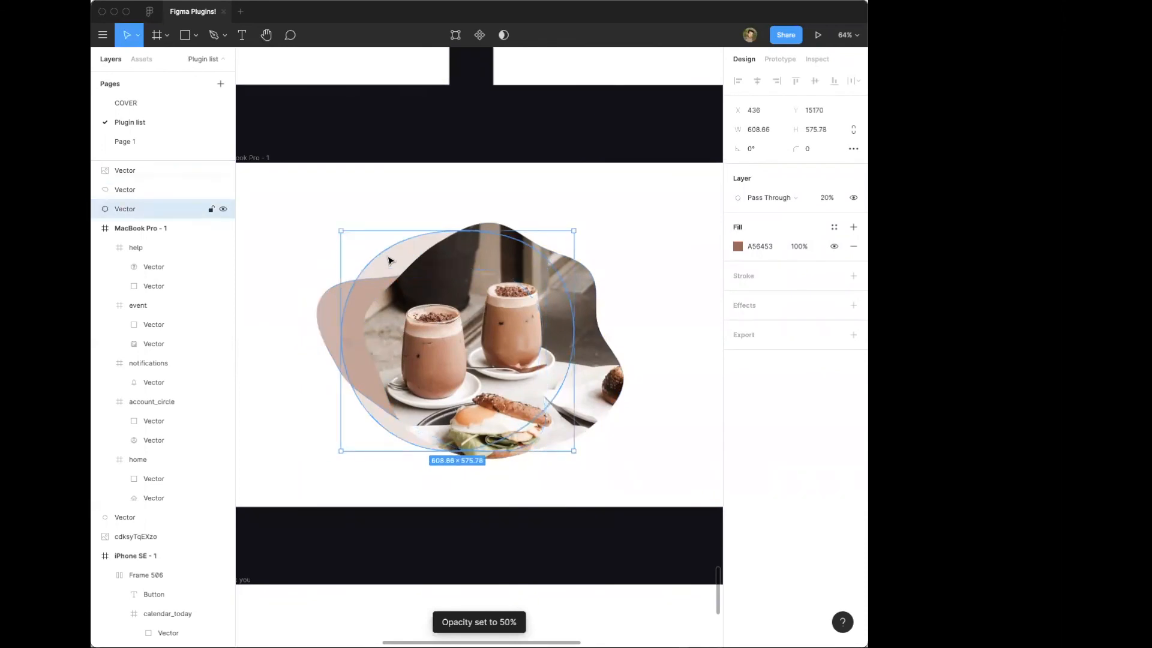
key(super+v)
drag(574, 231, 632, 198)
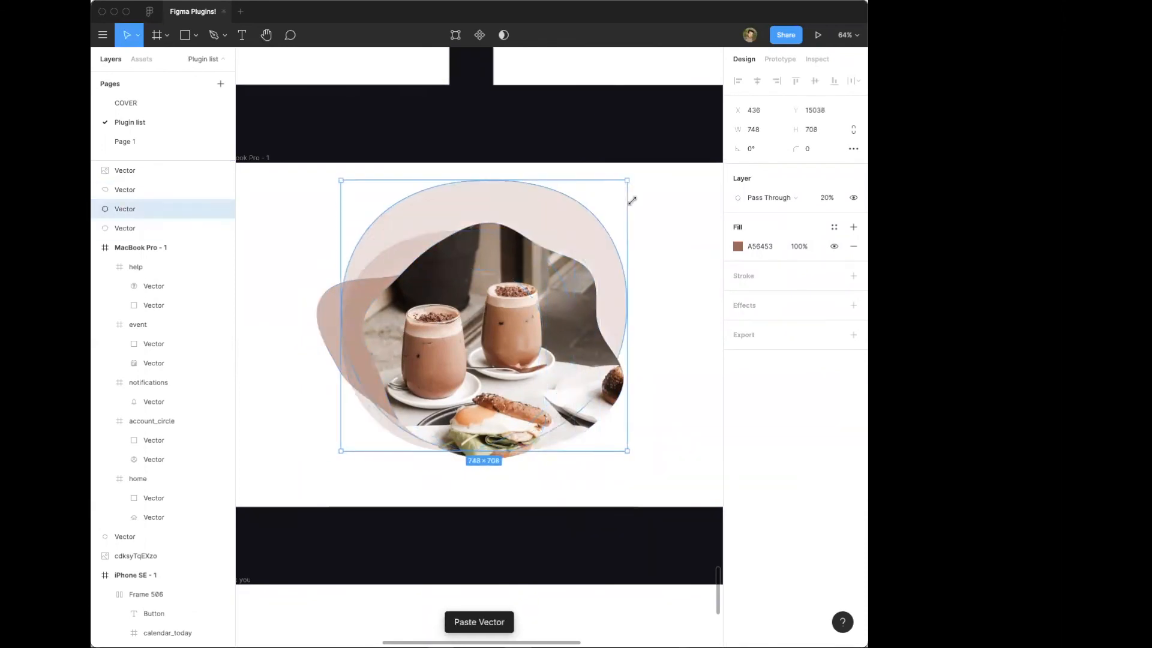
drag(471, 224, 426, 221)
drag(614, 239, 645, 479)
drag(621, 385, 673, 386)
click(570, 164)
click(540, 226)
drag(571, 166, 609, 296)
key(Escape)
drag(441, 174, 468, 172)
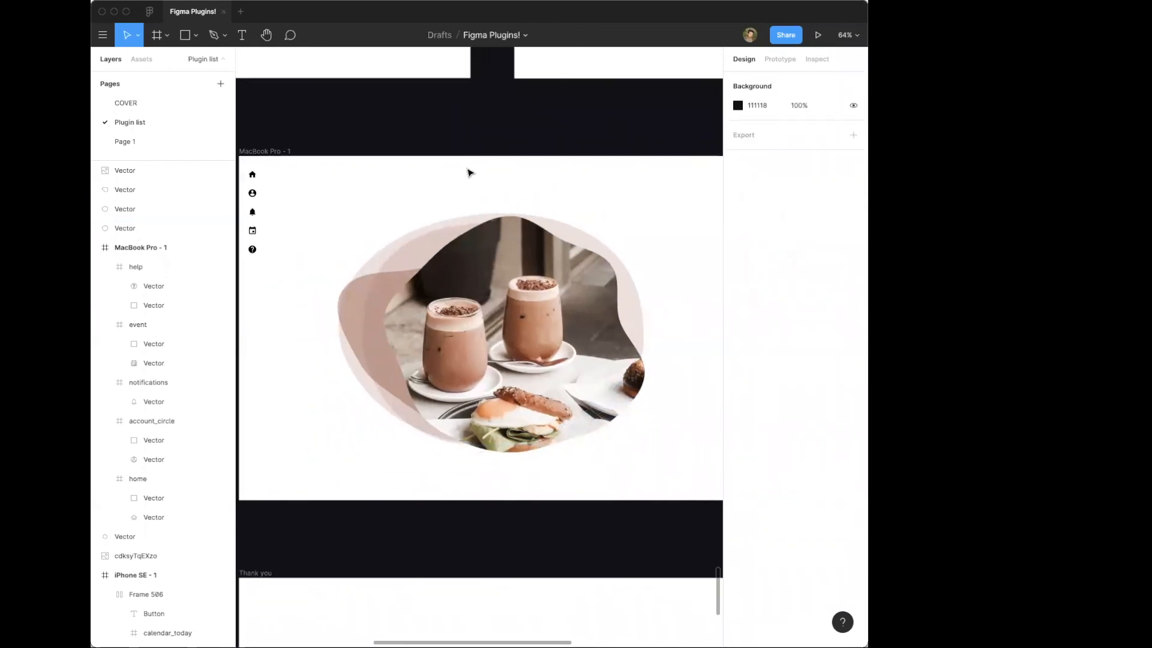
click(367, 392)
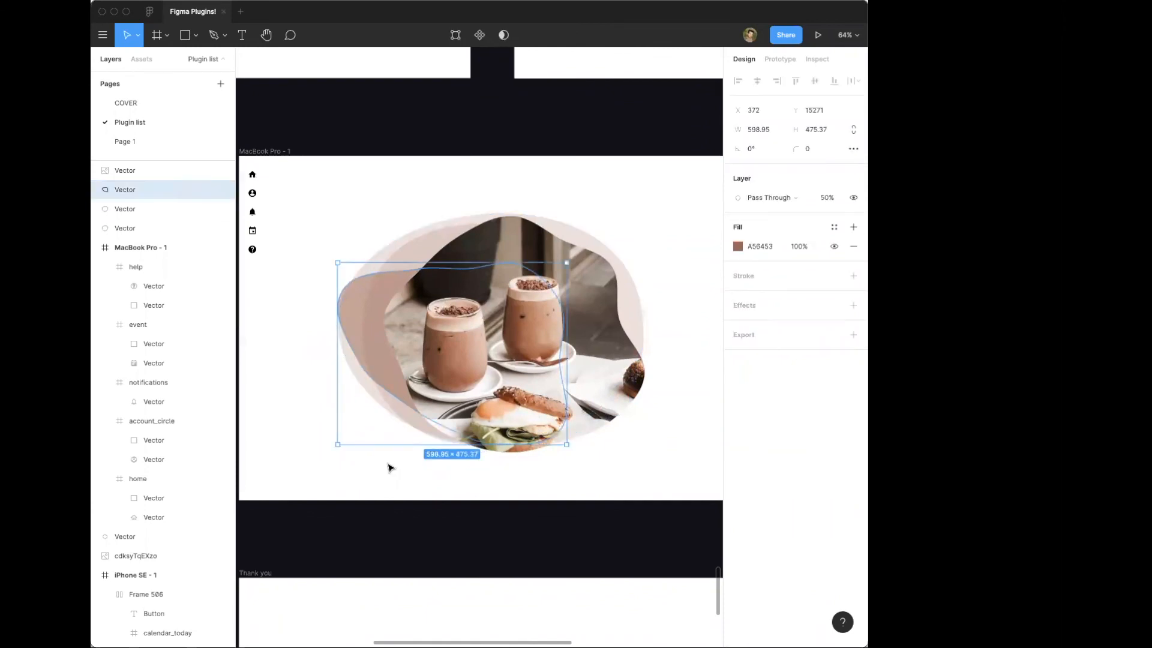
key(Escape)
scroll(378, 136, up, 2)
drag(379, 136, 417, 142)
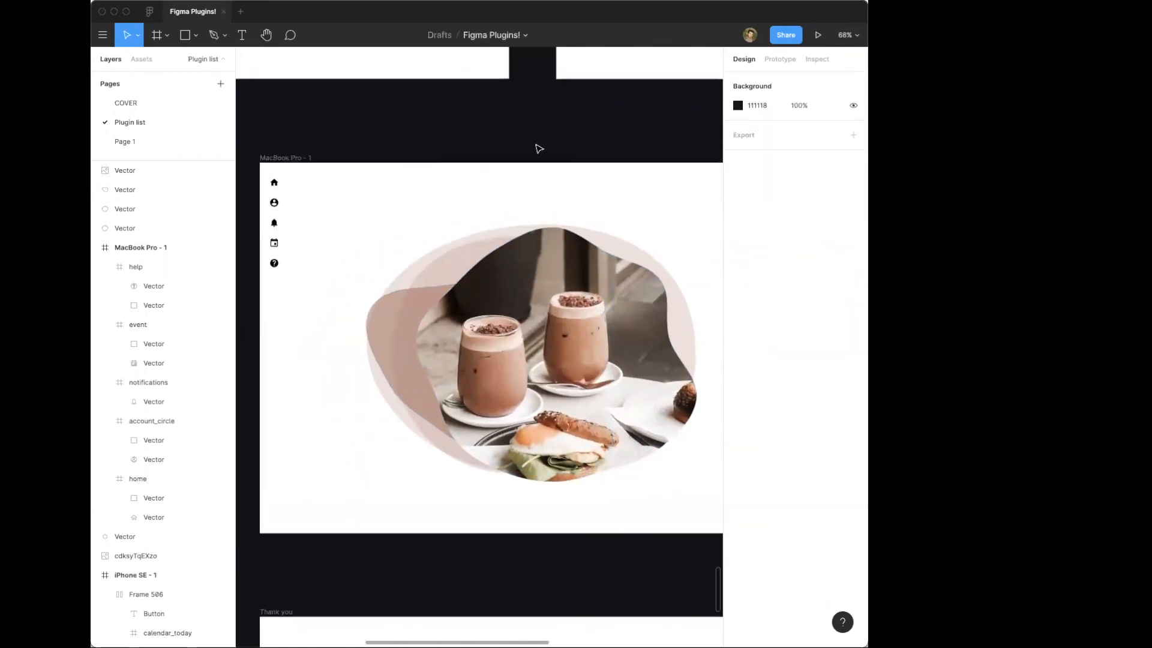
Run the Content Reel plugin and hide the interface around the canvas
right_click(485, 121)
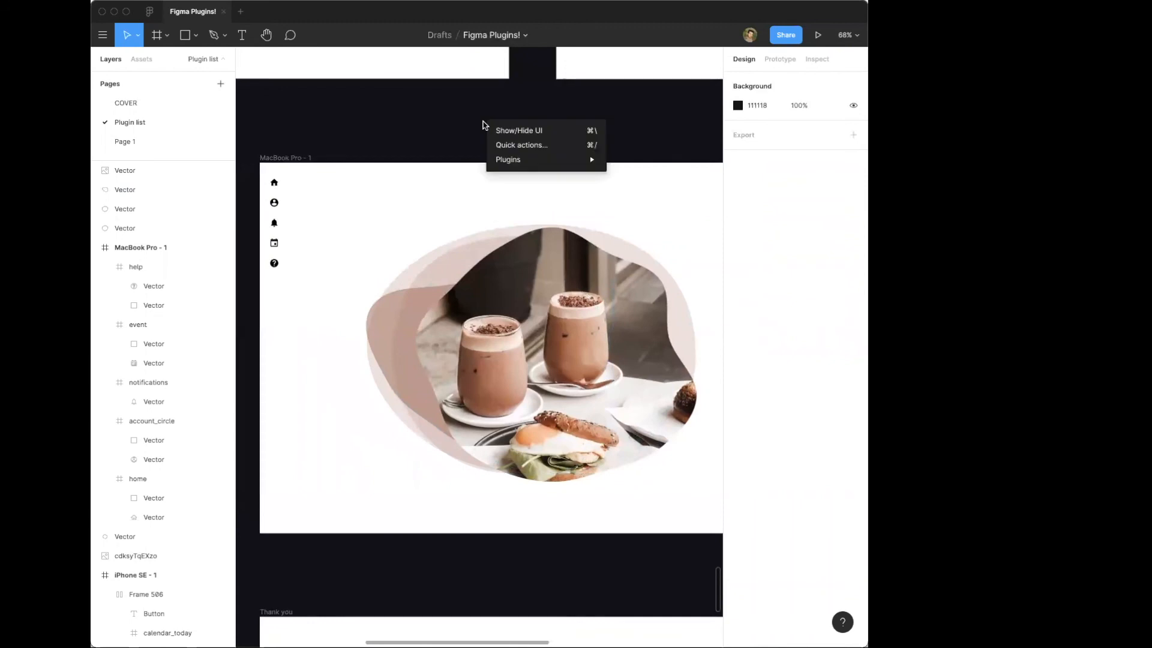
mouse_move(587, 161)
click(674, 130)
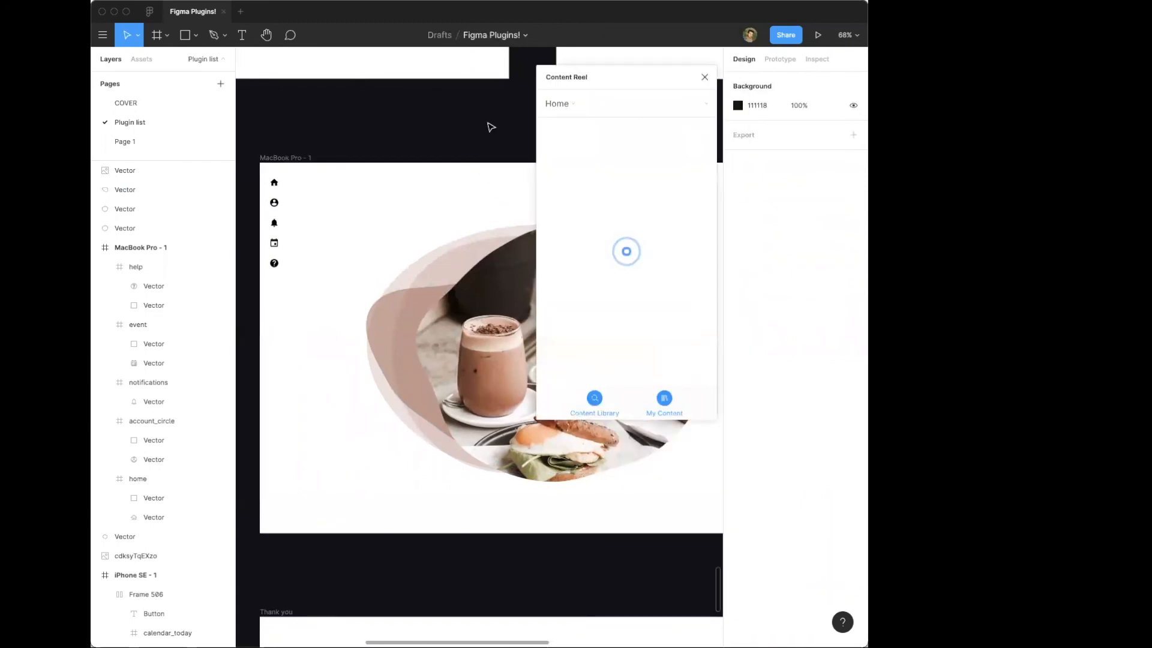
drag(478, 124, 396, 146)
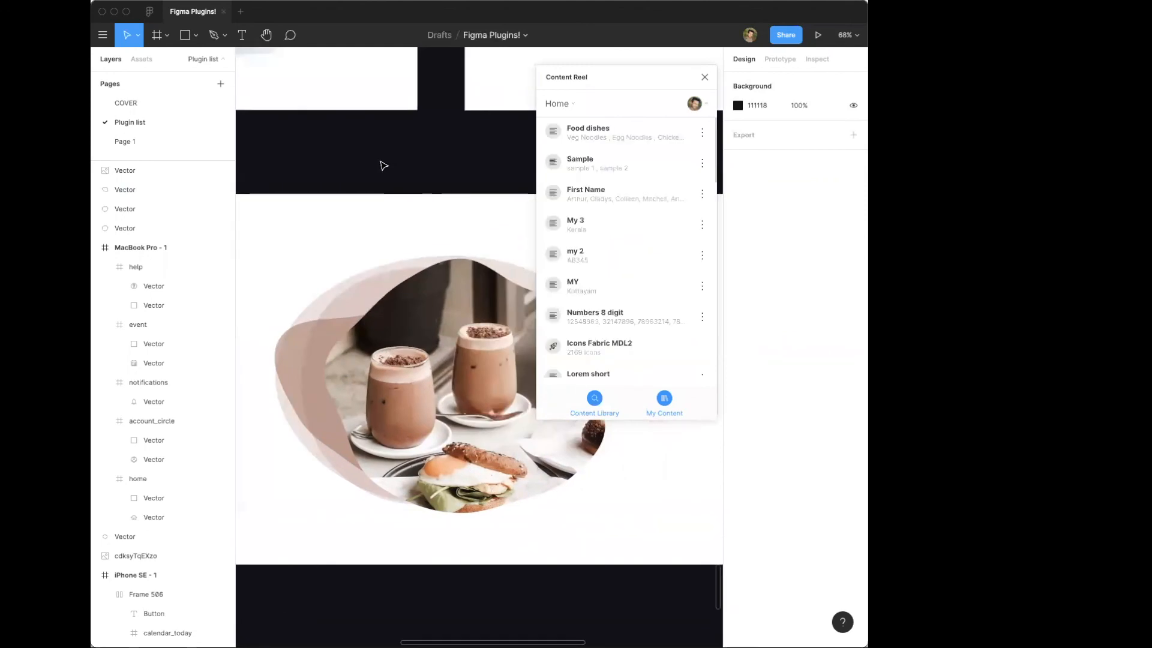
scroll(384, 162, up, 5)
right_click(368, 131)
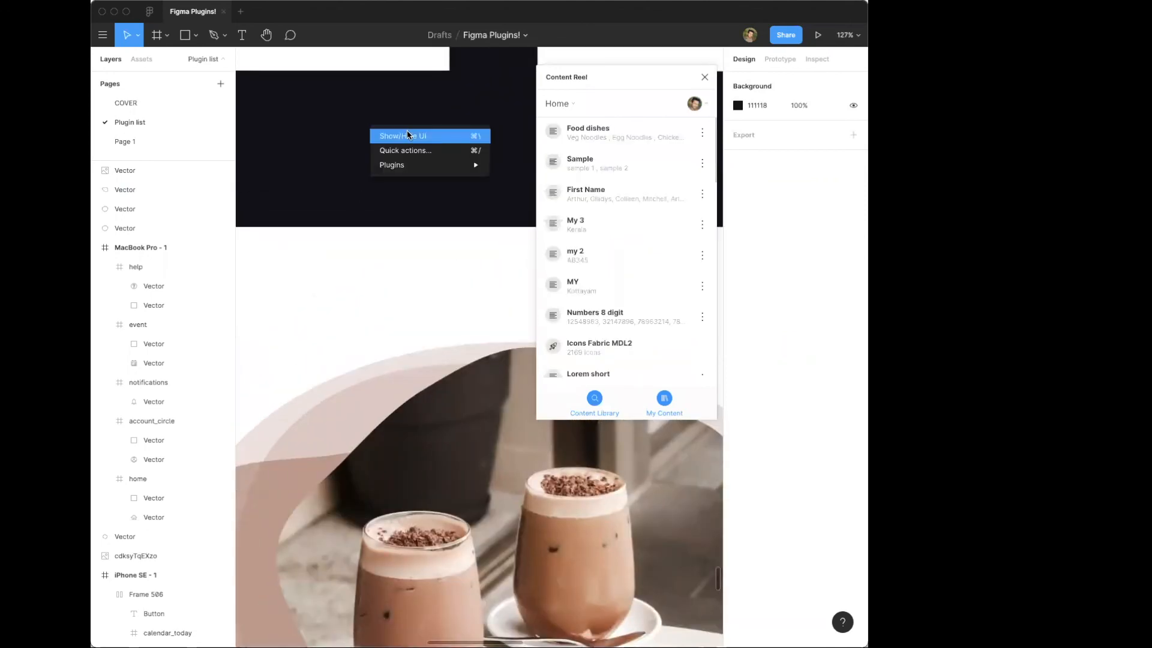
click(406, 131)
scroll(340, 177, right, 3)
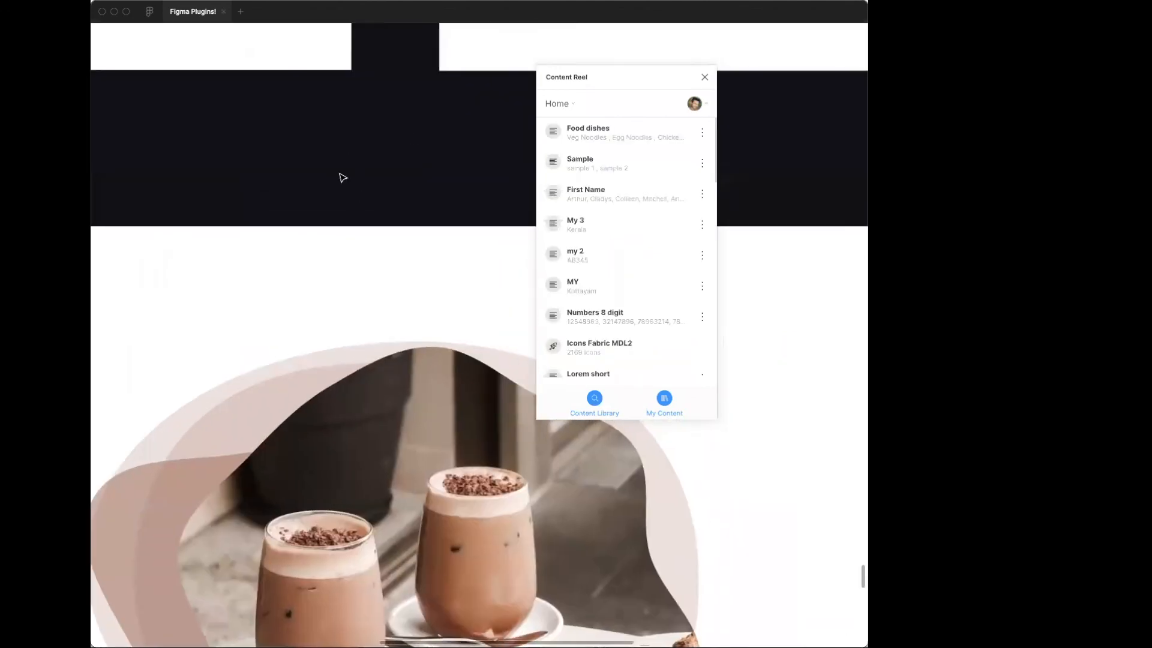
Add a text layer reading "Text" above the blobs in the MacBook Pro frame and show the interface again
click(251, 309)
text(Text)
key(Escape)
right_click(268, 157)
click(294, 164)
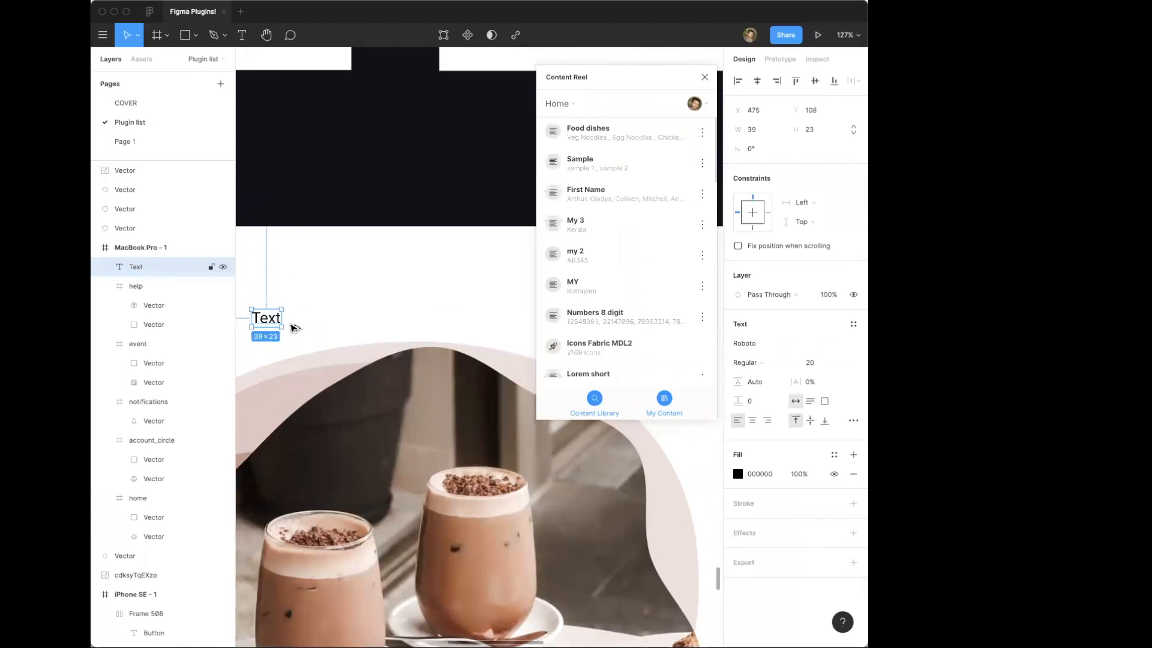
Duplicate the text layer four times in an evenly spaced horizontal row
drag(270, 319, 363, 319)
key(ctrl+d)
key(ctrl+d)
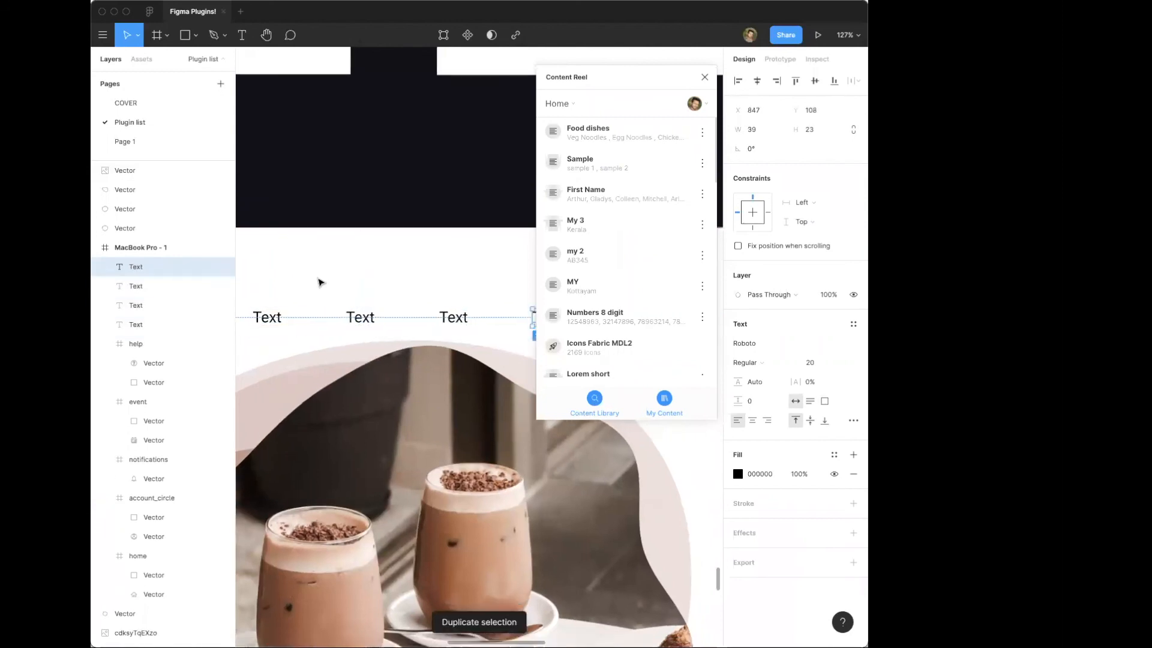
scroll(320, 283, down, 5)
key(ctrl+d)
Select all five text layers in the row and wrap them in an auto layout frame
shift+click(293, 297)
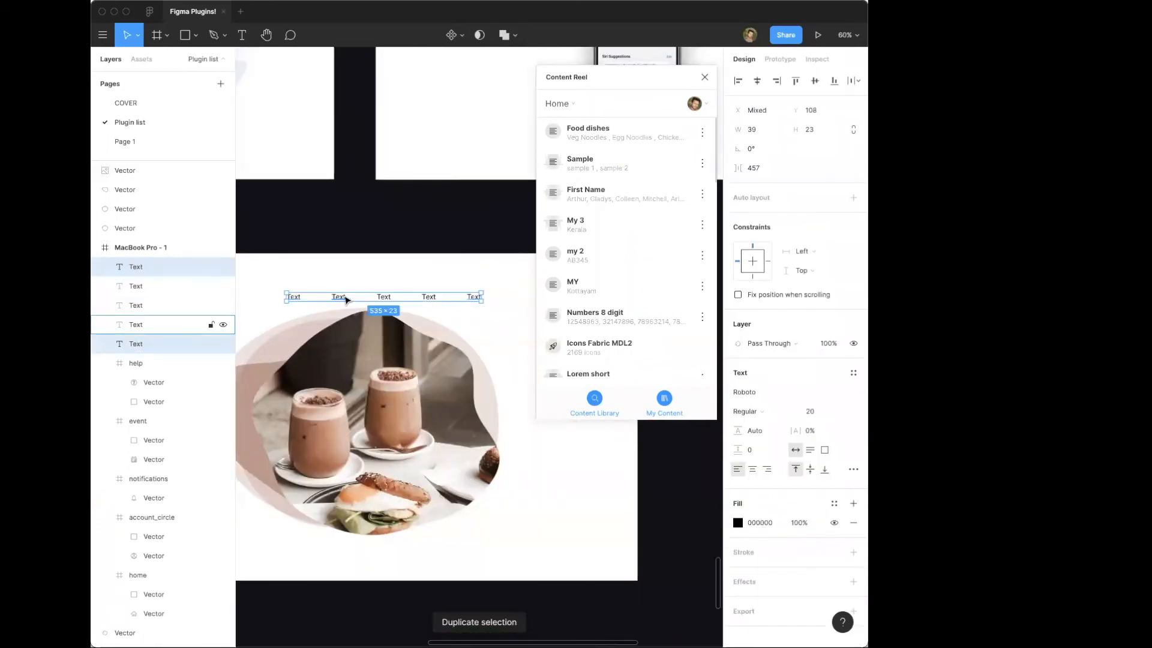
shift+click(339, 297)
shift+click(383, 296)
shift+click(428, 296)
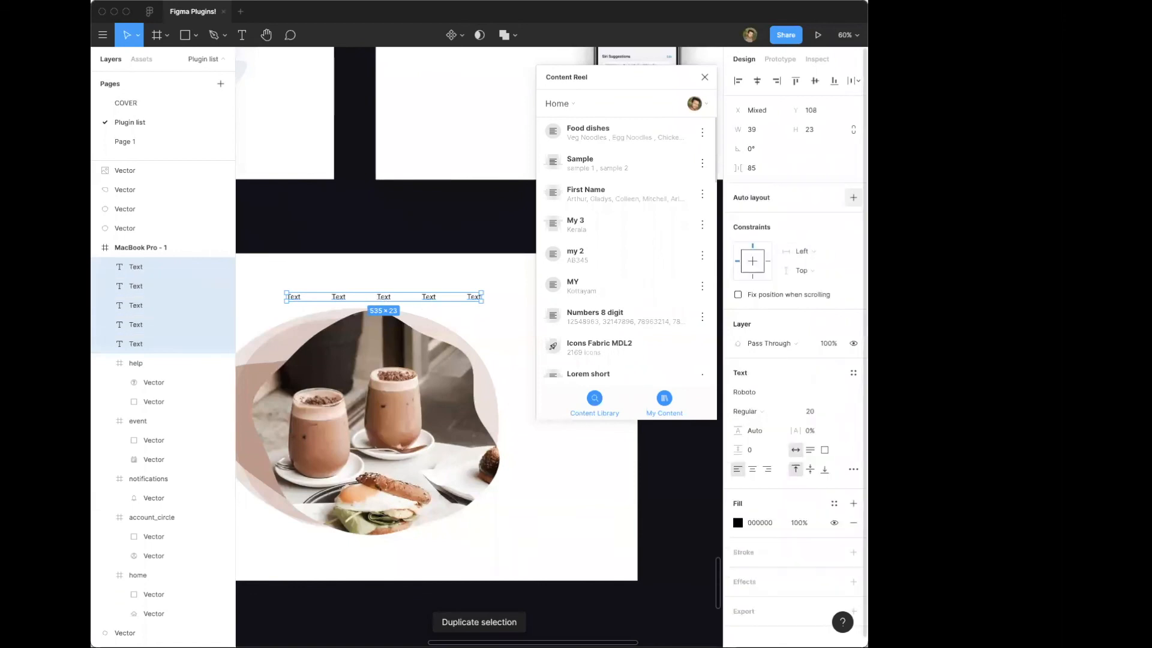
key(shift+a)
Fill all five text layers in the auto layout row with Content Reel's Food dishes content
click(418, 292)
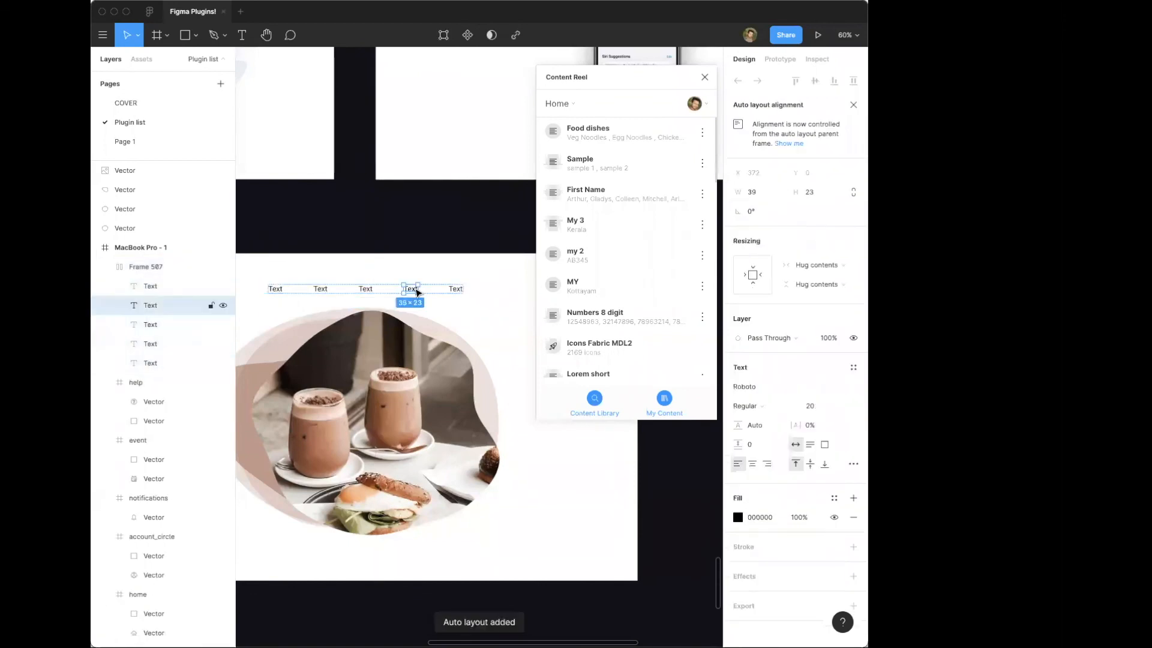
key(ctrl+a)
scroll(384, 198, left, 3)
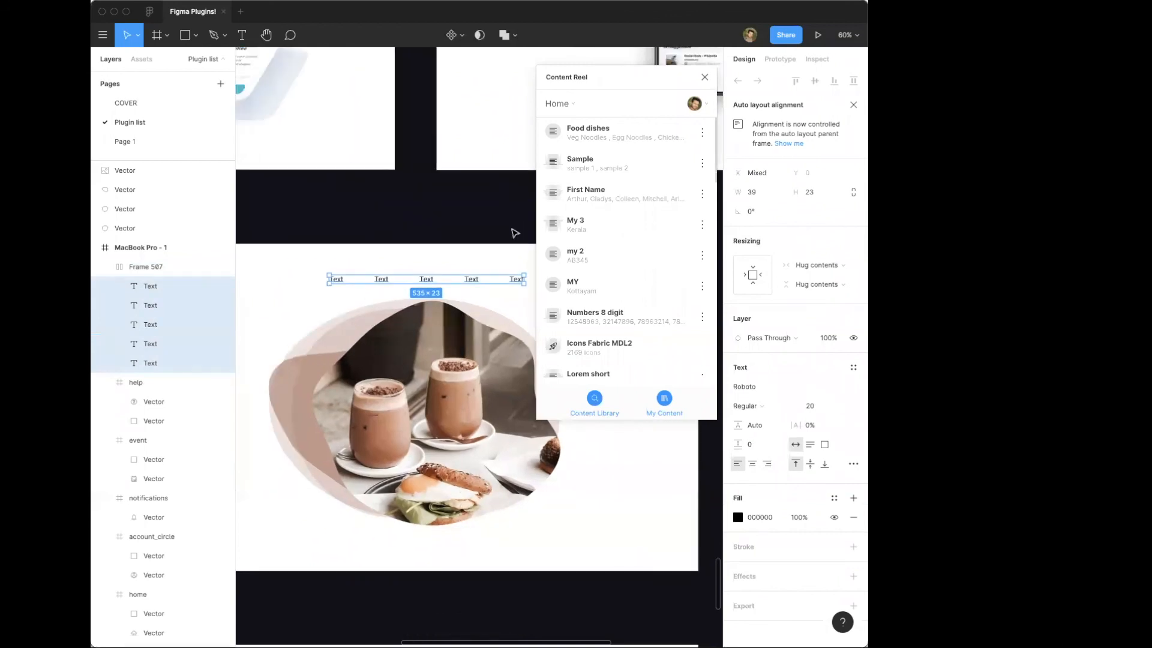
click(628, 140)
click(406, 232)
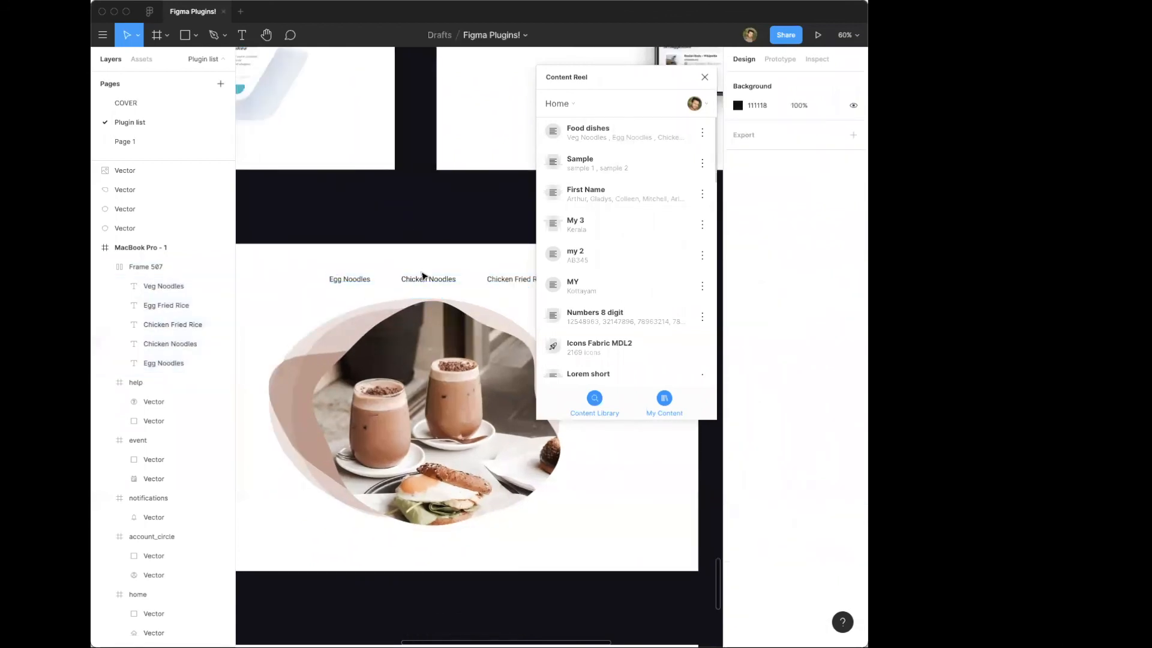
Close Content Reel and recolour the five dish names with the dark brown 281811 sampled from the coffee photo
click(380, 272)
drag(352, 217, 375, 198)
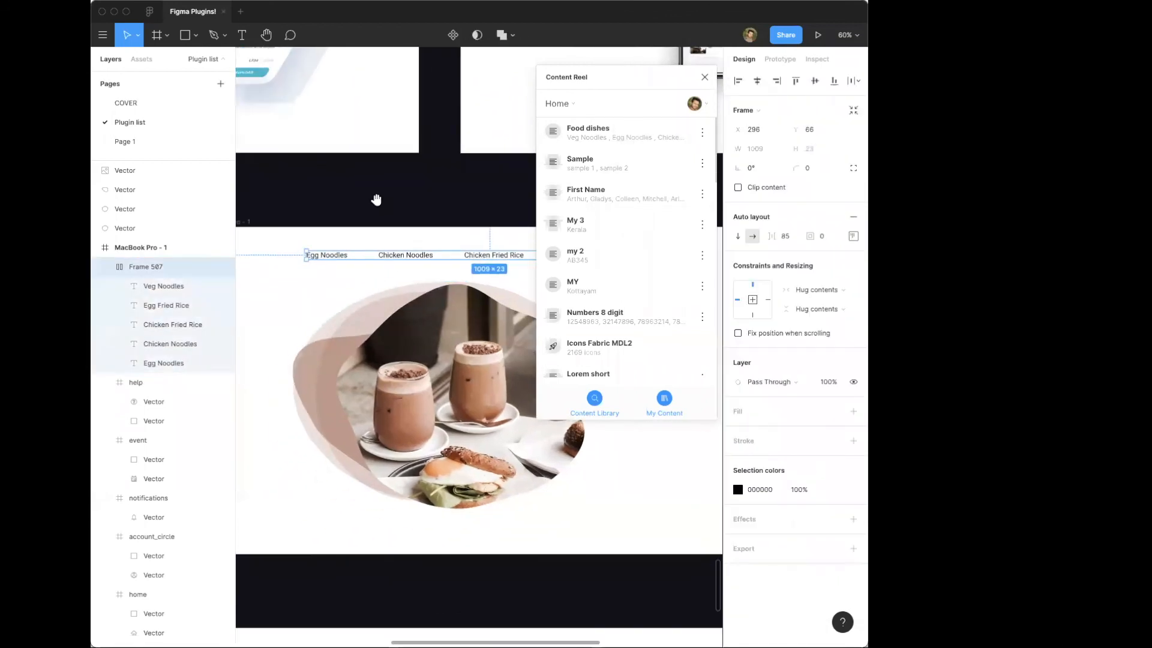
click(704, 77)
key(Return)
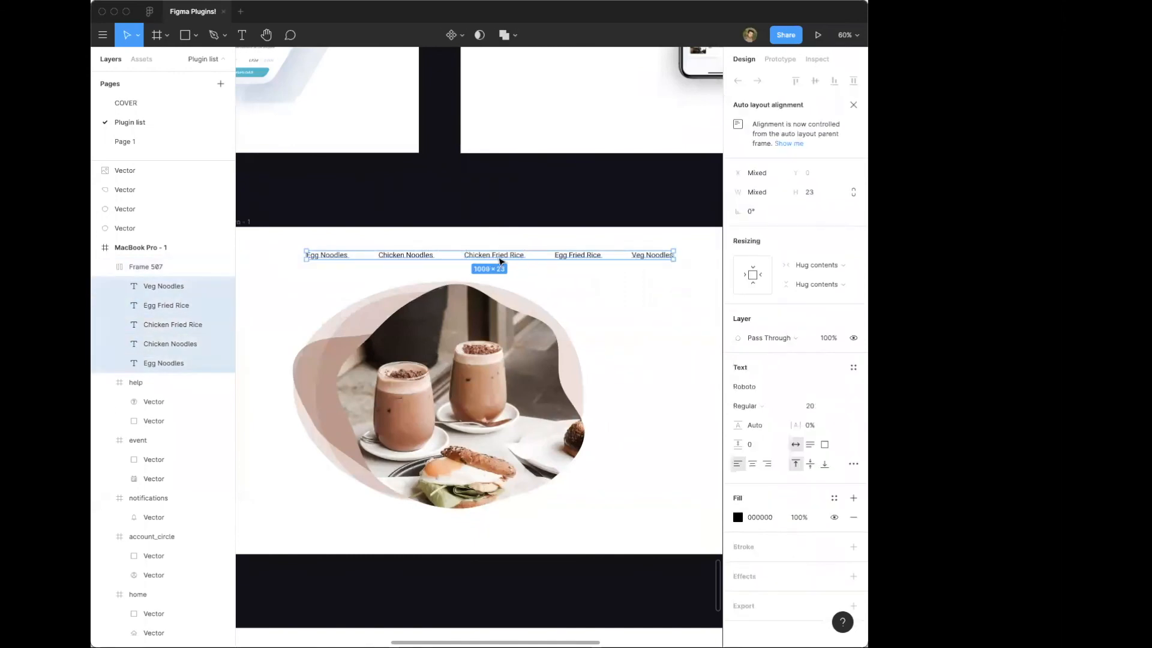
key(i)
scroll(443, 407, up, 5)
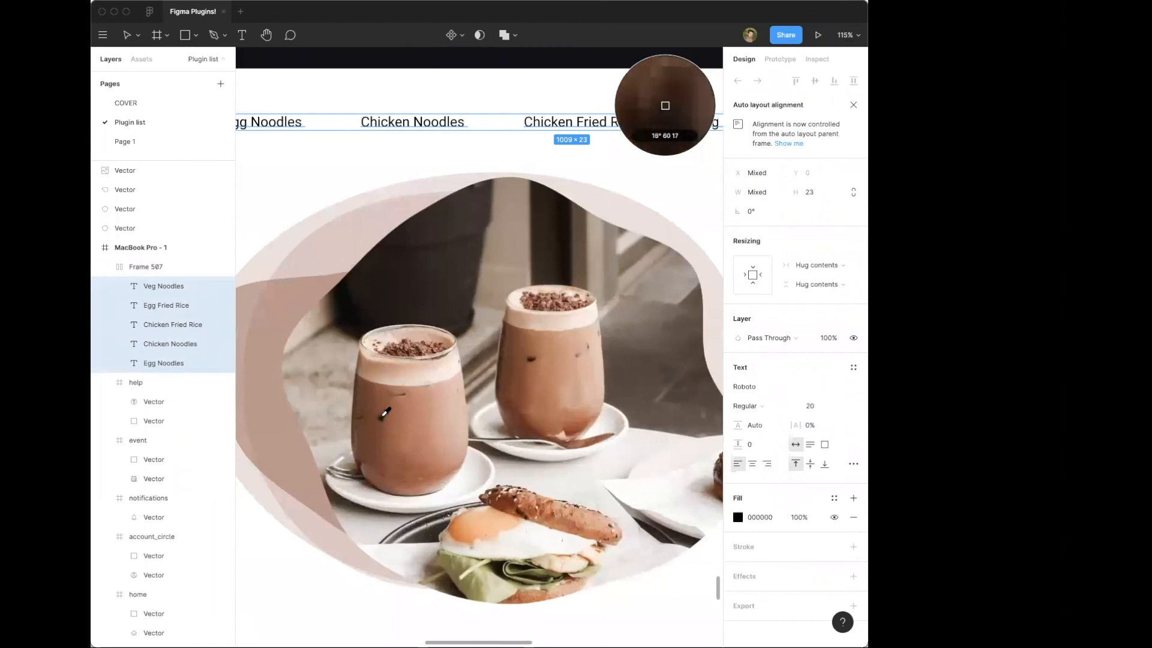
click(384, 412)
Set the dish names to font size 28, centre-aligned and in uppercase
click(822, 400)
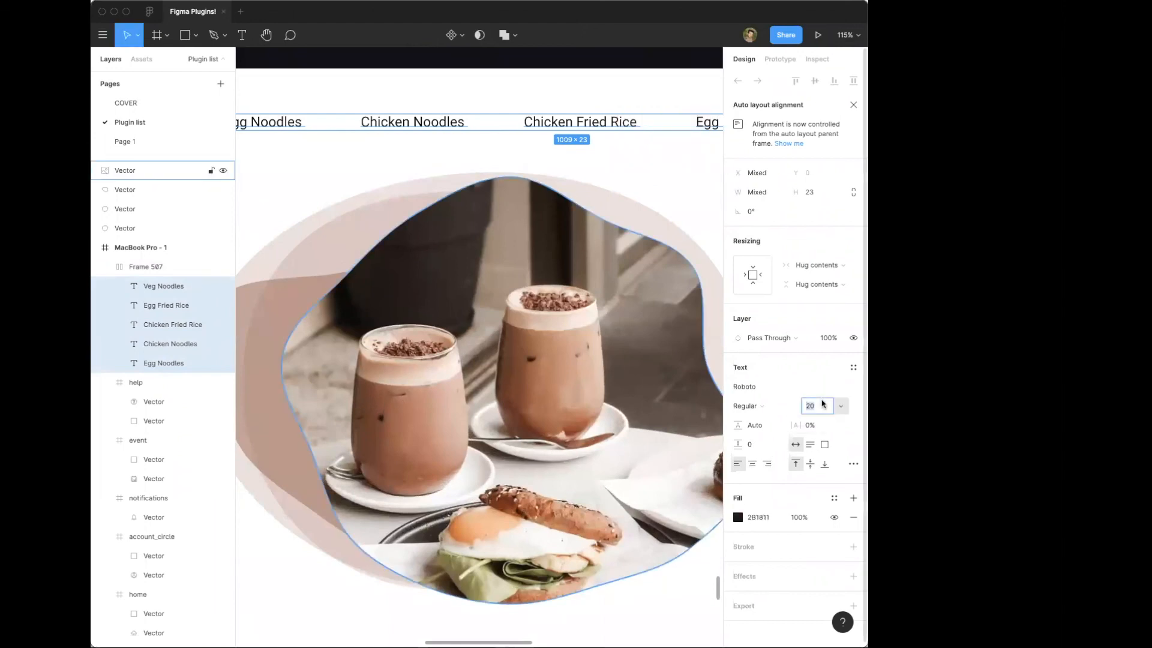
text(28)
key(Return)
click(752, 463)
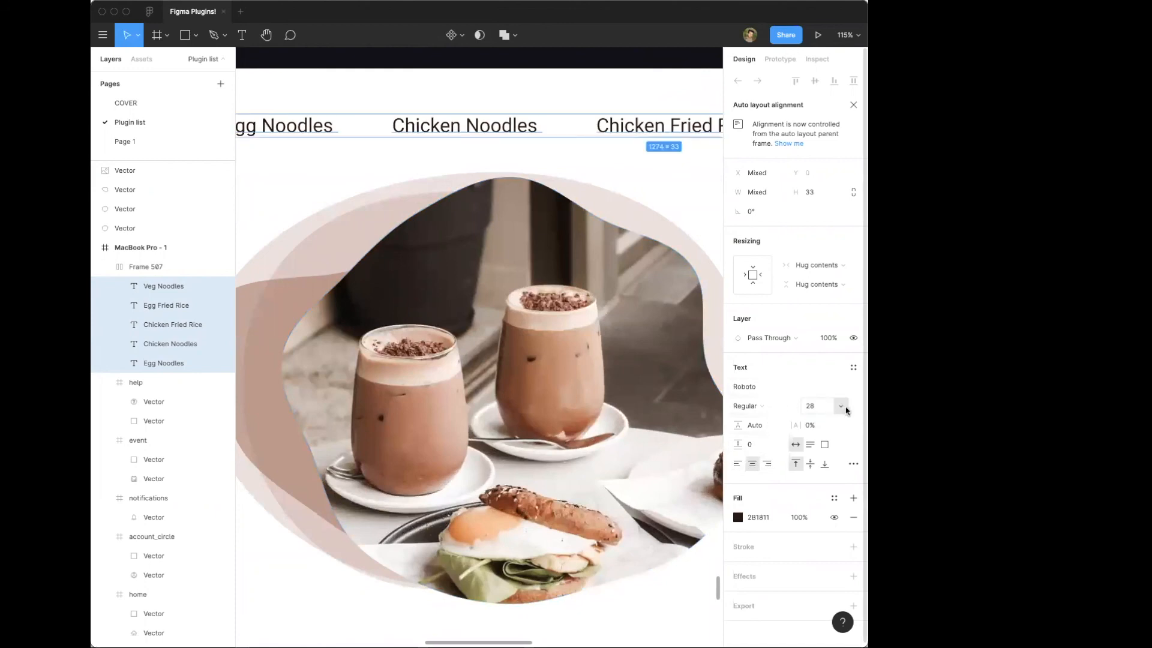
click(852, 465)
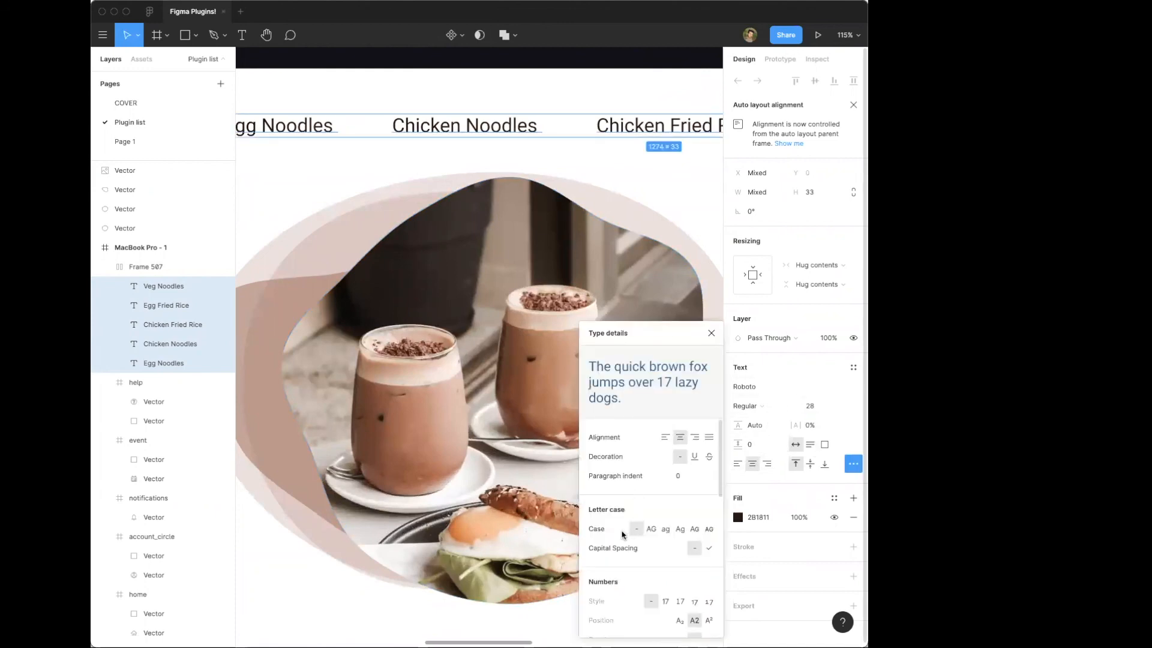
click(651, 528)
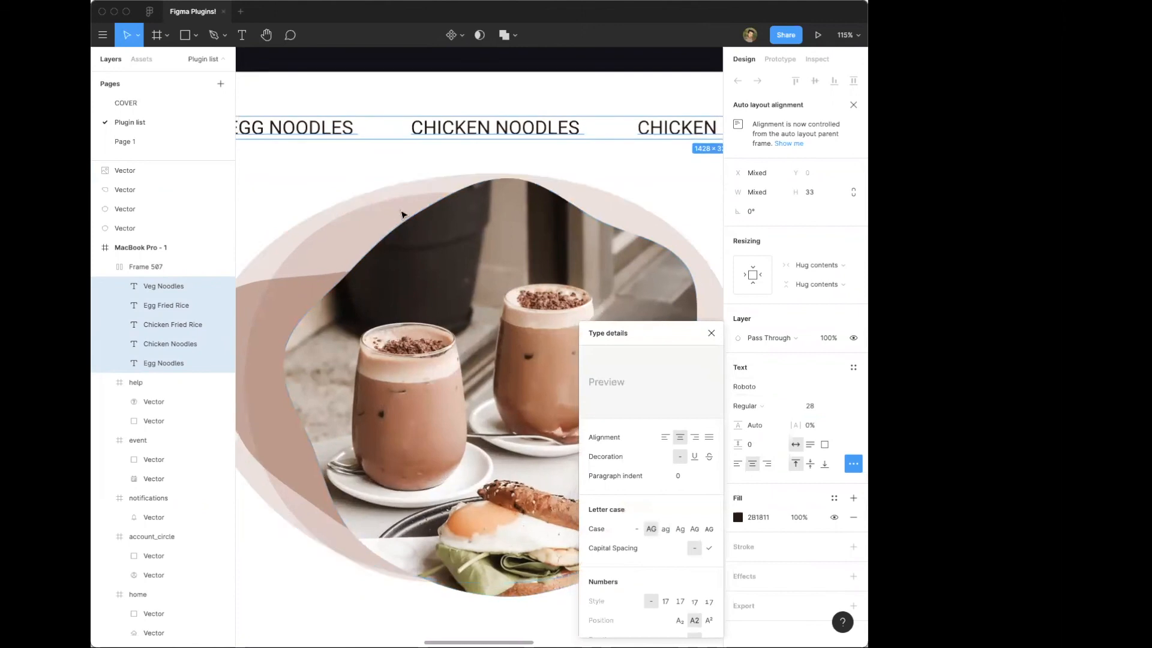
Reduce the font size of all five dish names to 23 so the row fits the frame
scroll(404, 214, down, 5)
click(414, 138)
click(446, 181)
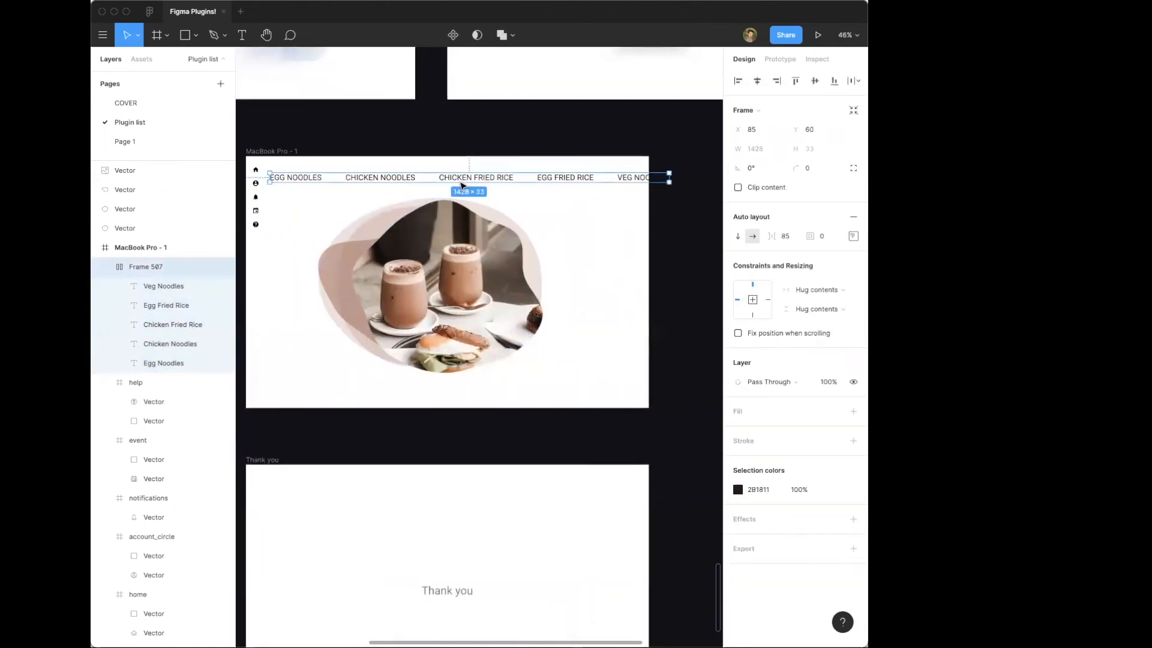
key(Return)
click(815, 409)
text(25)
key(Return)
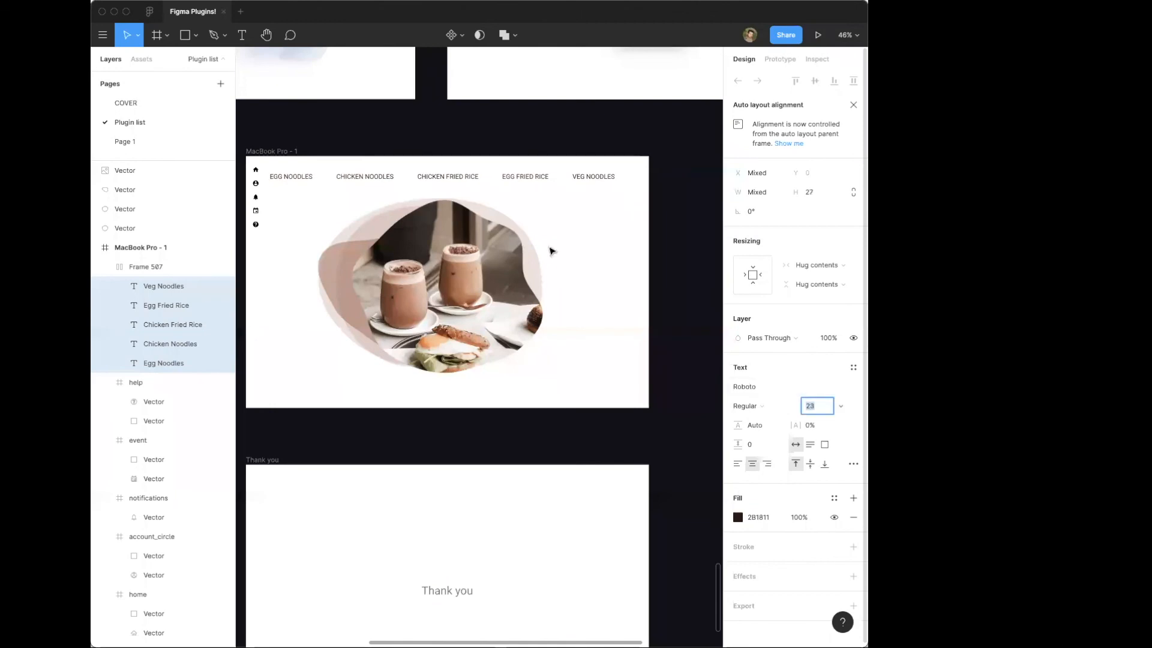
Move the dish-name row up within the MacBook Pro frame to about X 115, Y 29 and deselect it
click(395, 150)
drag(444, 181, 453, 178)
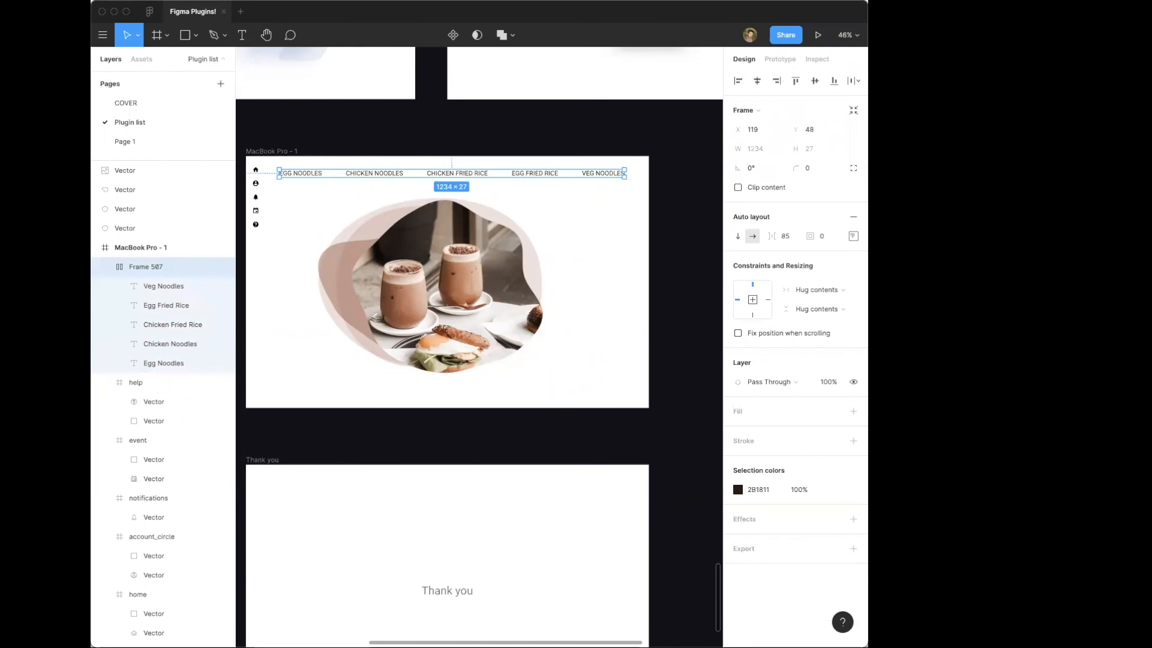
click(453, 137)
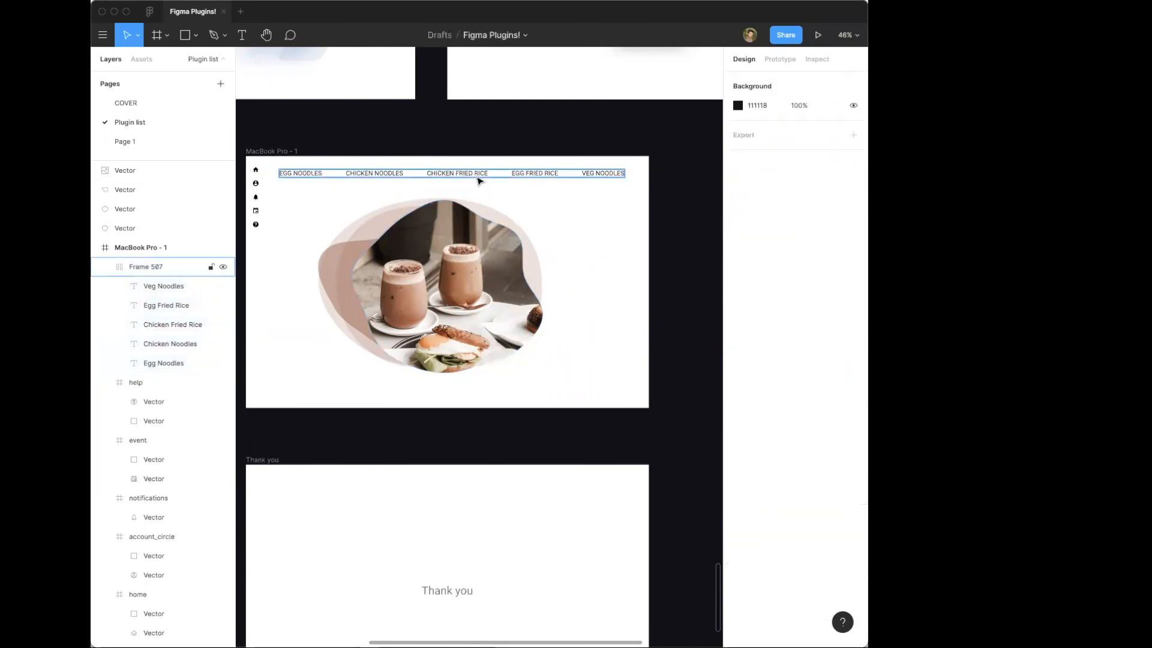
drag(475, 175, 450, 142)
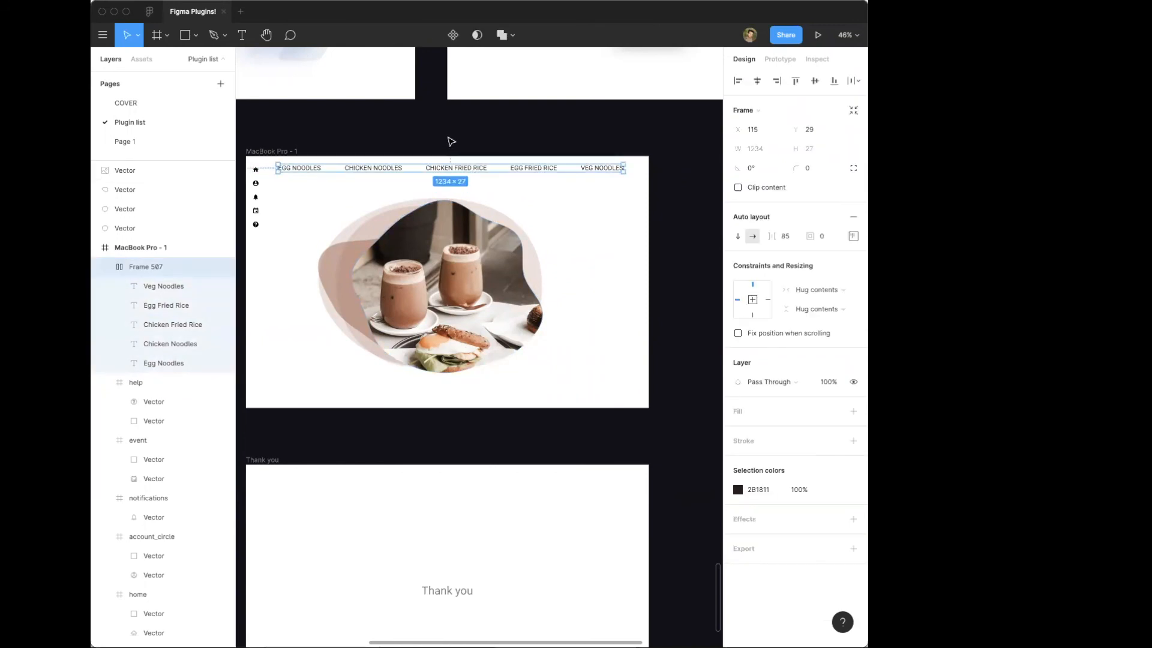
click(451, 141)
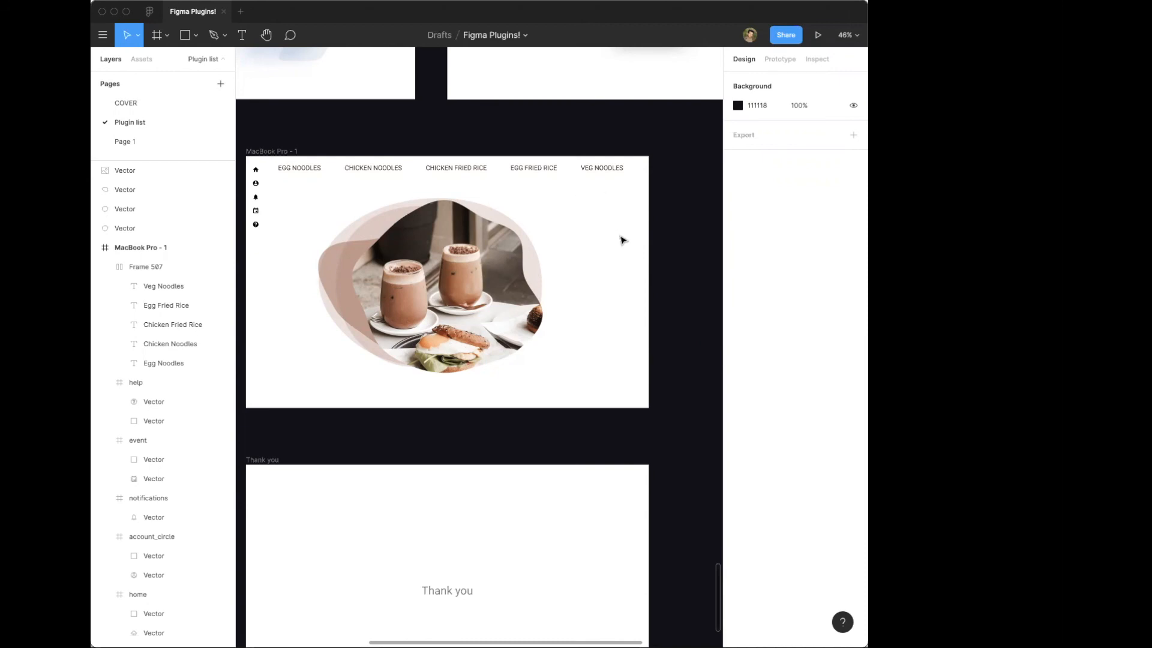
drag(442, 135, 453, 135)
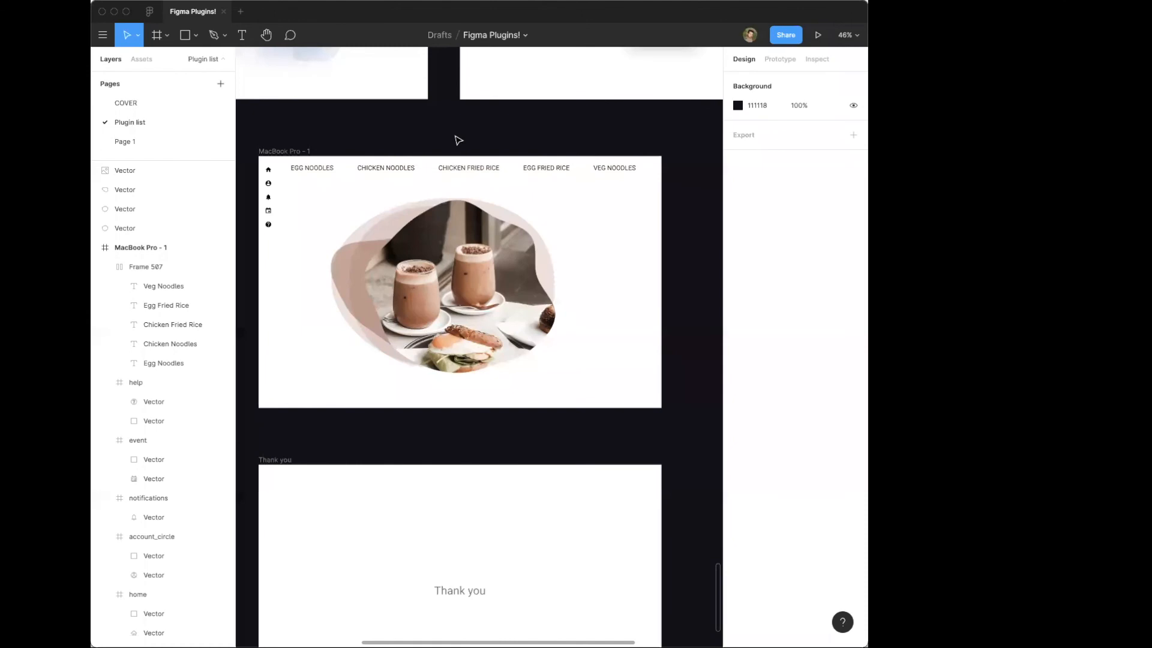